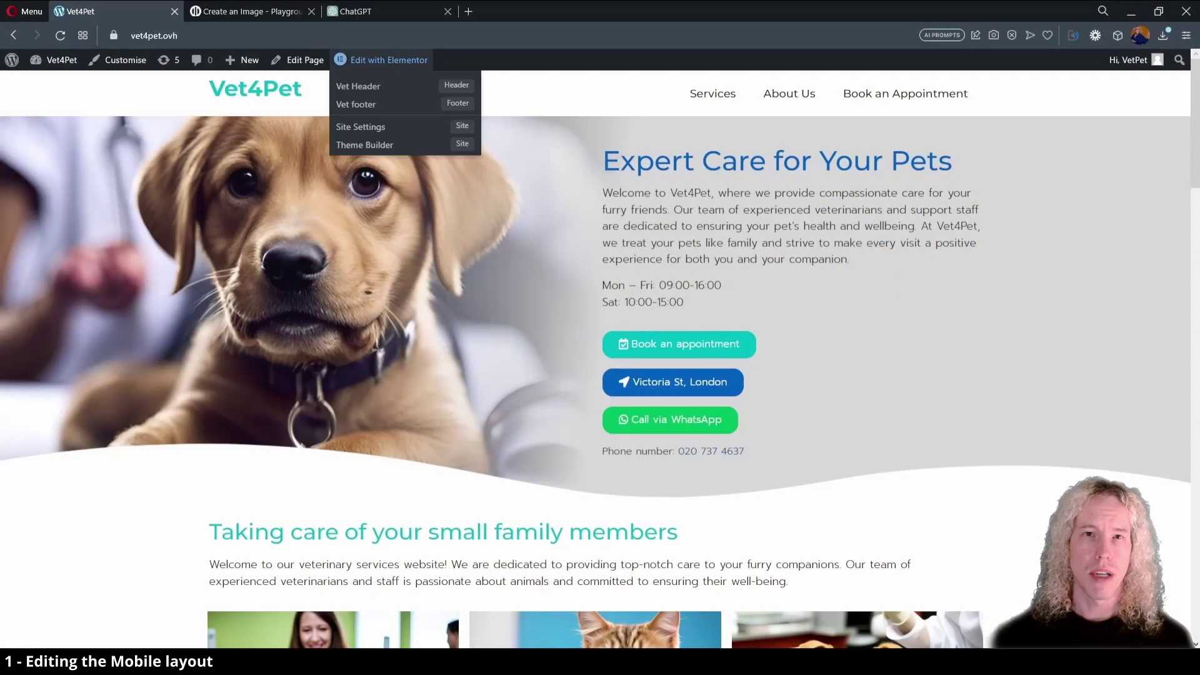
- Open the Vet4Pet homepage in Elementor and switch the preview to Mobile
click(403, 62)
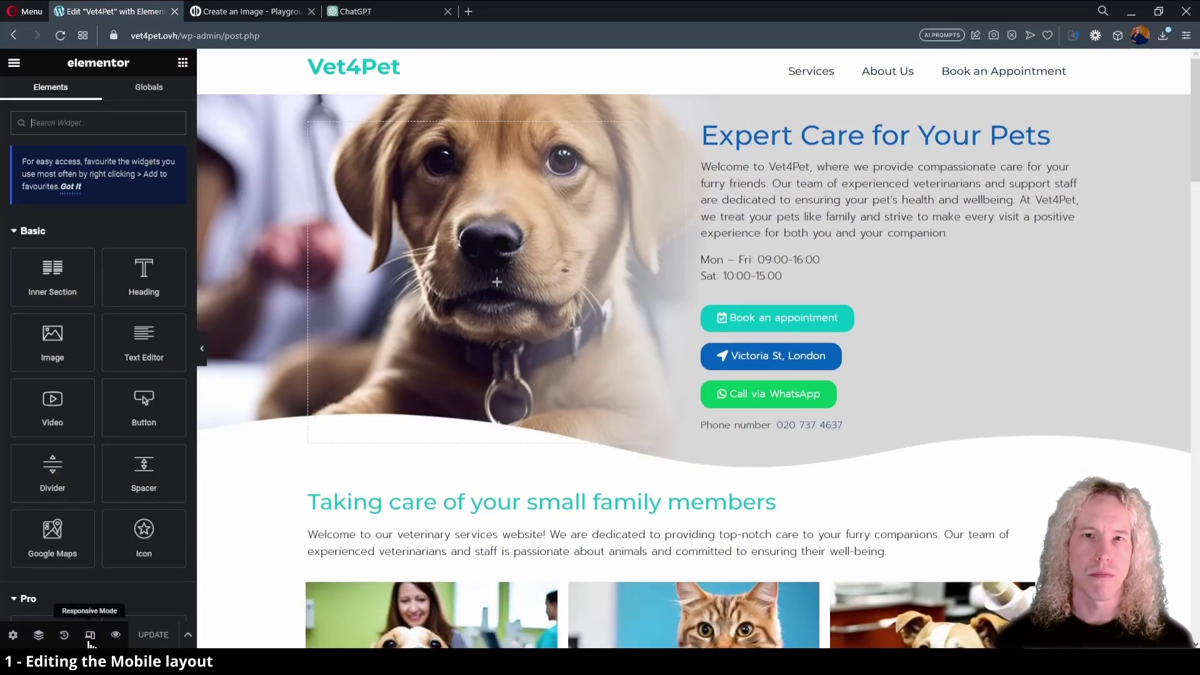
click(90, 635)
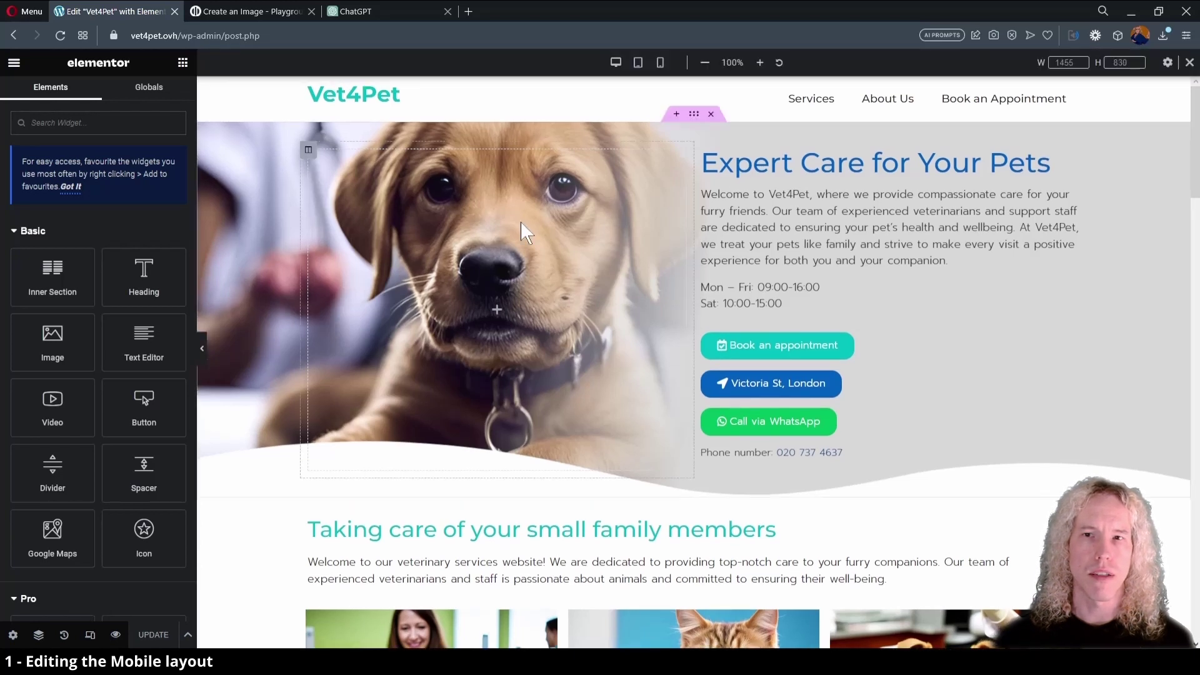
click(661, 65)
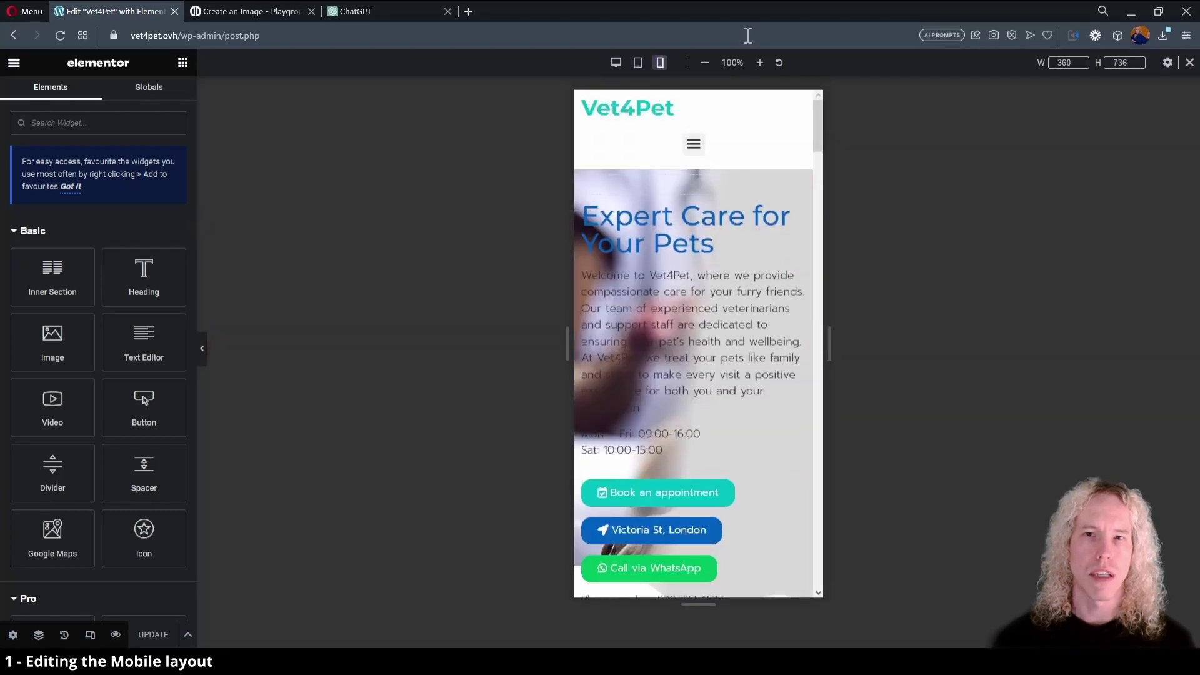
- Zoom the mobile preview out to 70% and widen the canvas to 392 px
click(706, 67)
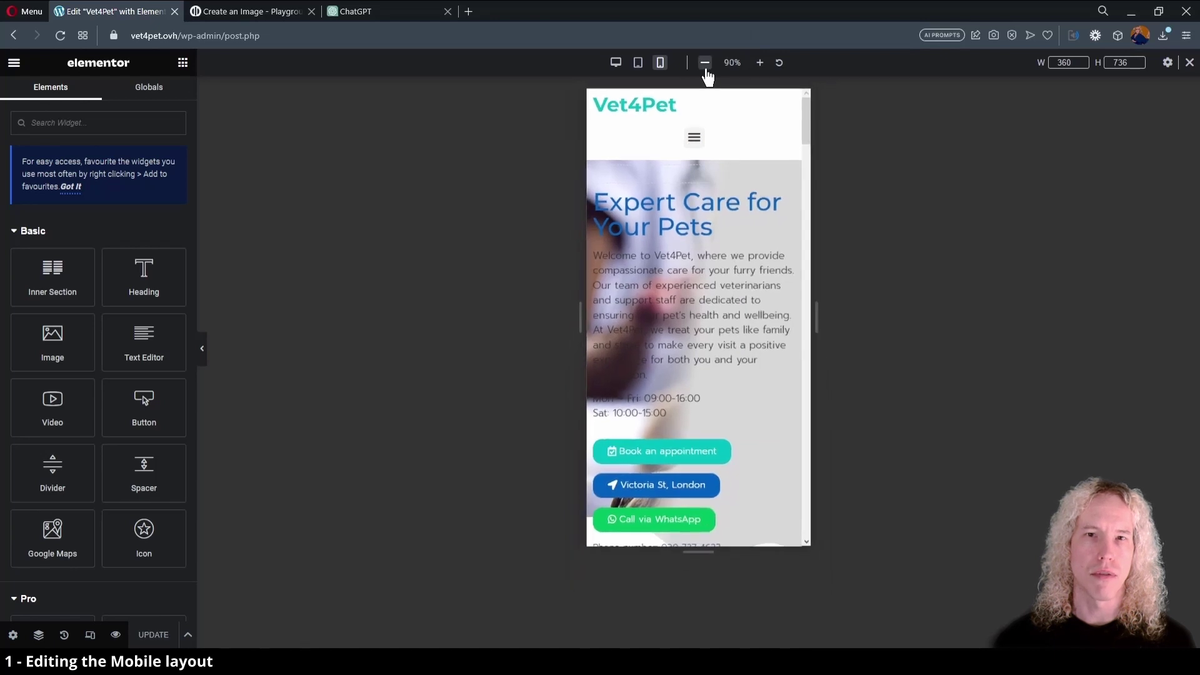
click(705, 65)
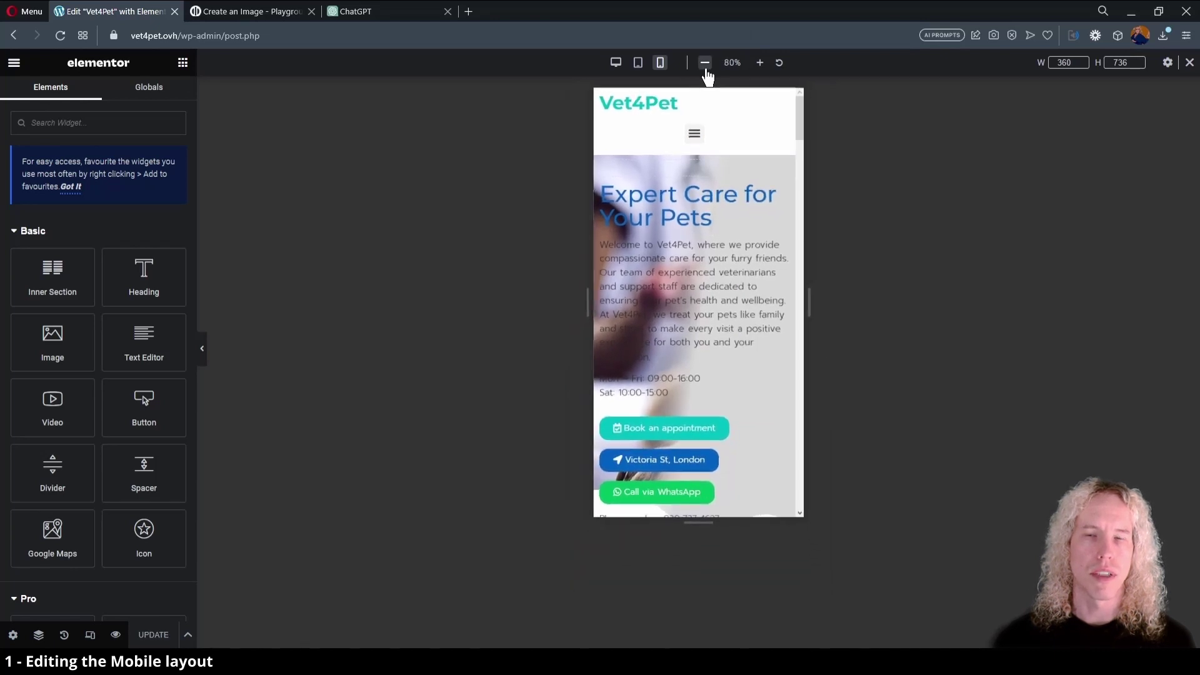
click(705, 66)
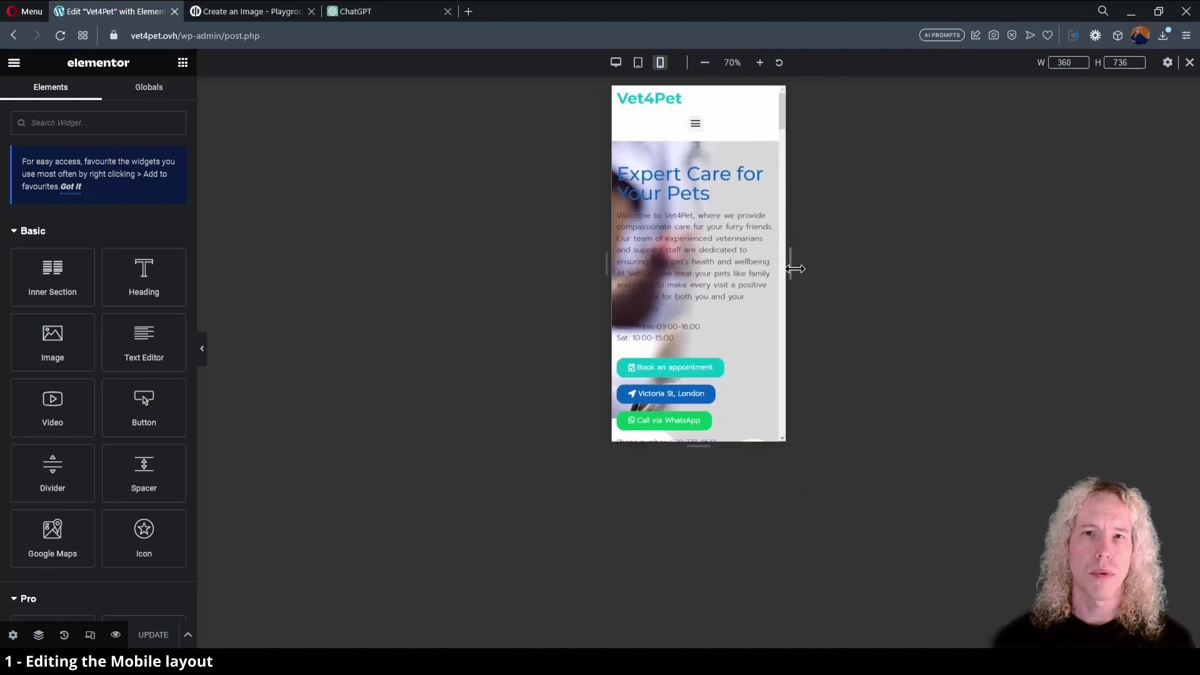
drag(808, 268, 820, 268)
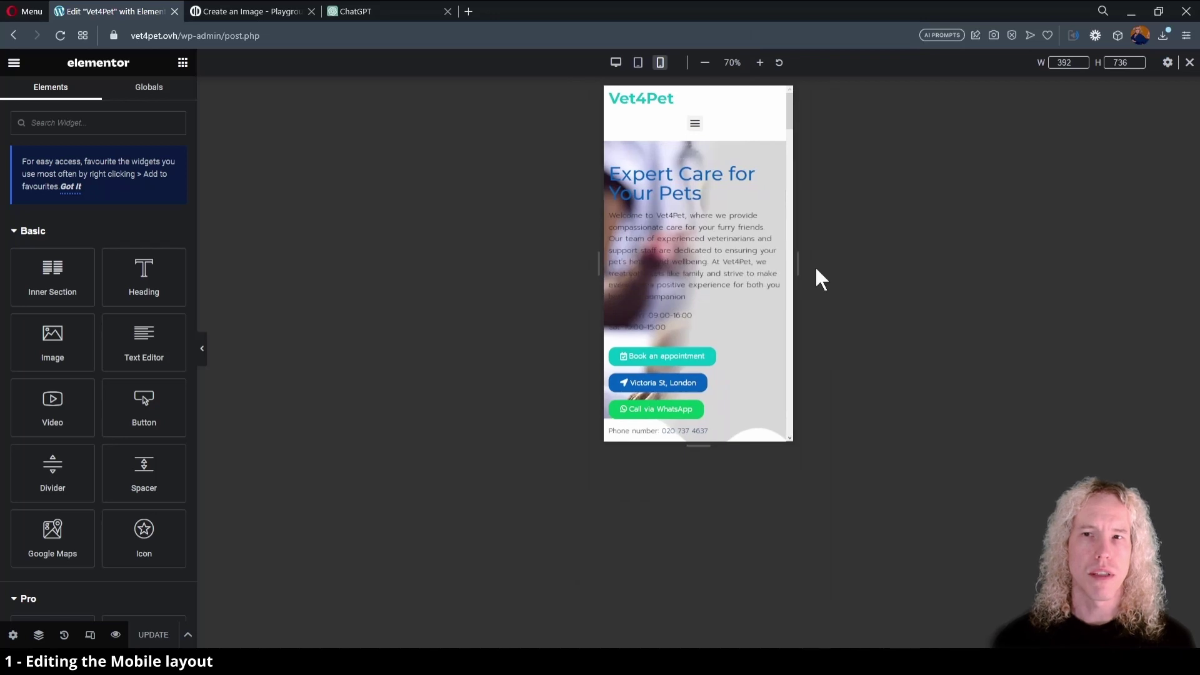
scroll(706, 290, down, 3)
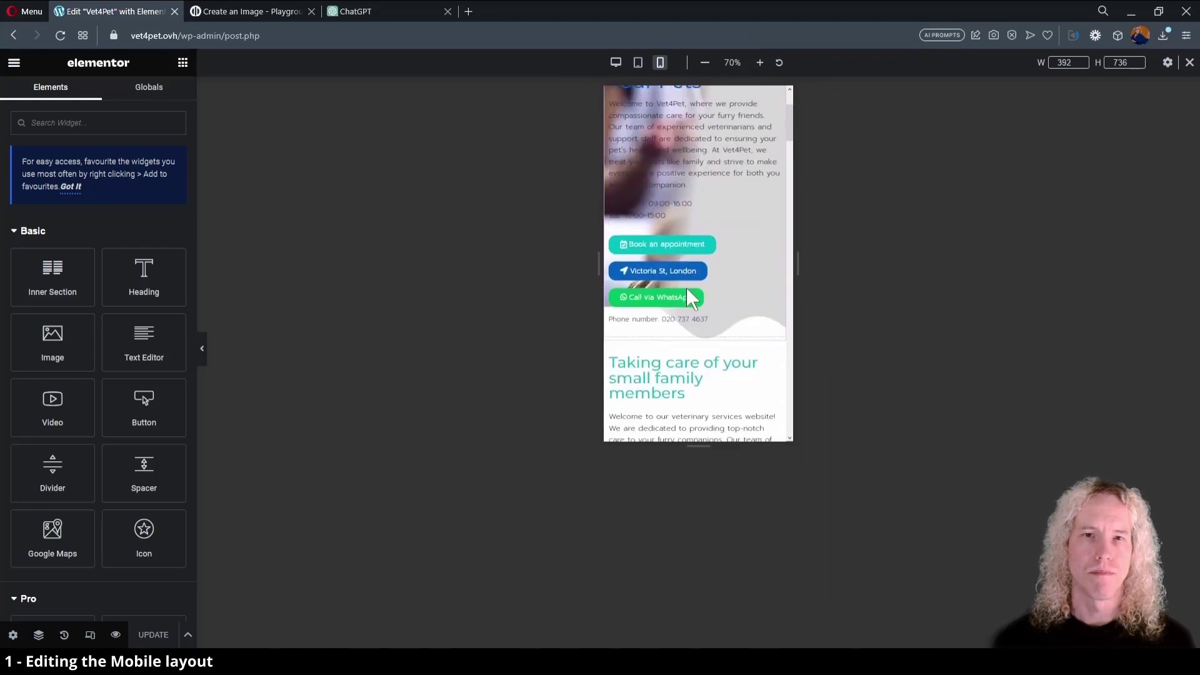
scroll(689, 297, up, 1)
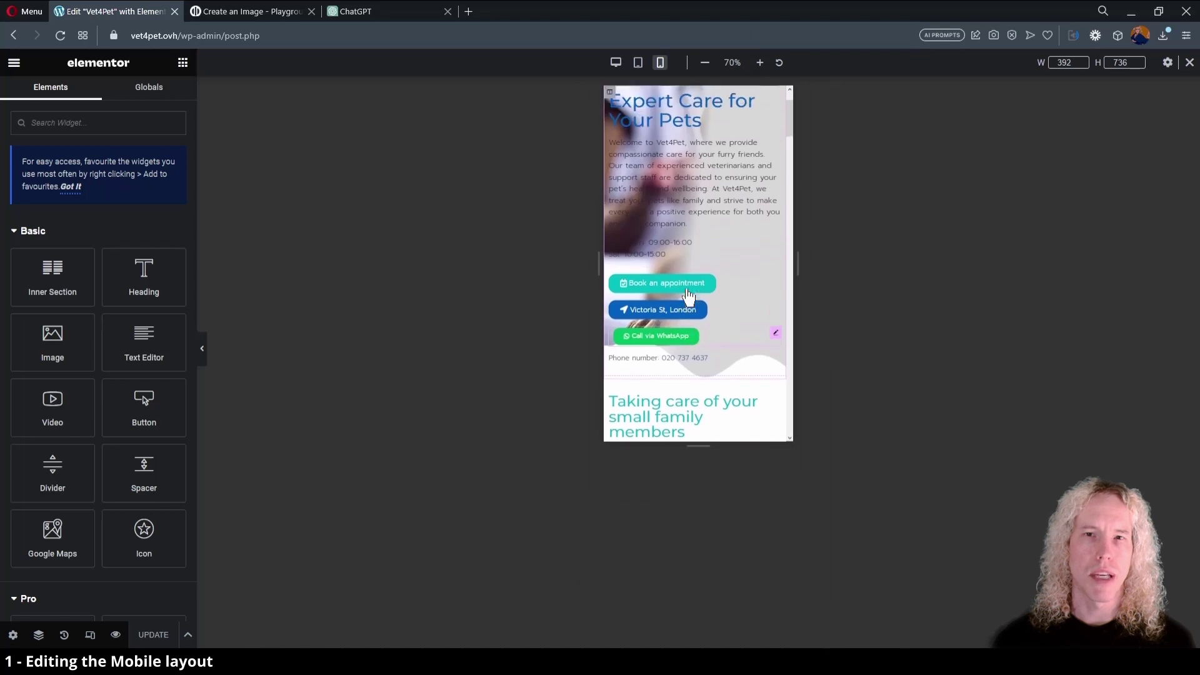
scroll(689, 297, up, 2)
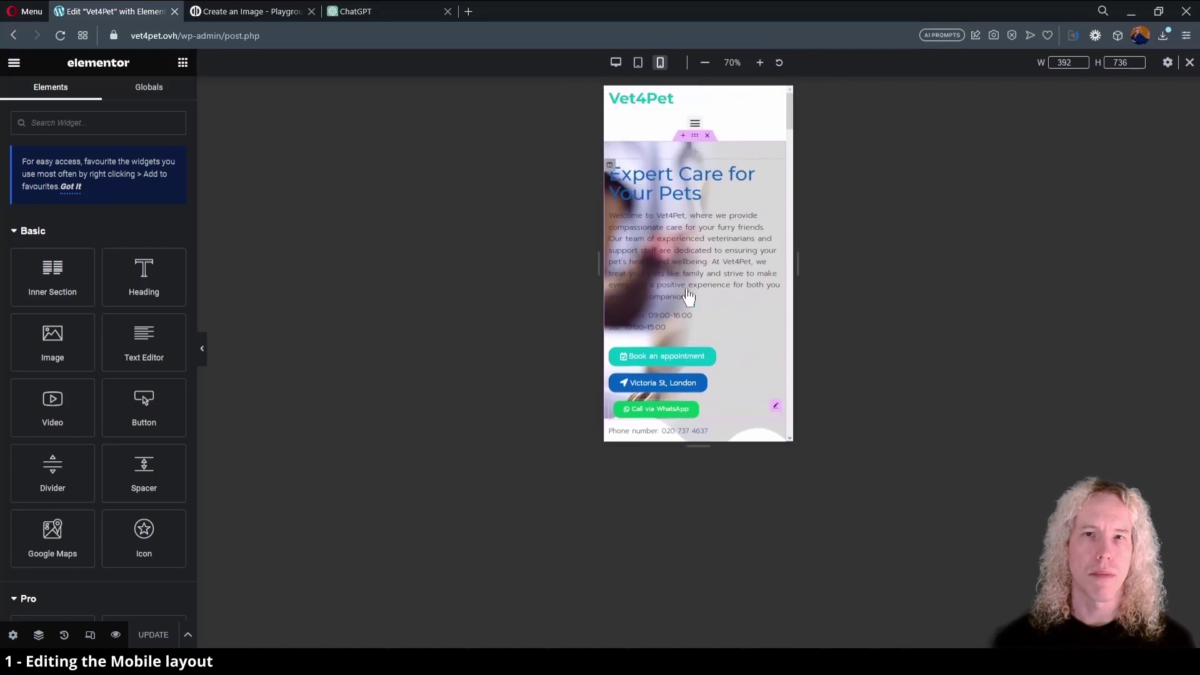
mouse_move(684, 102)
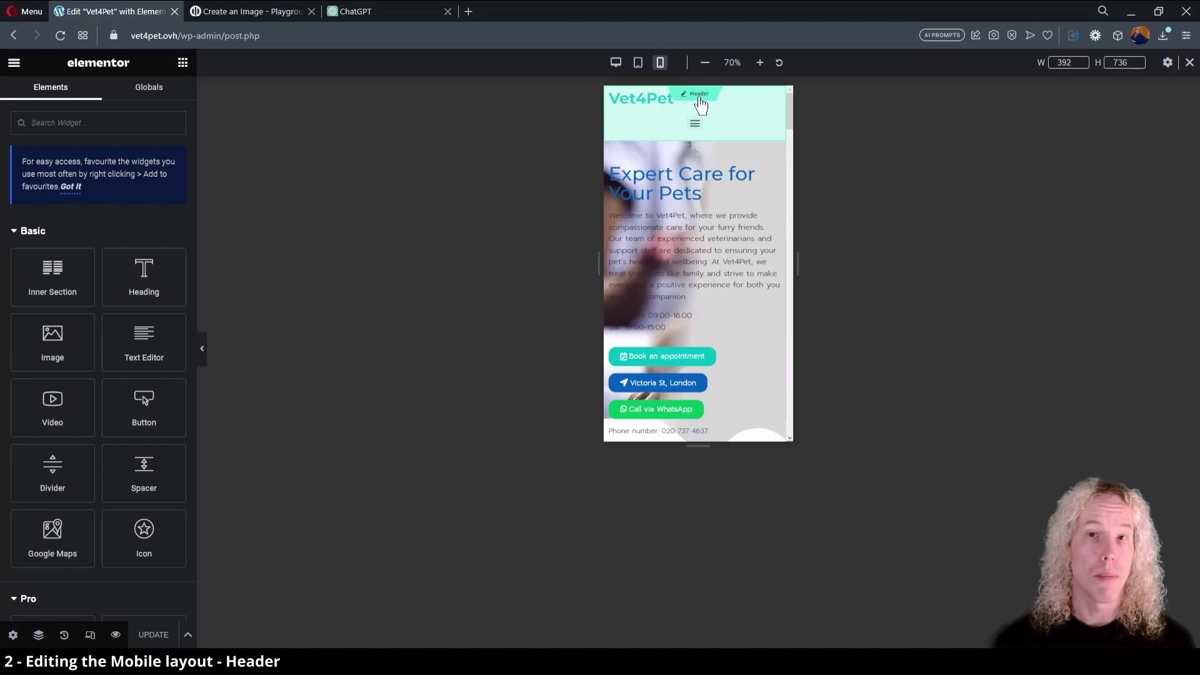
- In the Header template, set the mobile column widths to 50% and 49%
click(699, 100)
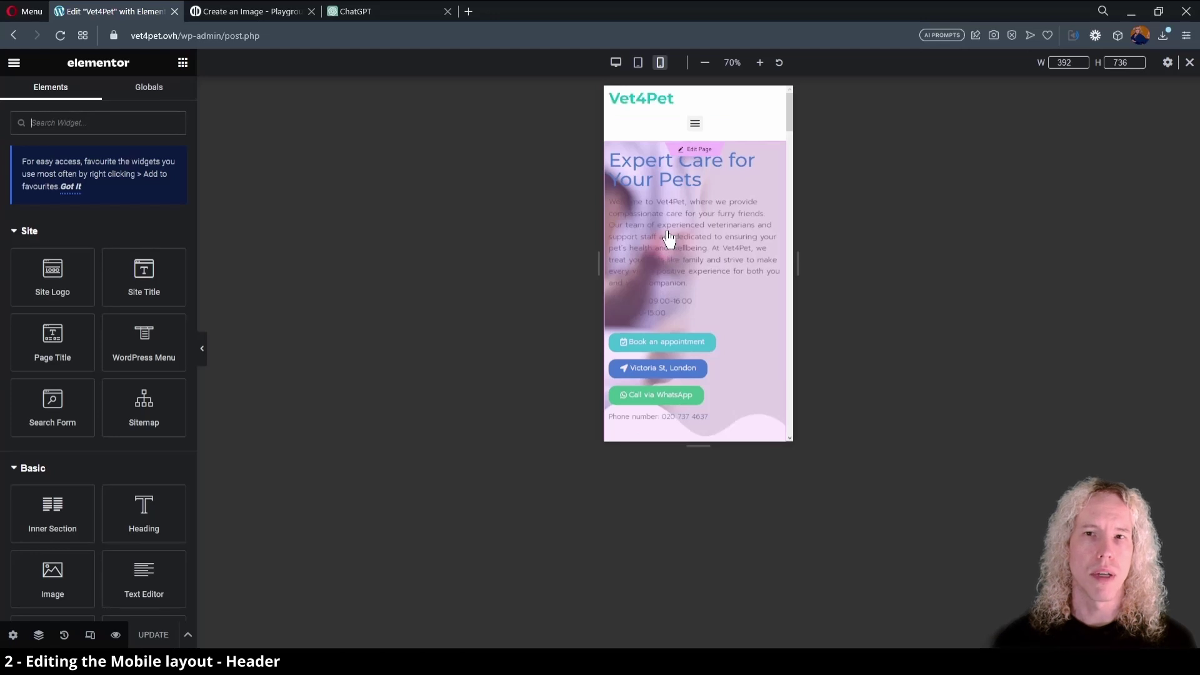
click(609, 93)
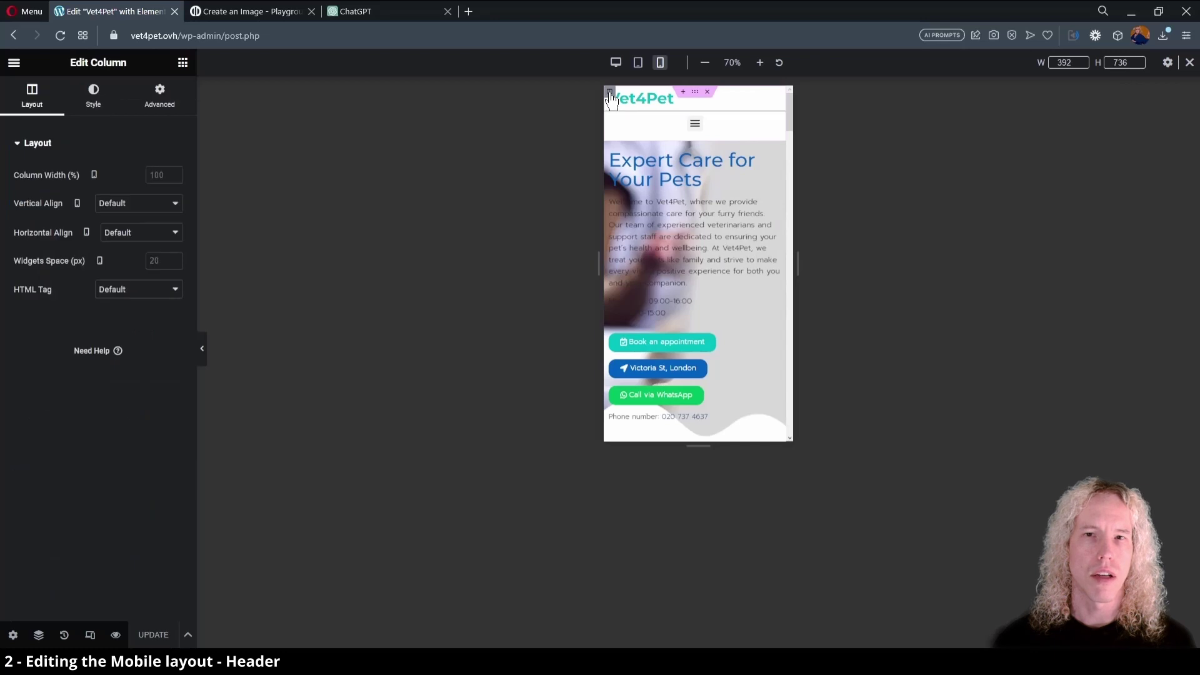
click(167, 175)
text(50)
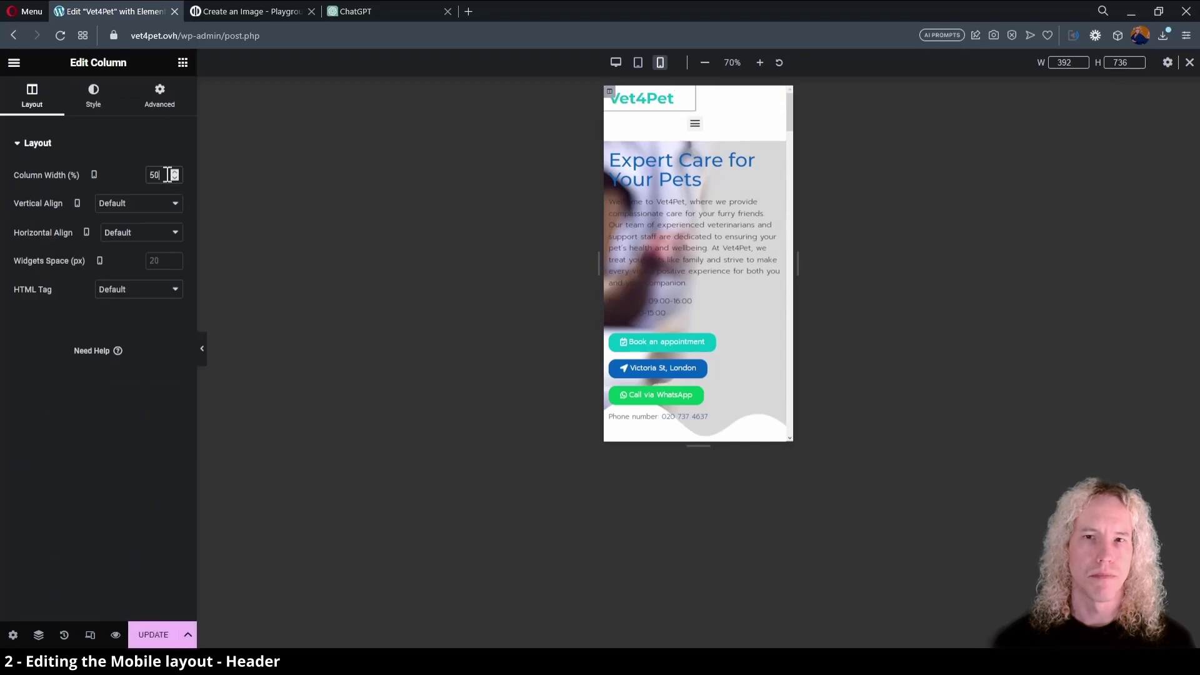
click(610, 119)
click(161, 178)
text(49)
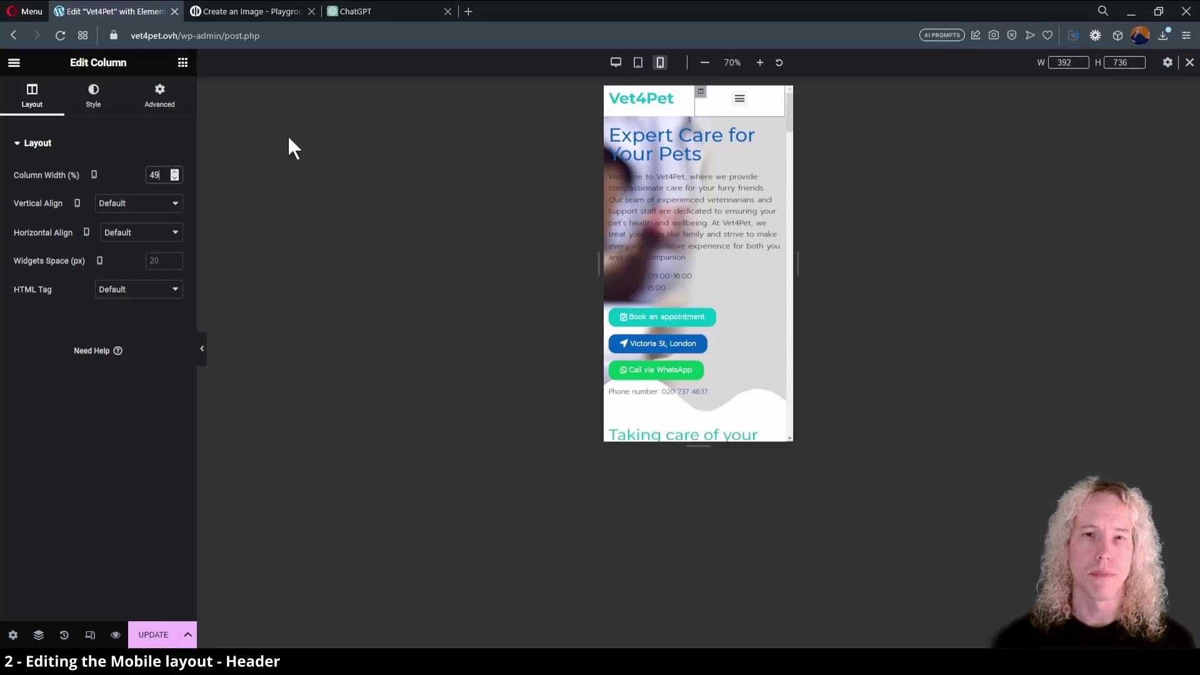
click(90, 100)
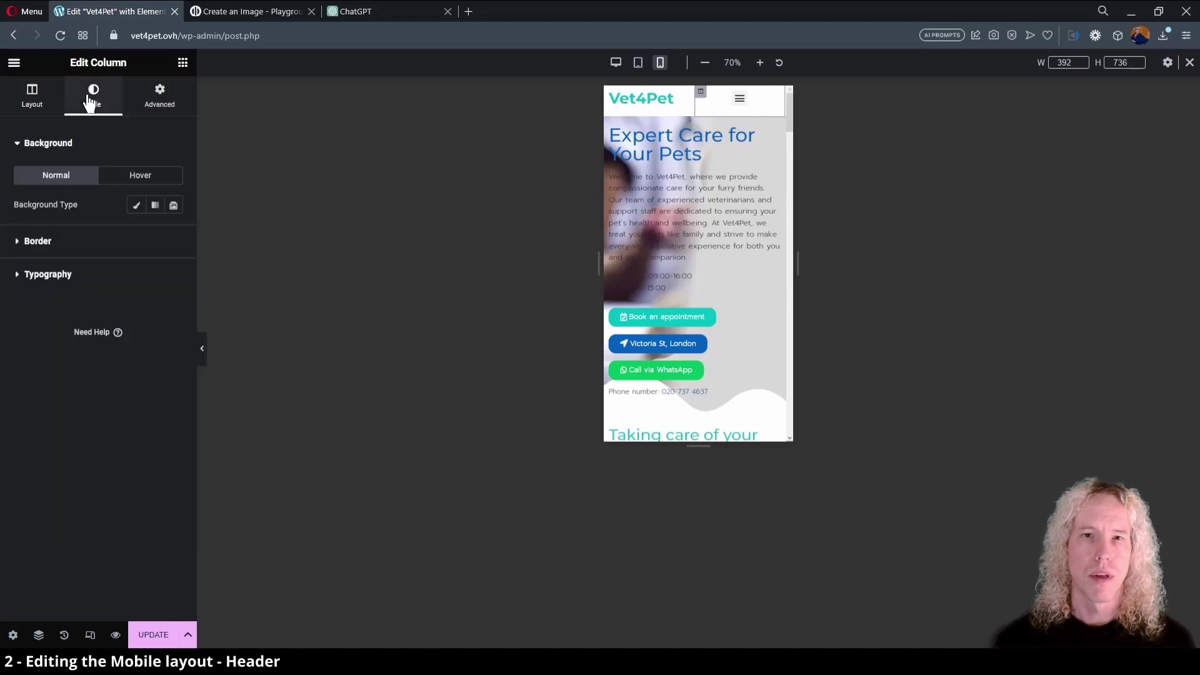
- Give the menu widget a full-width, centred dropdown and a right-aligned toggle, then test it
click(775, 99)
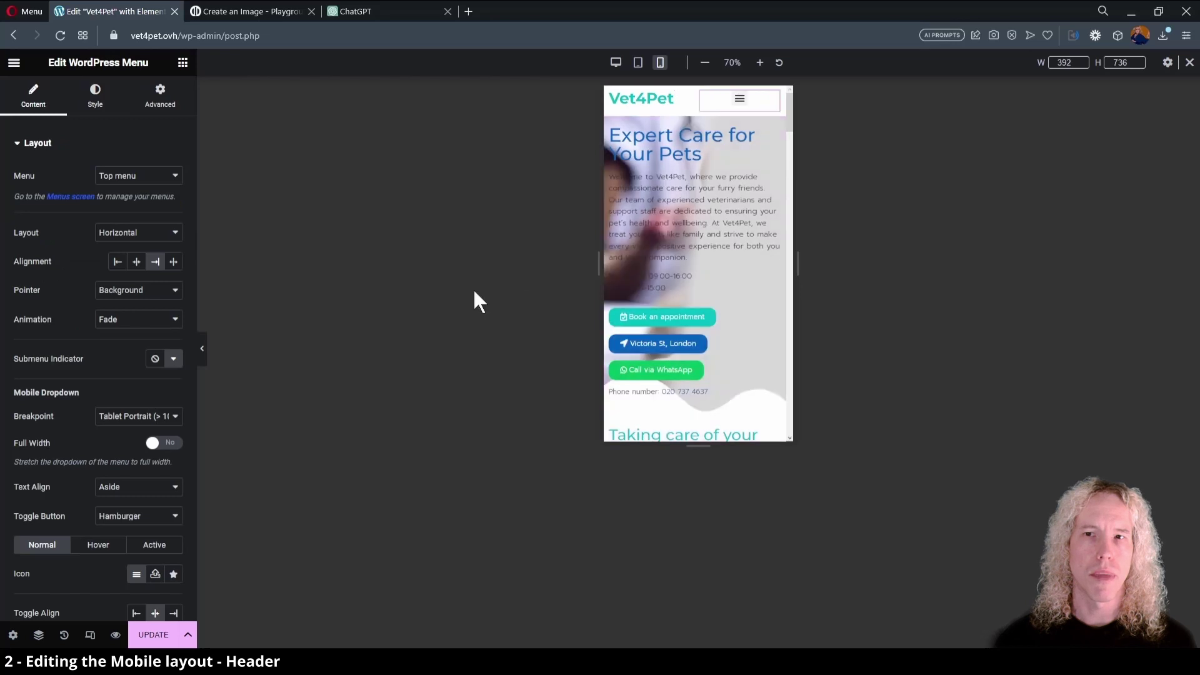
scroll(48, 492, down, 2)
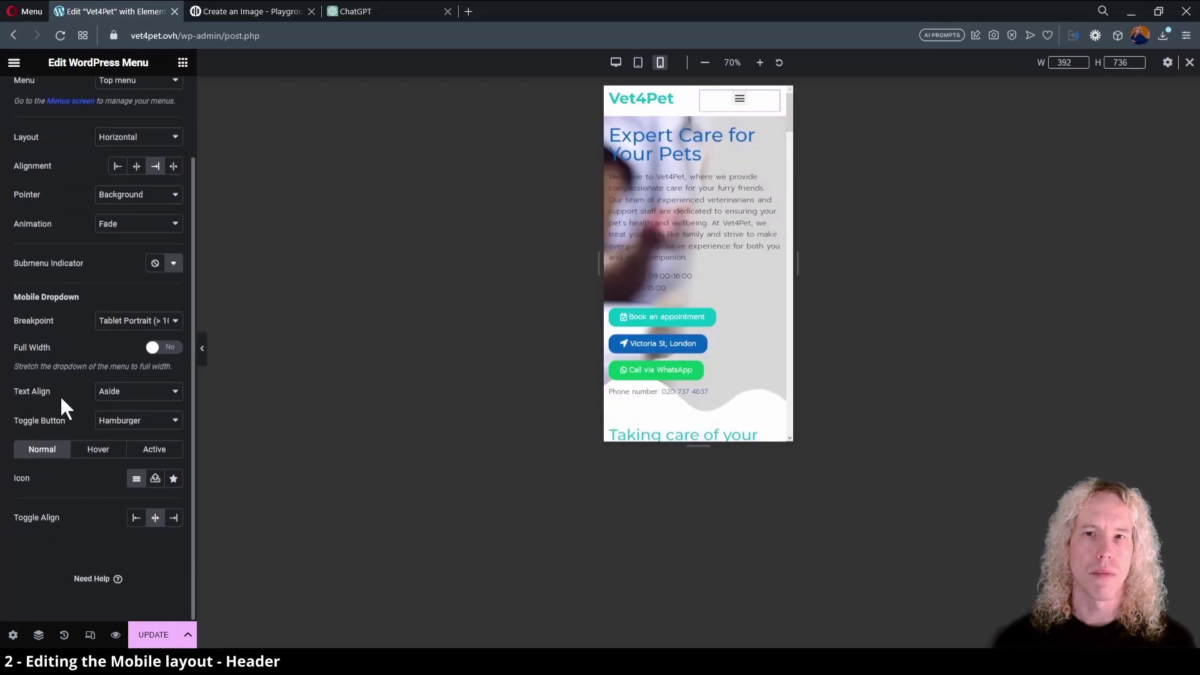
click(164, 347)
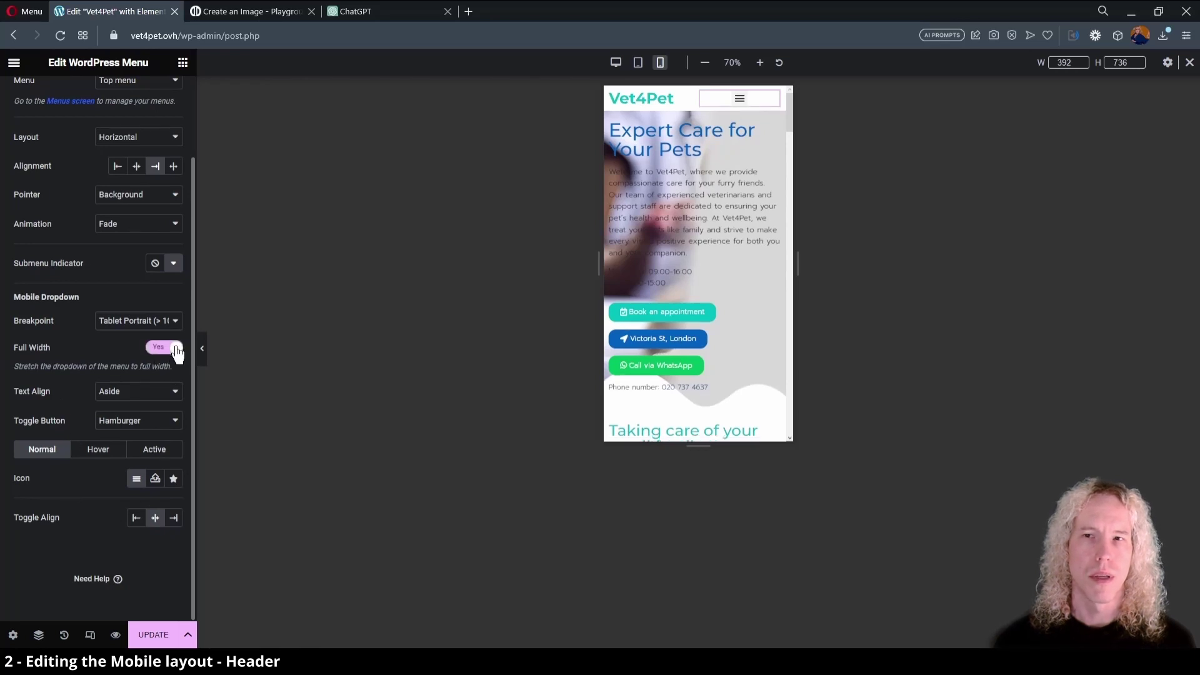
click(146, 414)
click(175, 525)
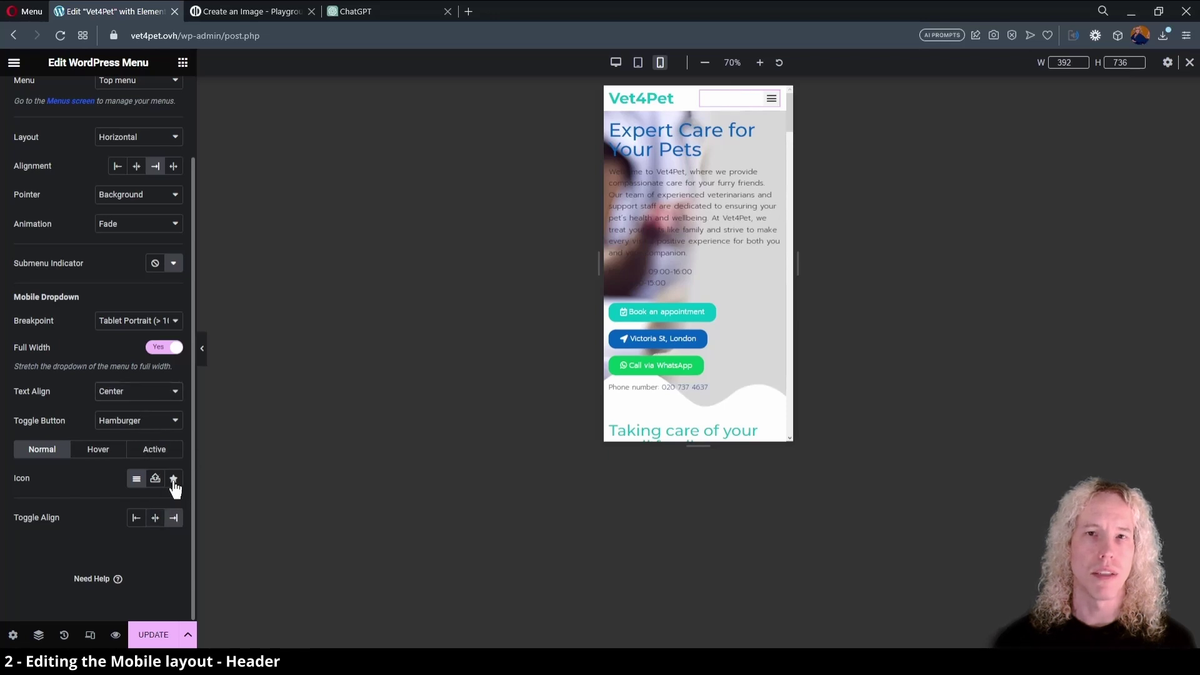
click(767, 106)
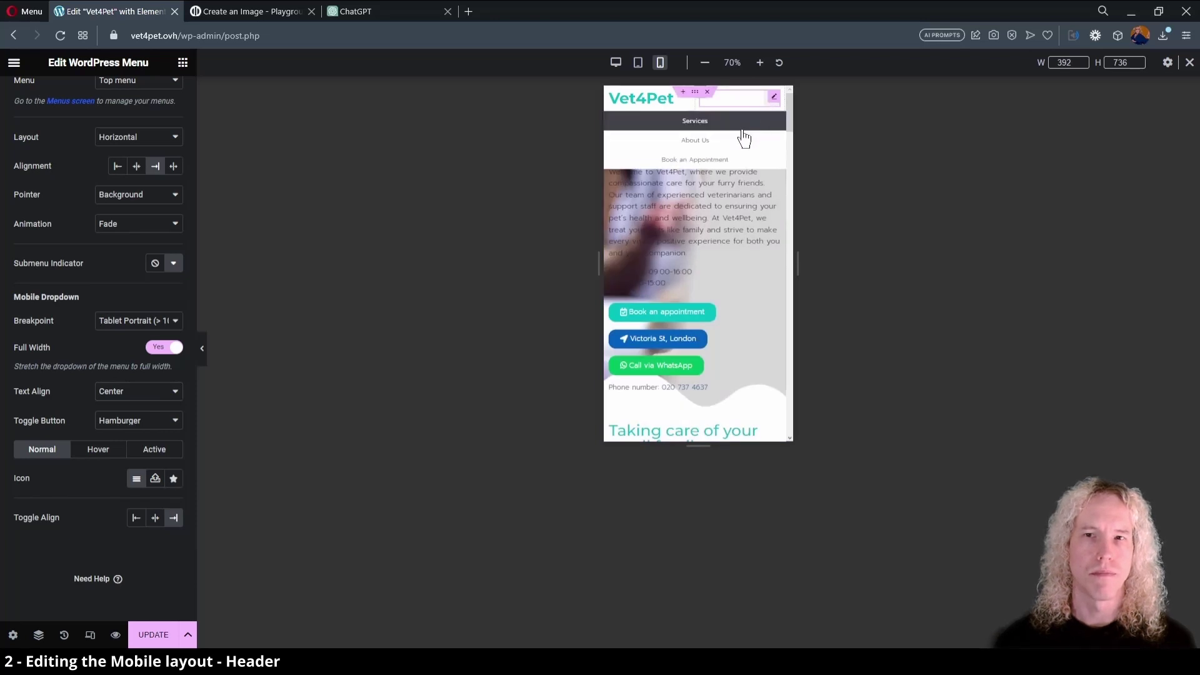
click(764, 101)
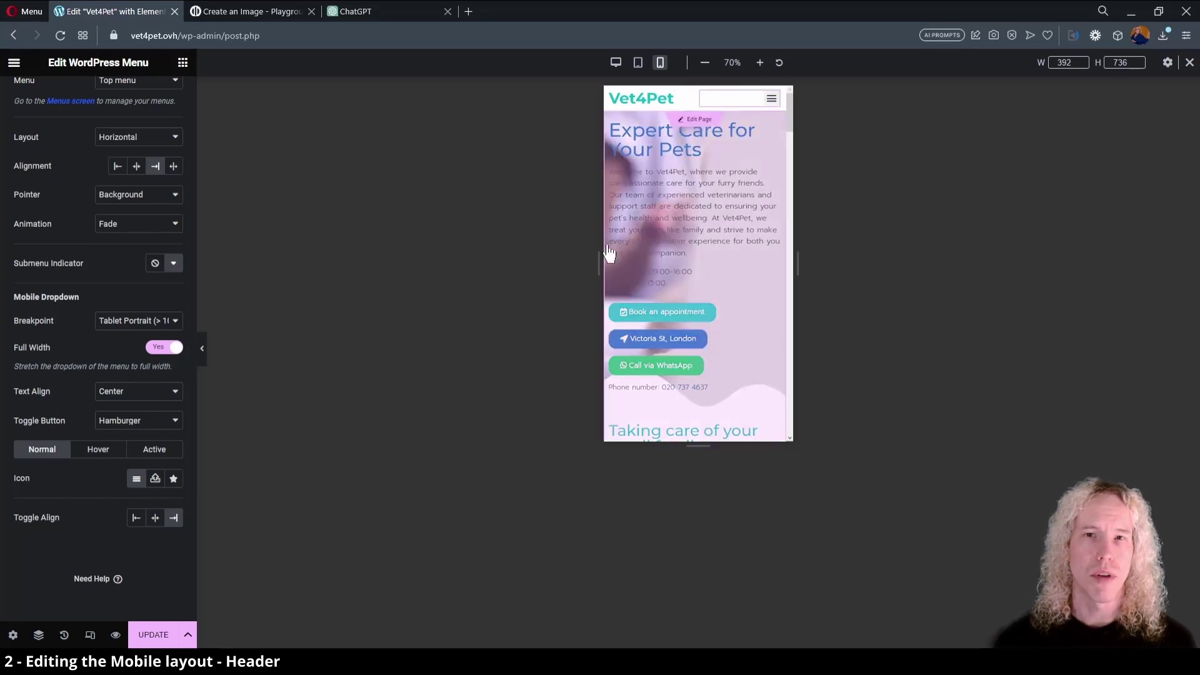
- Save the header and bring up the hero section's background settings
click(154, 635)
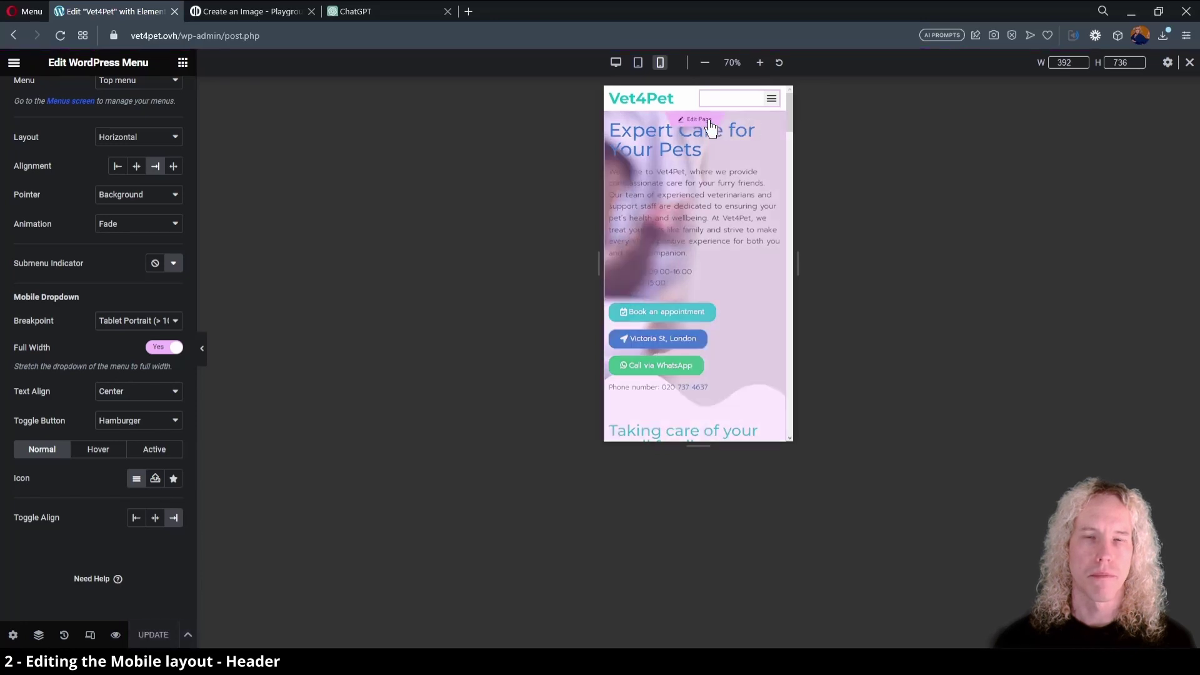
click(703, 120)
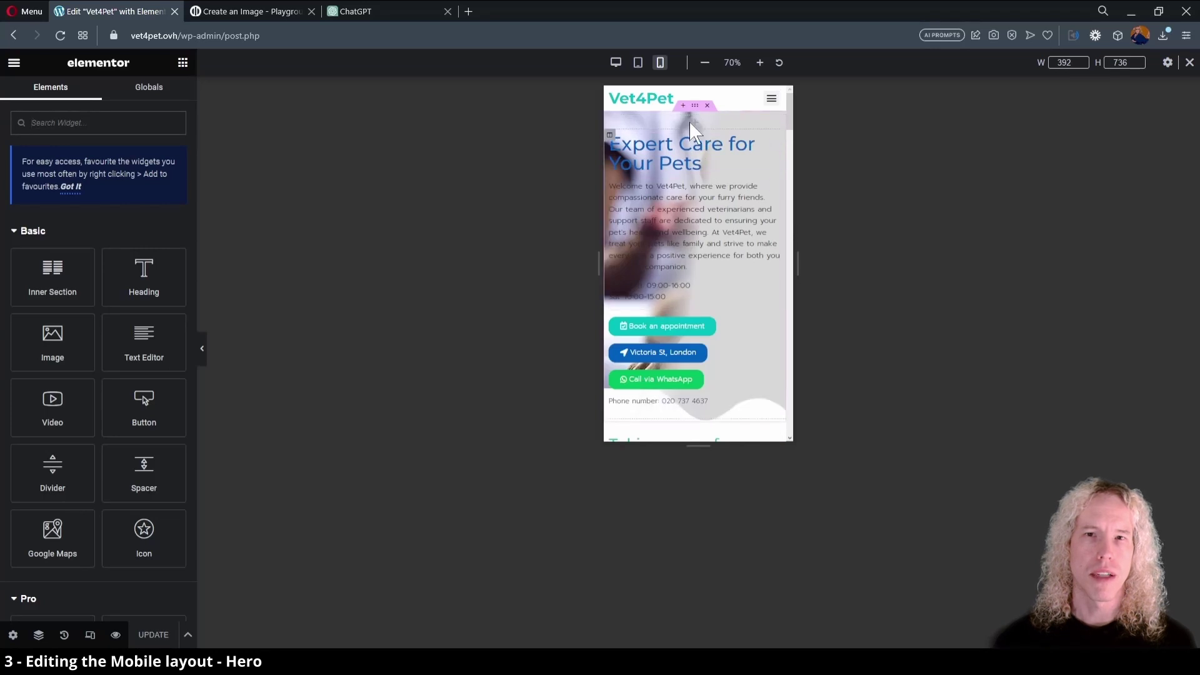
click(694, 105)
click(89, 105)
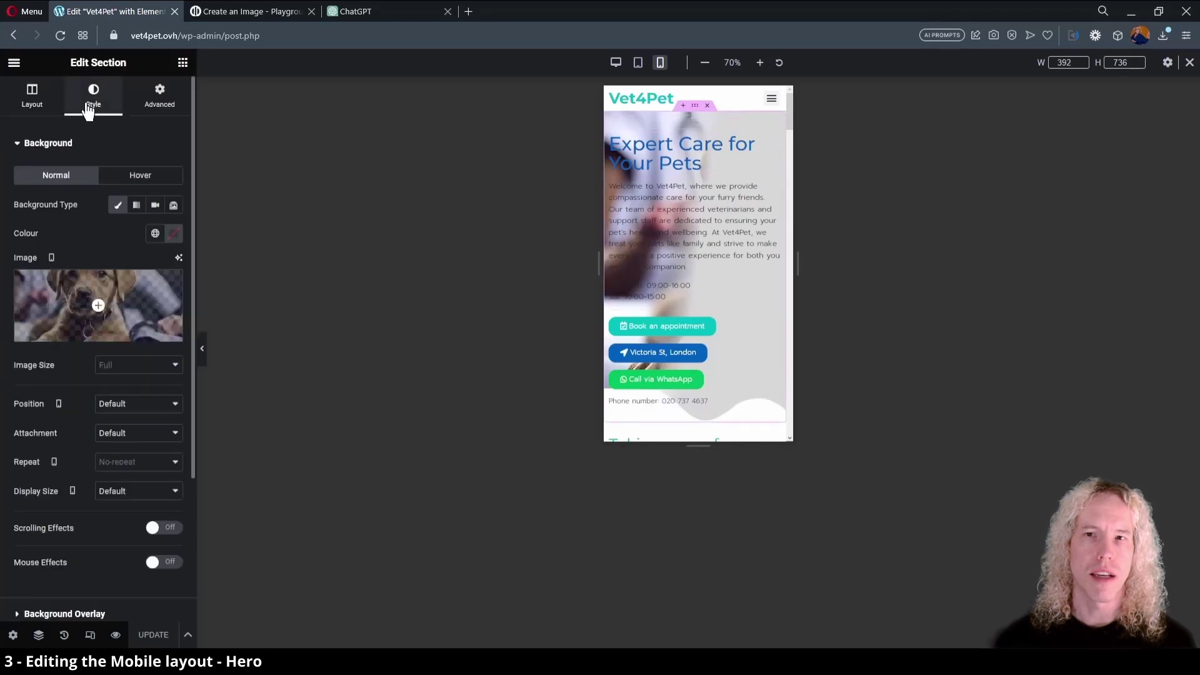
scroll(18, 156, up, 1)
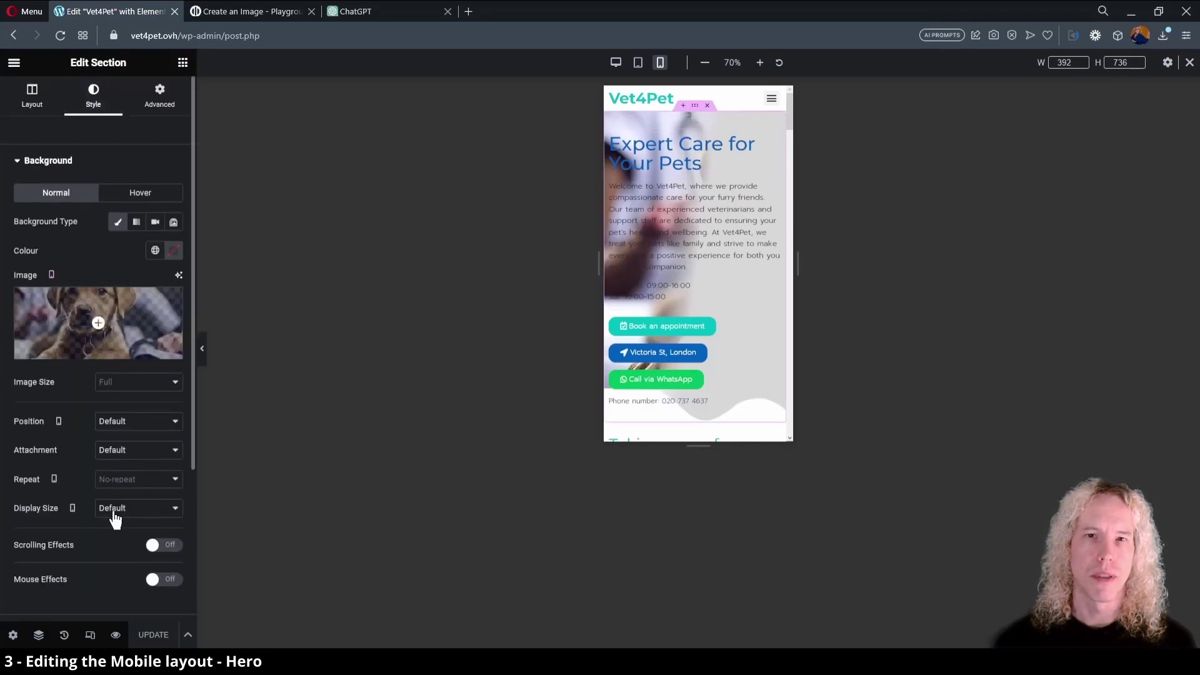
- Set the hero's mobile background image to Centre Centre position and Cover size
click(129, 542)
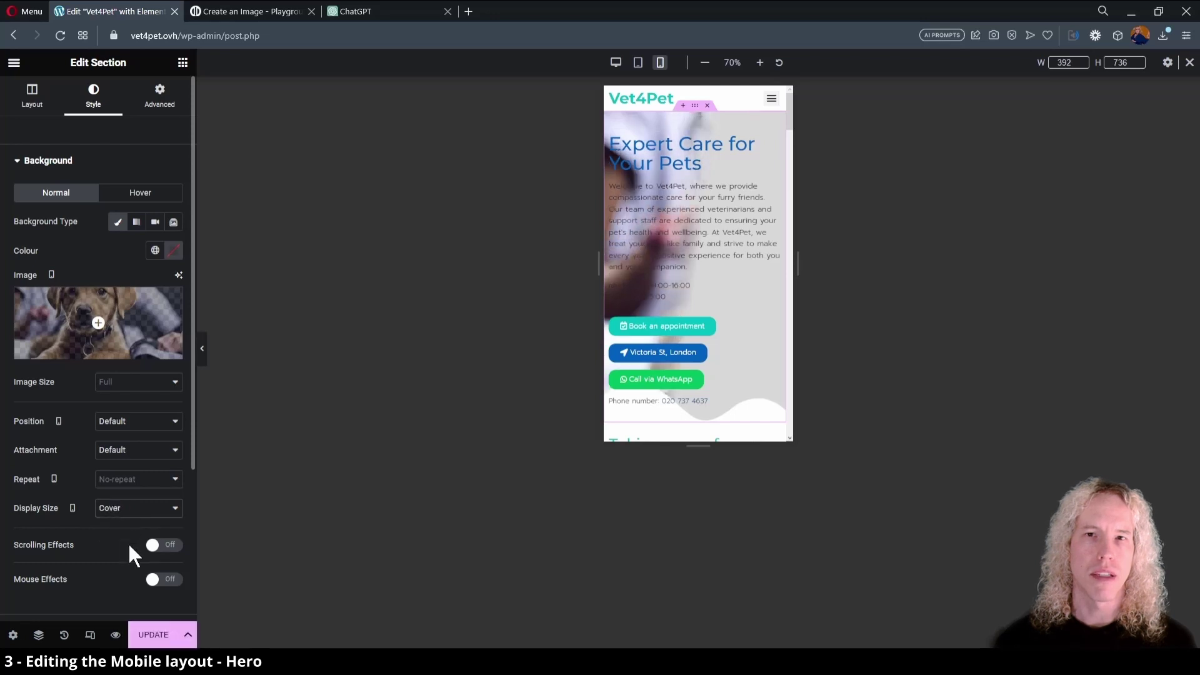
click(123, 511)
click(126, 531)
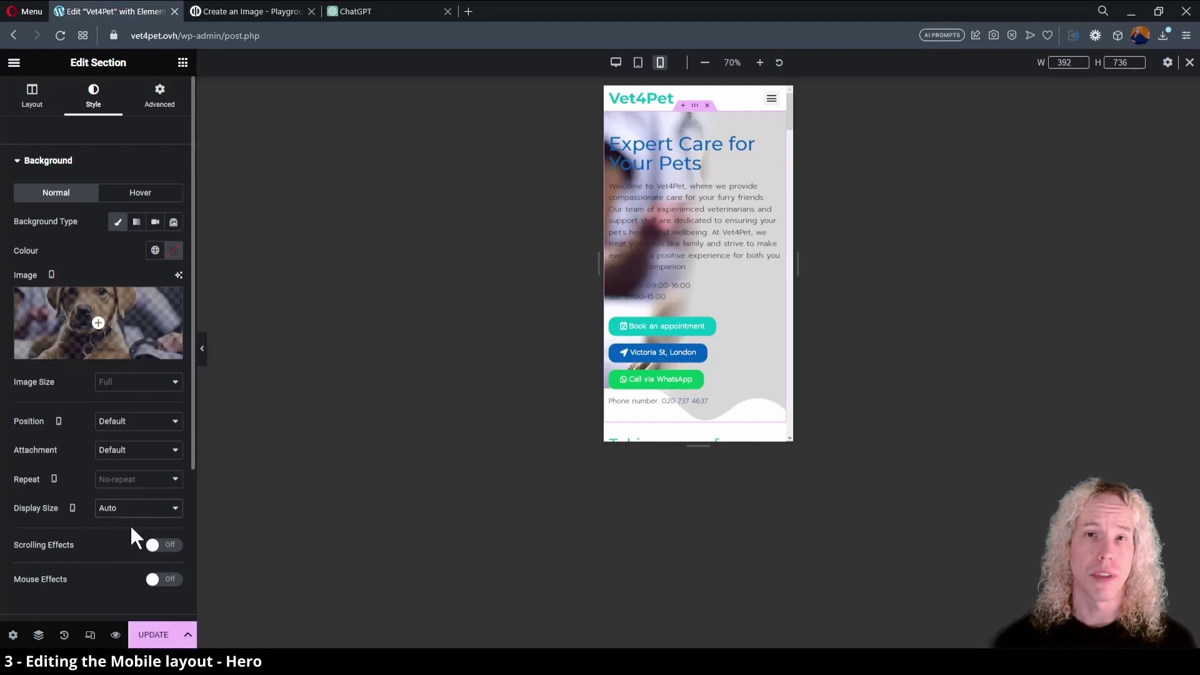
click(130, 508)
click(129, 519)
click(145, 466)
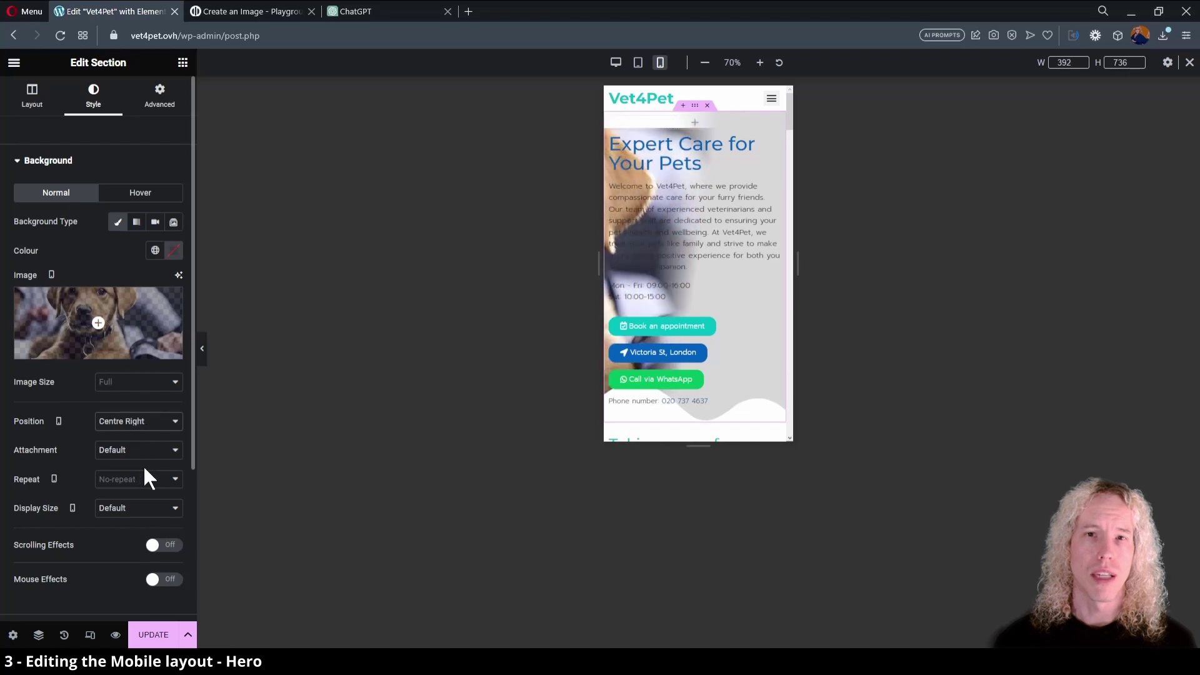
key(Up)
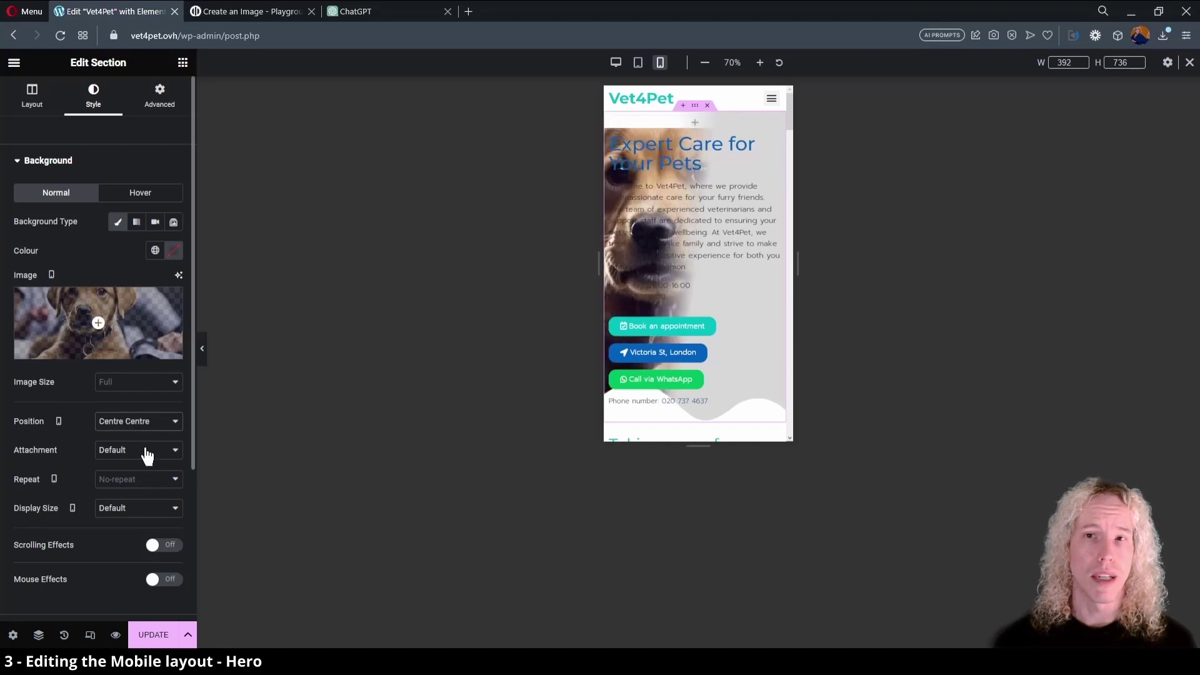
click(137, 507)
click(131, 534)
click(24, 175)
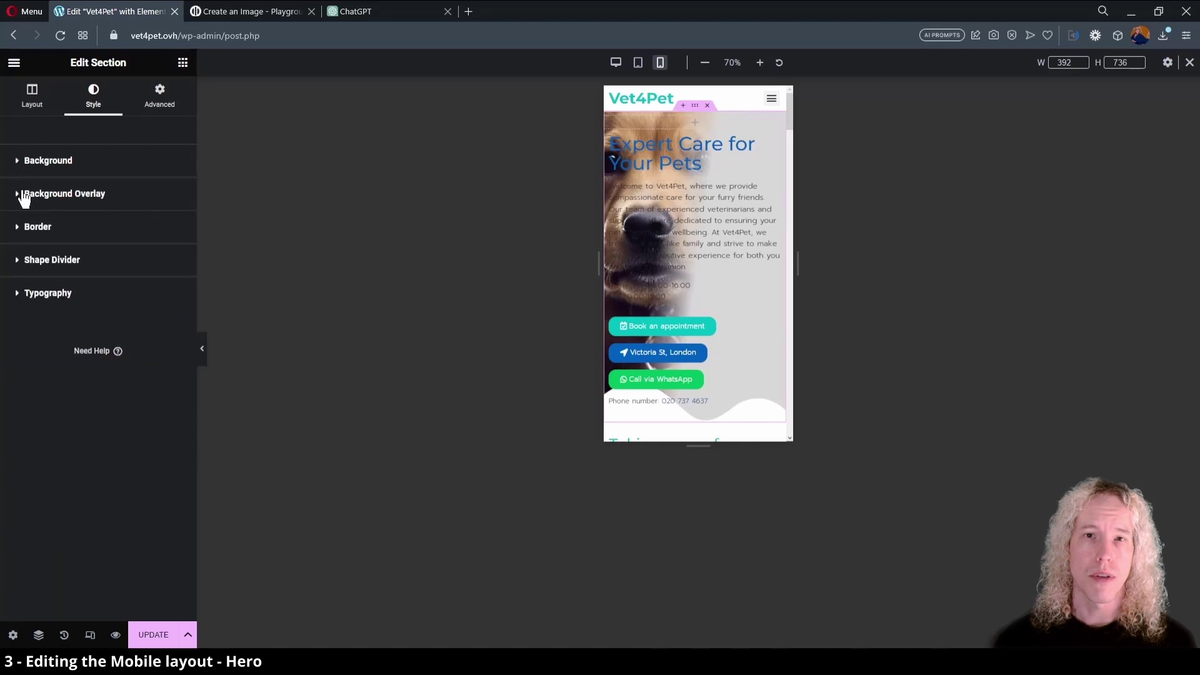
- Keep the background overlay gradient's first stop location at 27
click(23, 194)
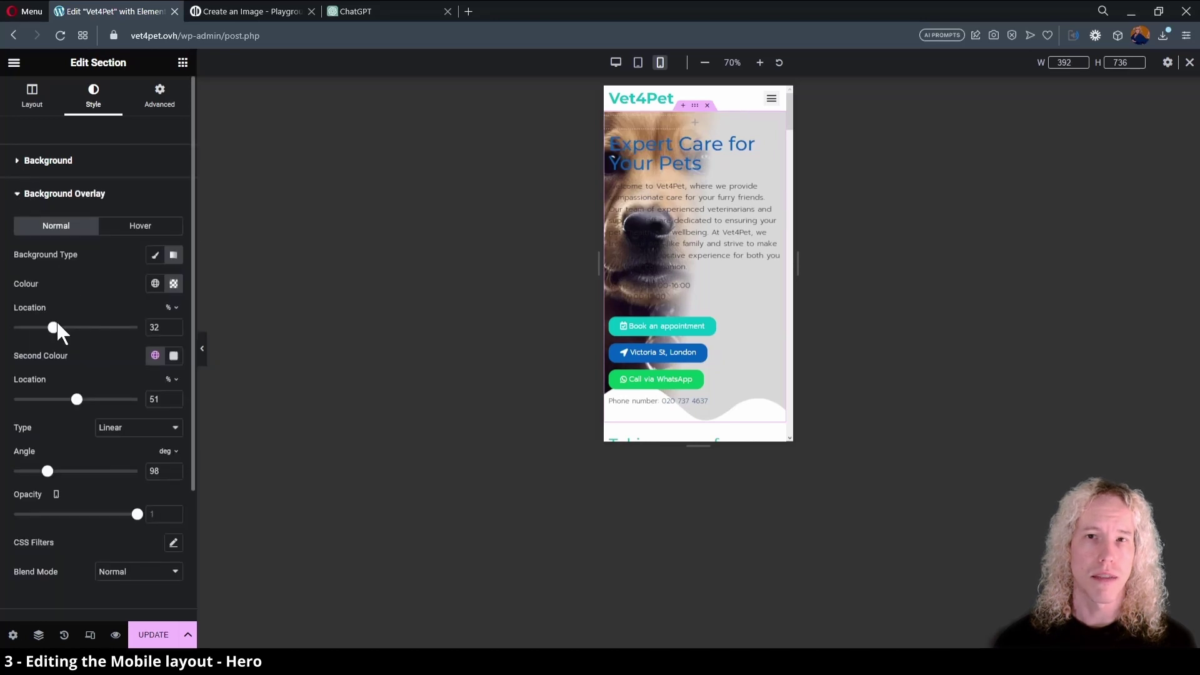
mouse_move(54, 327)
mouse_down()
mouse_move(88, 327)
mouse_move(32, 327)
mouse_up()
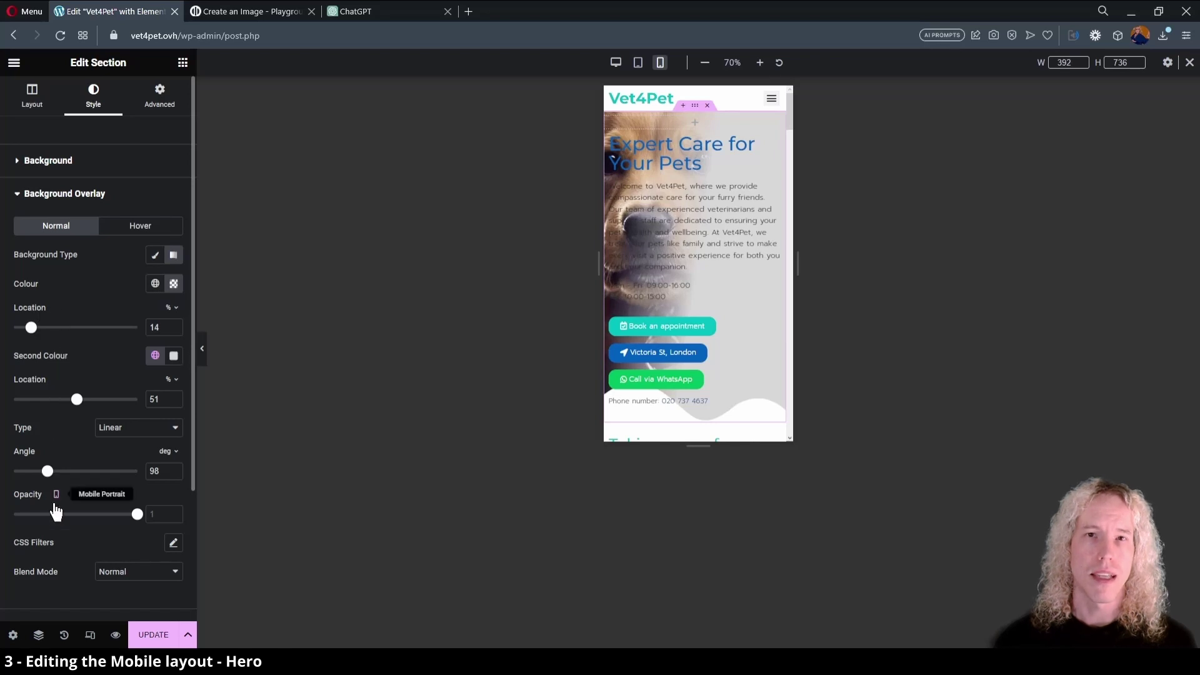
key(ctrl+z)
click(23, 164)
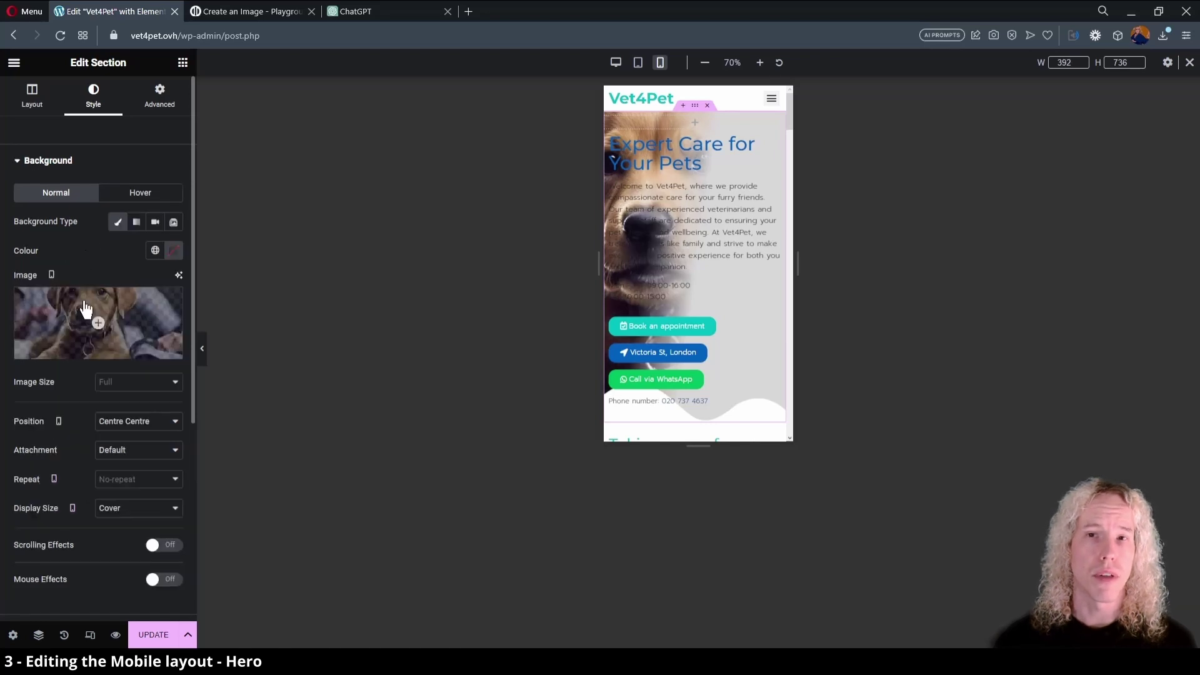
- Select the golden puppy image in the Media Library and load photopea.com in a new tab
click(82, 305)
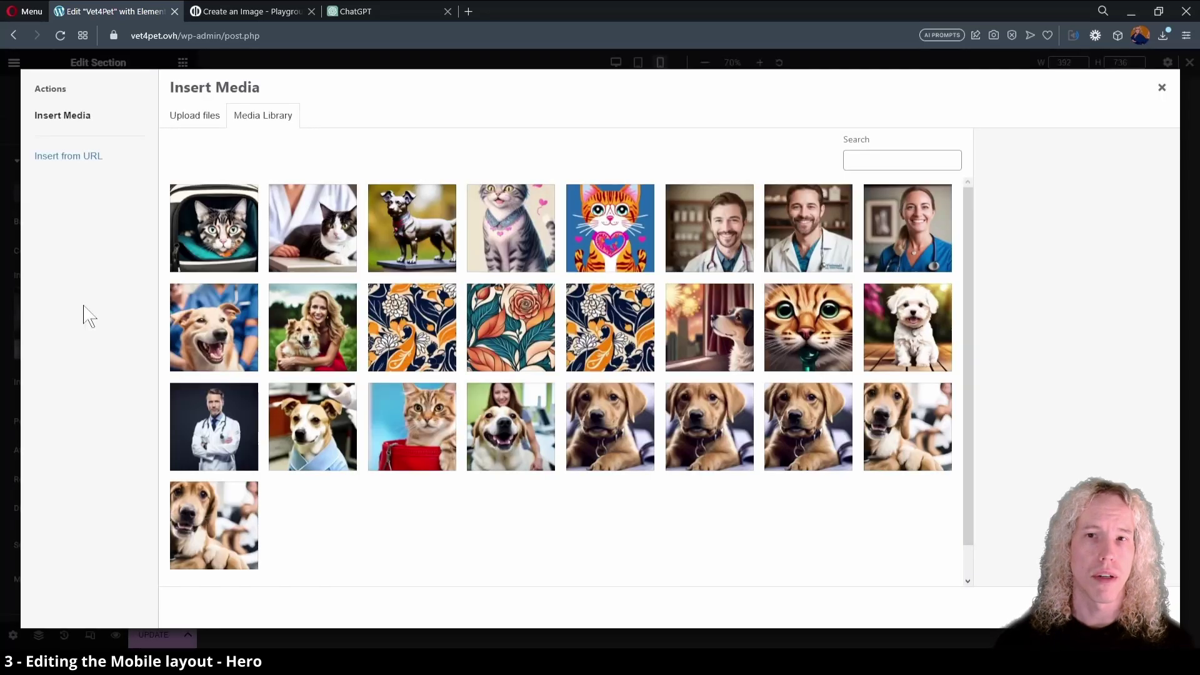
click(619, 432)
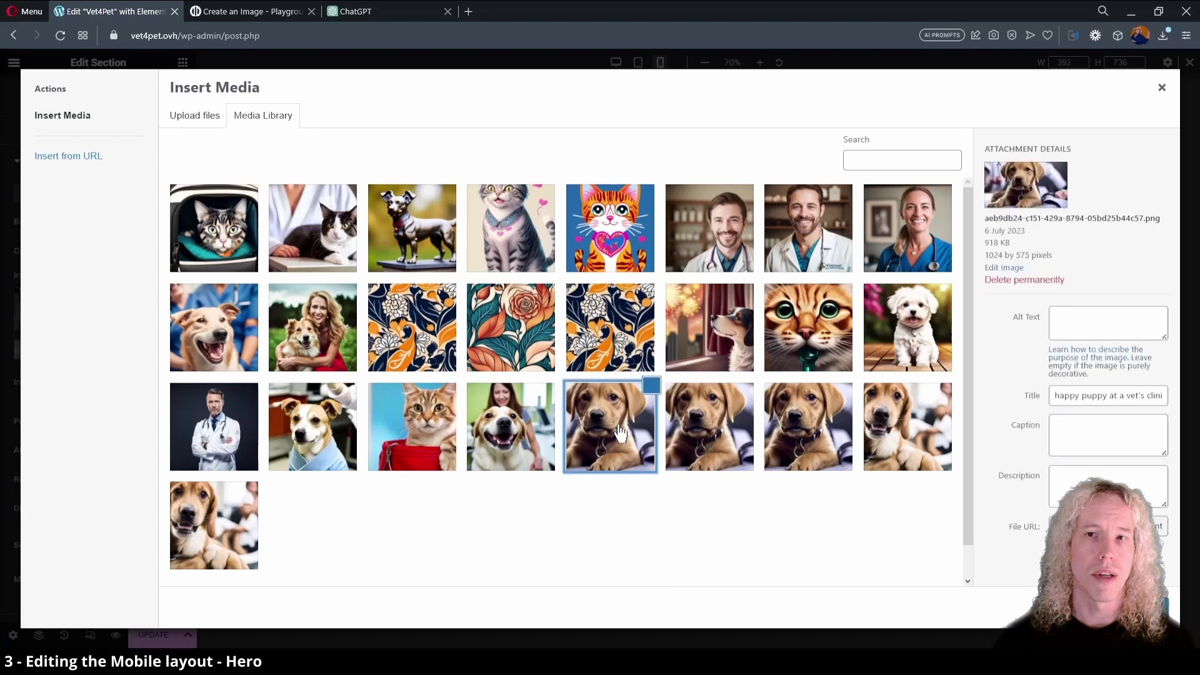
click(467, 12)
text(photopea.com)
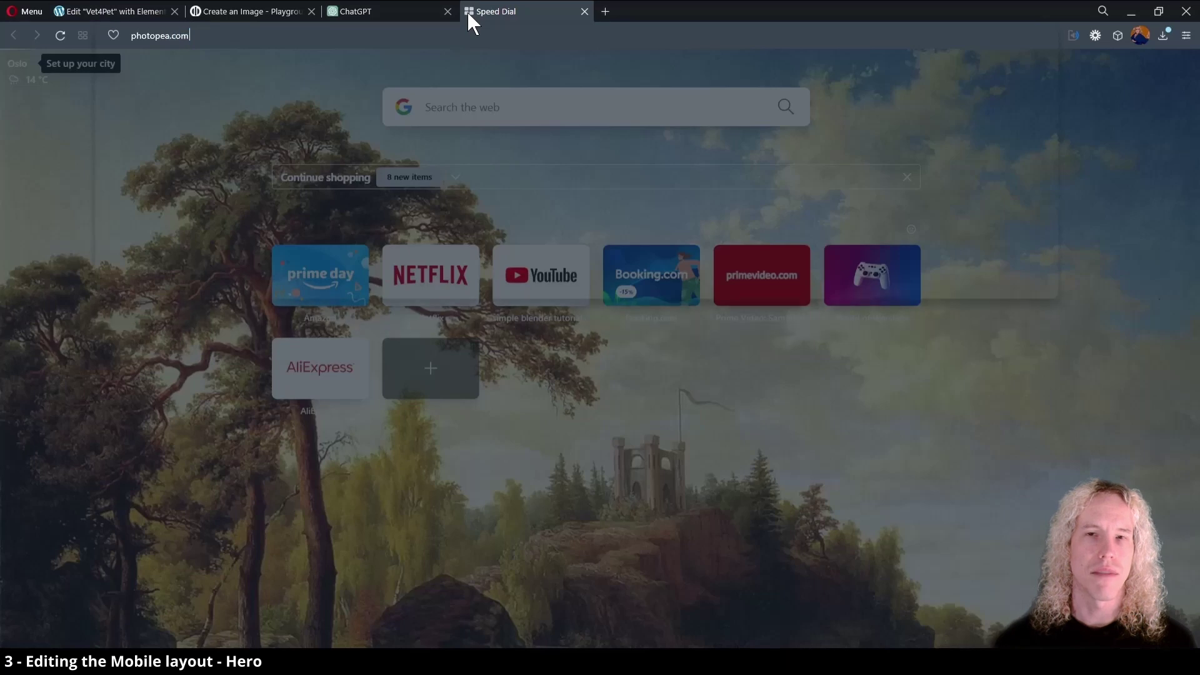
key(Return)
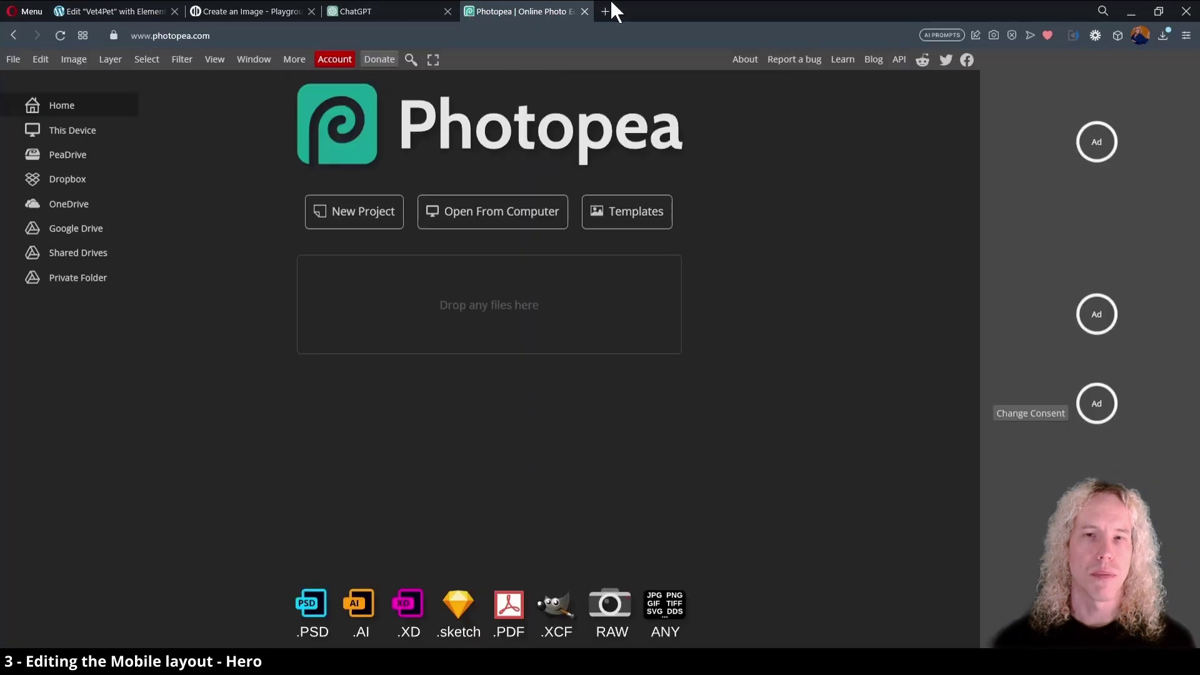
- Open the full-size puppy image from its URL and drag it into Photopea
click(605, 13)
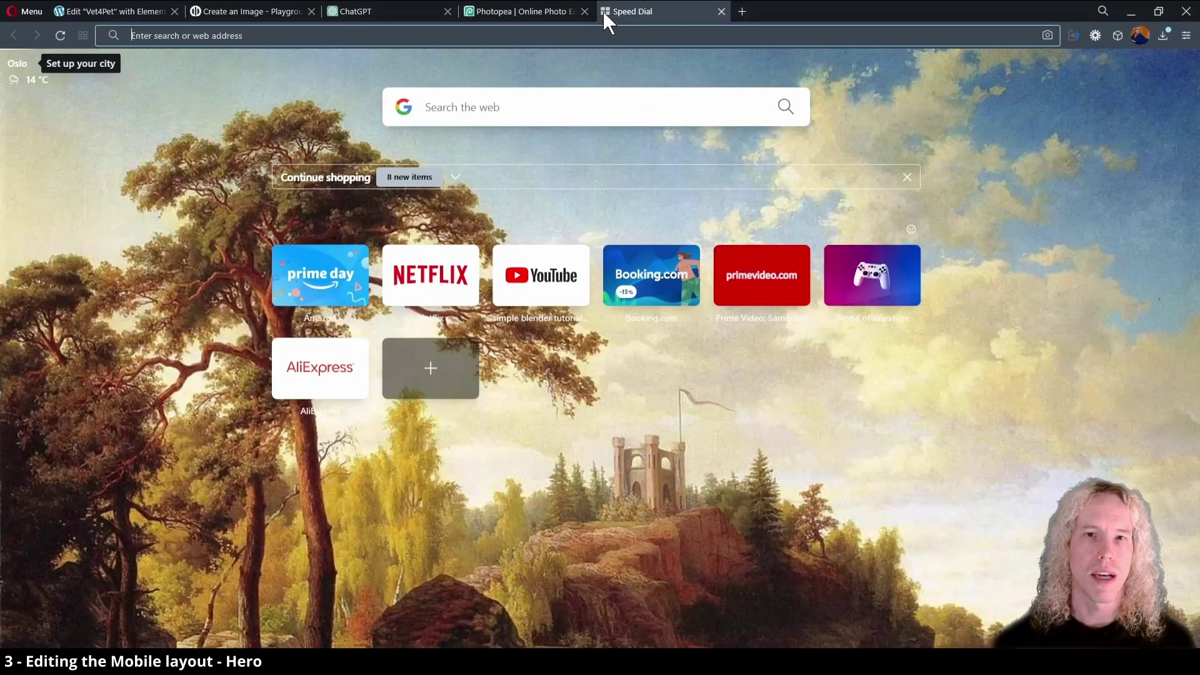
text(http://vet4pet.ovh/wp-content/uploads/2023/07/aeb9db24-c151-429a-8794-05bd25b44c57.png)
key(Return)
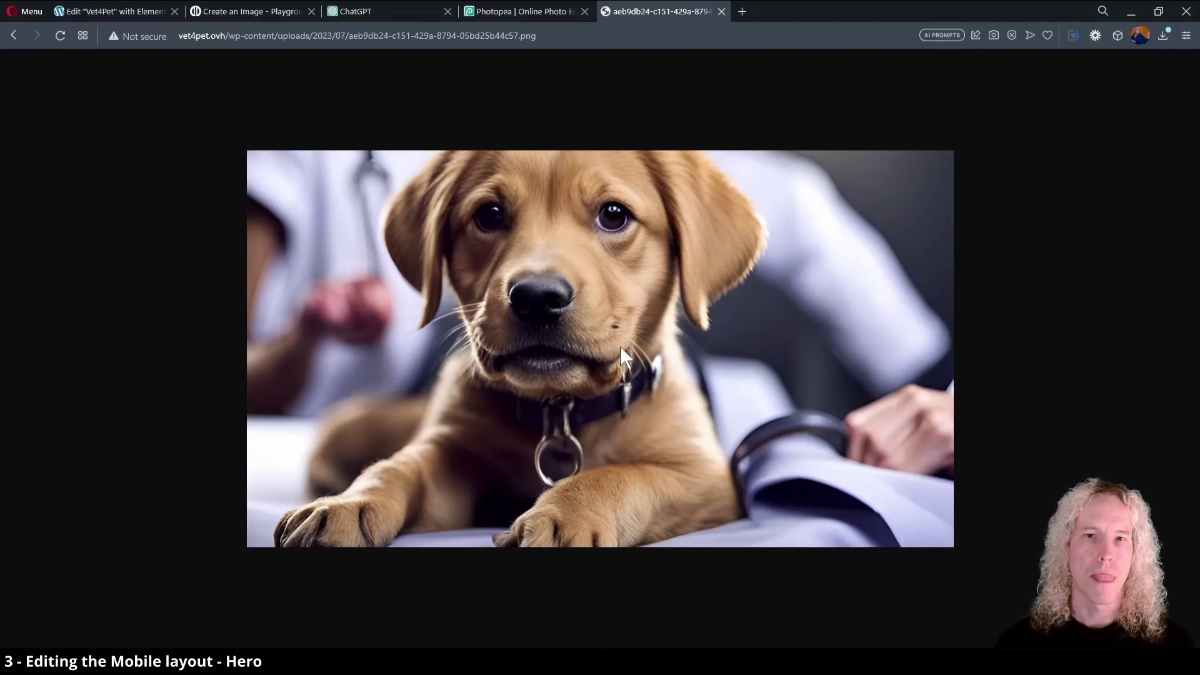
click(554, 8)
drag(521, 80, 463, 297)
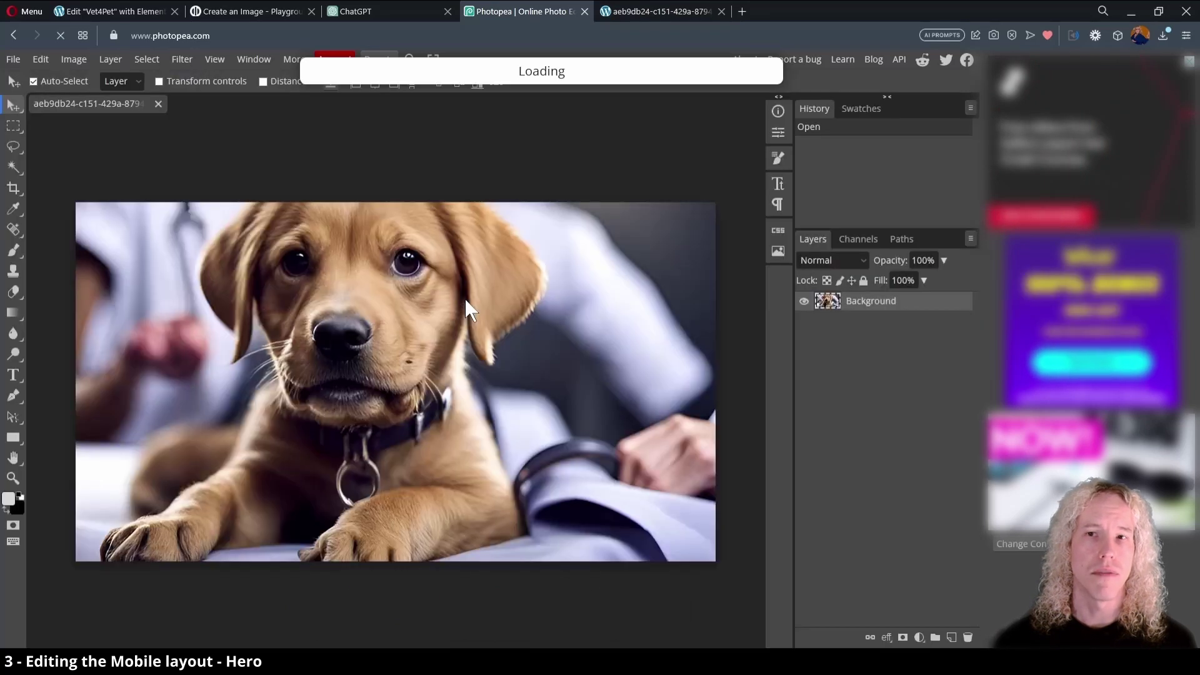
- Copy the overlay's second colour #D8D8D8 in Elementor, then go back to Photopea
click(110, 11)
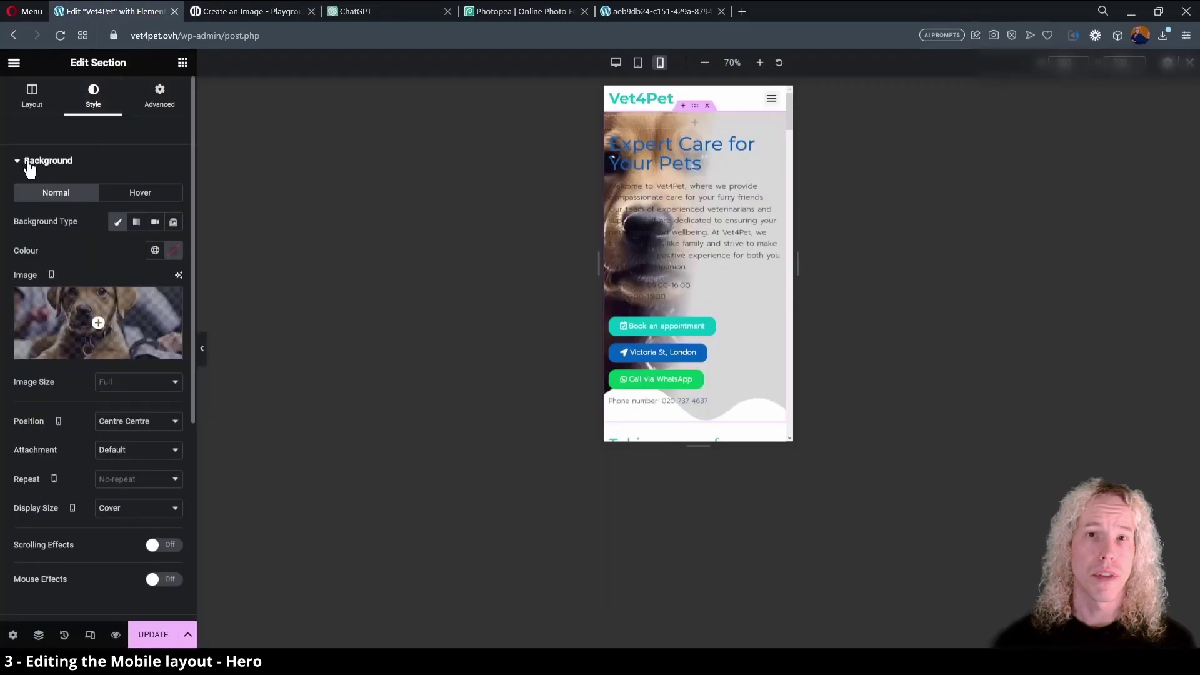
click(28, 161)
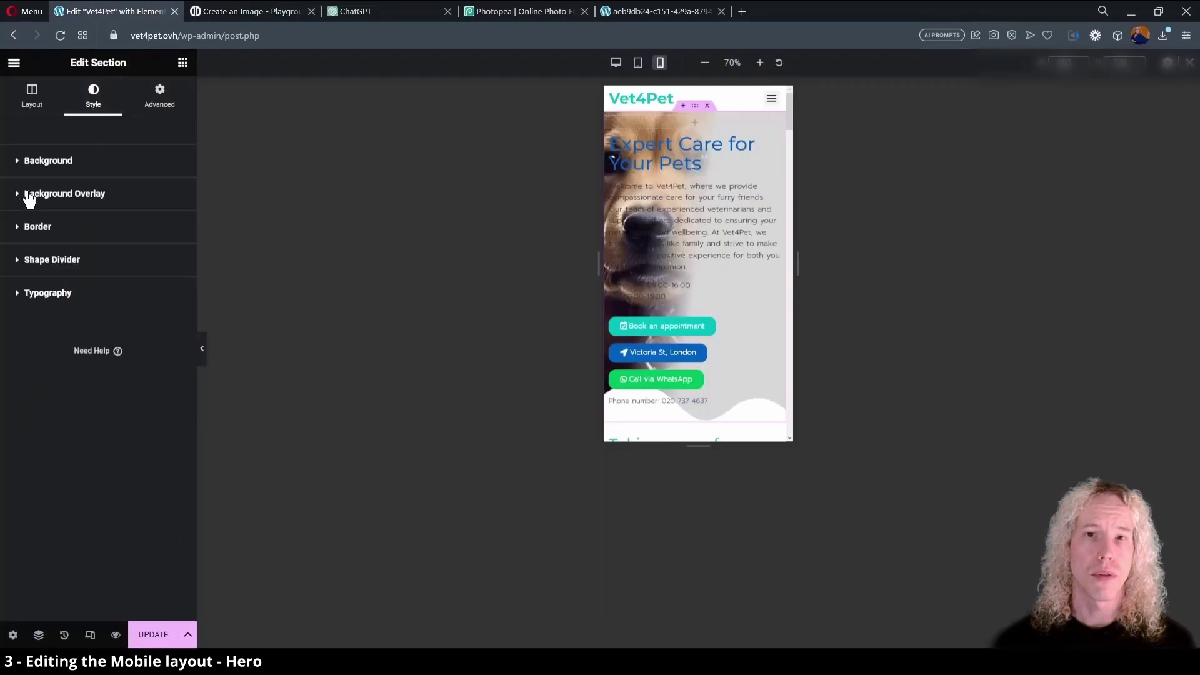
click(50, 197)
click(173, 356)
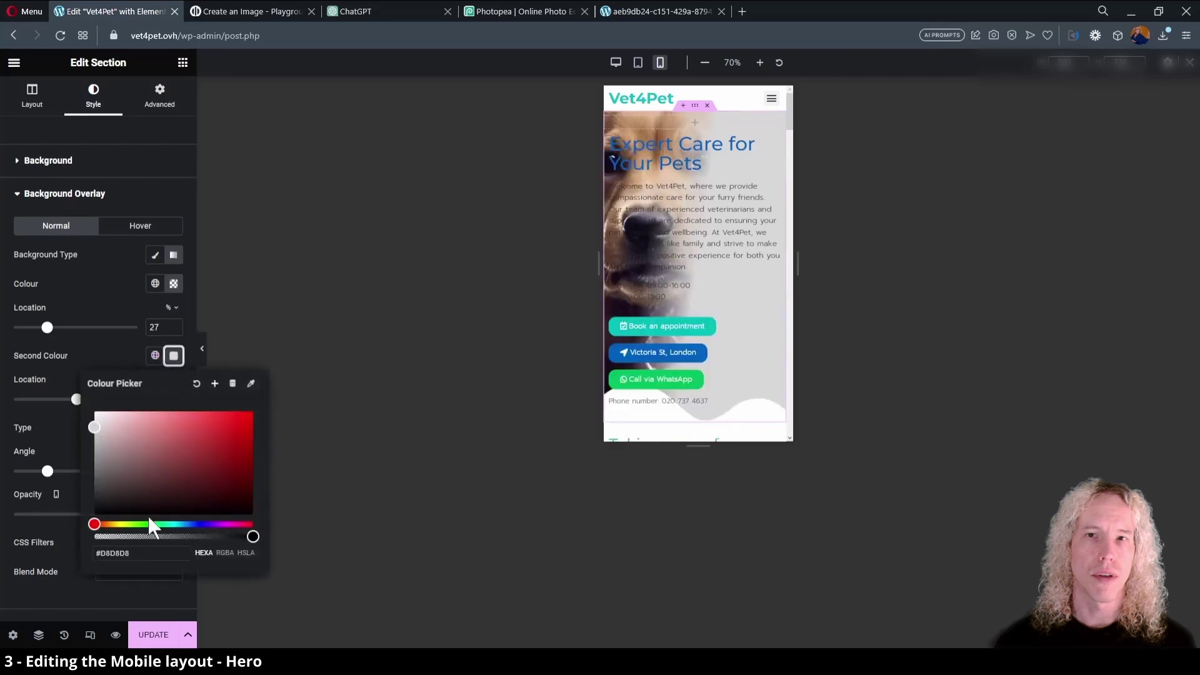
triple_click(148, 554)
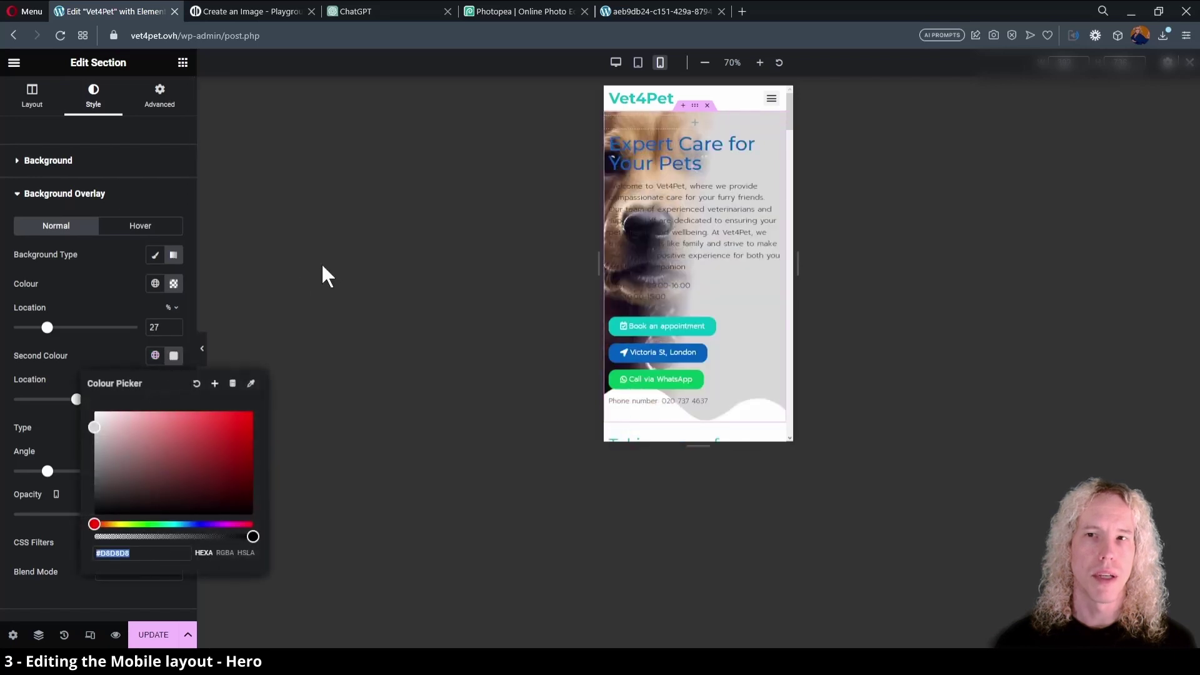
click(515, 14)
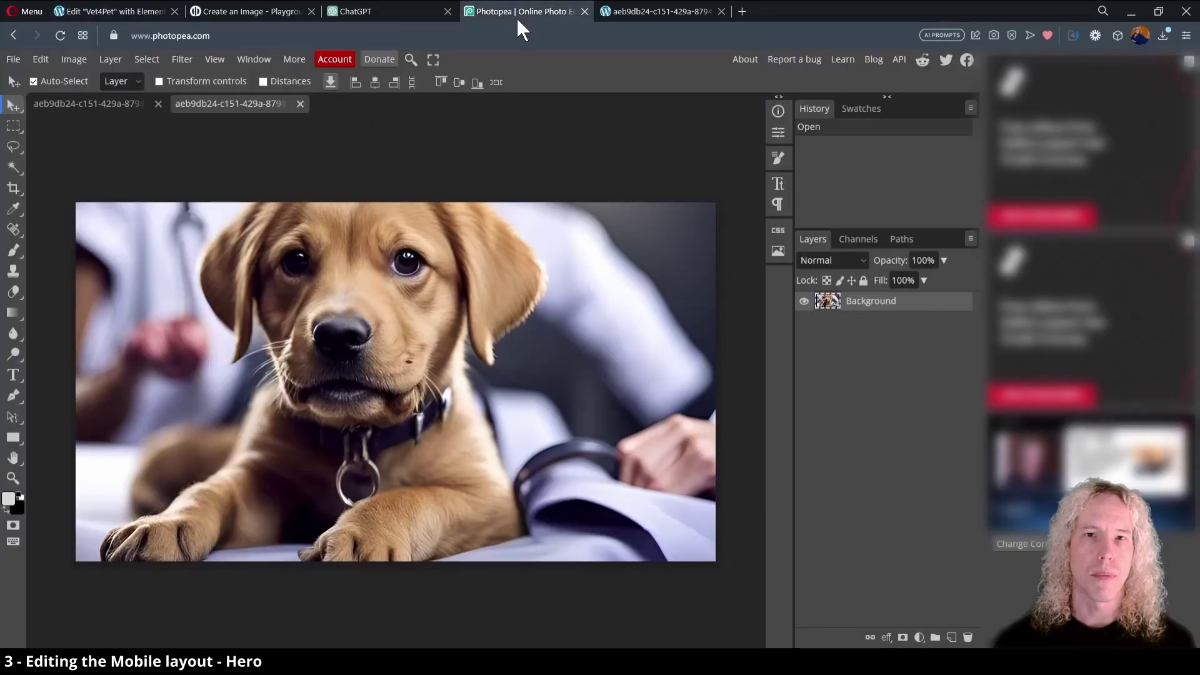
- Add a new layer filled with #D8D8D8 using the Paint Bucket and set its opacity to 85%
click(951, 637)
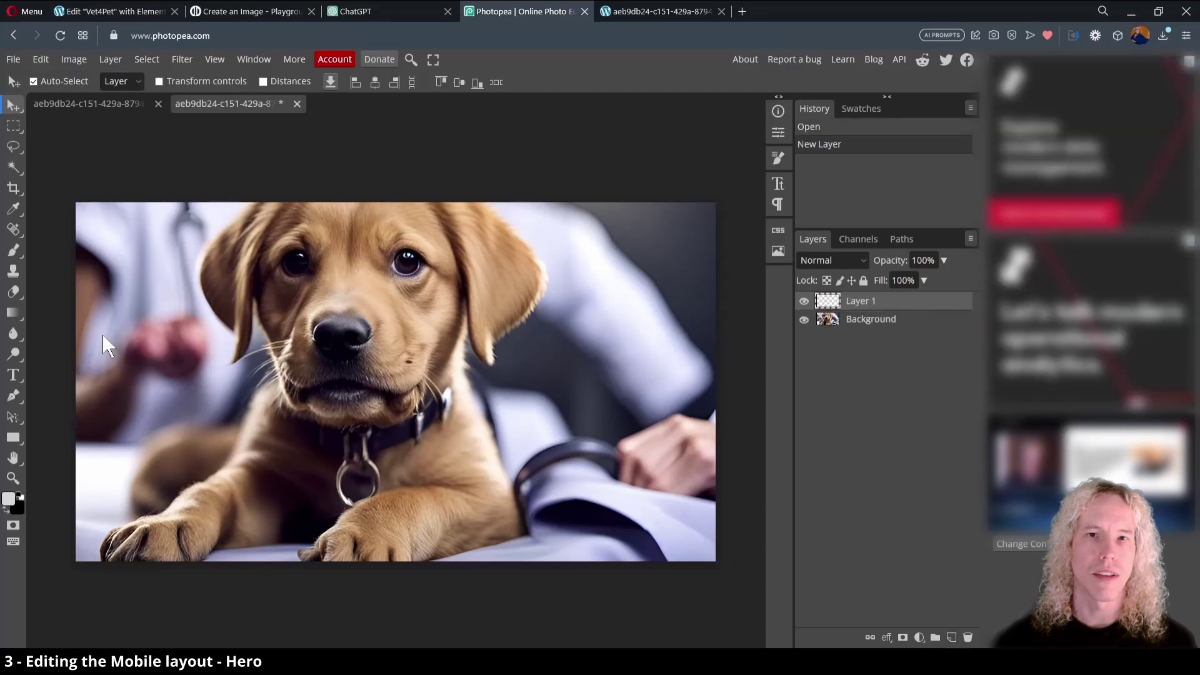
click(11, 500)
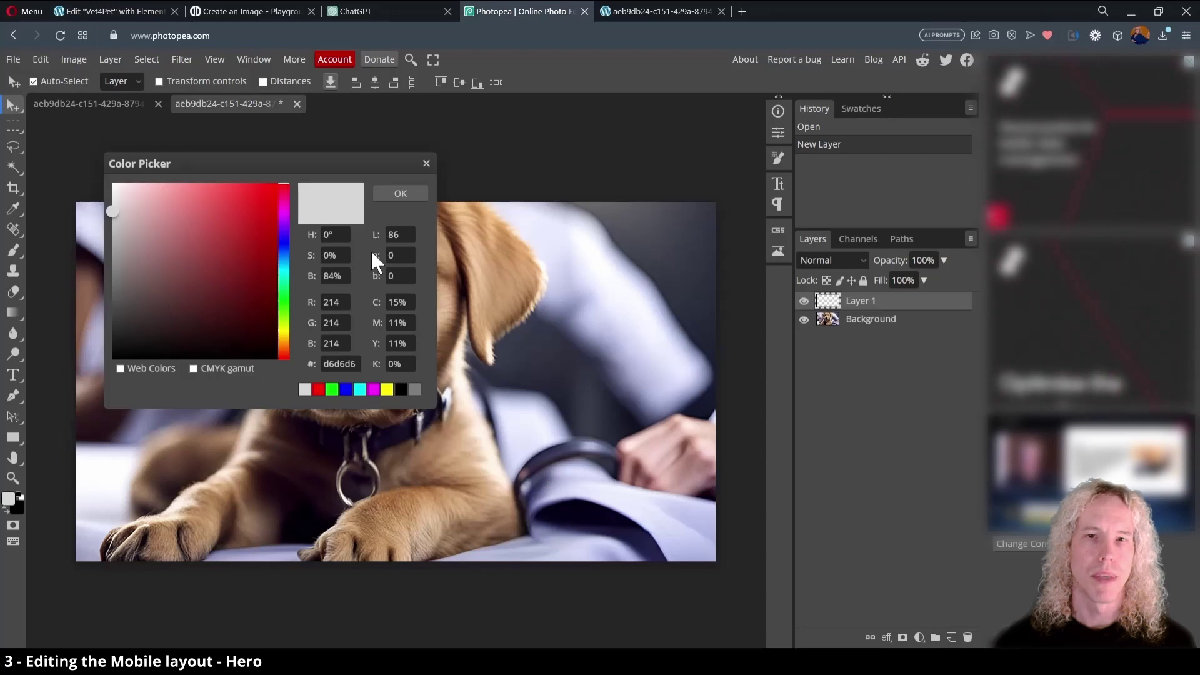
click(353, 365)
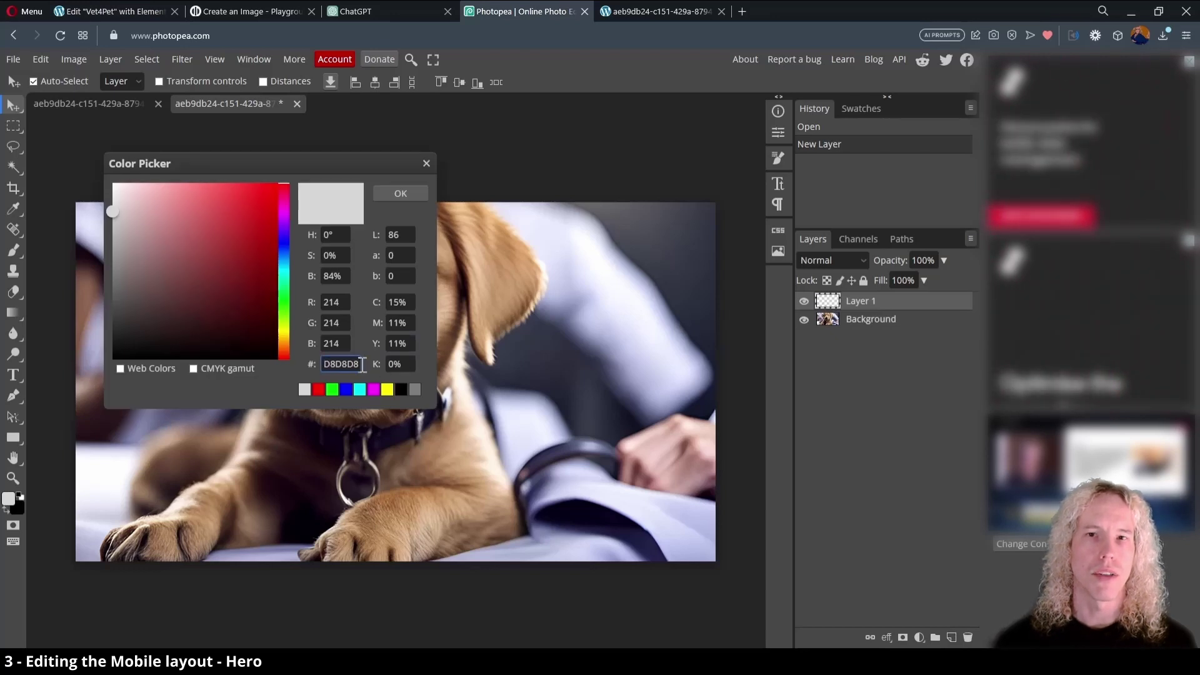
click(401, 193)
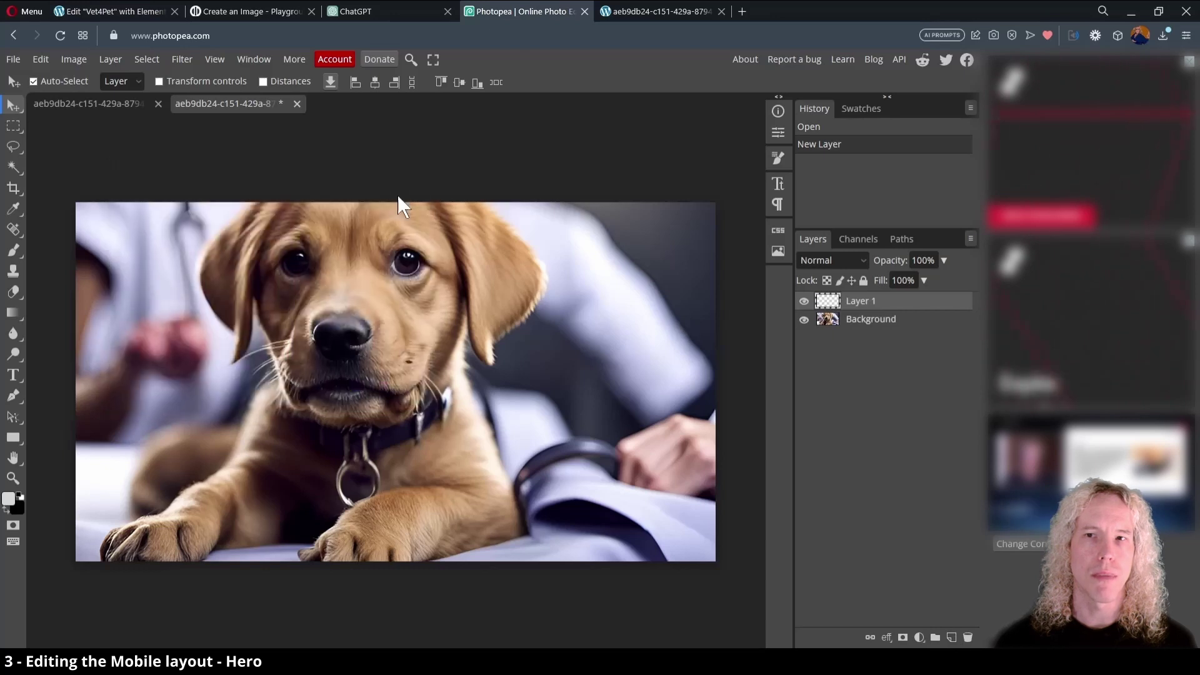
right_click(9, 310)
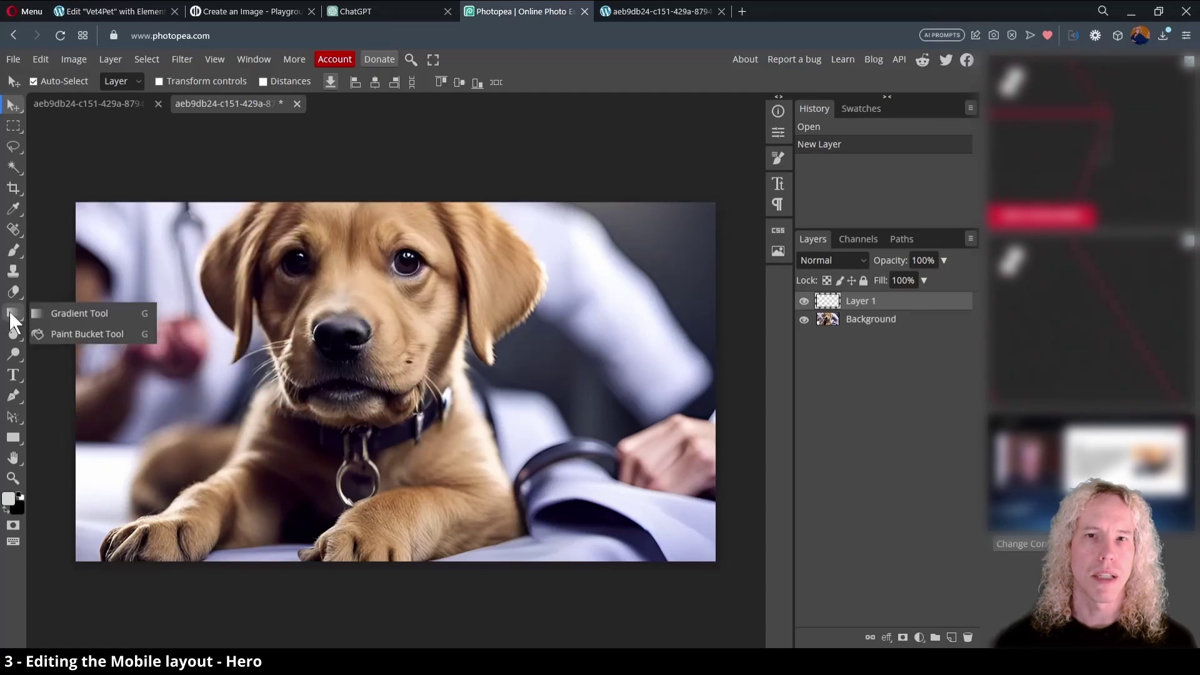
click(56, 332)
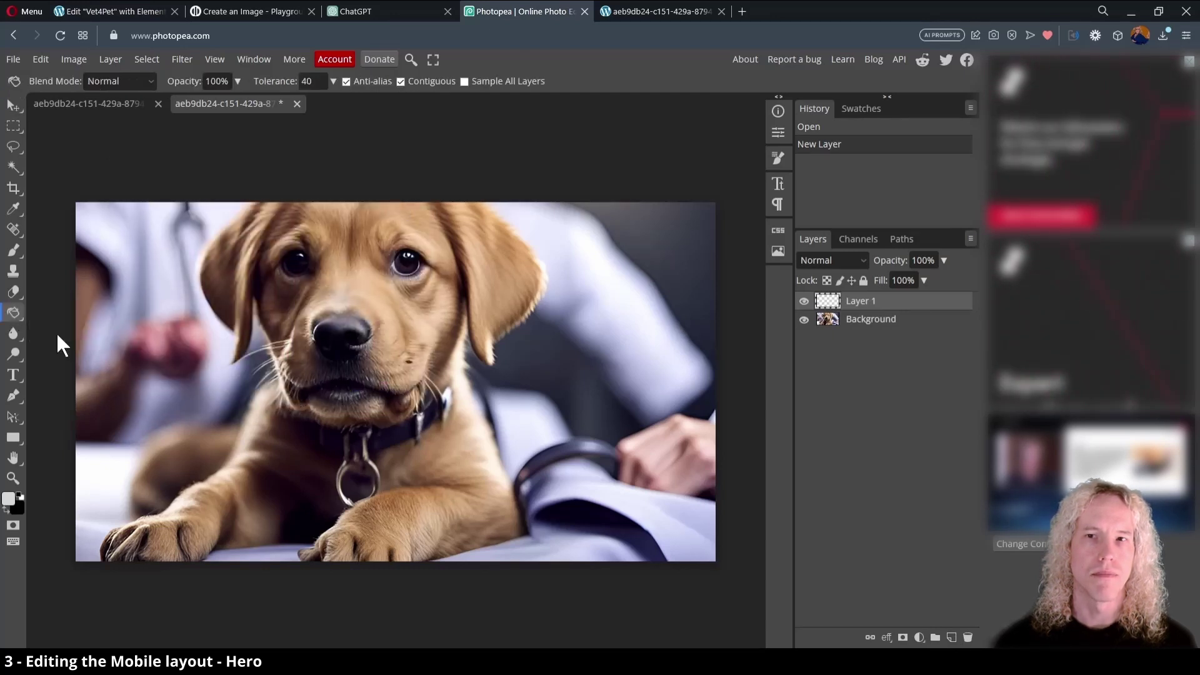
click(242, 377)
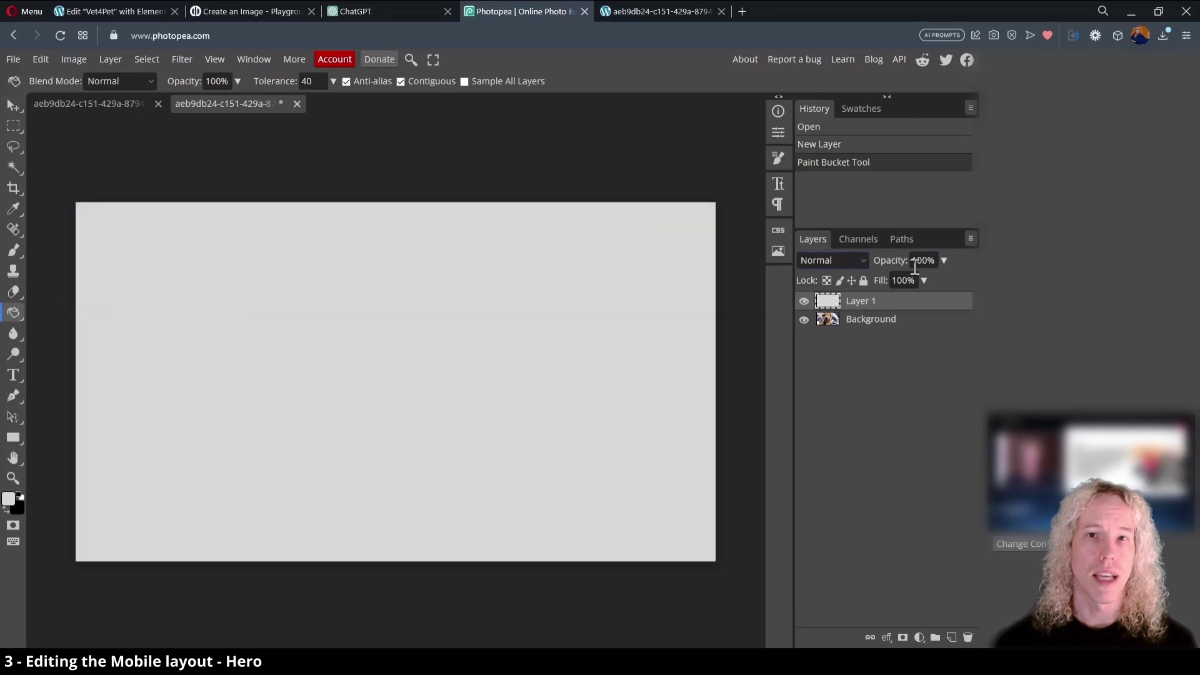
click(918, 261)
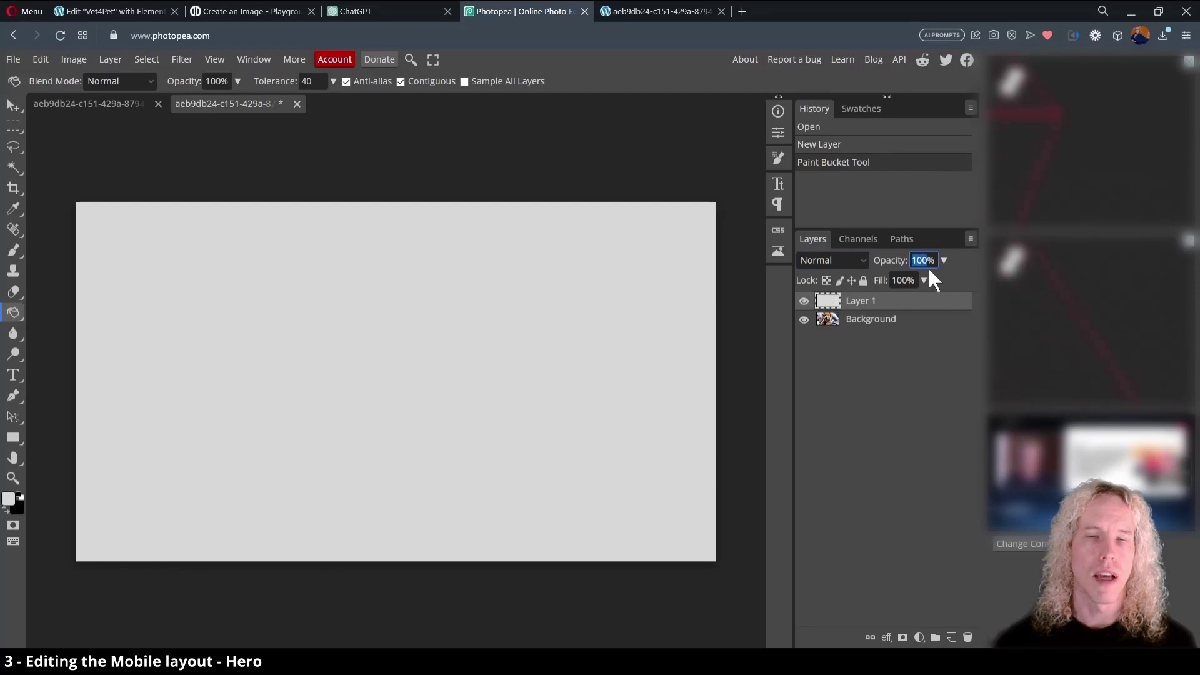
text(85)
key(Return)
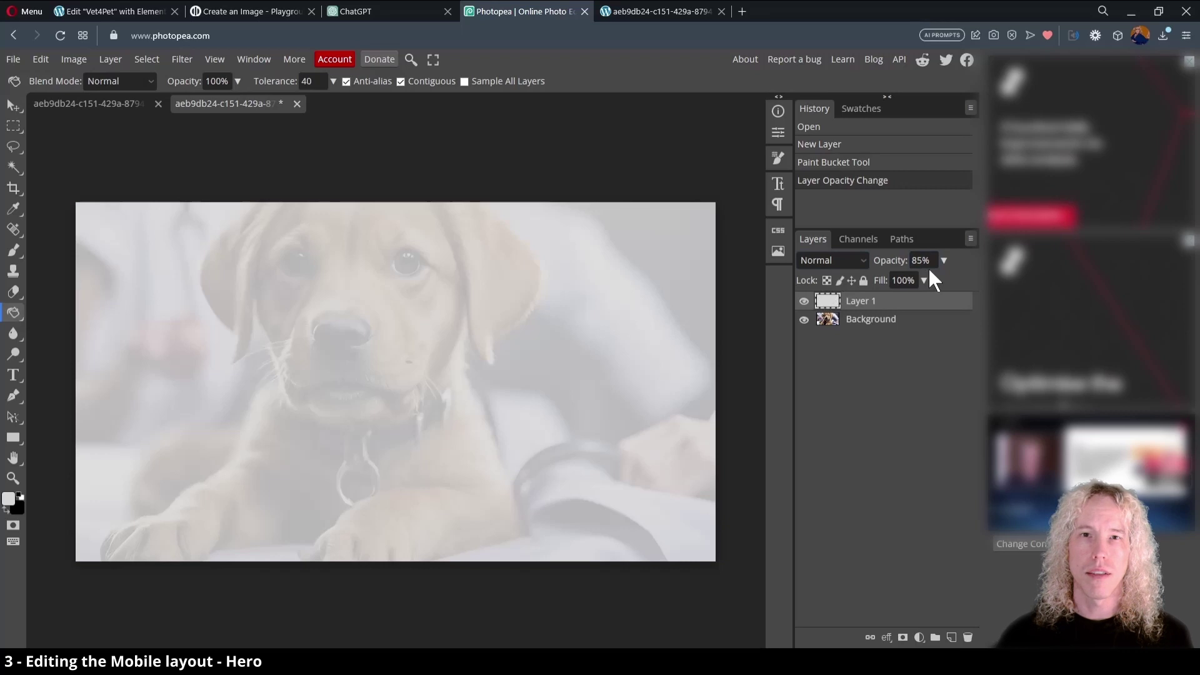
- Crop the puppy image to a 436 × 575 px portrait
key(c)
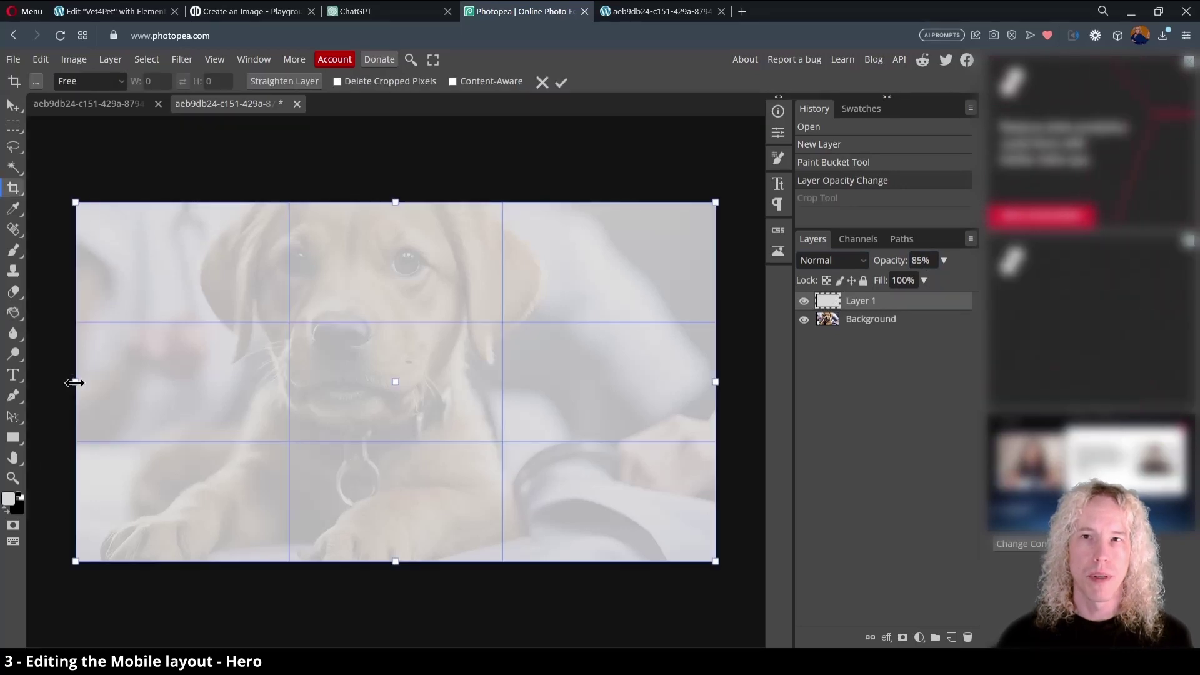
drag(73, 381, 249, 382)
drag(717, 383, 521, 397)
key(Return)
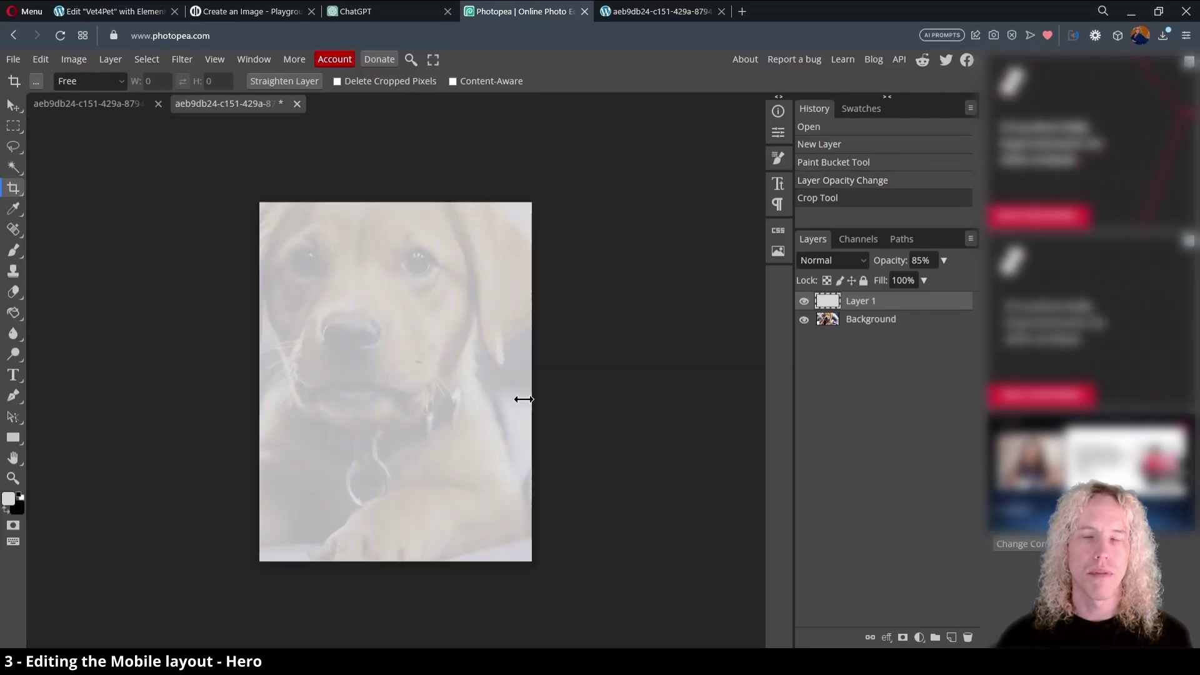
- Set up a Save for web JPG export at 70% quality named vet4pet-mob-hero
click(13, 59)
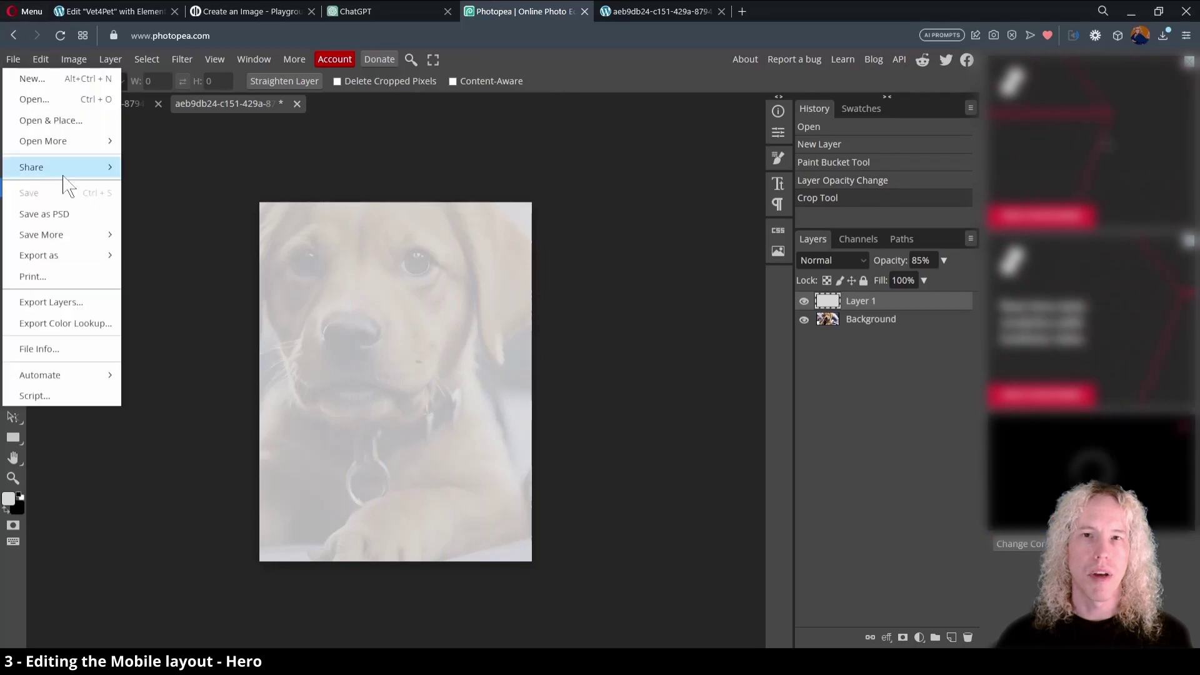
click(166, 279)
triple_click(503, 200)
text(vet4pet-m)
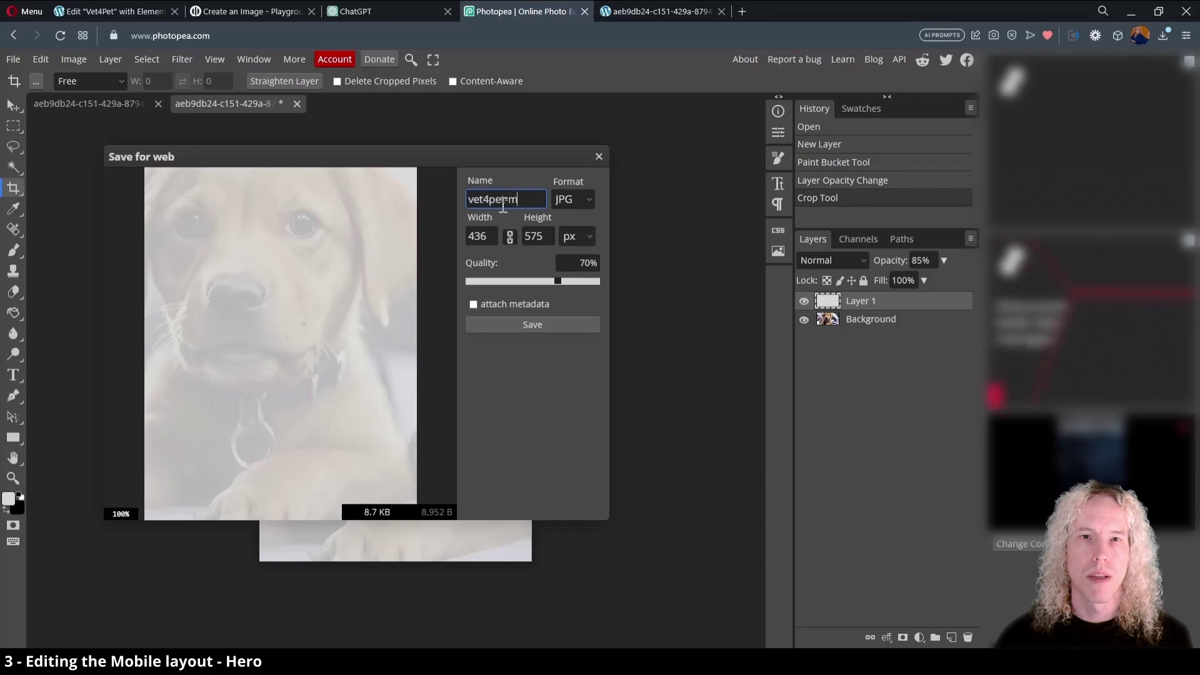
text(ob-hero)
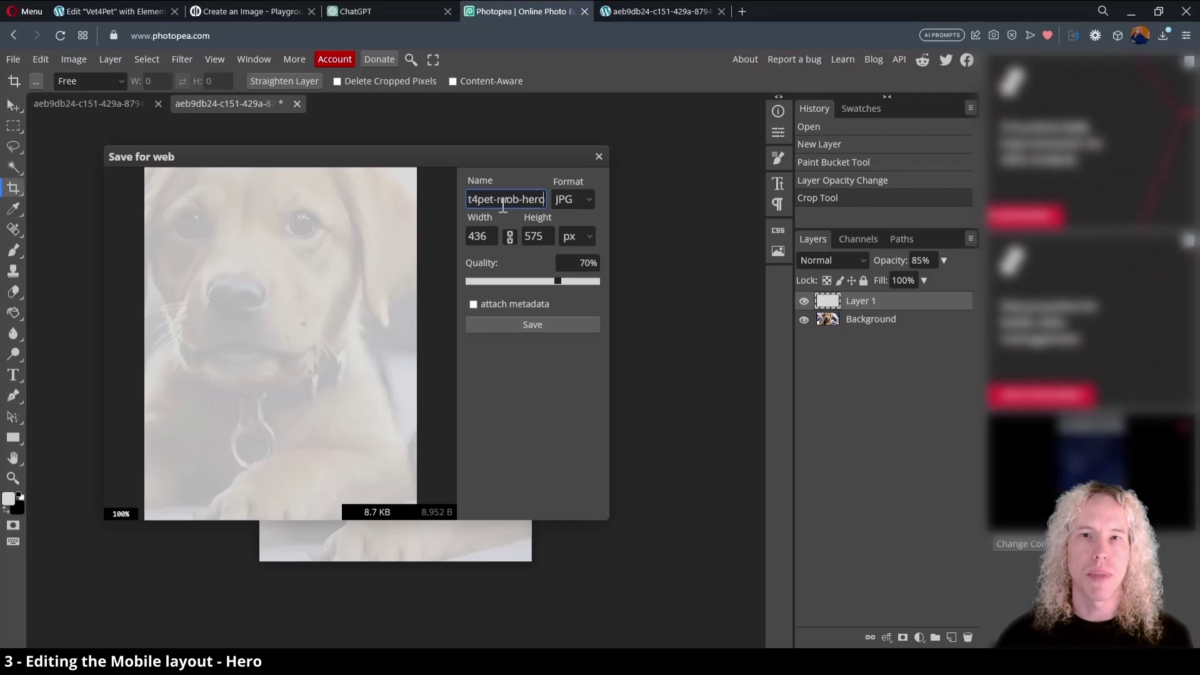
key(Return)
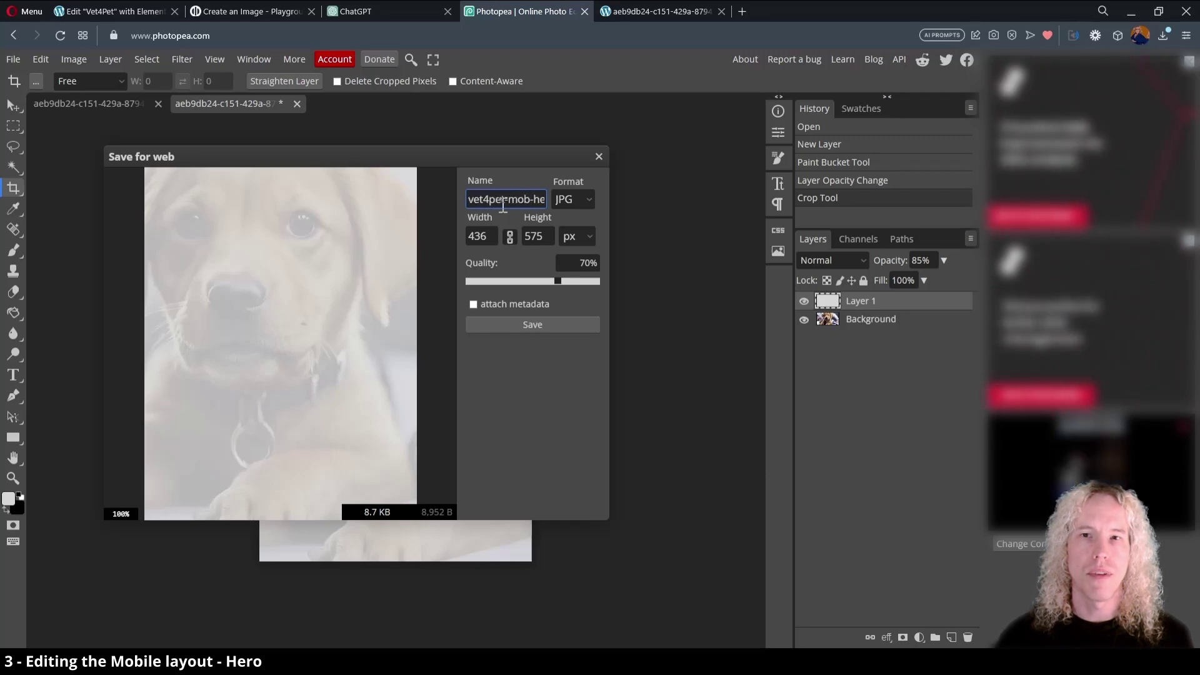
- Save vet4pet-mob-hero.jpg, upload it as the hero's mobile background with alt text 'vet4pet mobile hero'
click(527, 331)
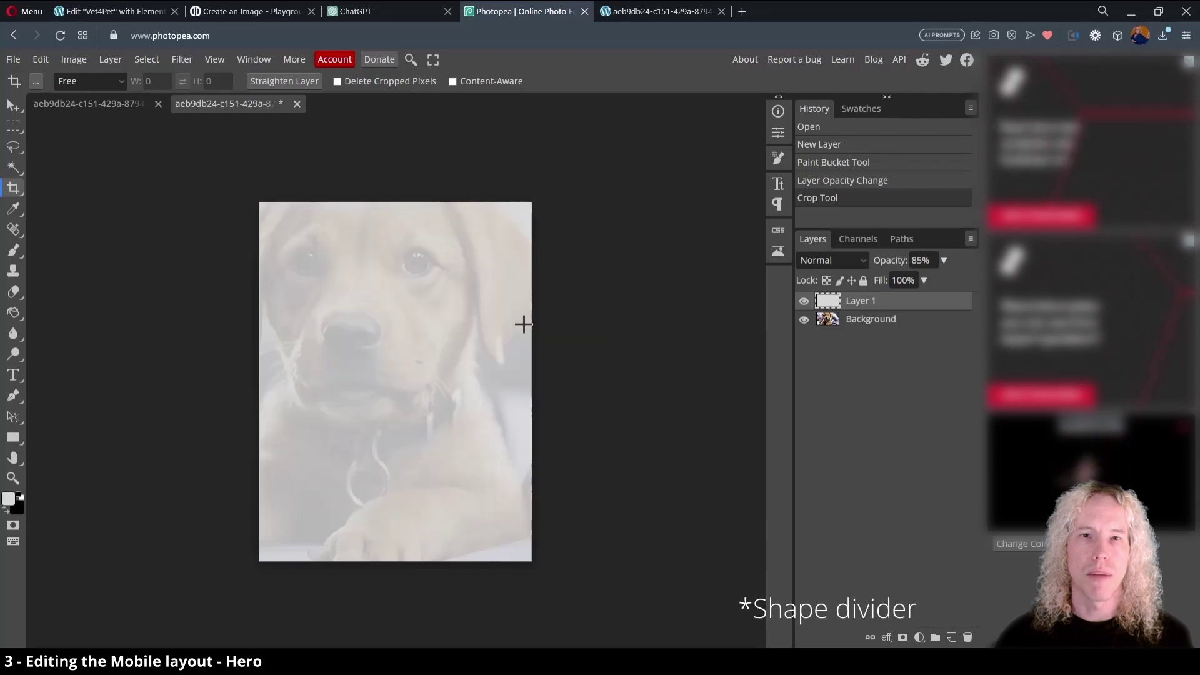
click(120, 10)
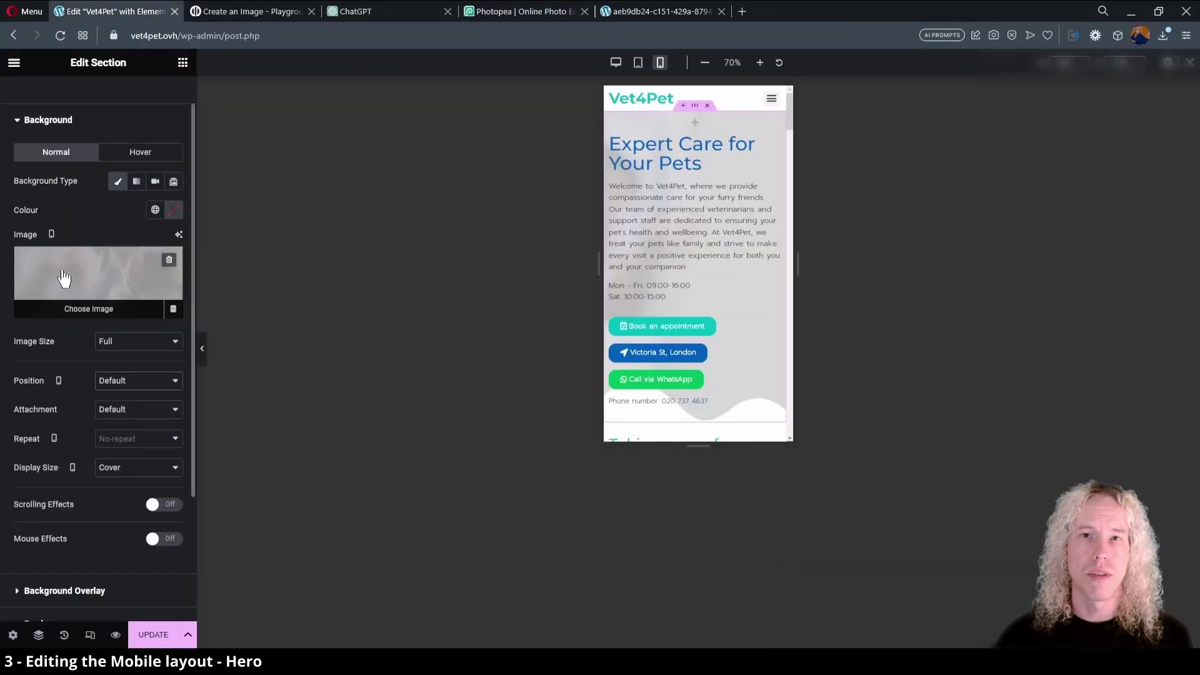
click(97, 281)
click(206, 116)
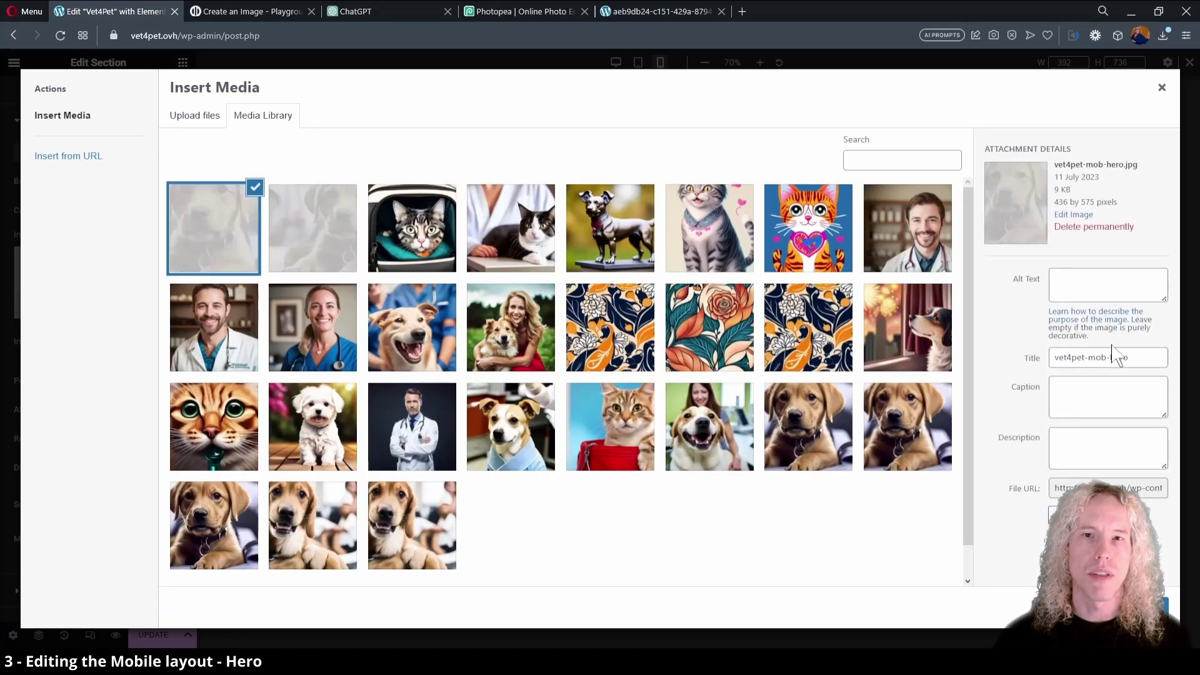
triple_click(1126, 357)
key(ctrl+c)
click(1068, 286)
key(ctrl+v)
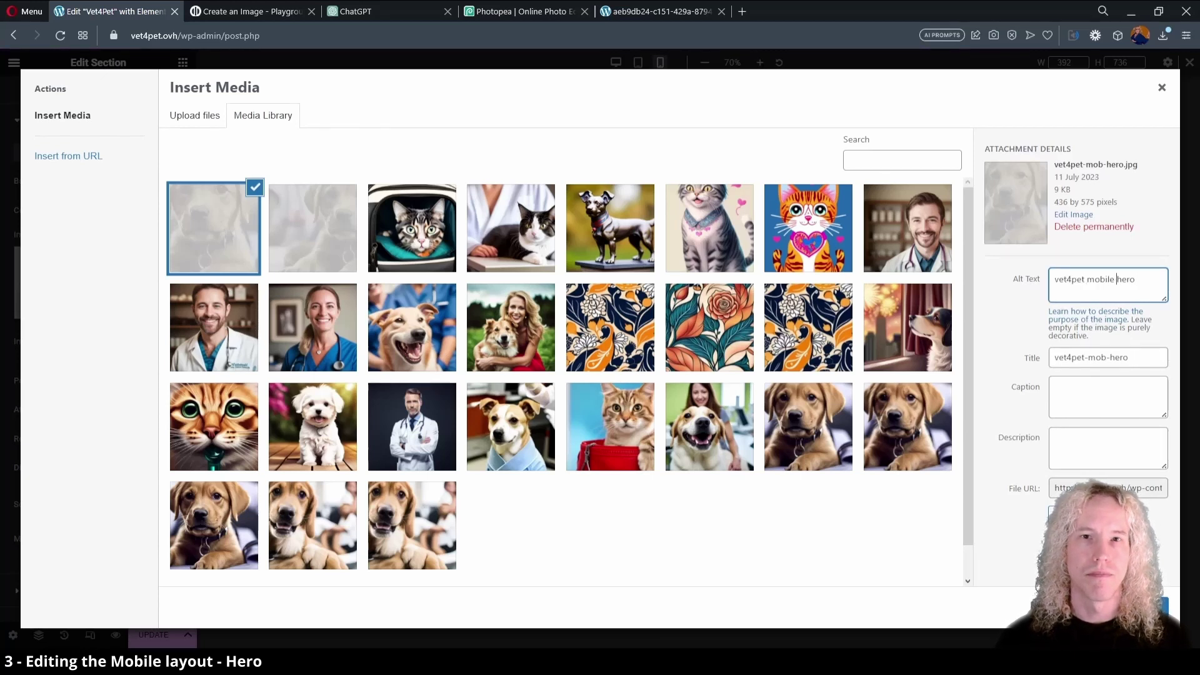
click(1137, 606)
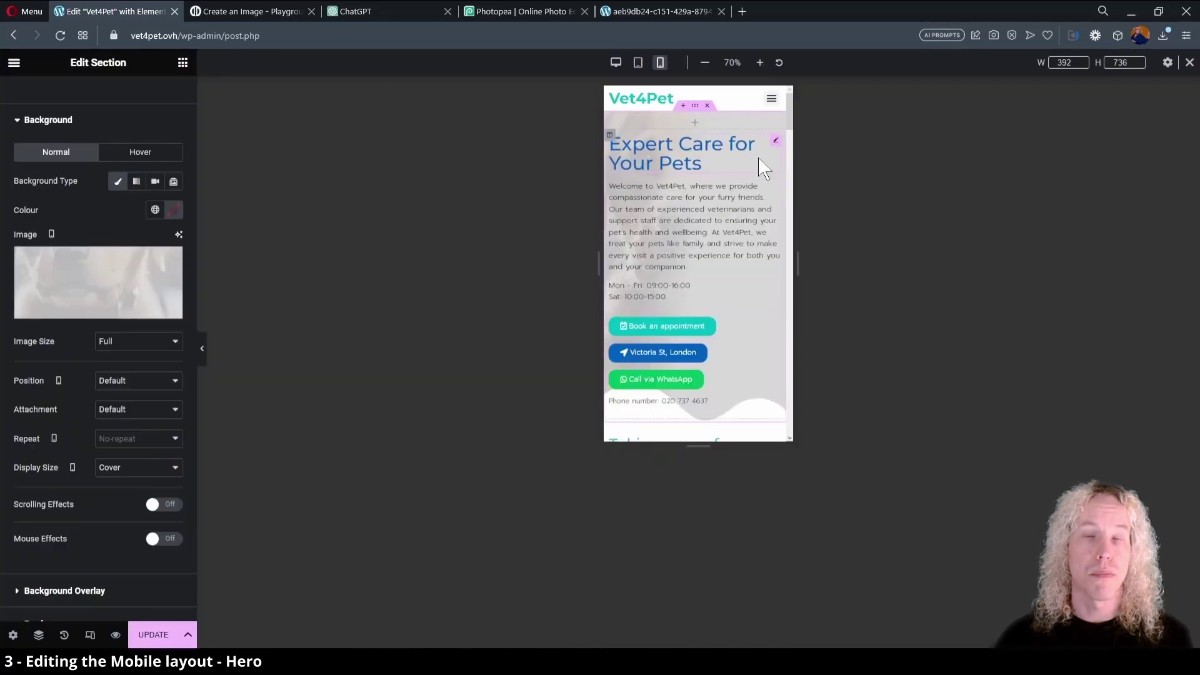
- Set the 'Expert Care for Your Pets' heading's mobile typography size to 2.2 em
click(777, 142)
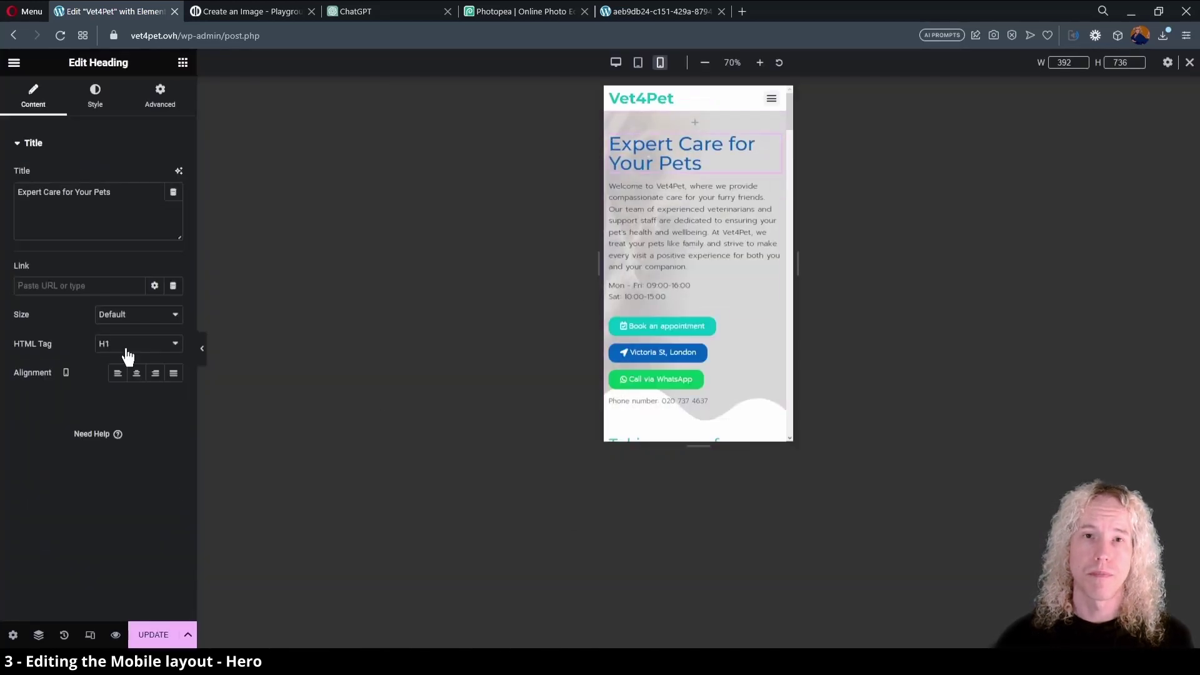
click(95, 99)
click(174, 204)
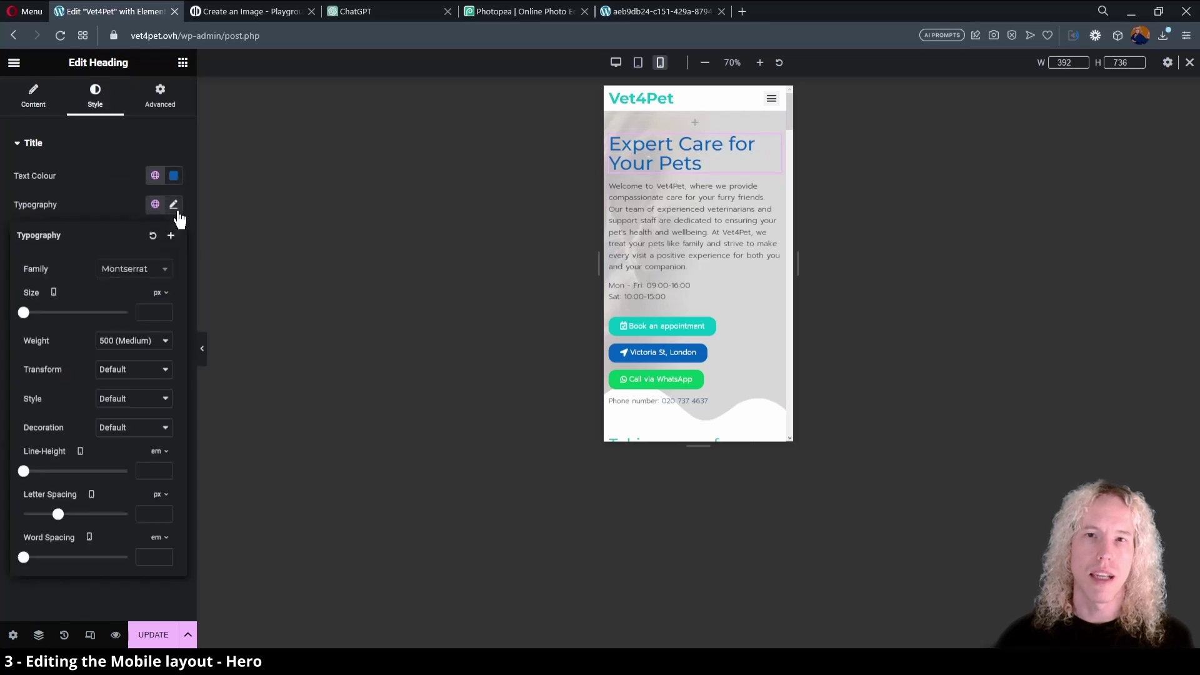
click(165, 294)
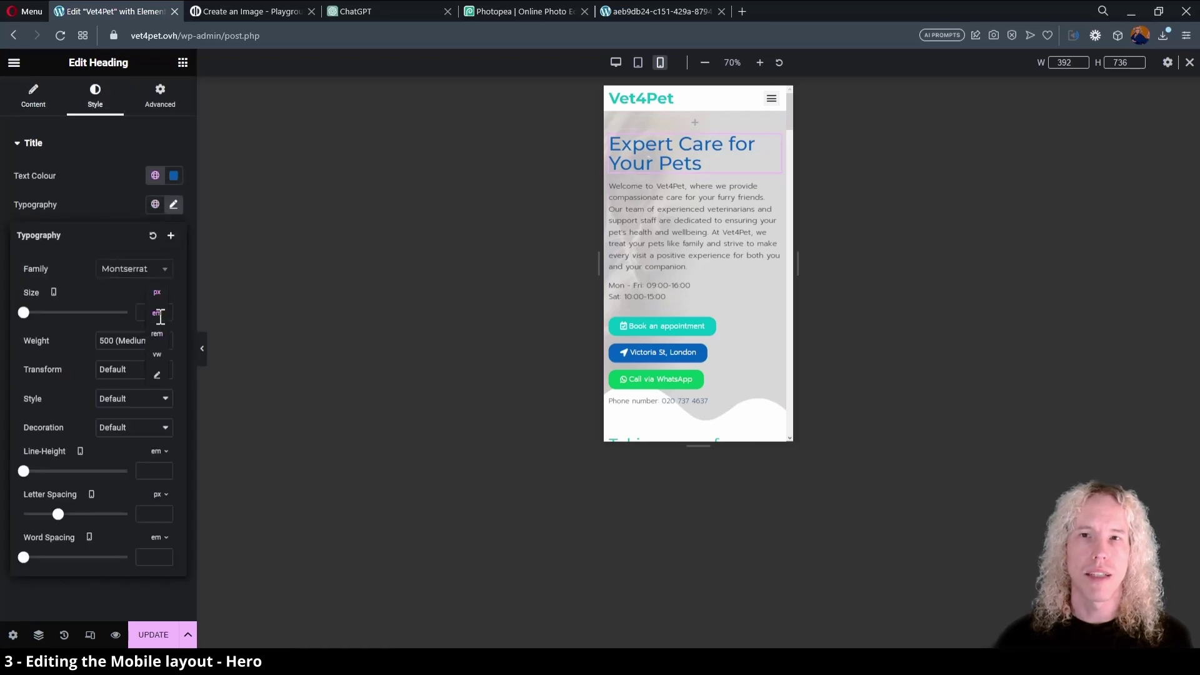
text(2)
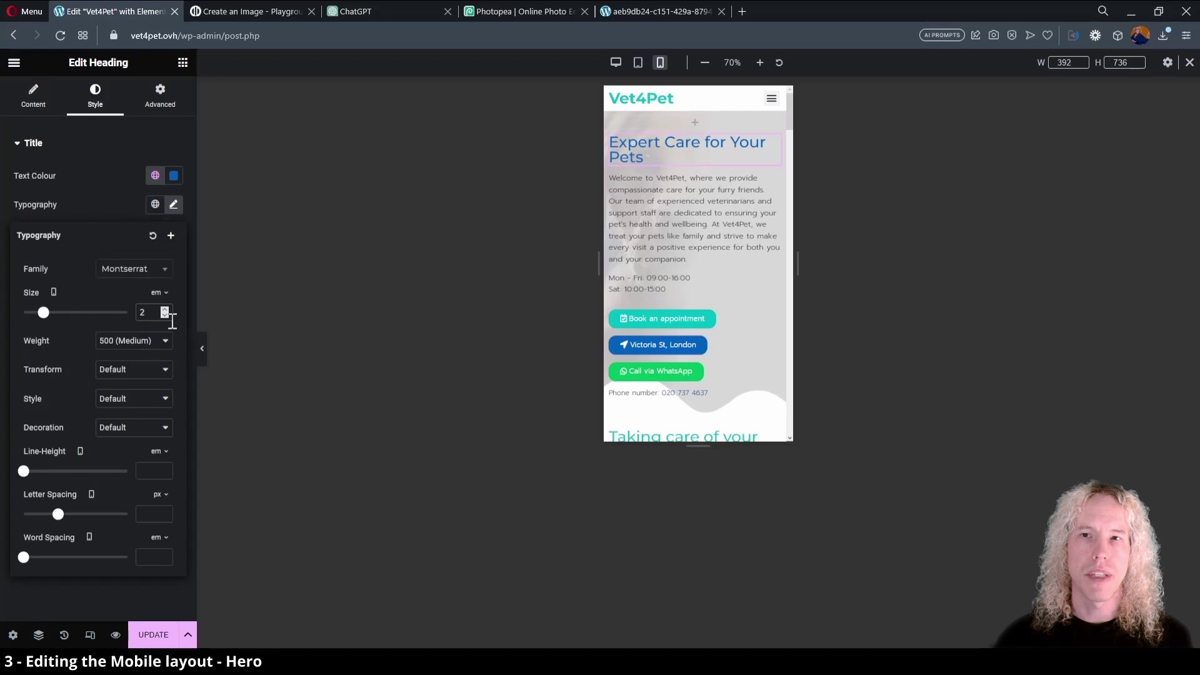
key(Up)
key(Up)
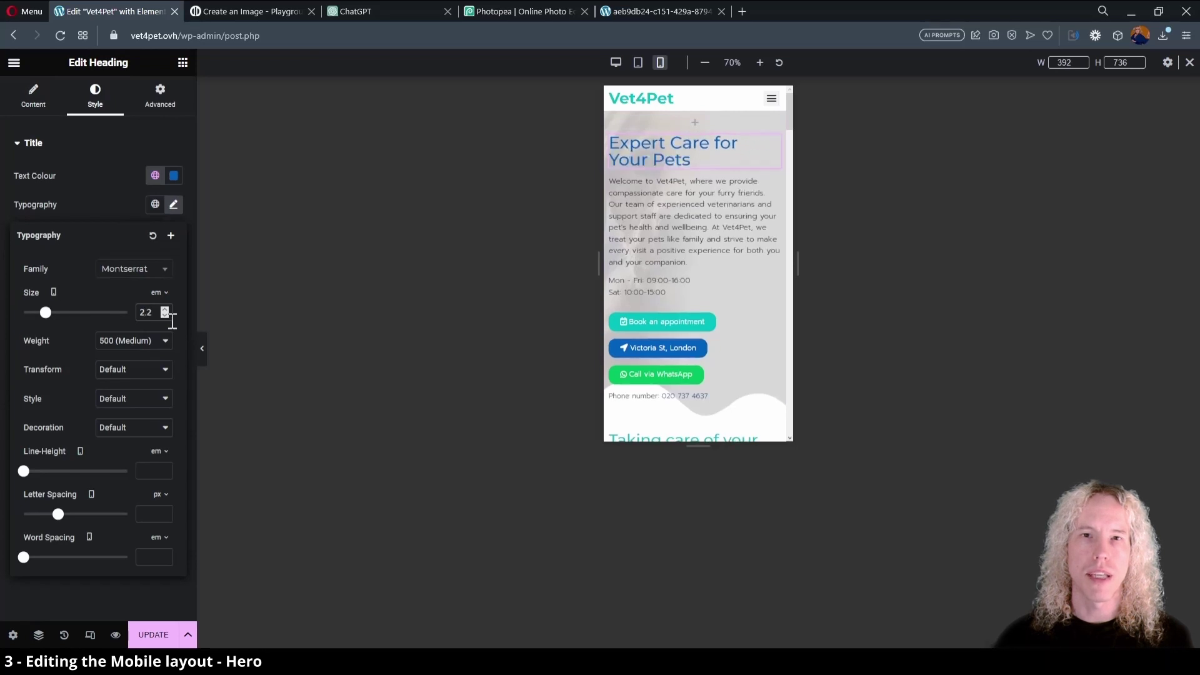
- Centre the Book an appointment, Victoria St and Call via WhatsApp buttons and the phone number
click(776, 182)
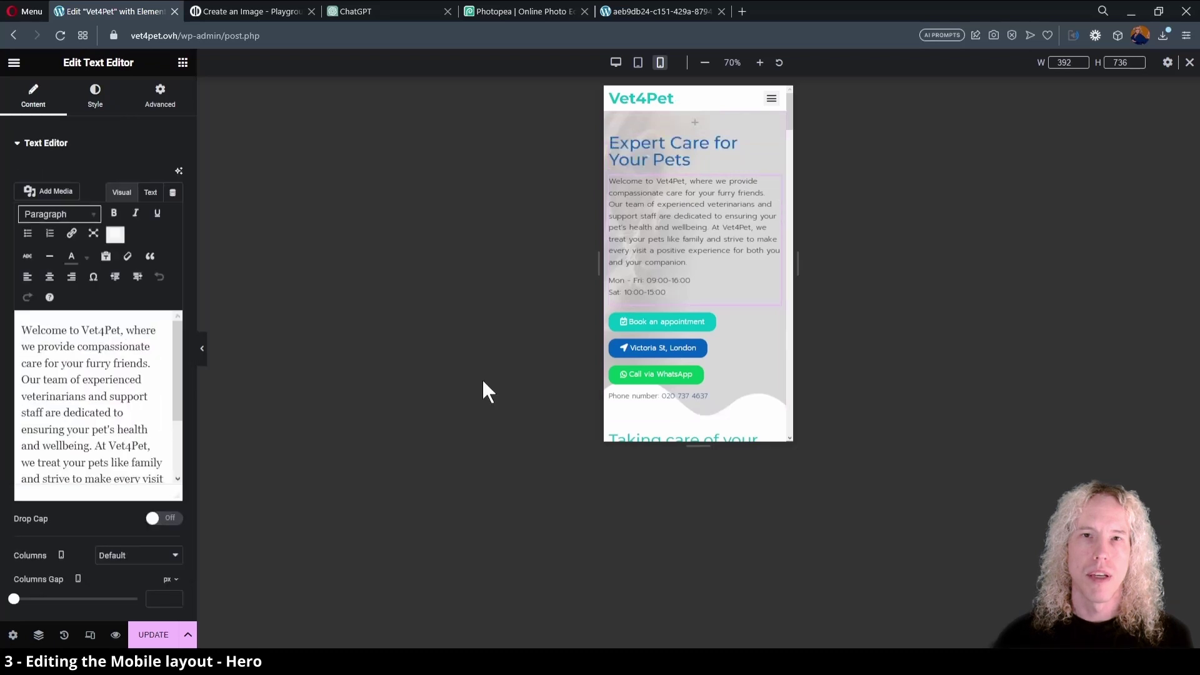
click(775, 321)
click(136, 277)
click(775, 347)
click(136, 277)
click(774, 371)
click(136, 277)
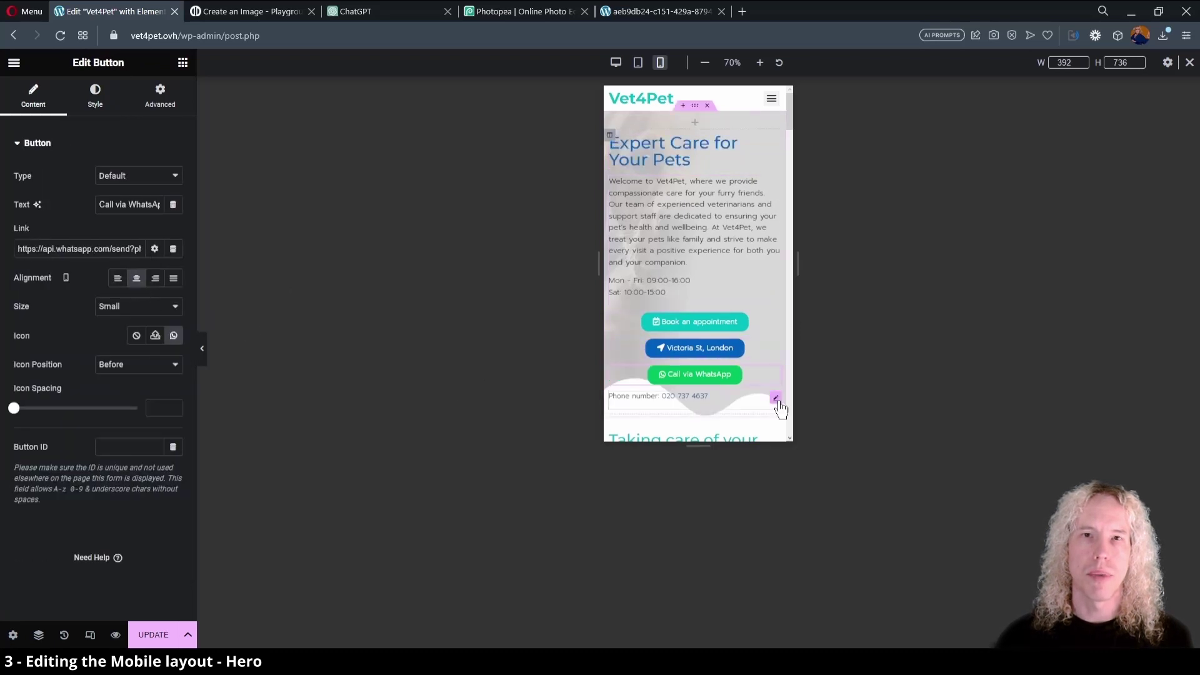
click(774, 397)
click(95, 95)
click(137, 175)
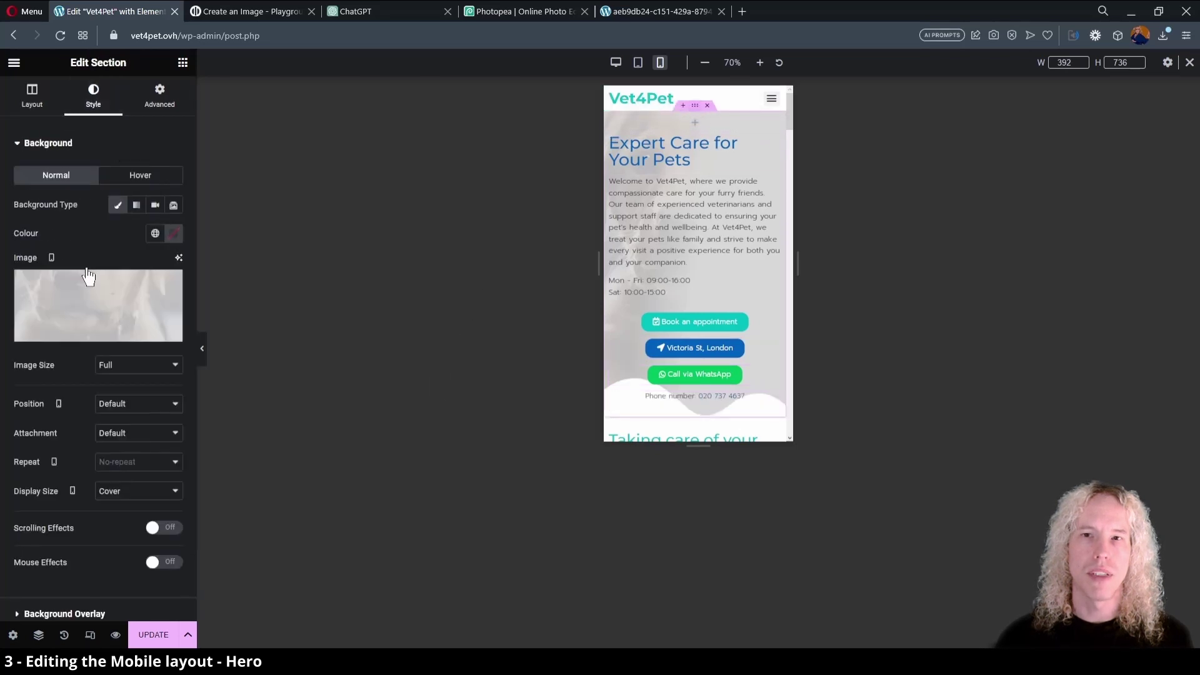
- Widen the hero's bottom wave shape divider to 197
scroll(31, 506, down, 3)
click(32, 491)
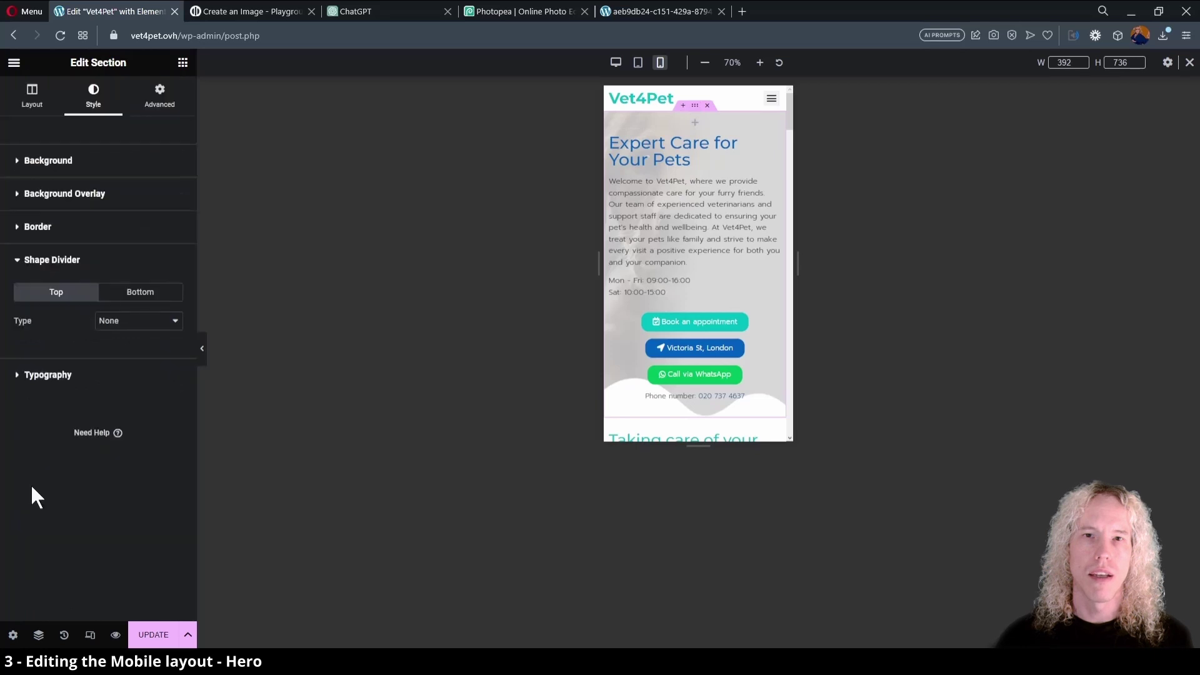
click(132, 294)
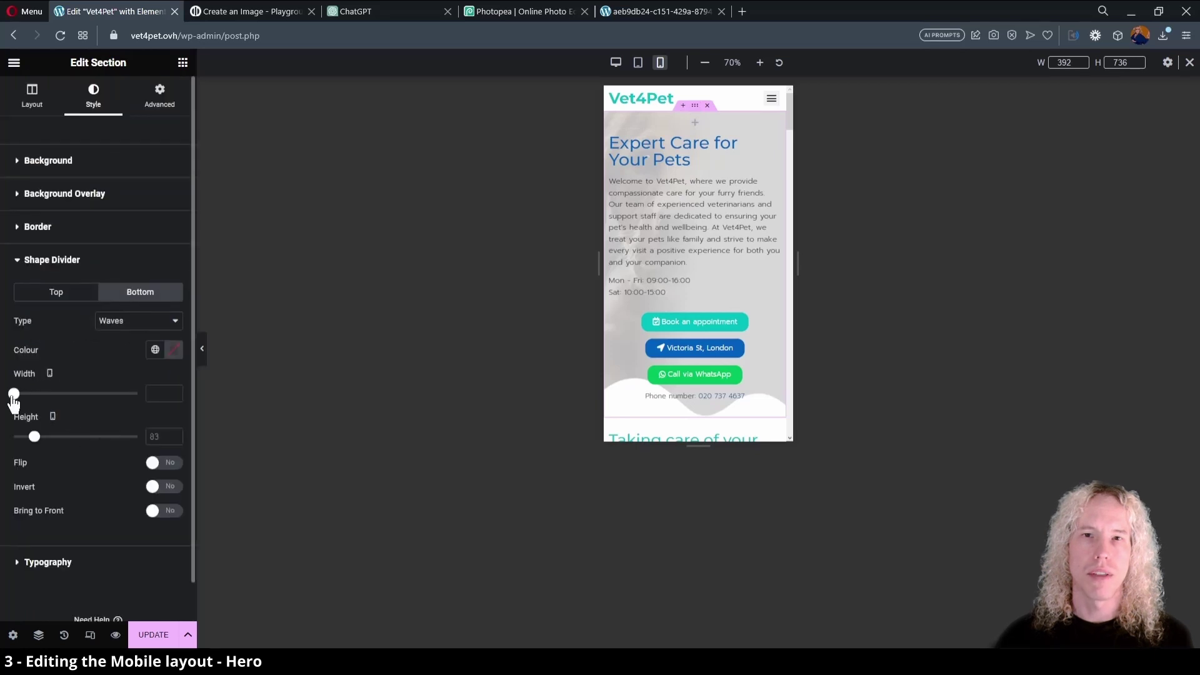
drag(16, 397, 23, 438)
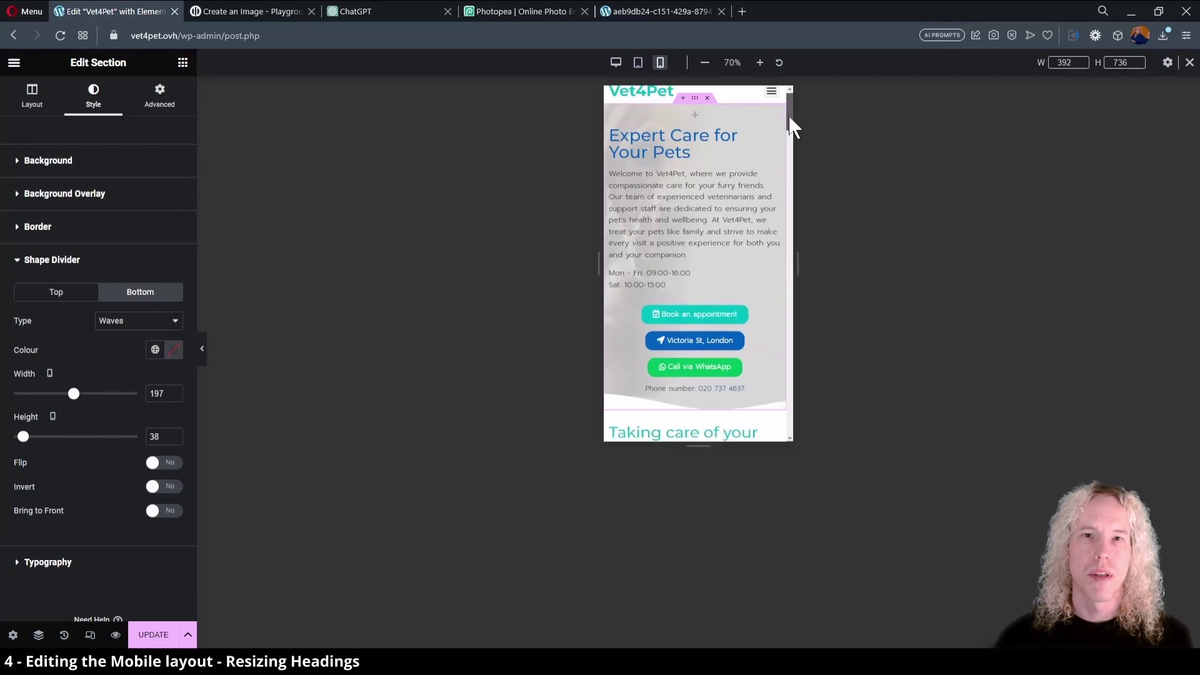
- Set the 'Taking care of your small family members' heading to 1.8 em on mobile
scroll(784, 135, down, 5)
click(777, 163)
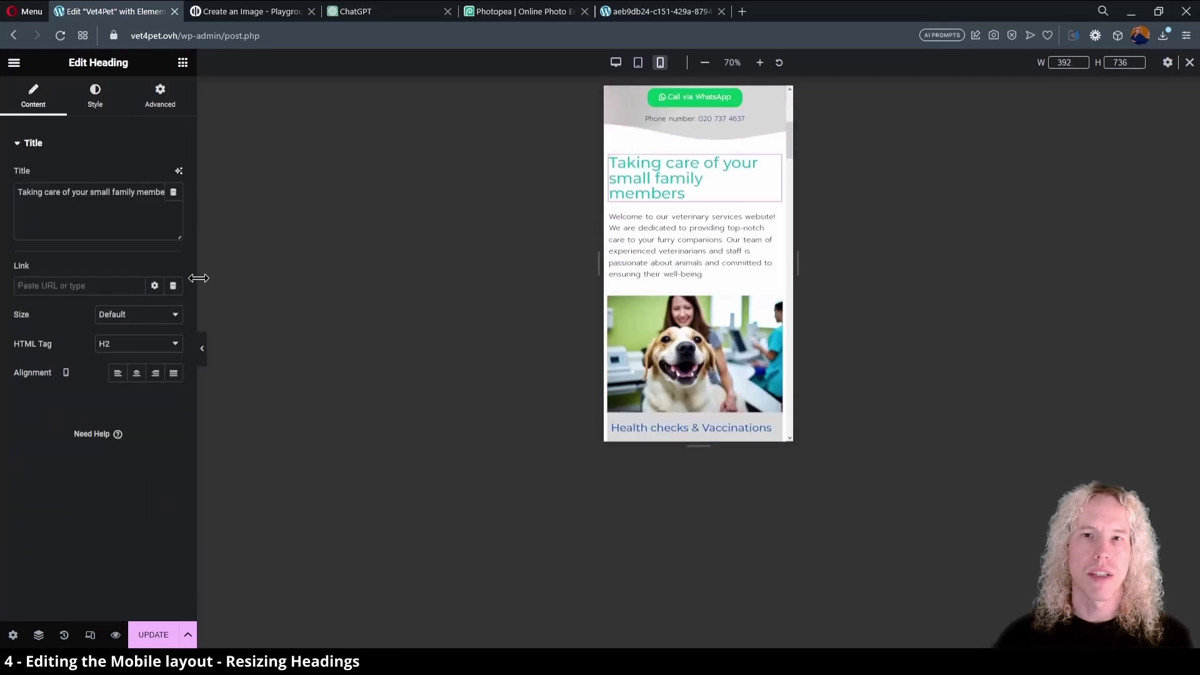
click(96, 110)
click(173, 205)
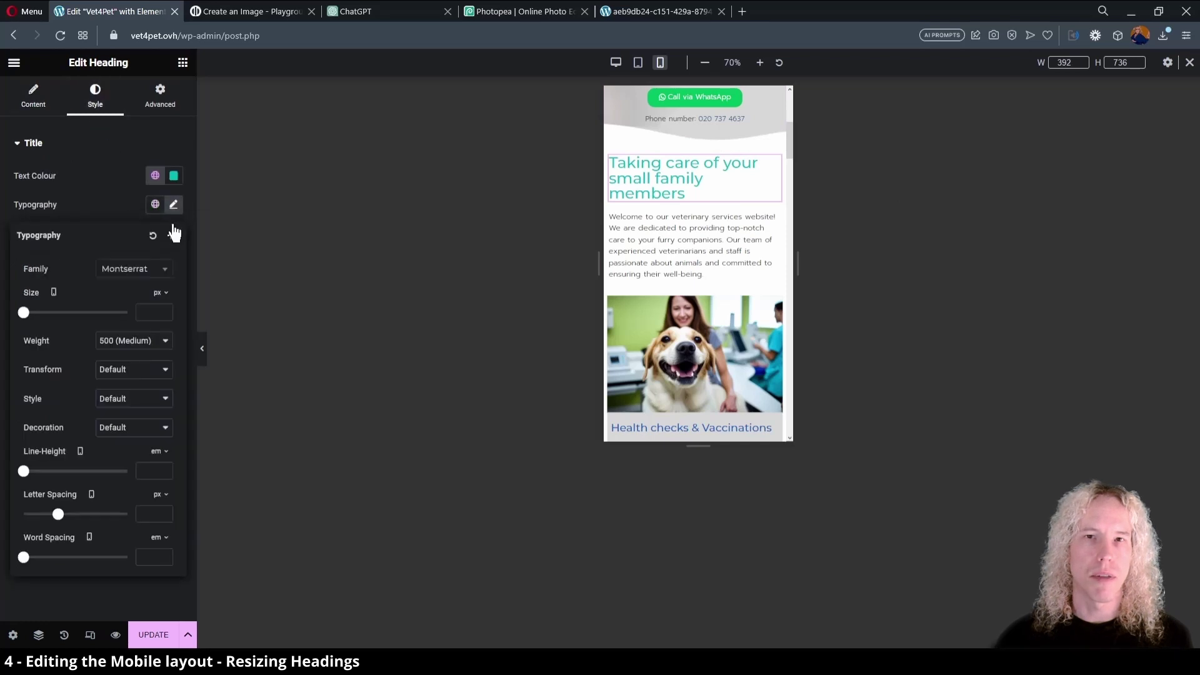
click(163, 296)
click(160, 305)
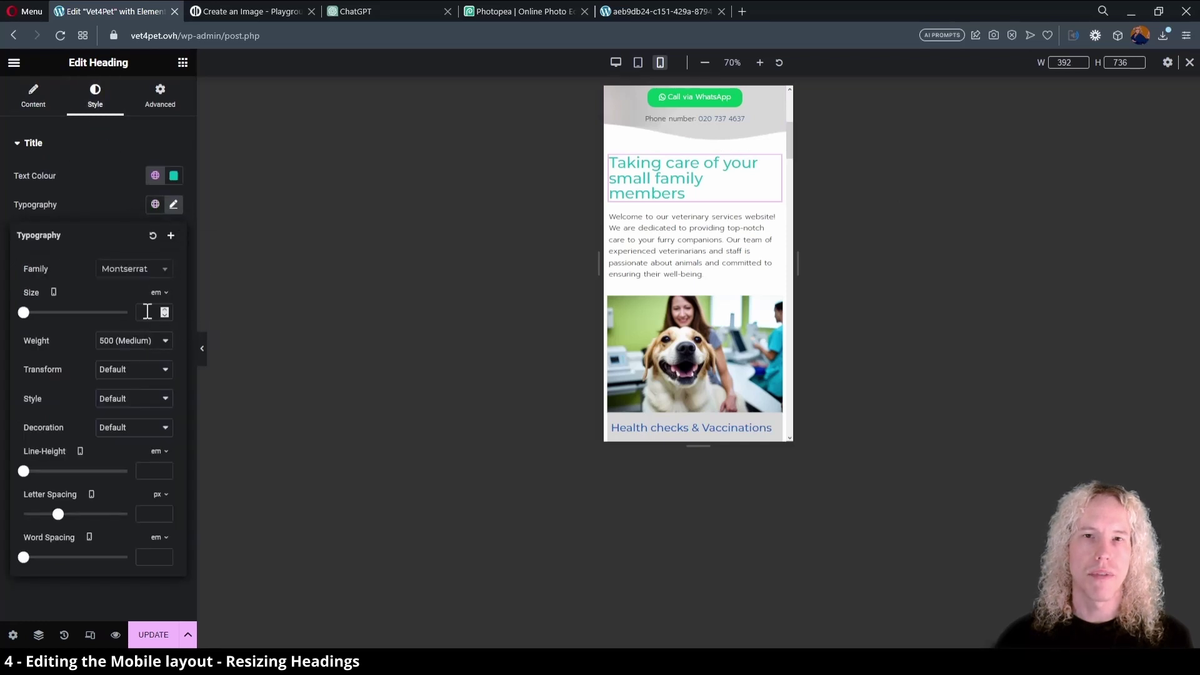
click(146, 311)
text(1.9)
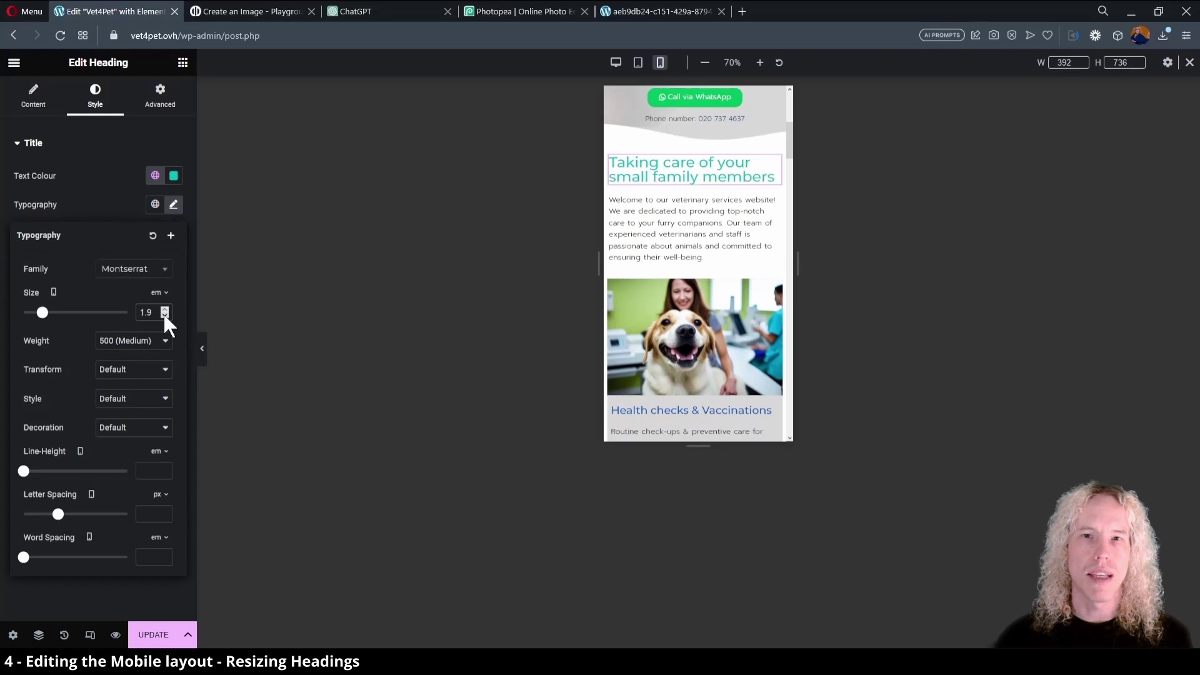
double_click(158, 319)
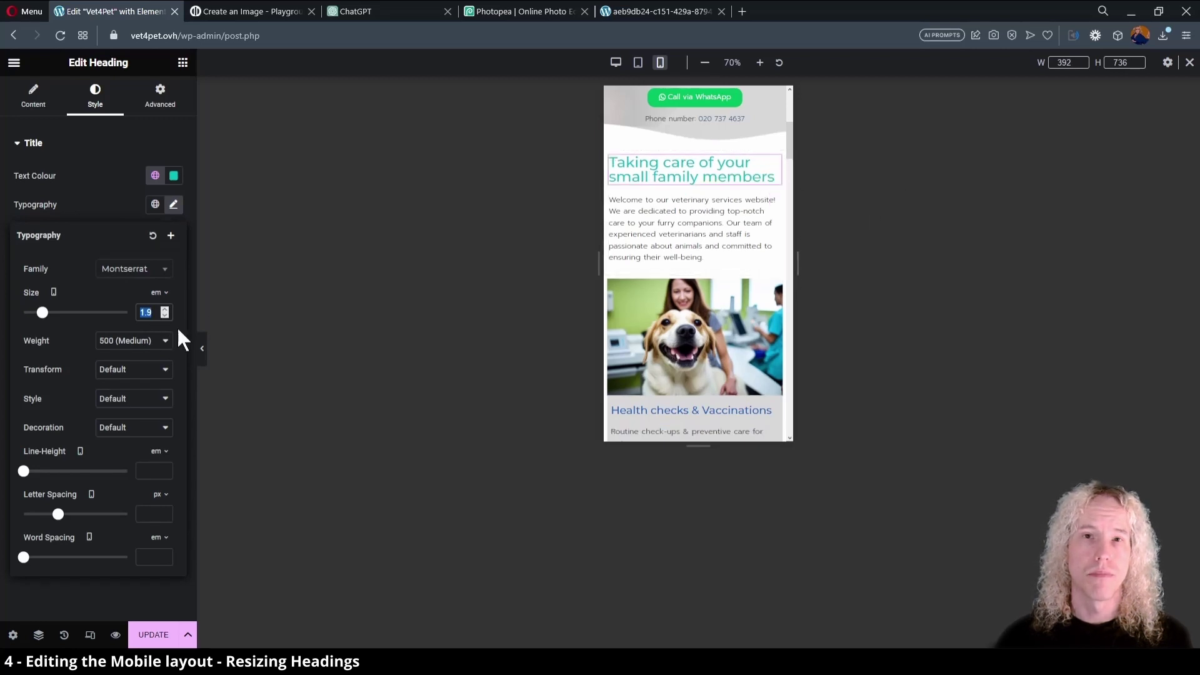
click(165, 315)
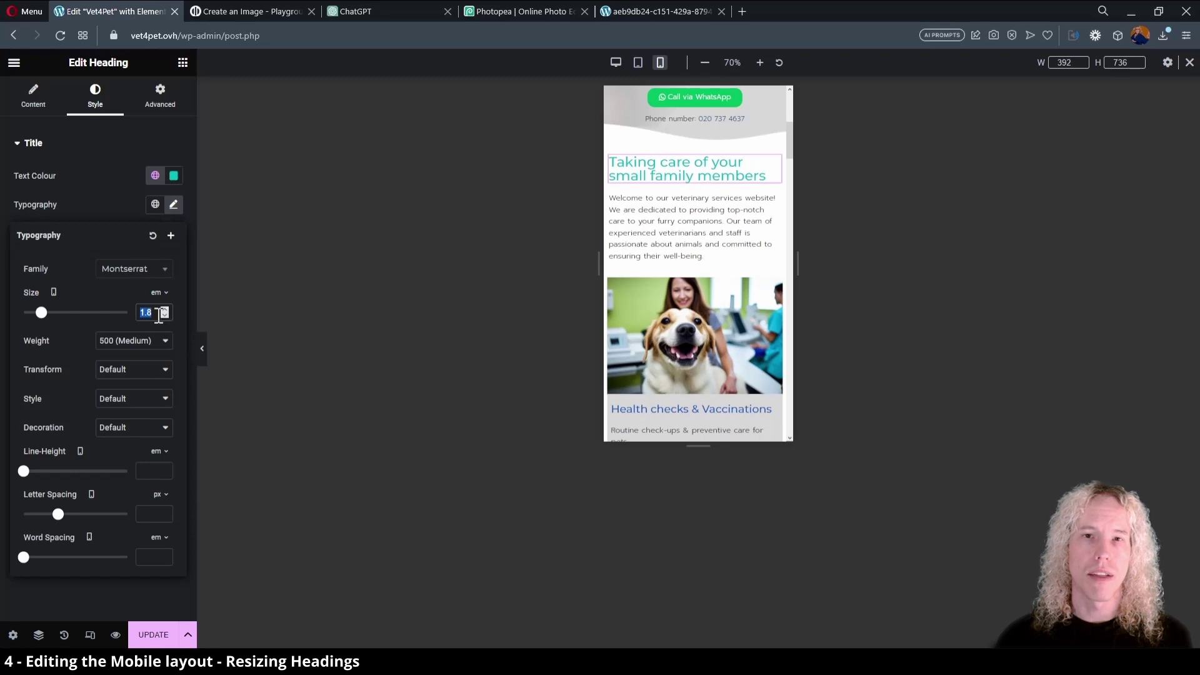
- Set the 'Book an online consultation' heading's mobile size to 1.8 em
drag(792, 167, 808, 260)
scroll(776, 263, down, 1)
click(777, 262)
click(174, 204)
click(165, 312)
scroll(792, 238, down, 3)
click(776, 300)
drag(792, 120, 791, 392)
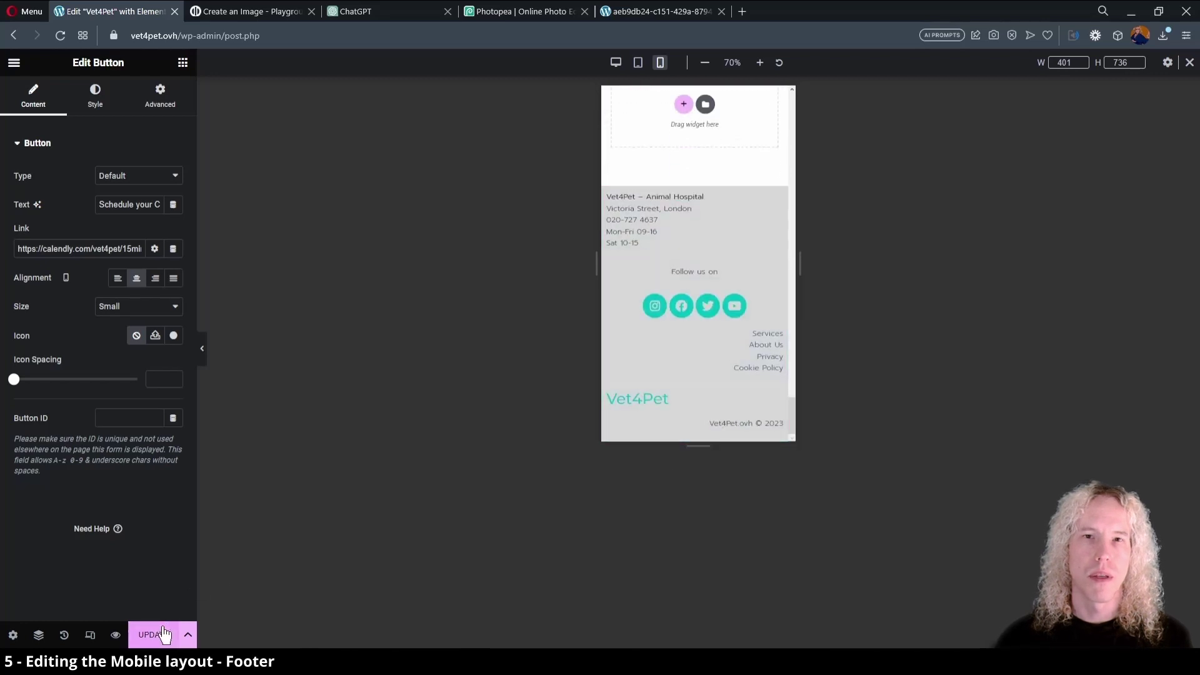
- Save the page and centre the footer address text on mobile
key(ctrl+s)
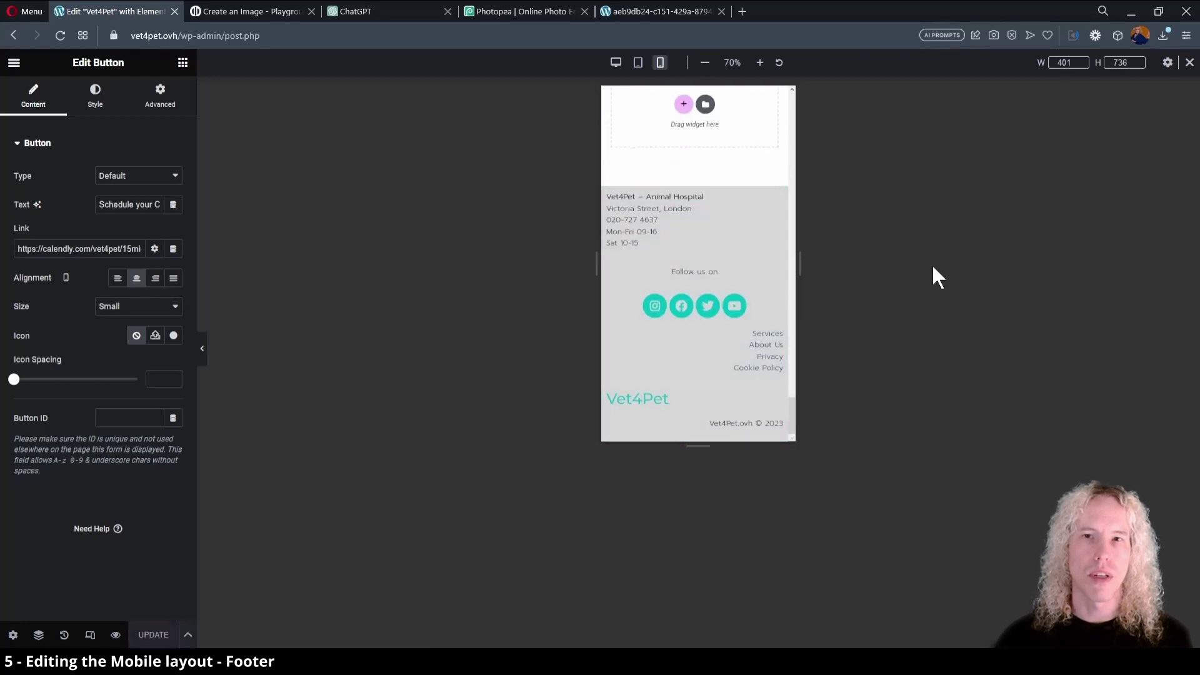
click(686, 213)
scroll(651, 388, up, 3)
click(704, 276)
click(95, 96)
click(138, 176)
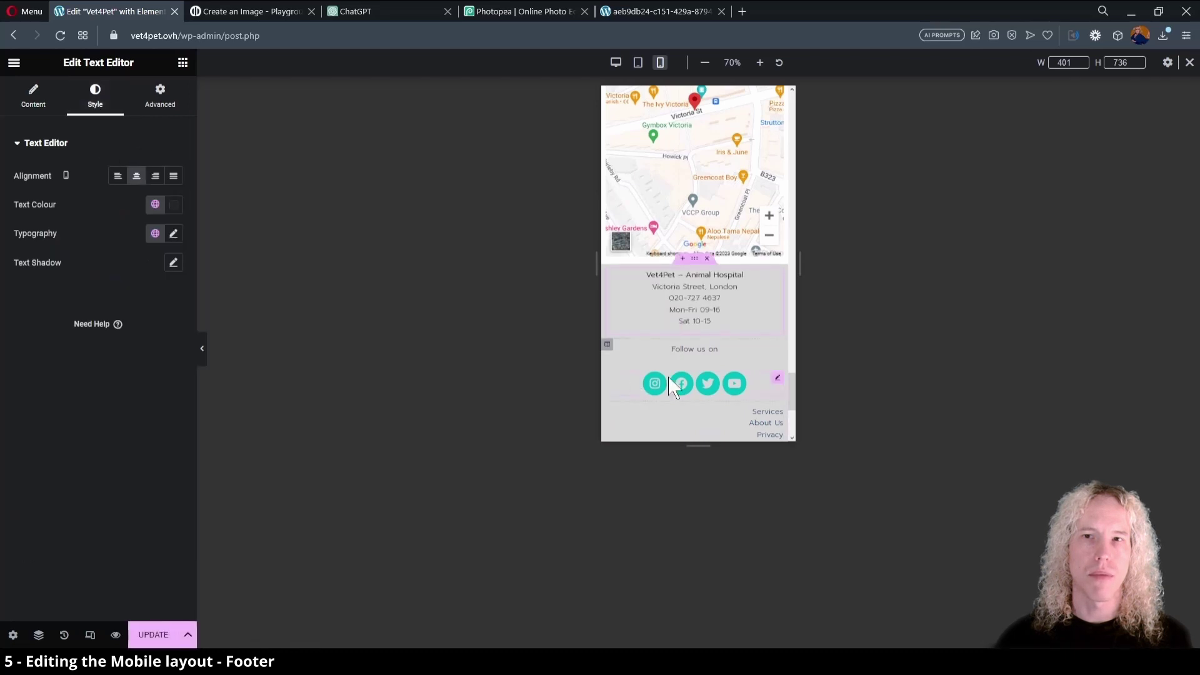
- Centre the footer's Services, About Us, Privacy and Cookie Policy links on mobile
scroll(776, 361, down, 2)
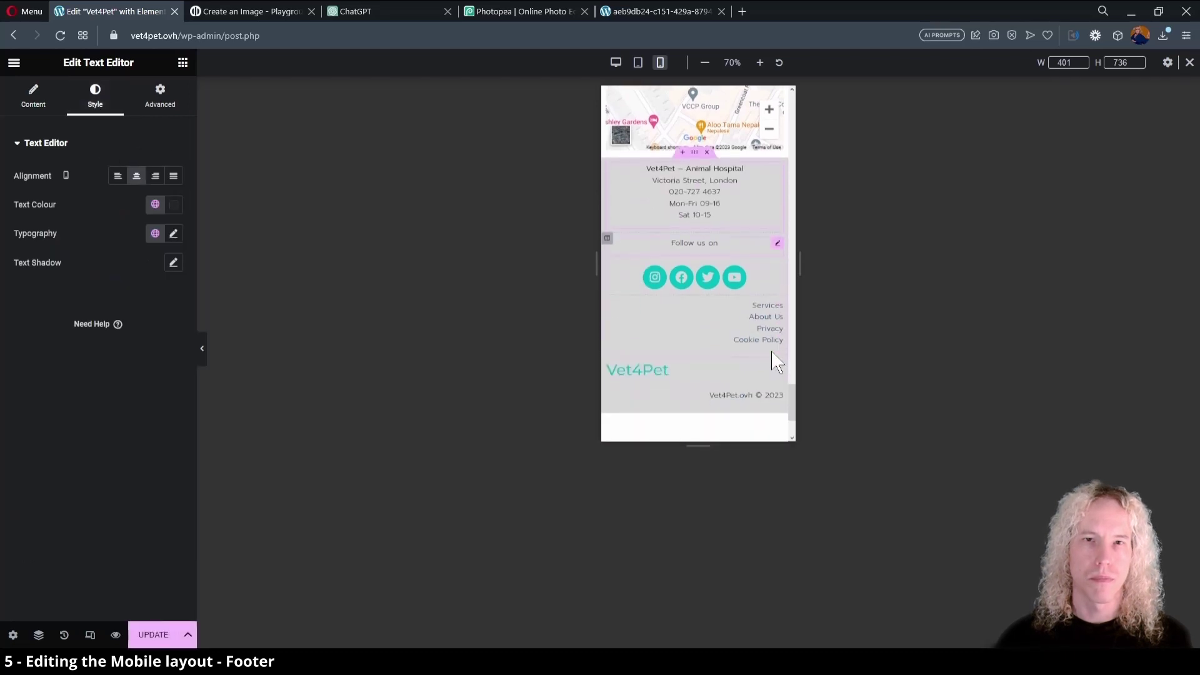
click(778, 306)
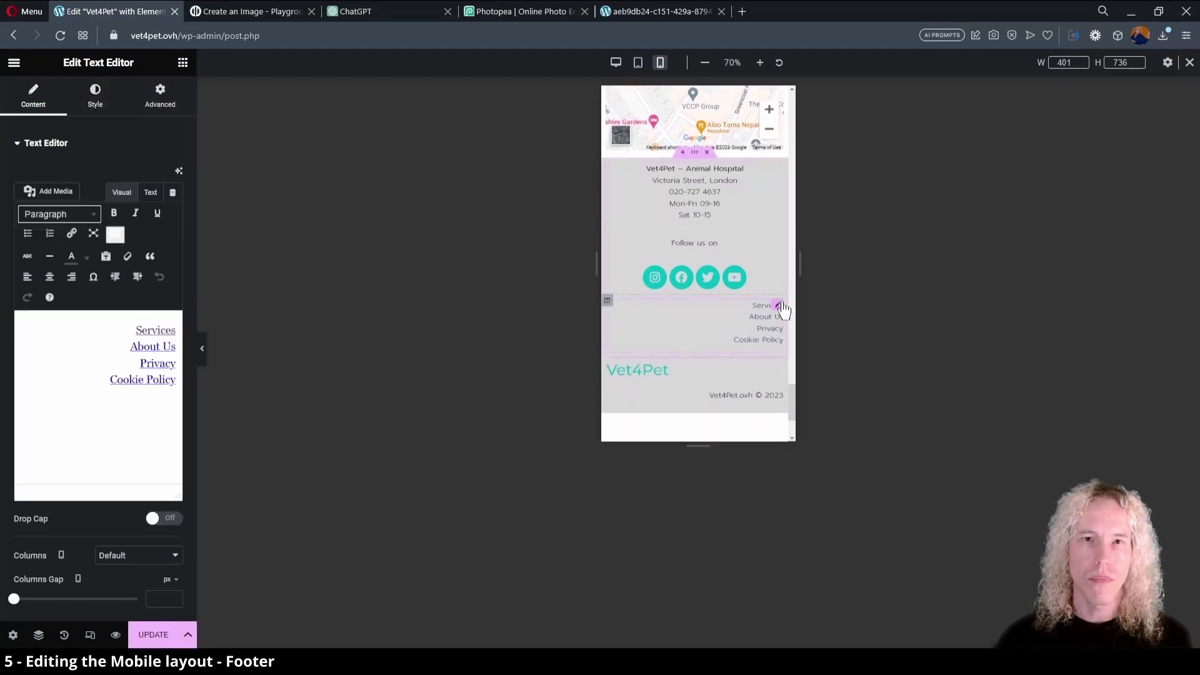
click(95, 98)
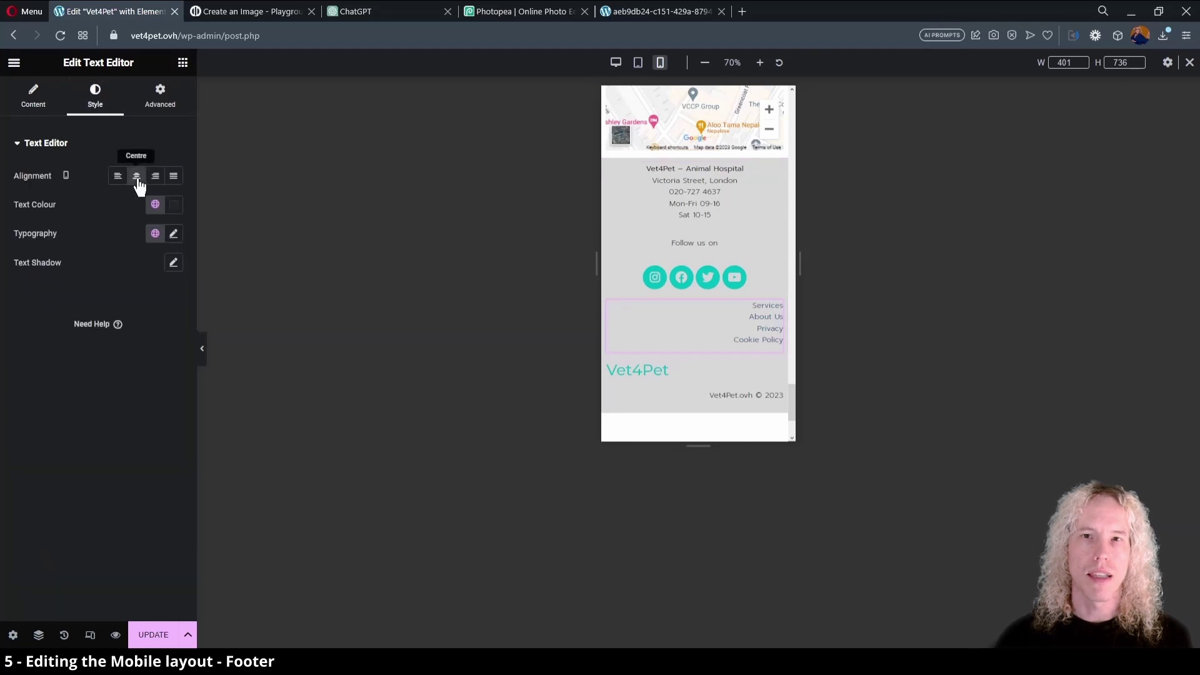
click(47, 108)
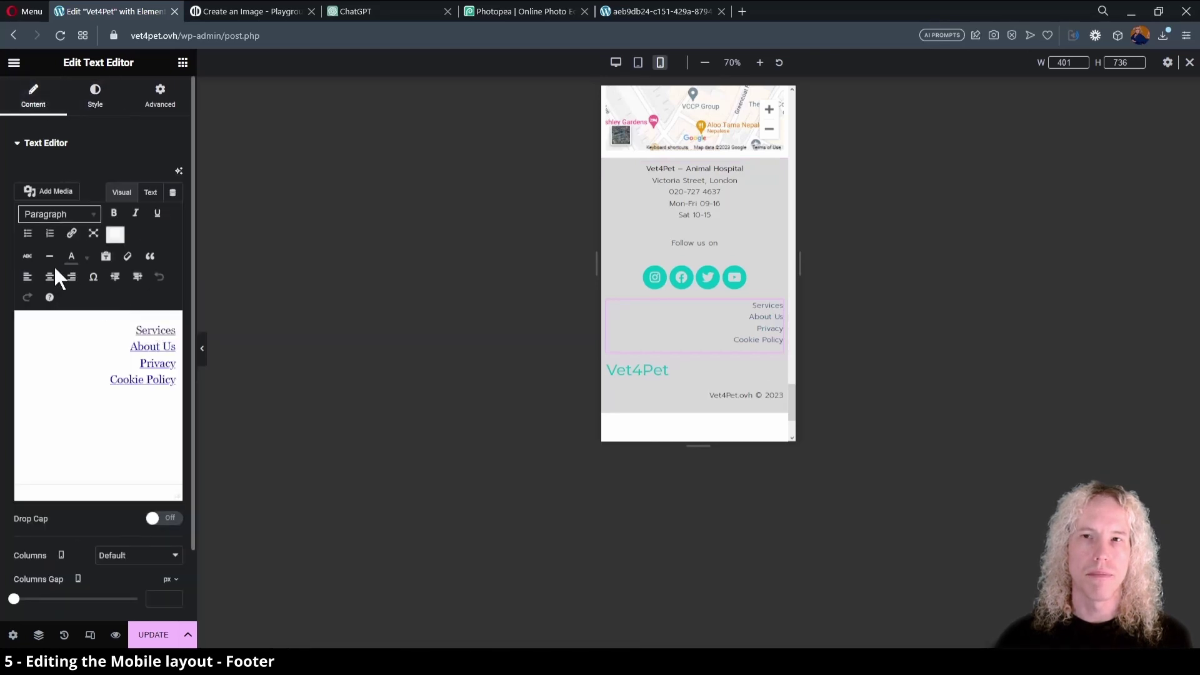
click(70, 280)
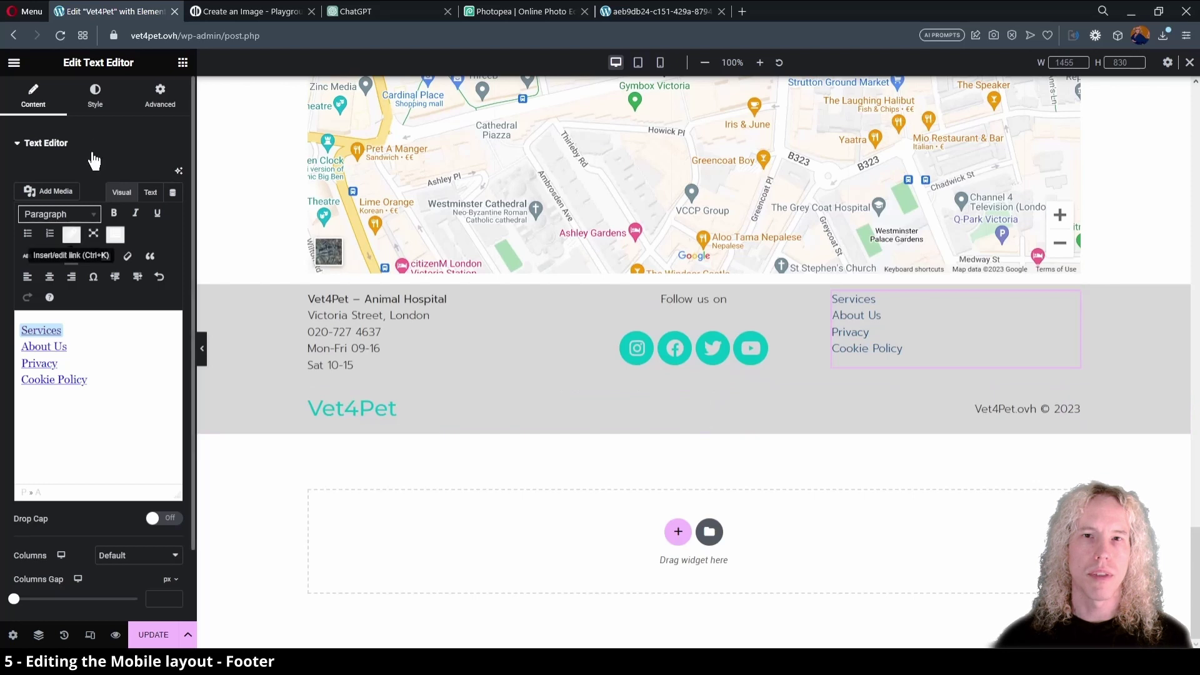
- Right-align the footer links on desktop and preview the footer in mobile layout
click(96, 99)
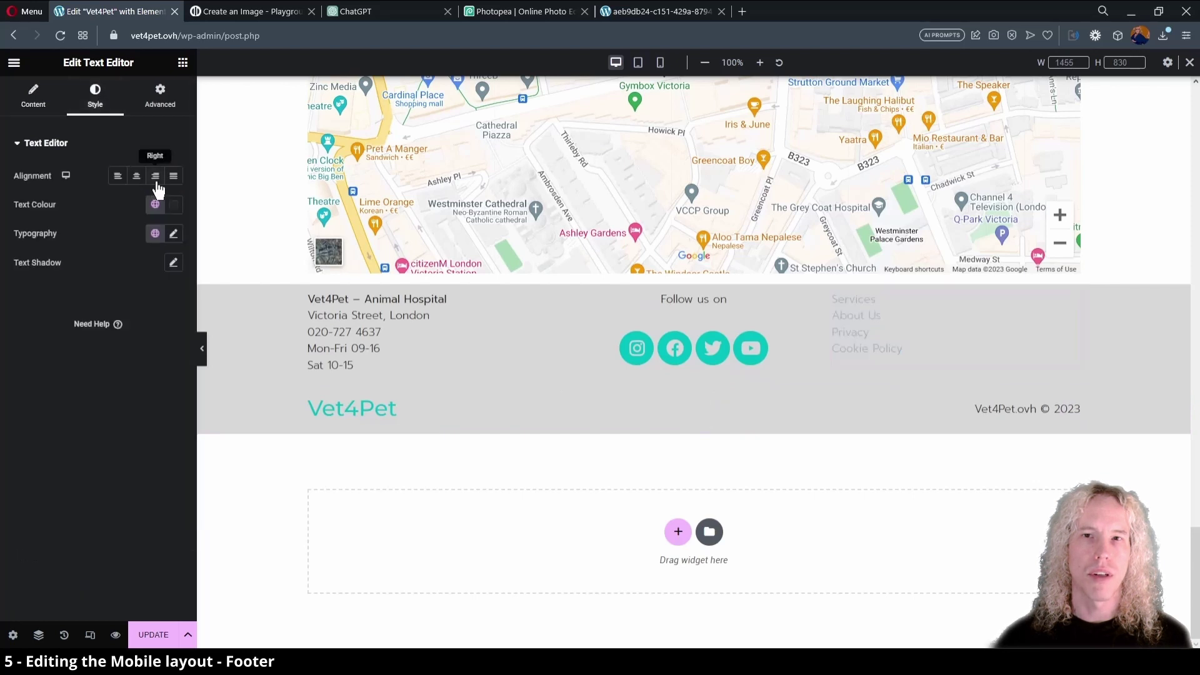
click(156, 178)
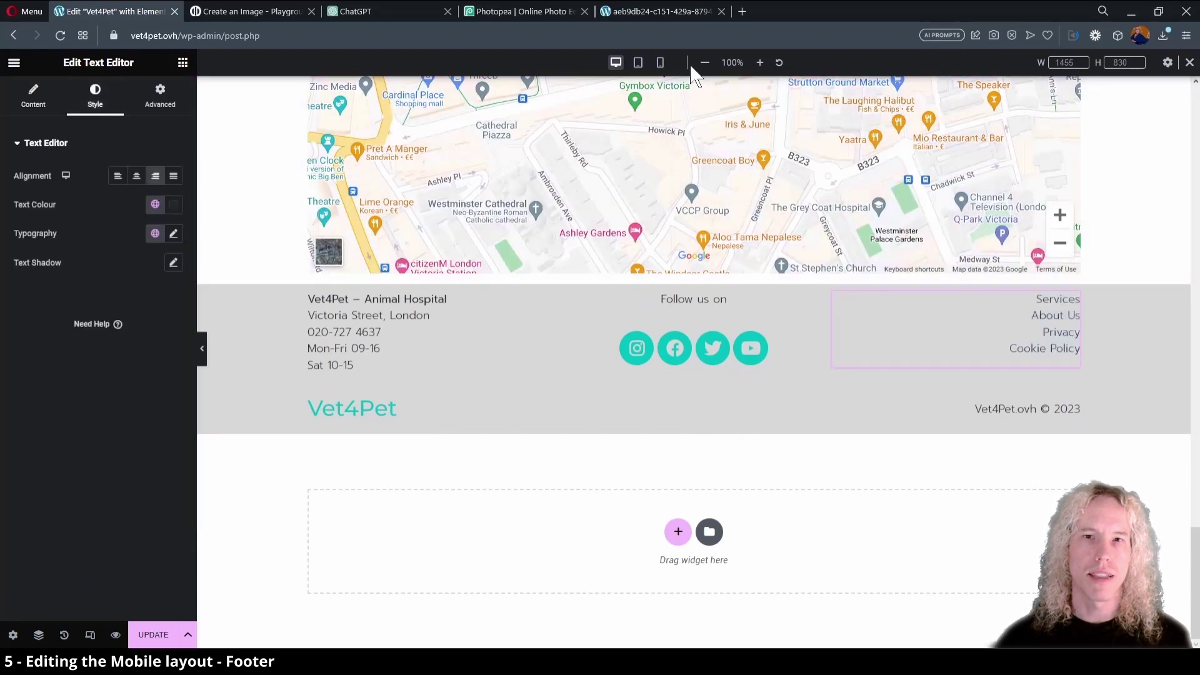
click(660, 63)
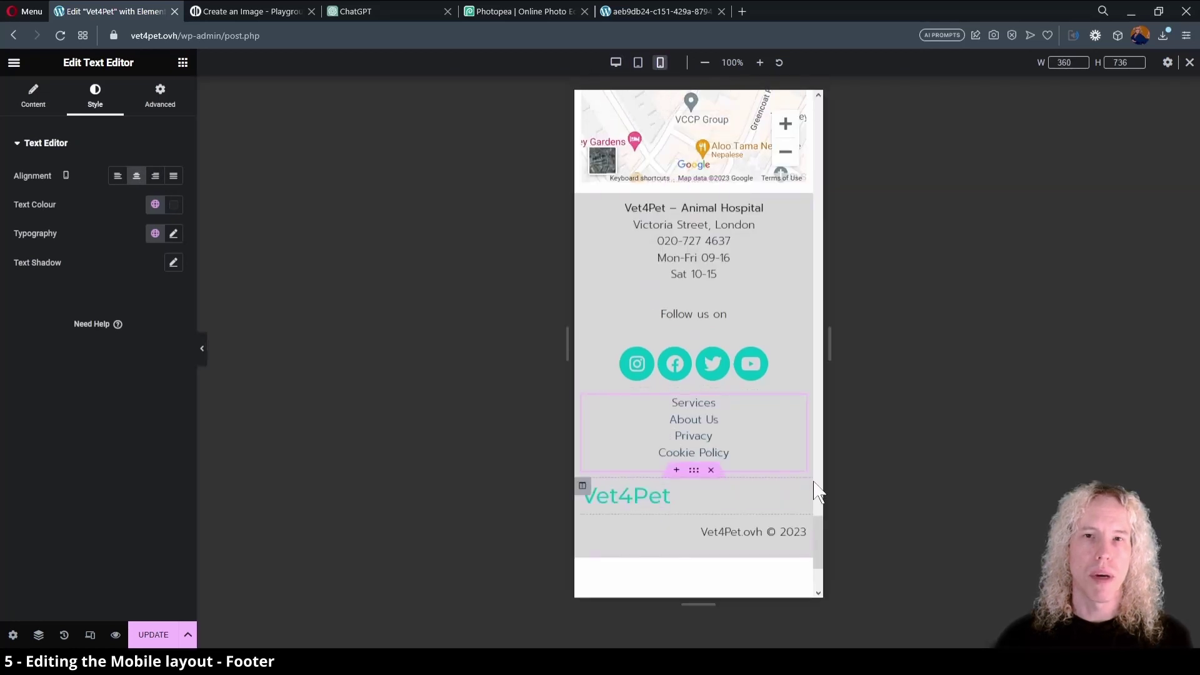
- Centre the Vet4Pet site title on mobile and clear the copyright text's inline alignment
click(797, 494)
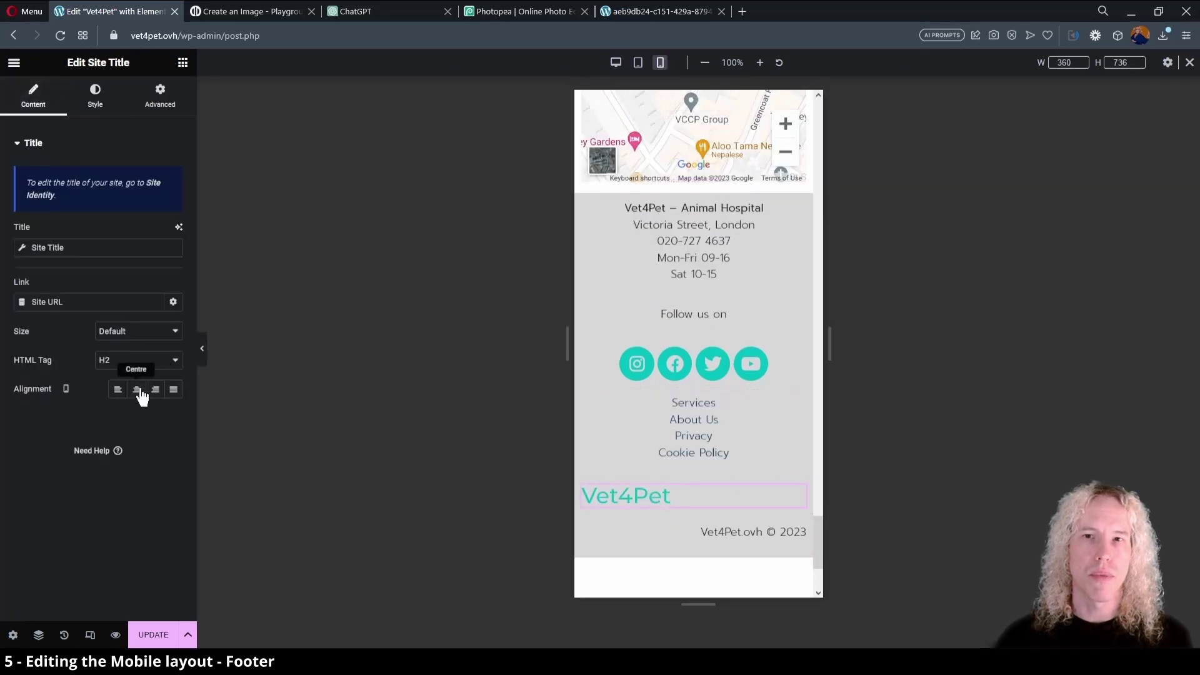
click(136, 389)
click(797, 530)
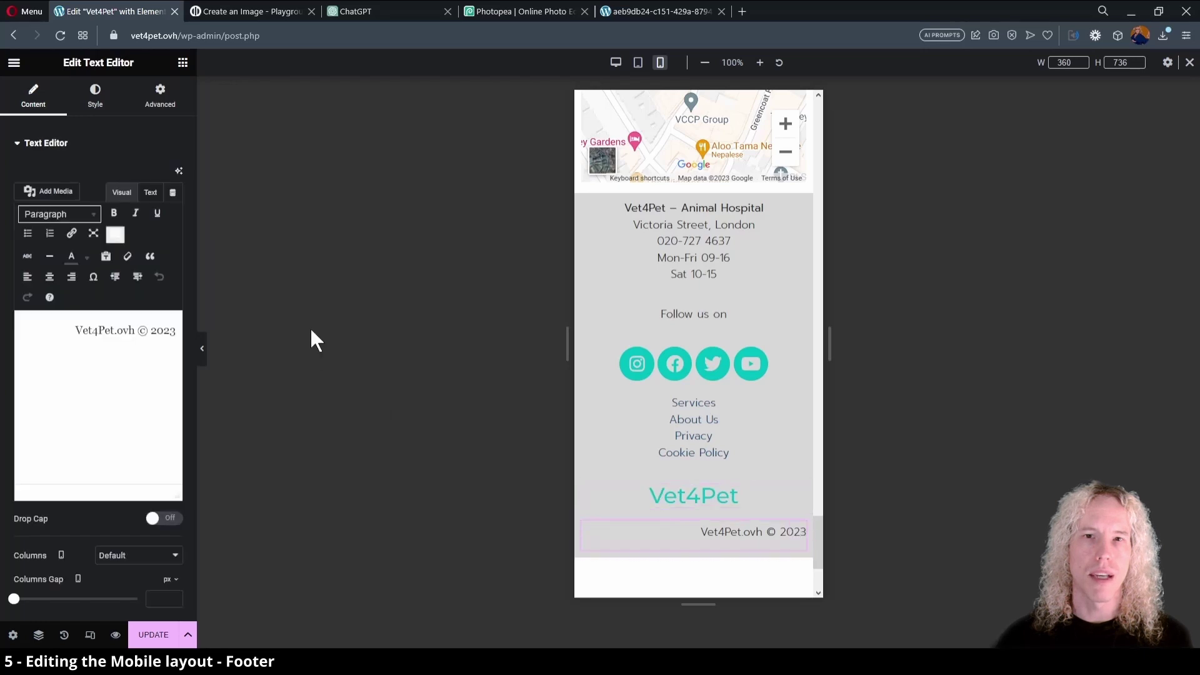
click(100, 108)
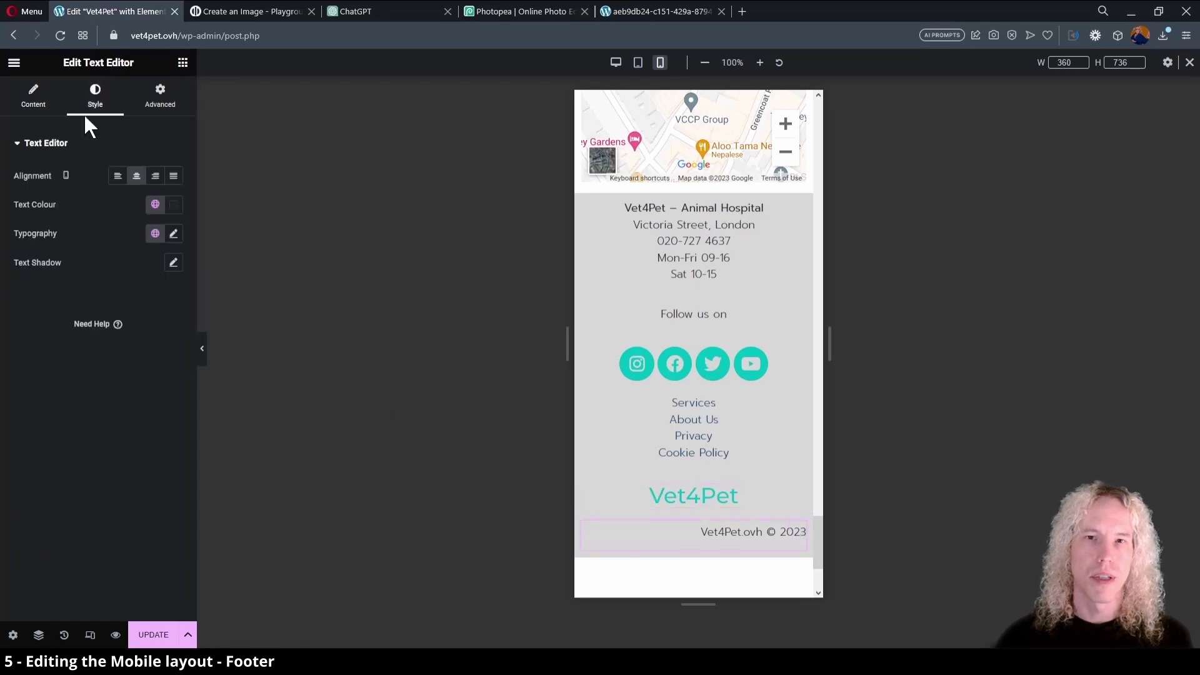
click(38, 100)
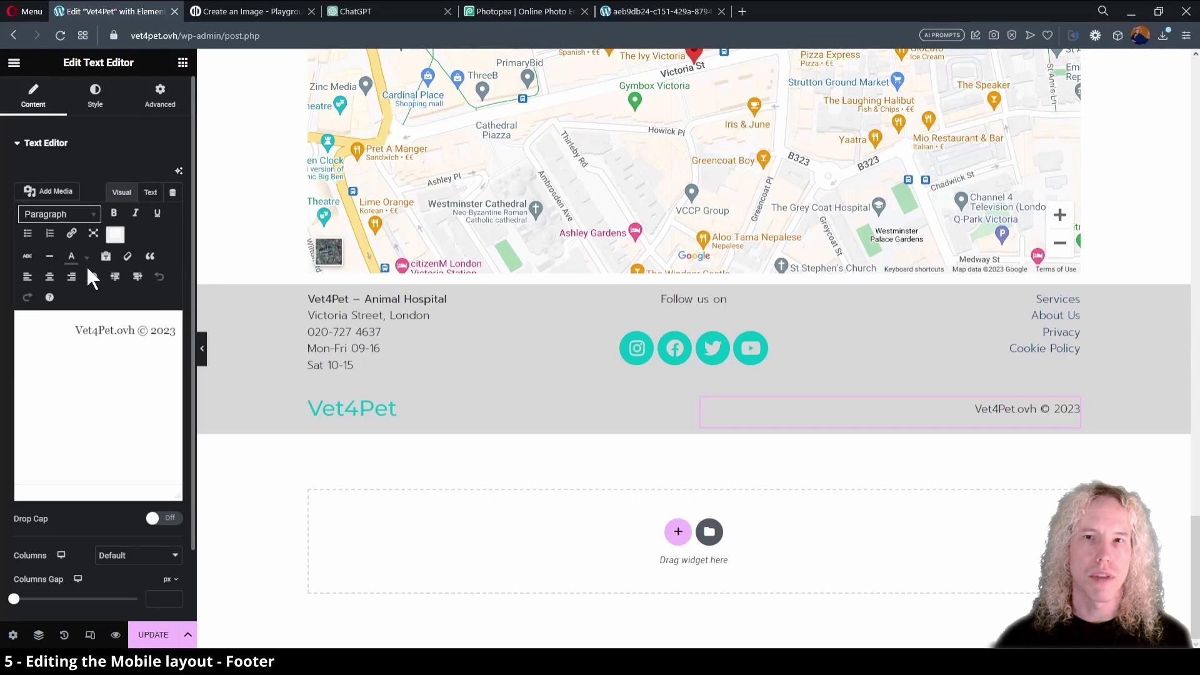
click(71, 276)
- Right-align the 'Vet4Pet.ovh © 2023' copyright line on desktop and save the footer
click(95, 96)
click(156, 181)
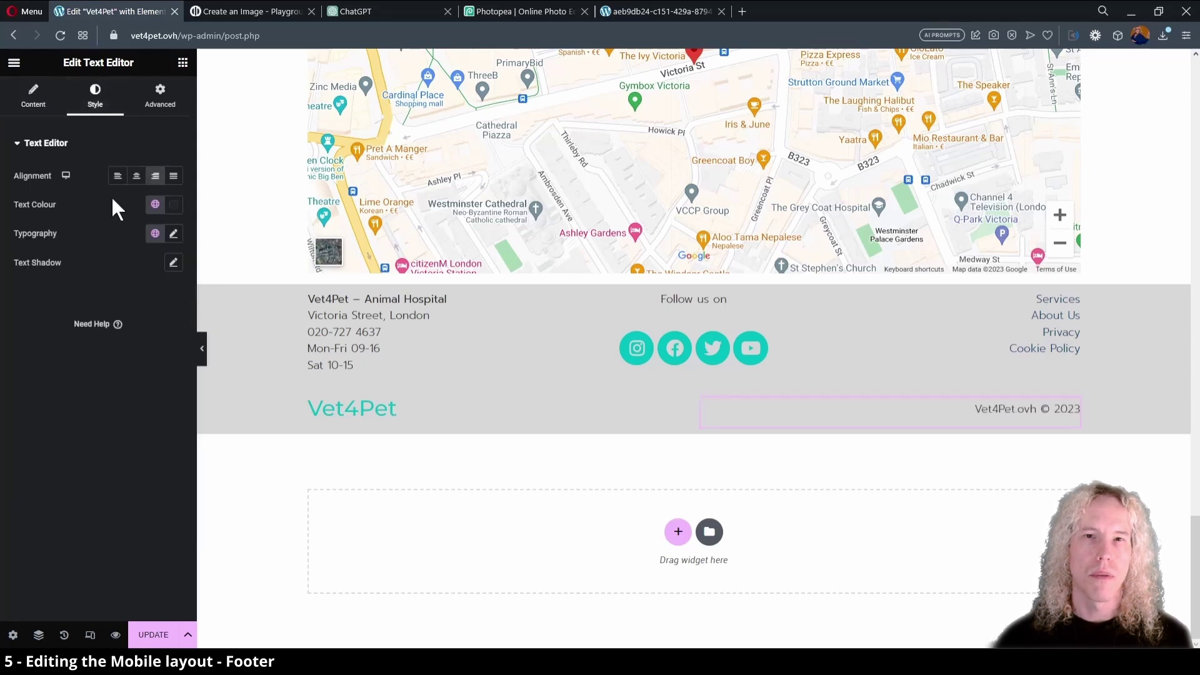
mouse_move(64, 188)
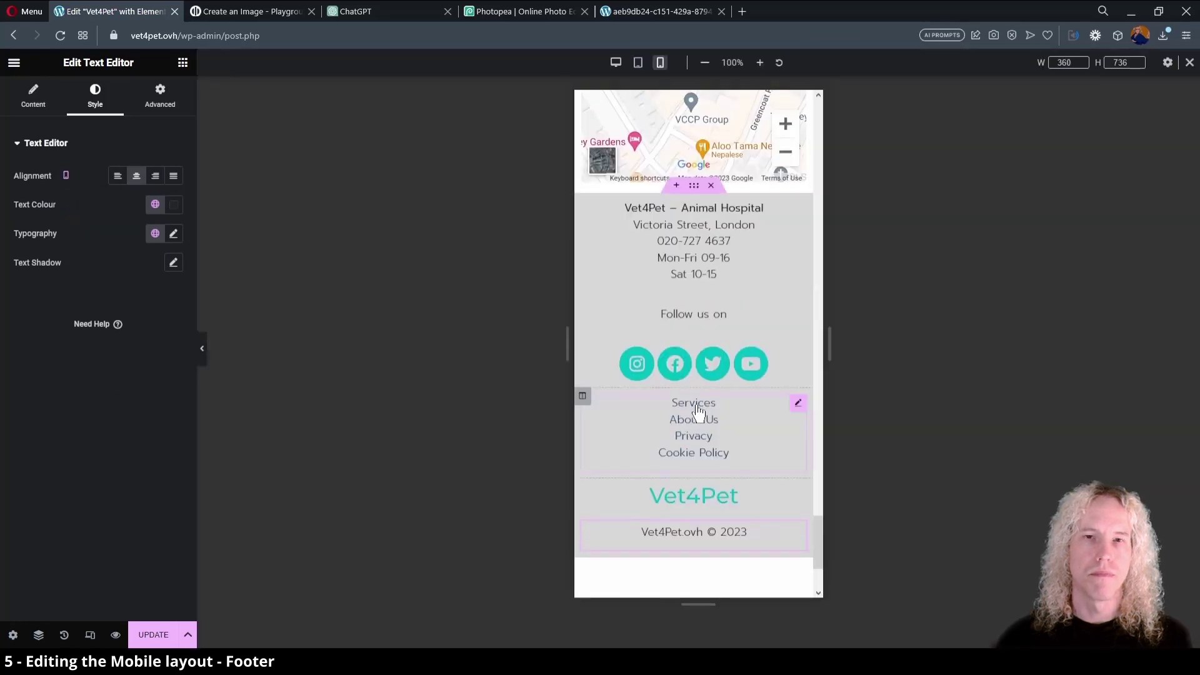
click(153, 634)
scroll(678, 476, up, 15)
scroll(678, 476, up, 10)
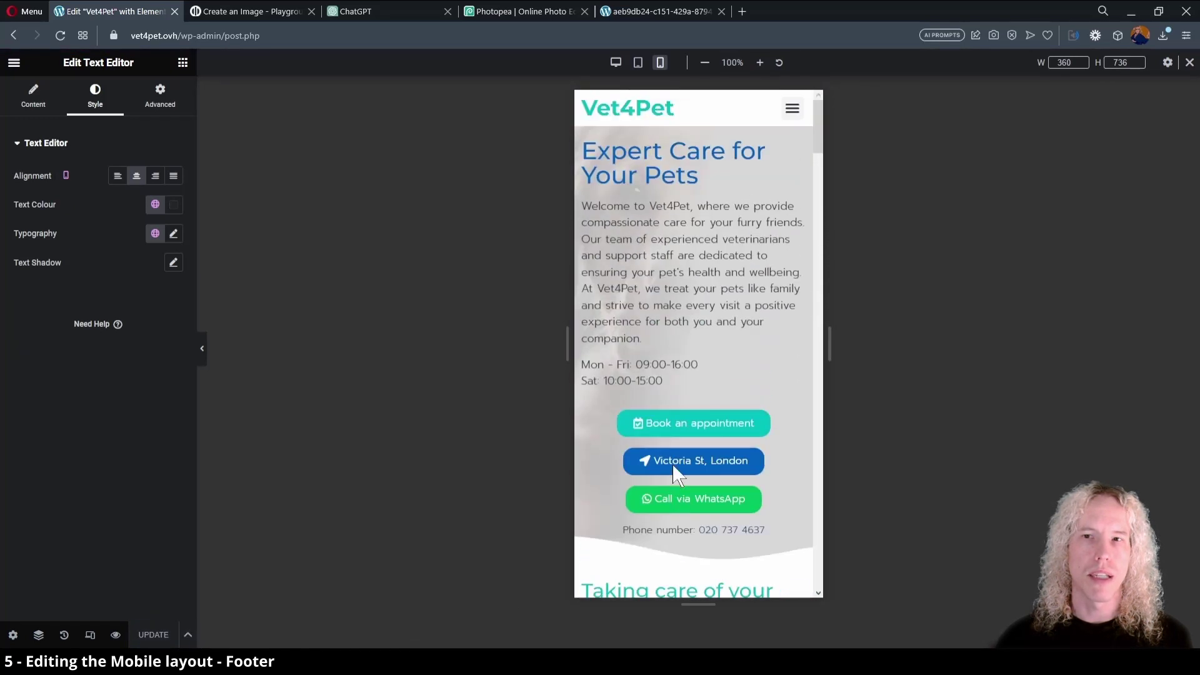
- Leave the editor and open the About Us page in Elementor's mobile preview
click(15, 64)
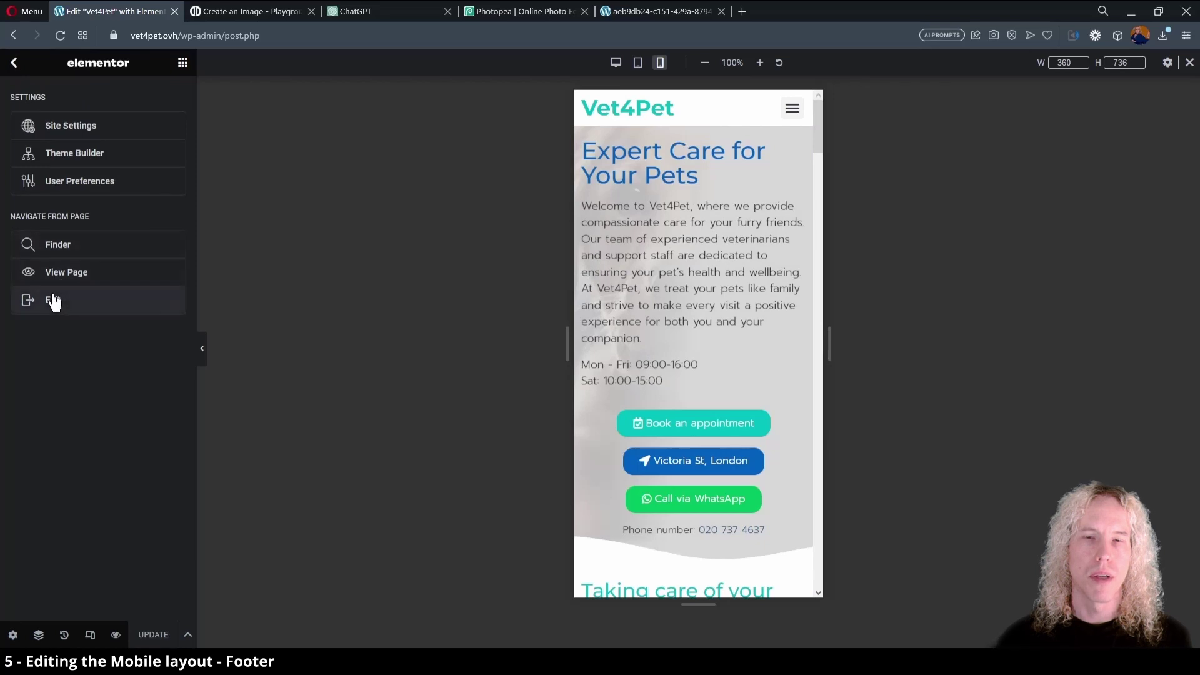
click(50, 299)
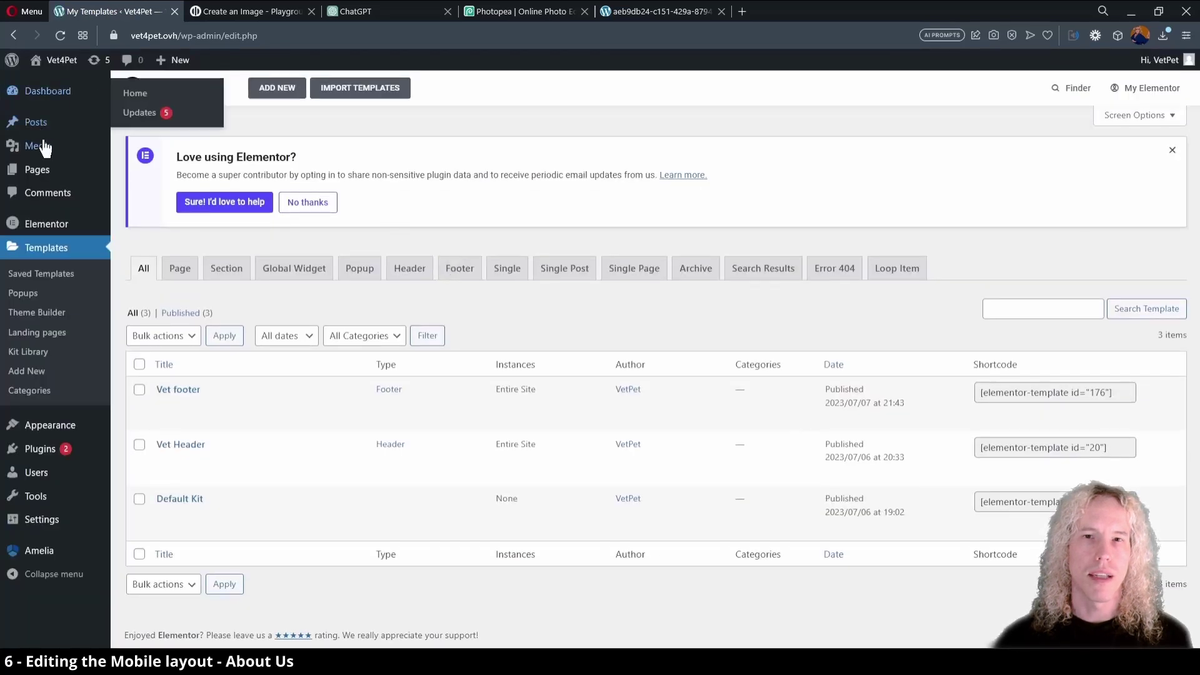
click(46, 170)
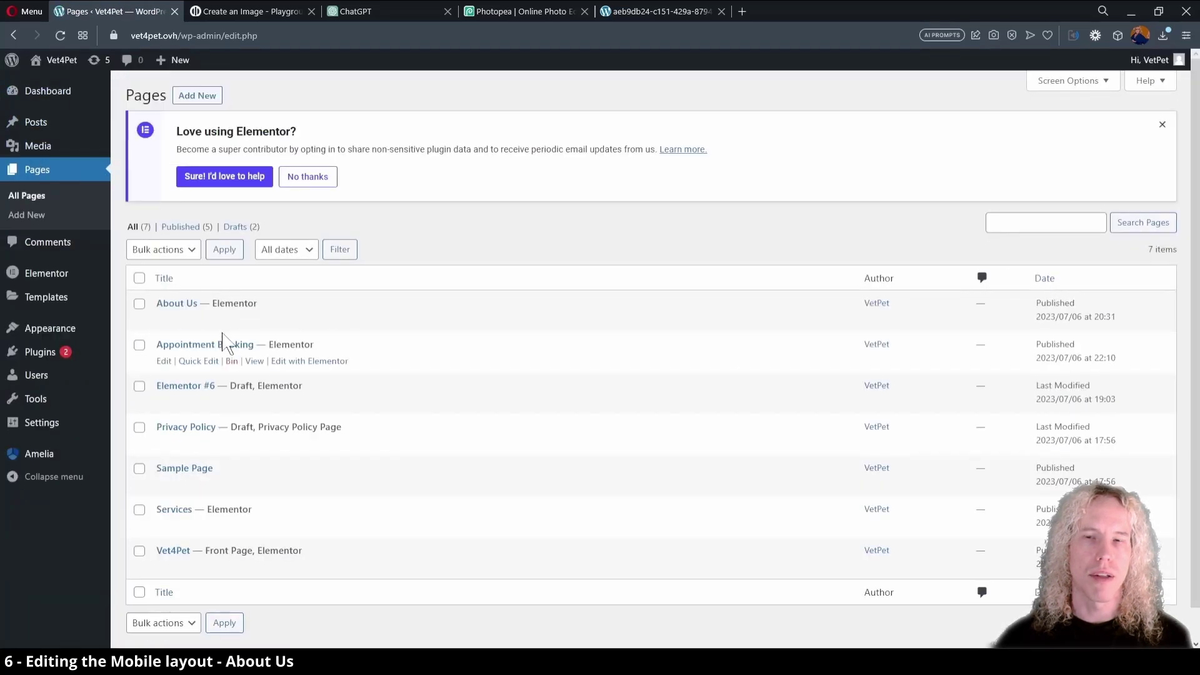
click(303, 321)
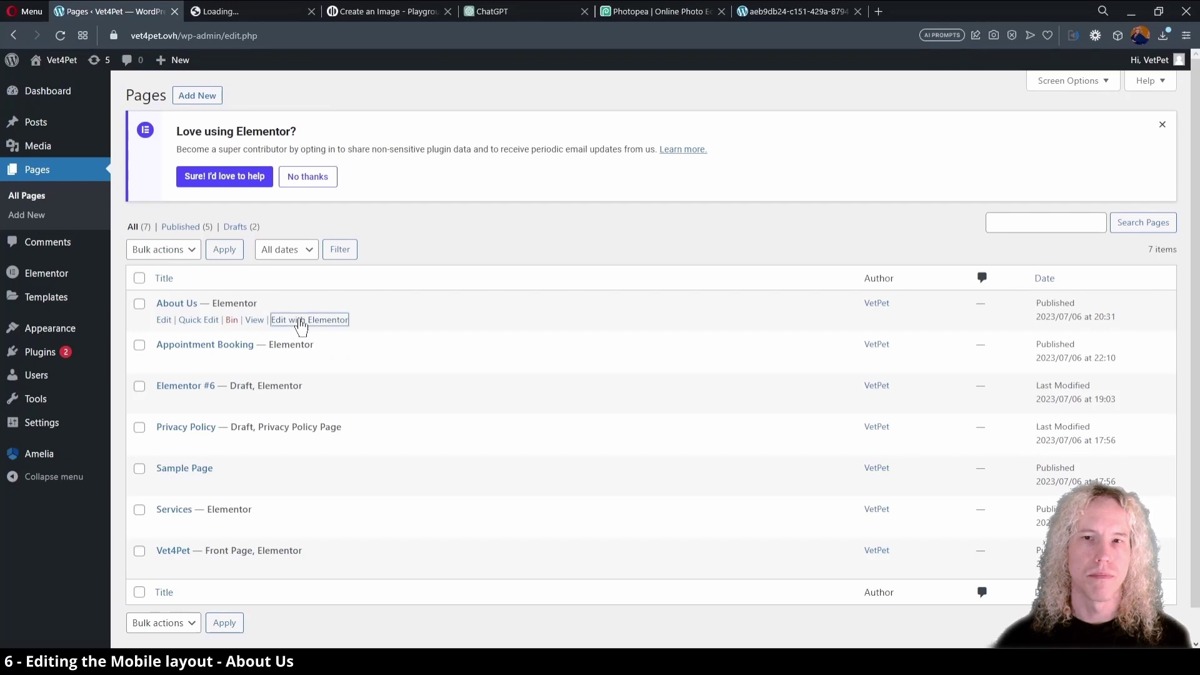
click(258, 12)
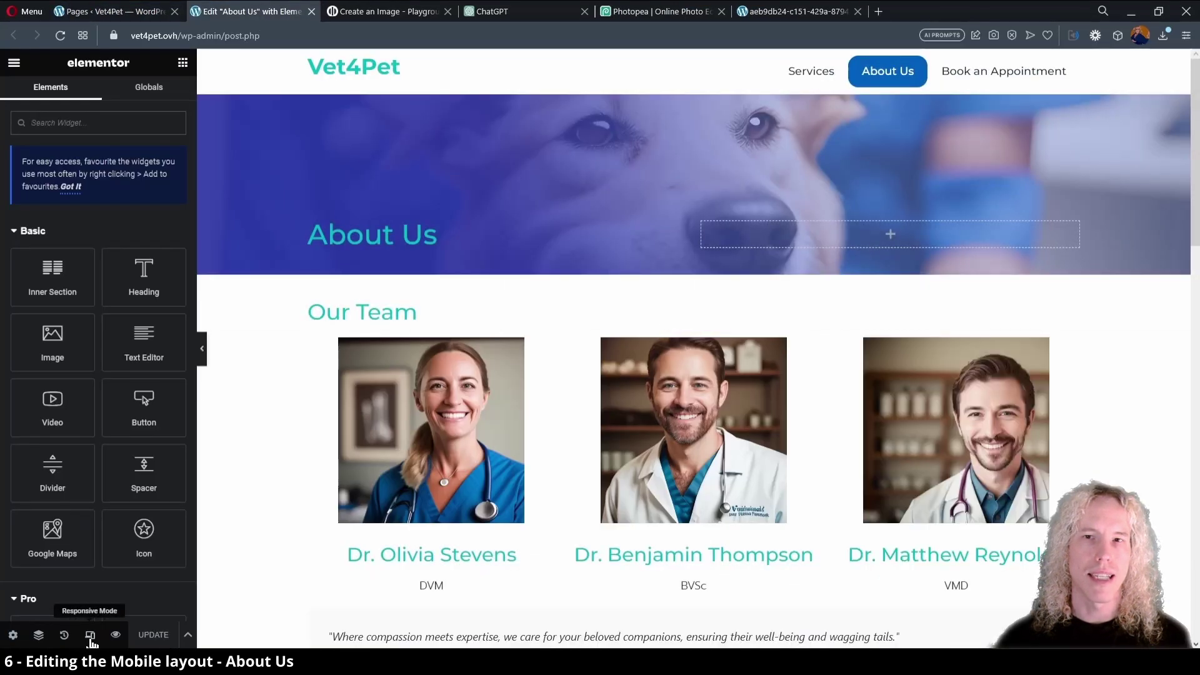
click(90, 635)
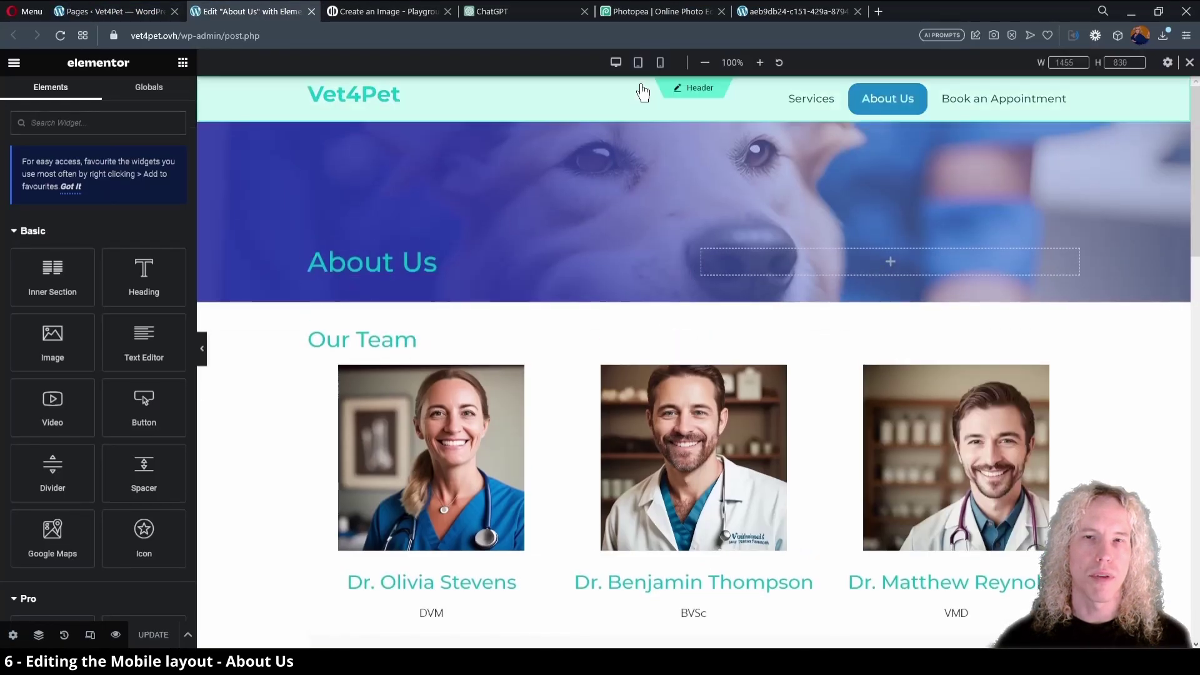
click(660, 62)
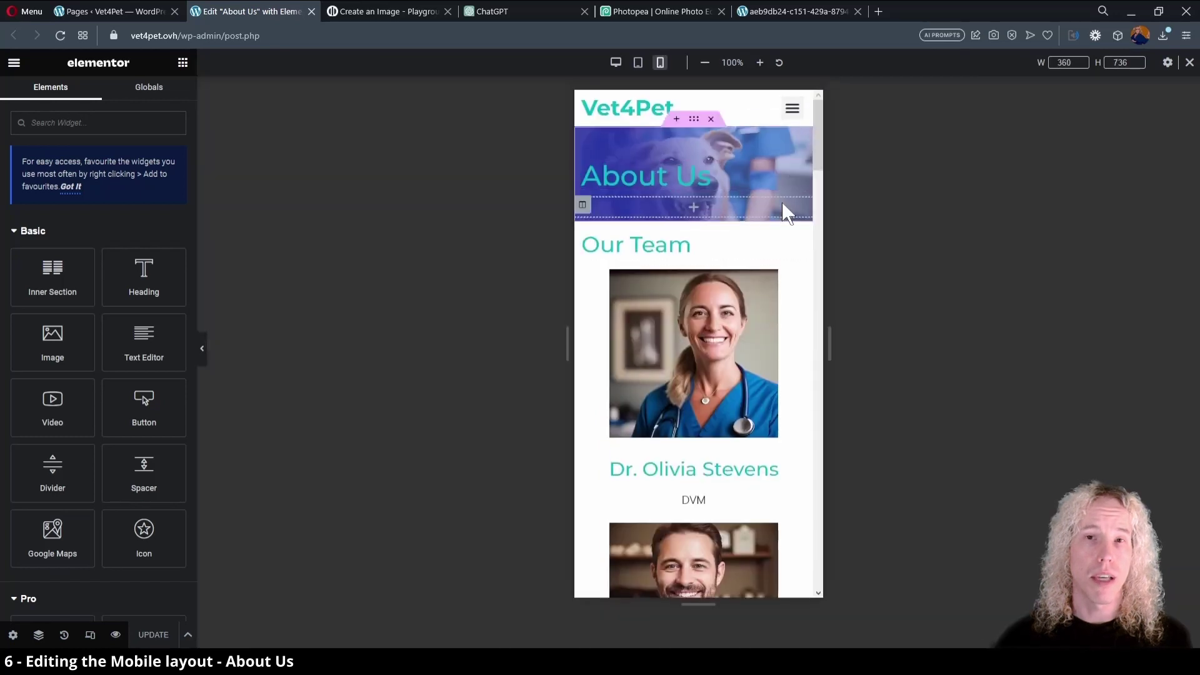
- Switch the Our Team heading's mobile font size unit to em
scroll(818, 169, down, 1)
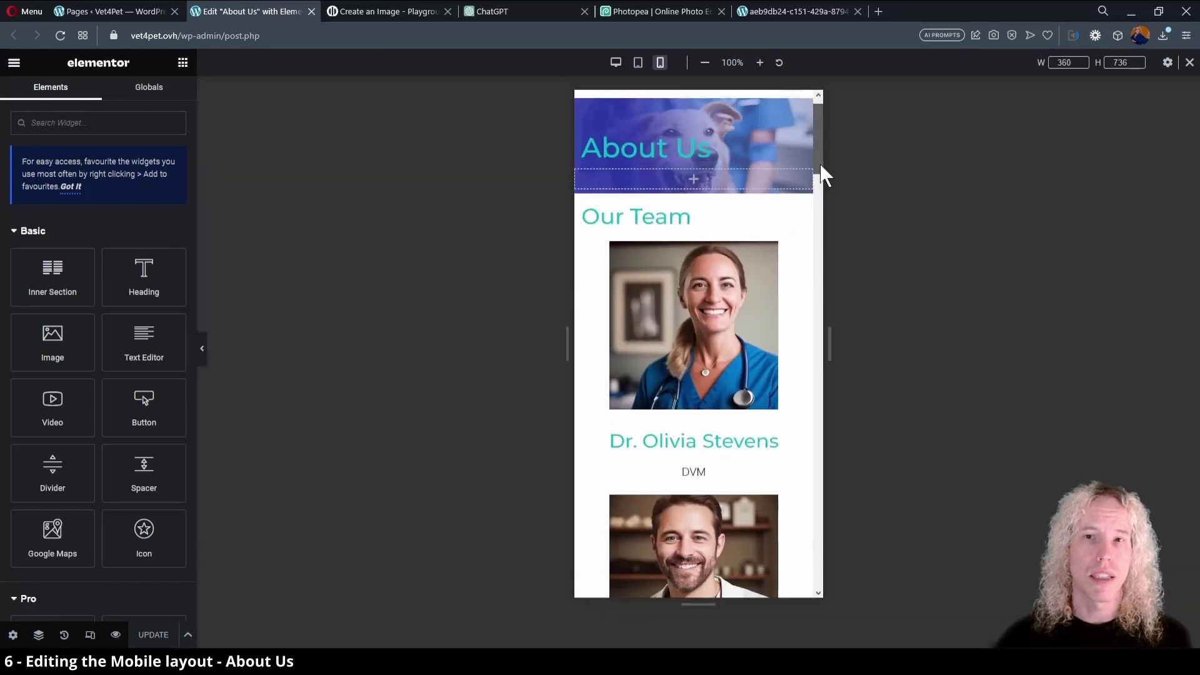
scroll(822, 178, down, 3)
click(804, 137)
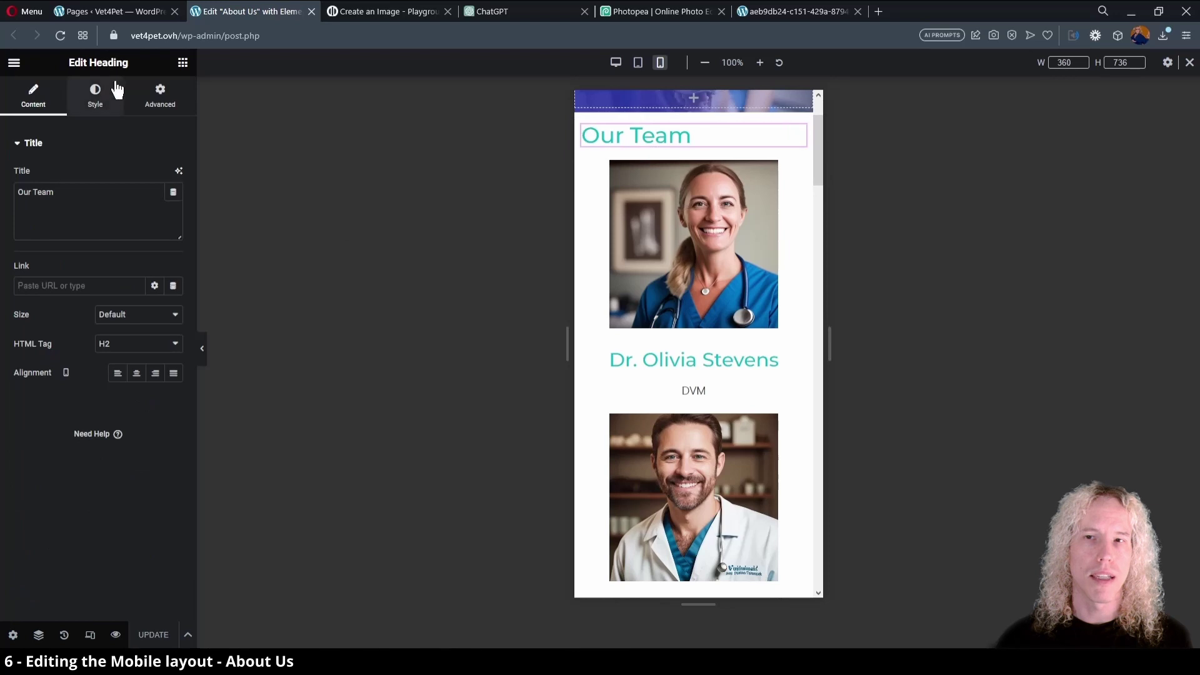
click(95, 96)
click(173, 204)
click(162, 293)
click(157, 313)
click(403, 307)
drag(814, 166, 817, 237)
- Shrink the doctors' profile name titles to size 1.5 on mobile
click(693, 281)
click(95, 93)
click(39, 569)
click(173, 384)
click(153, 493)
text(1.5)
click(693, 281)
click(95, 94)
click(173, 343)
scroll(803, 300, down, 5)
click(804, 300)
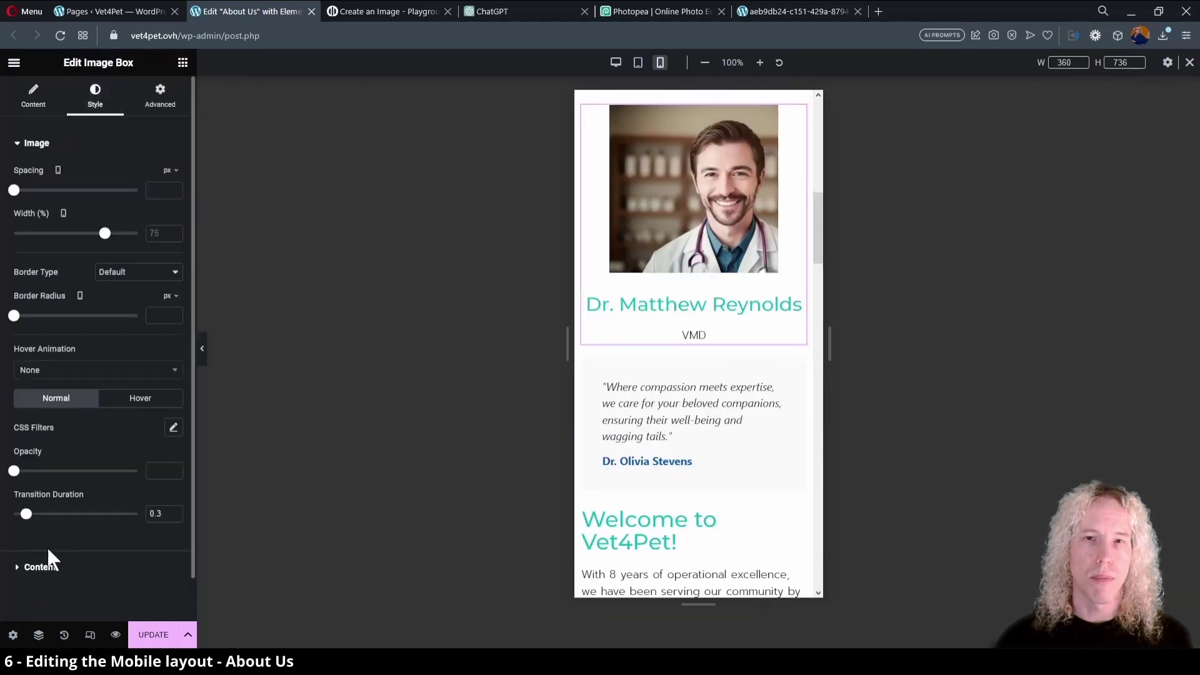
click(39, 568)
click(174, 384)
click(162, 491)
text(1.5)
drag(817, 246, 818, 273)
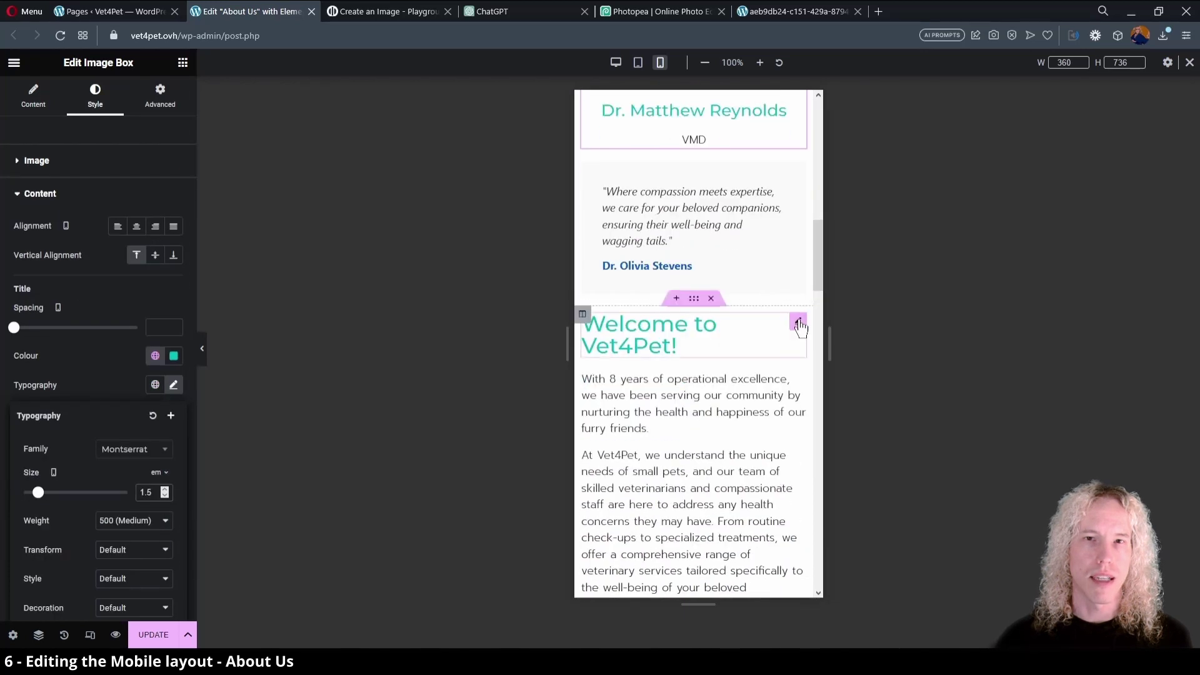
- Set the 'Welcome to Vet4Pet!' heading to 1.8 em on mobile
click(788, 338)
click(95, 94)
click(174, 204)
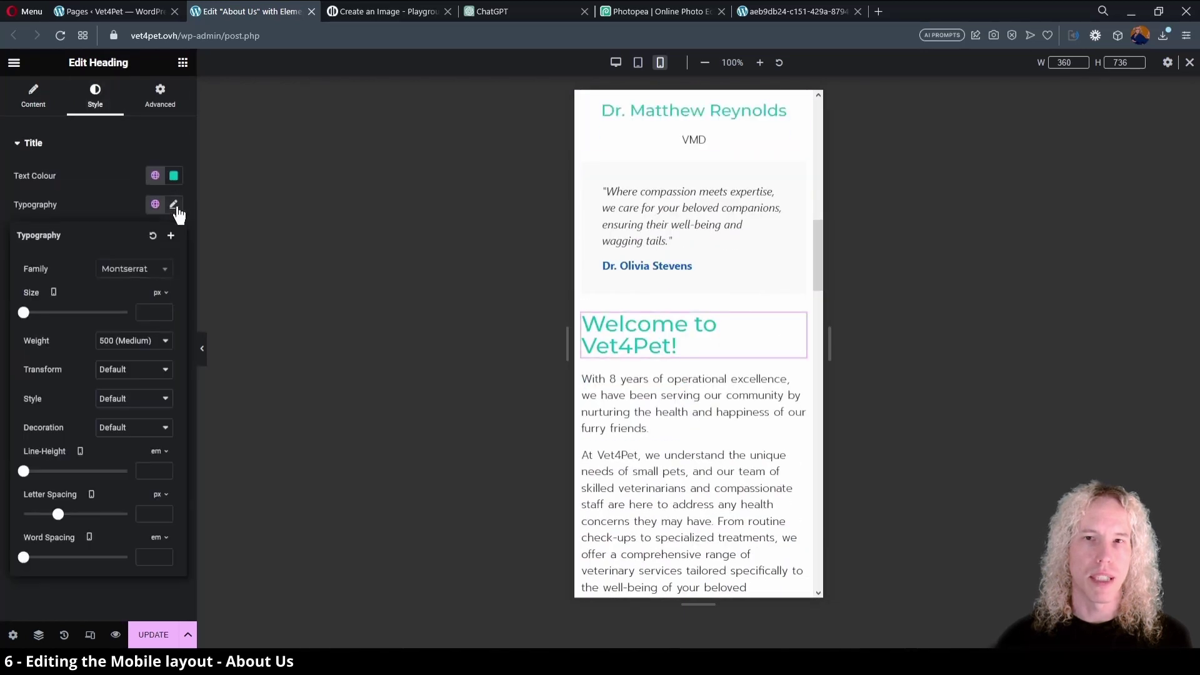
click(155, 312)
text(1.8)
drag(818, 251, 815, 321)
- Zoom the preview to 80% and set the cat image width to 50% on mobile
click(704, 64)
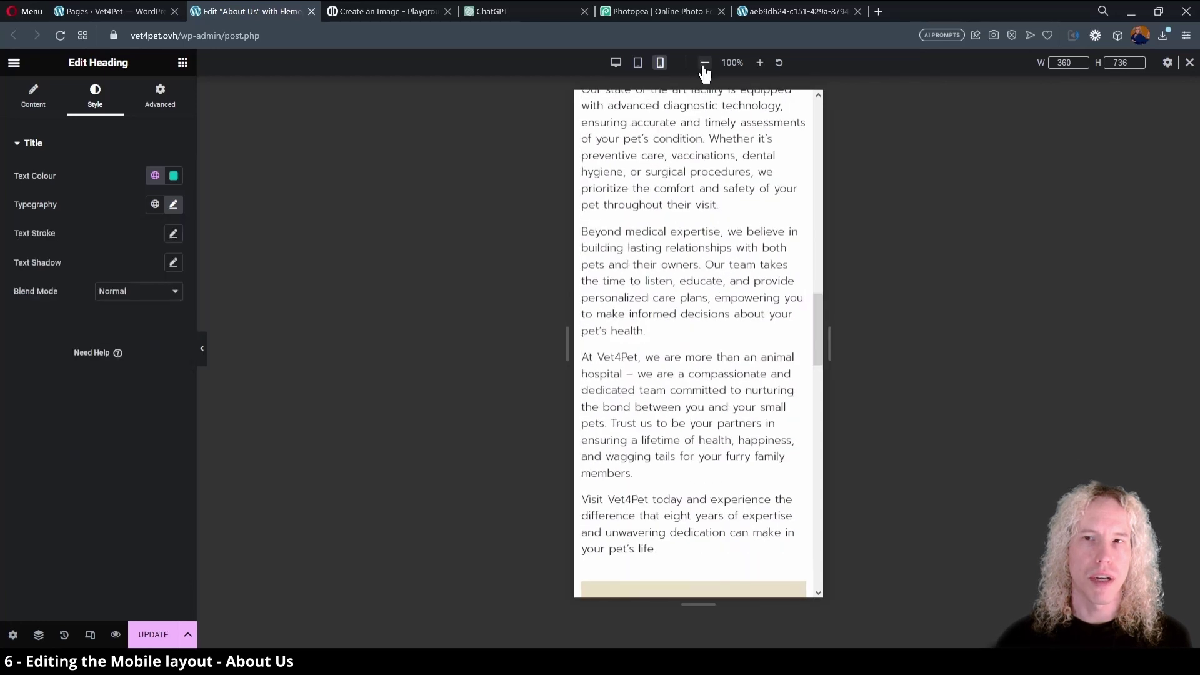
drag(792, 272, 800, 329)
click(625, 269)
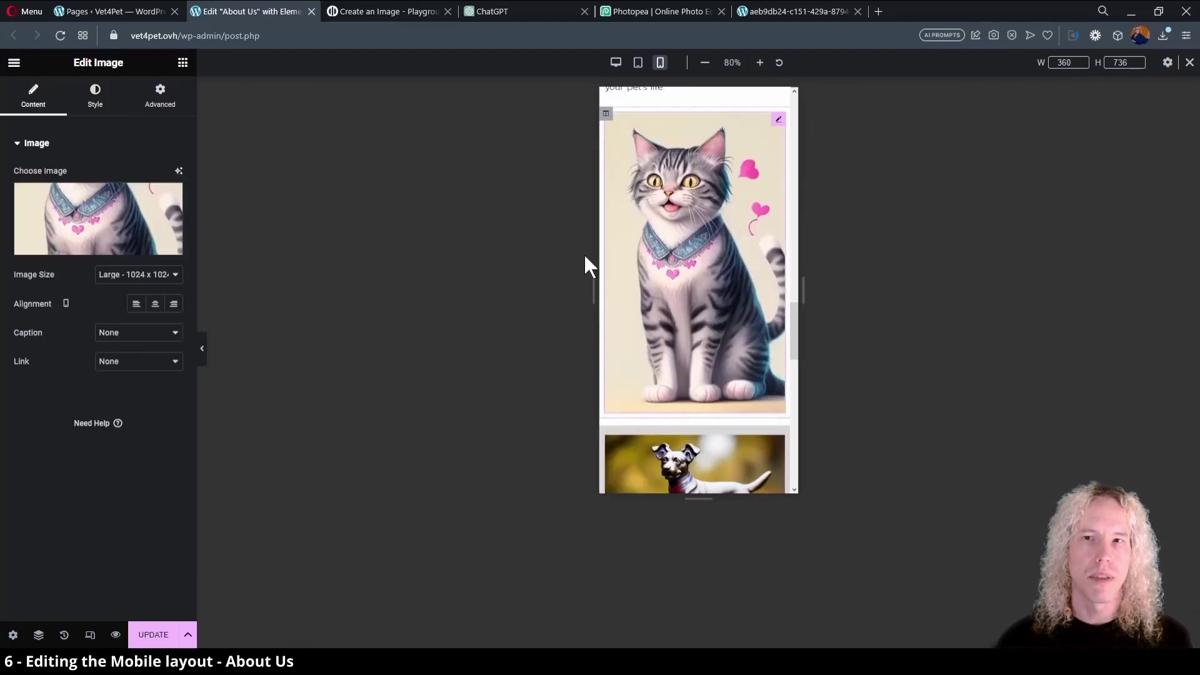
click(95, 97)
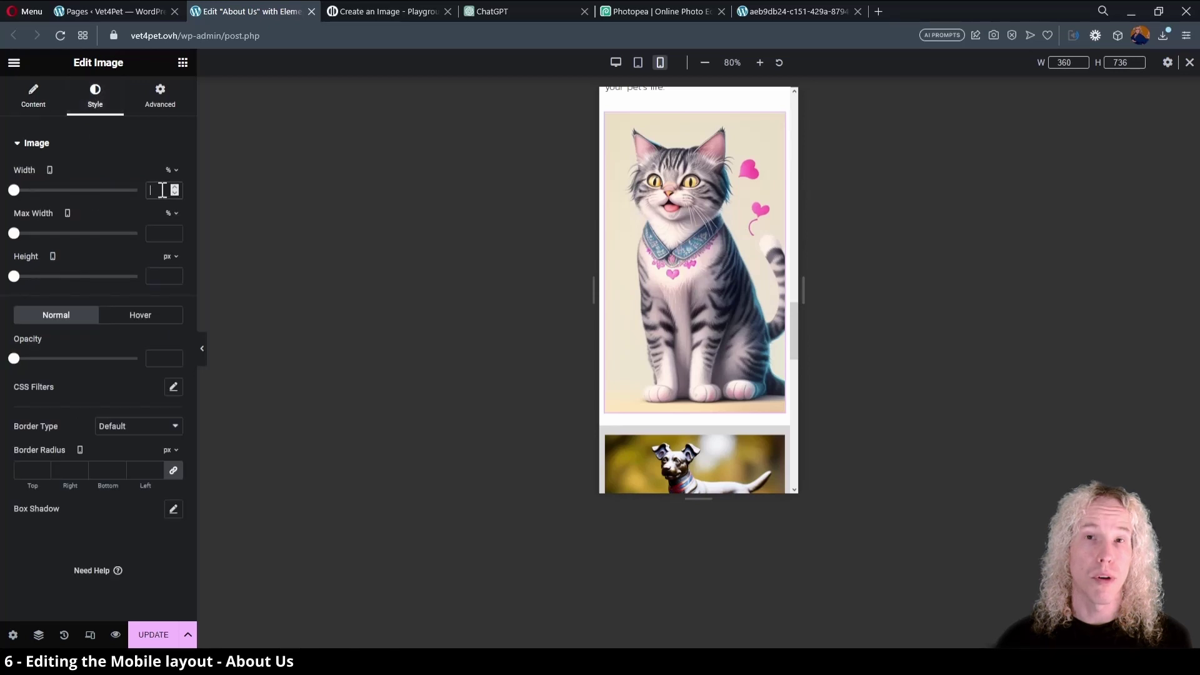
text(75)
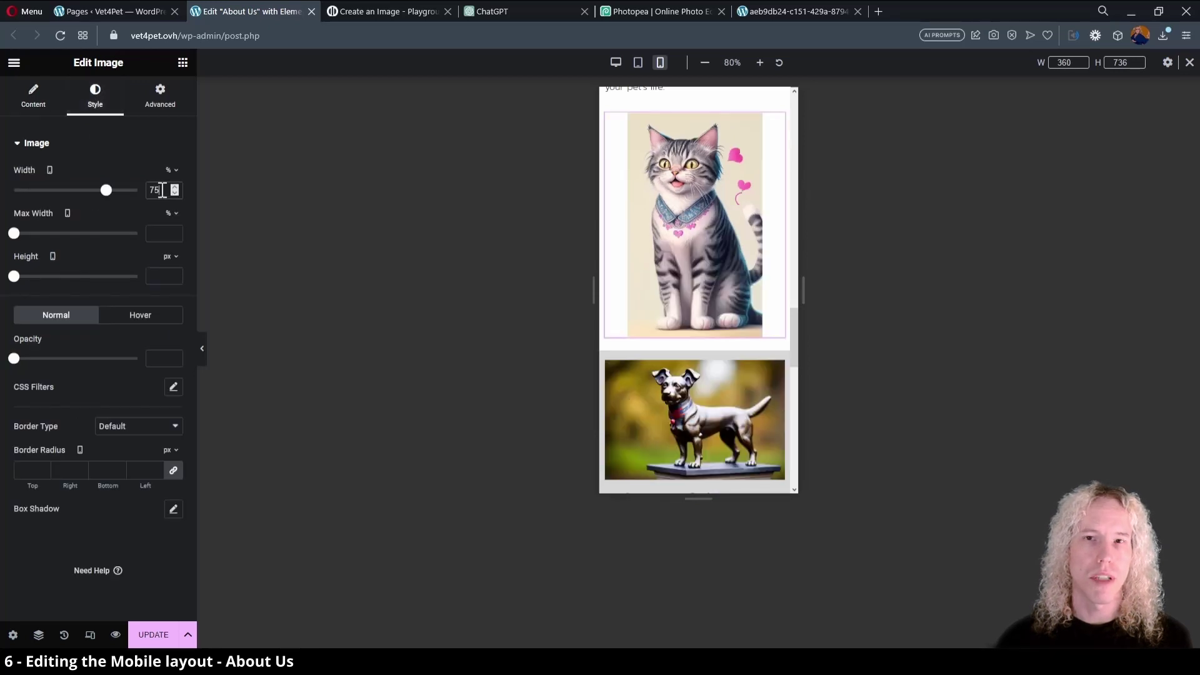
text(50)
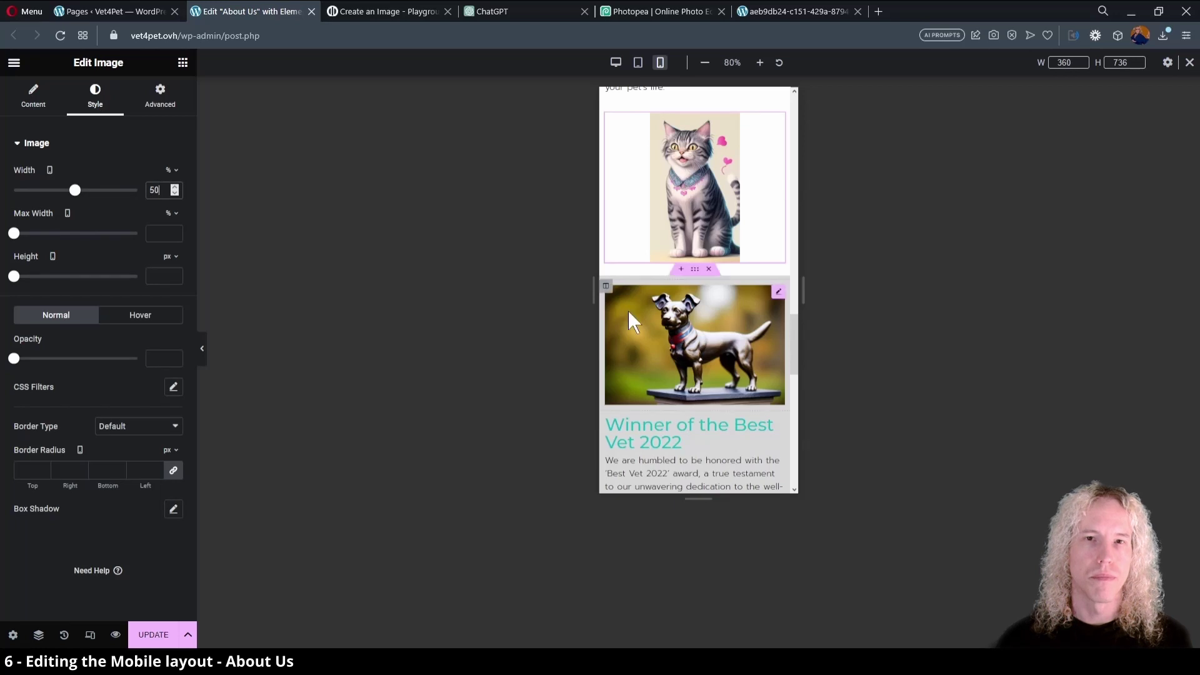
- Set the 'Winner of the Best Vet 2022' heading to 1.8 em on mobile
scroll(646, 316, down, 1)
click(662, 364)
click(97, 100)
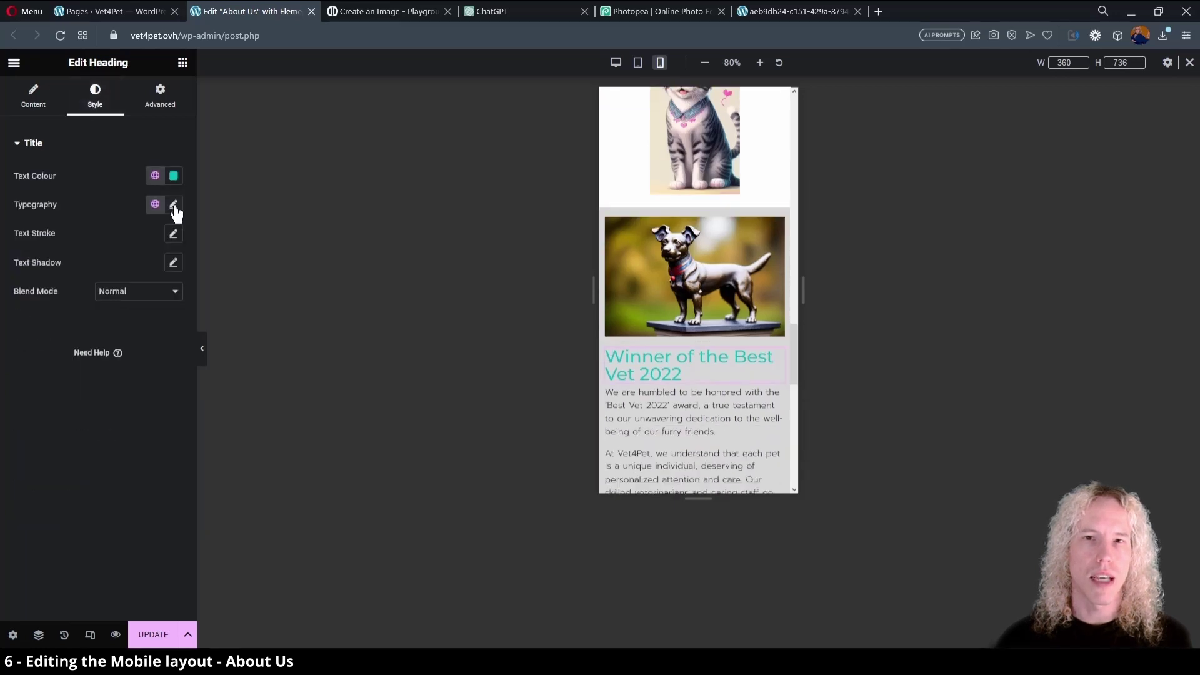
click(173, 205)
click(165, 315)
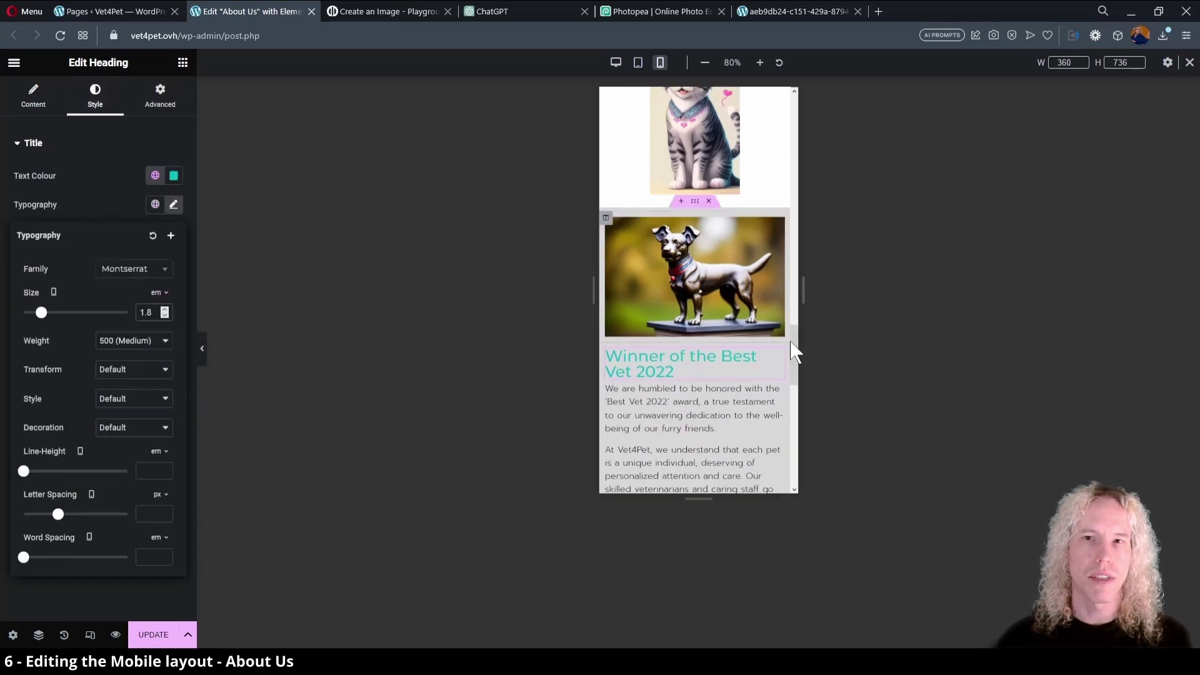
drag(793, 348, 826, 164)
click(725, 319)
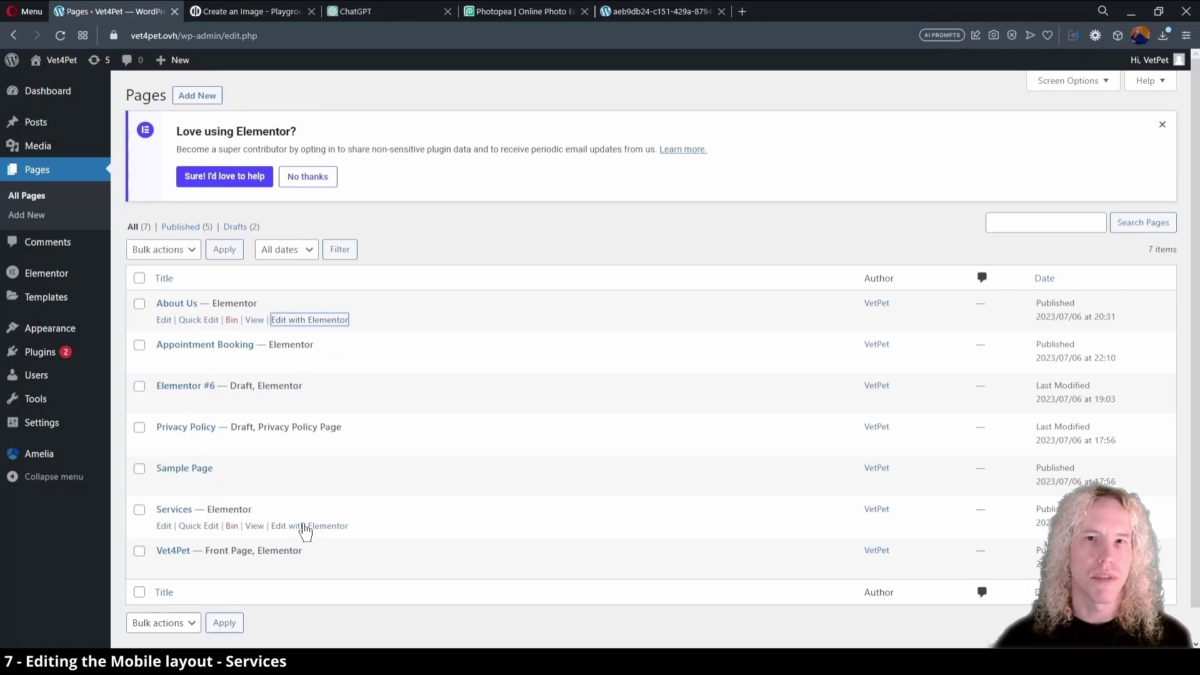
- Open the Services page in Elementor's mobile preview
ctrl+click(305, 527)
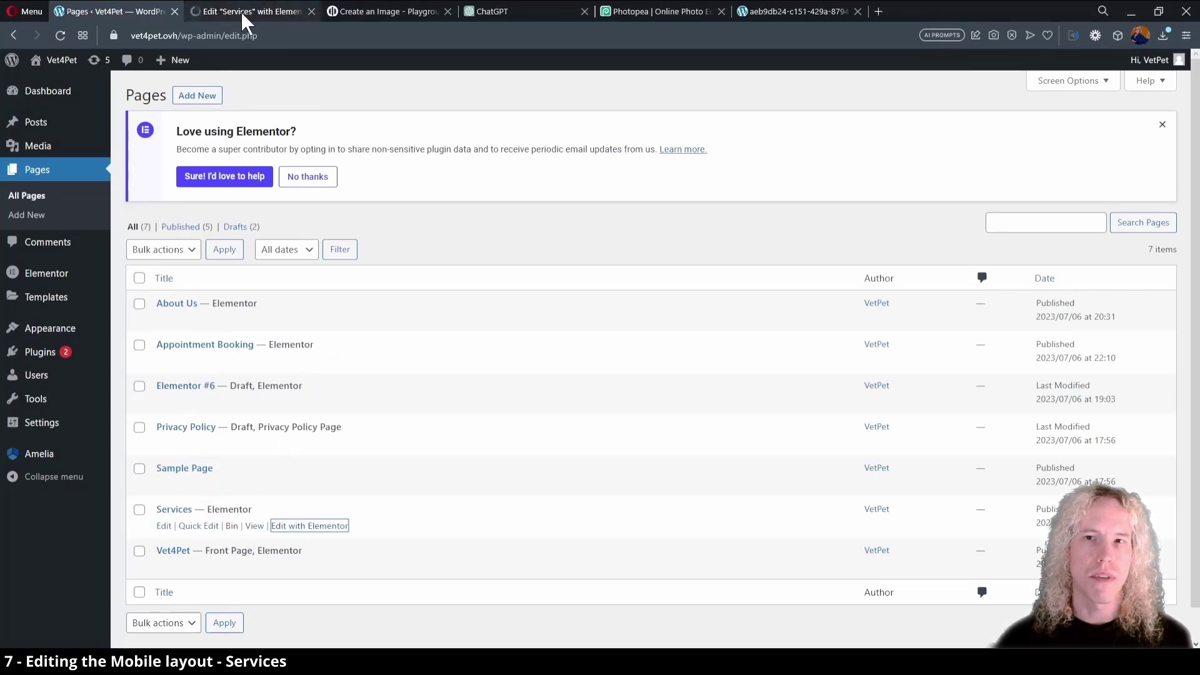
click(241, 10)
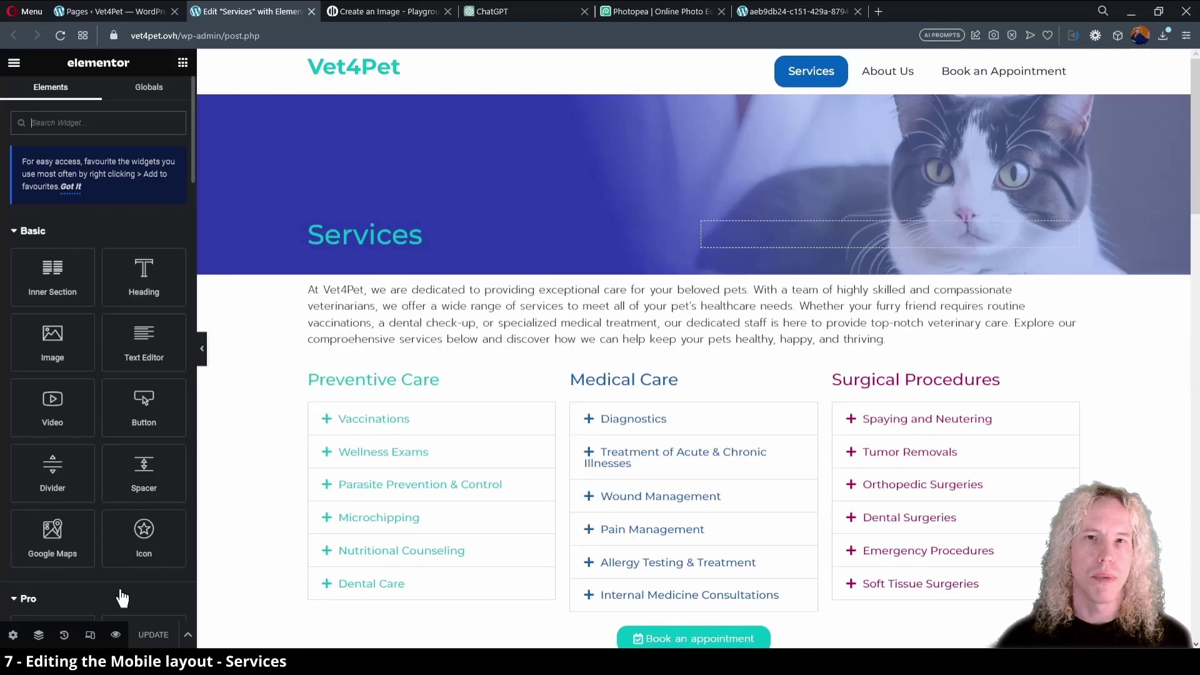
click(90, 634)
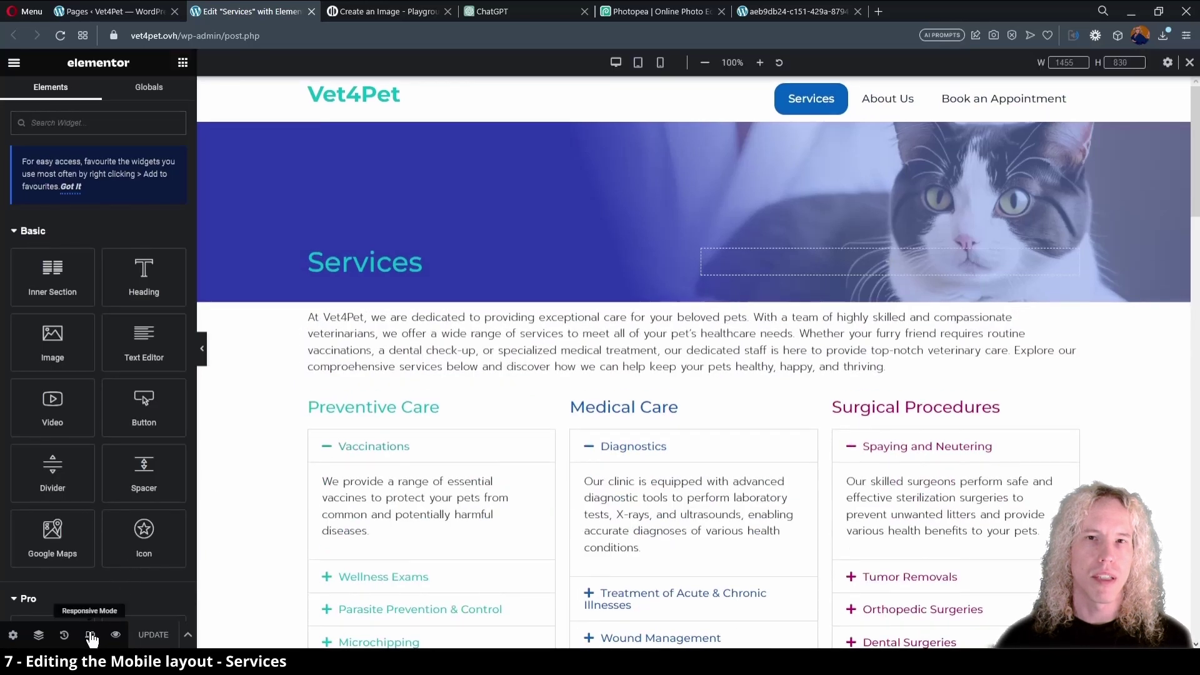
click(660, 62)
scroll(818, 132, down, 2)
drag(819, 150, 817, 275)
- Set the 'Traveling abroad with a pet?' heading to 1.8 em on mobile
click(600, 309)
click(600, 223)
scroll(823, 291, down, 2)
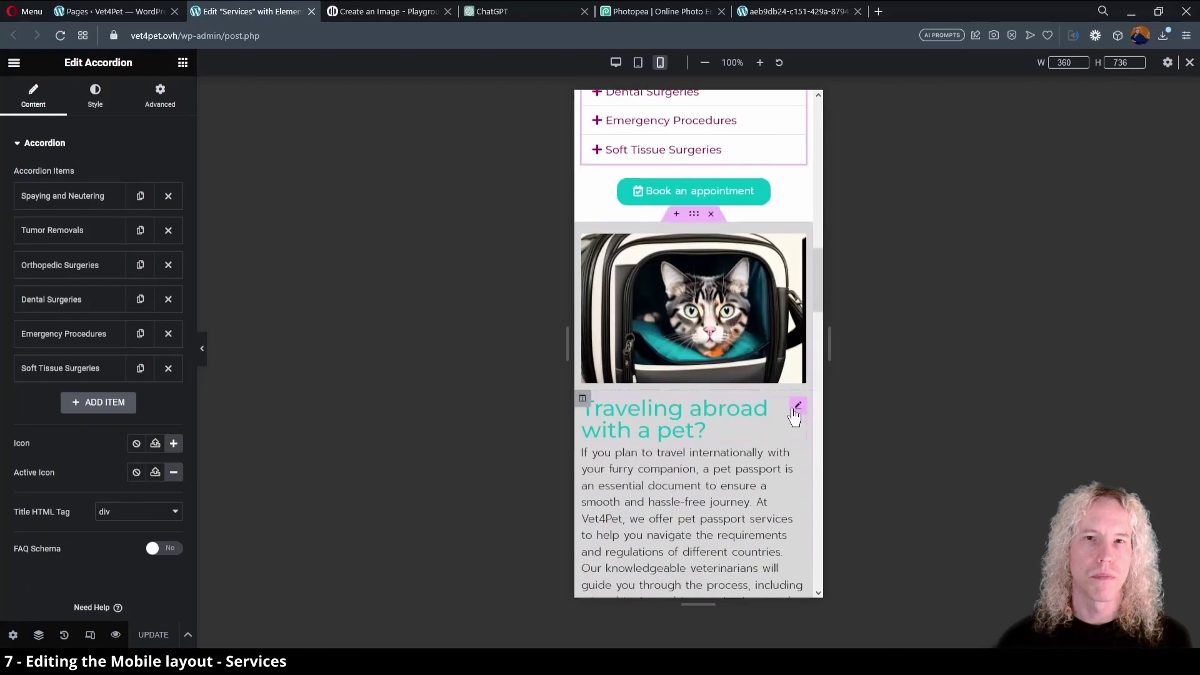
click(737, 418)
click(95, 97)
click(173, 204)
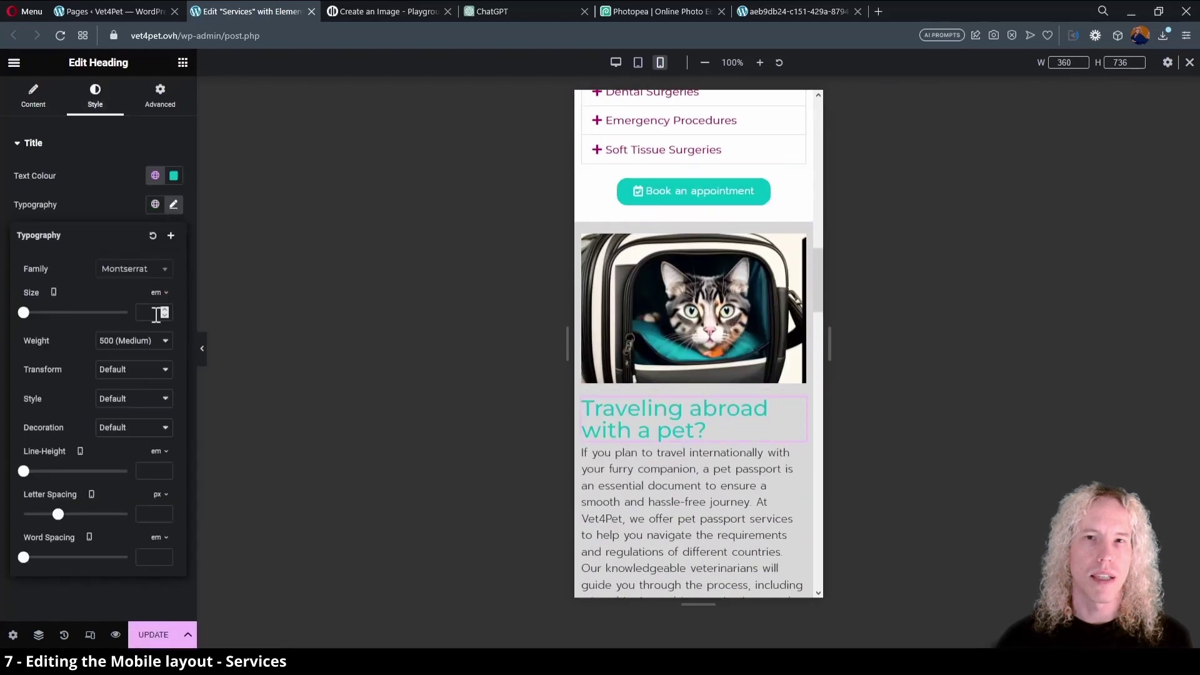
click(153, 314)
text(1.8)
- Centre the Ask for more details button, with the preview zoomed to 80%
scroll(818, 321, down, 5)
click(654, 470)
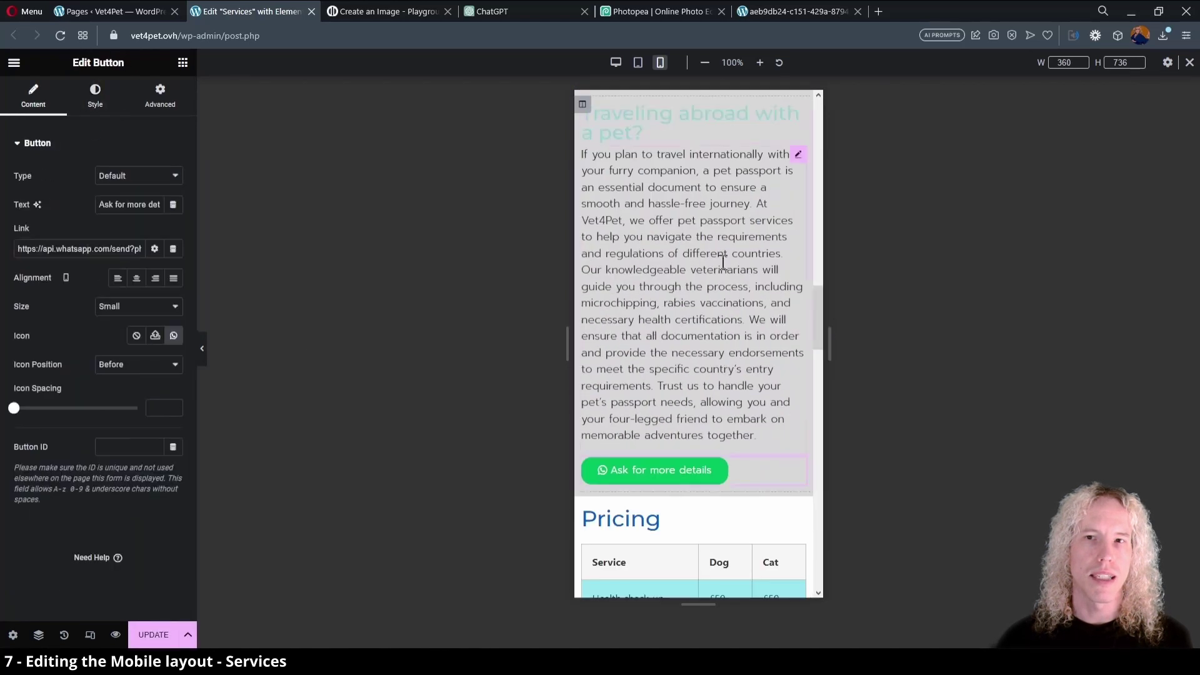
click(704, 63)
click(137, 278)
drag(796, 270, 225, 597)
- Check the FAQ items, save the Services page and close its tab
click(640, 341)
click(674, 388)
click(675, 391)
click(153, 634)
drag(794, 456, 808, 97)
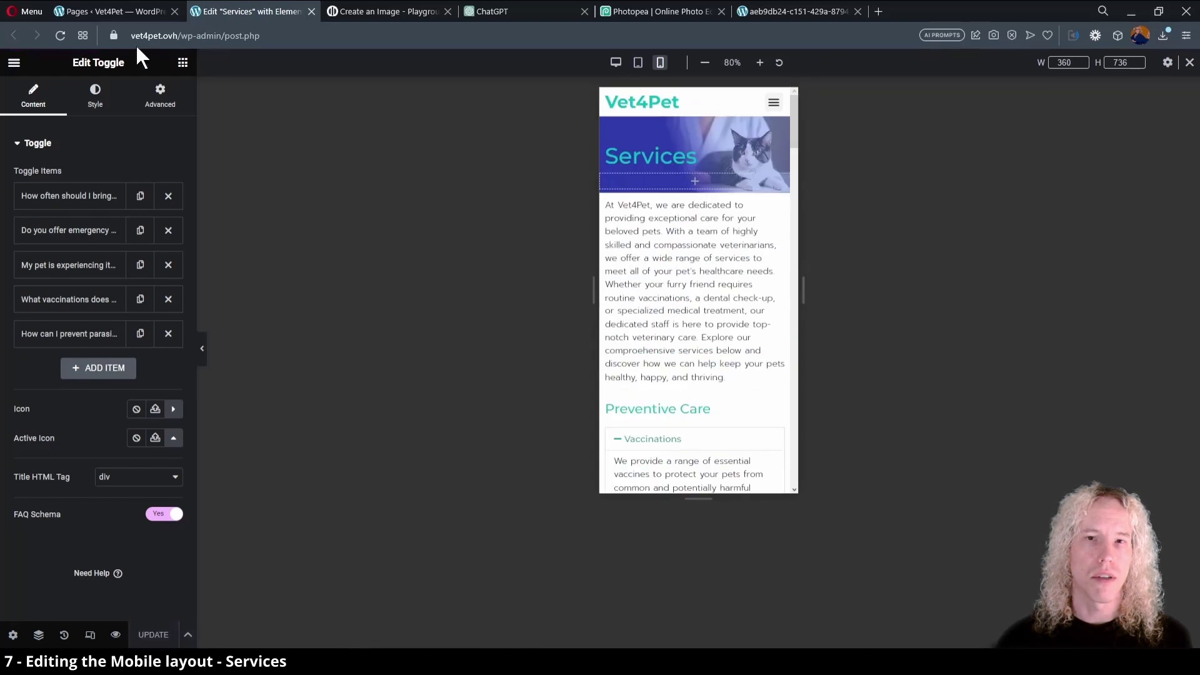
key(ctrl+w)
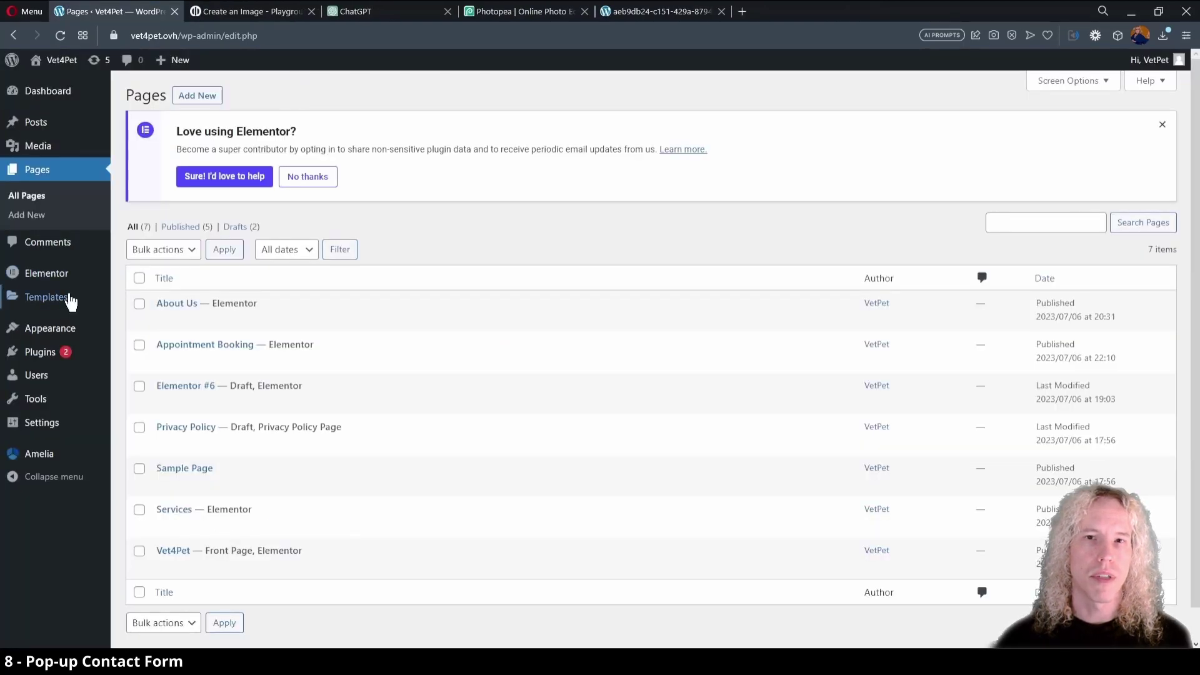
- Create a popup template named 'Vet4Pet popup' and dismiss the ready-made designs library
mouse_move(63, 307)
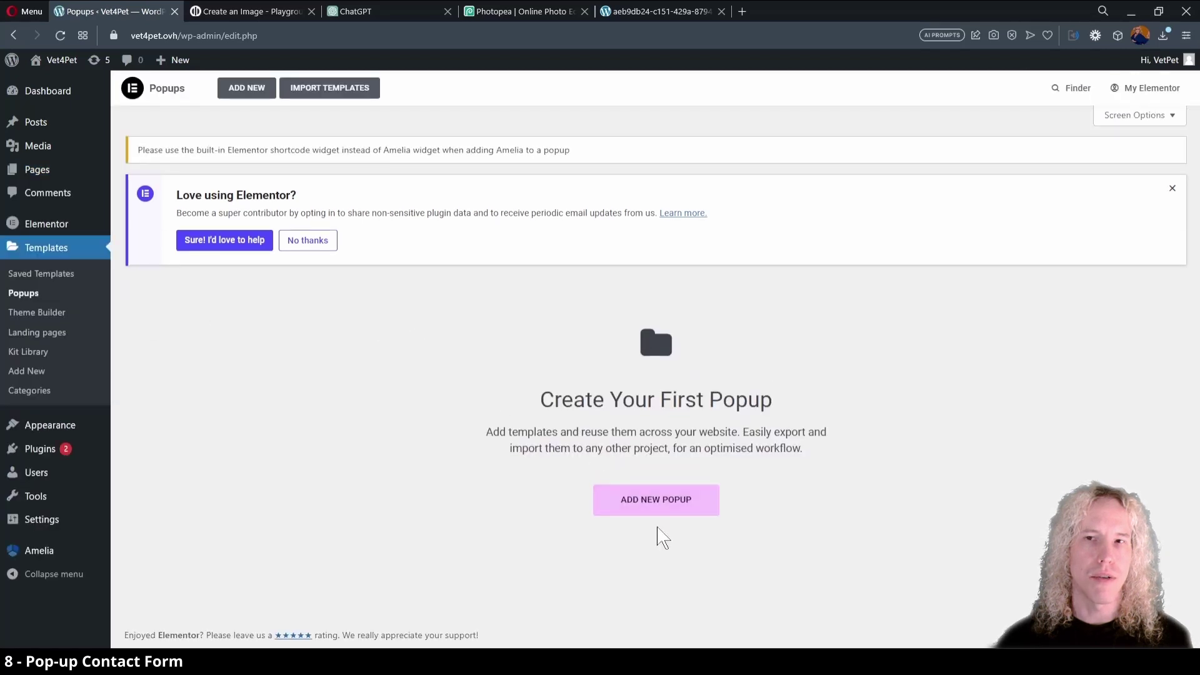
click(656, 516)
click(672, 406)
text(Vet4Pet popup)
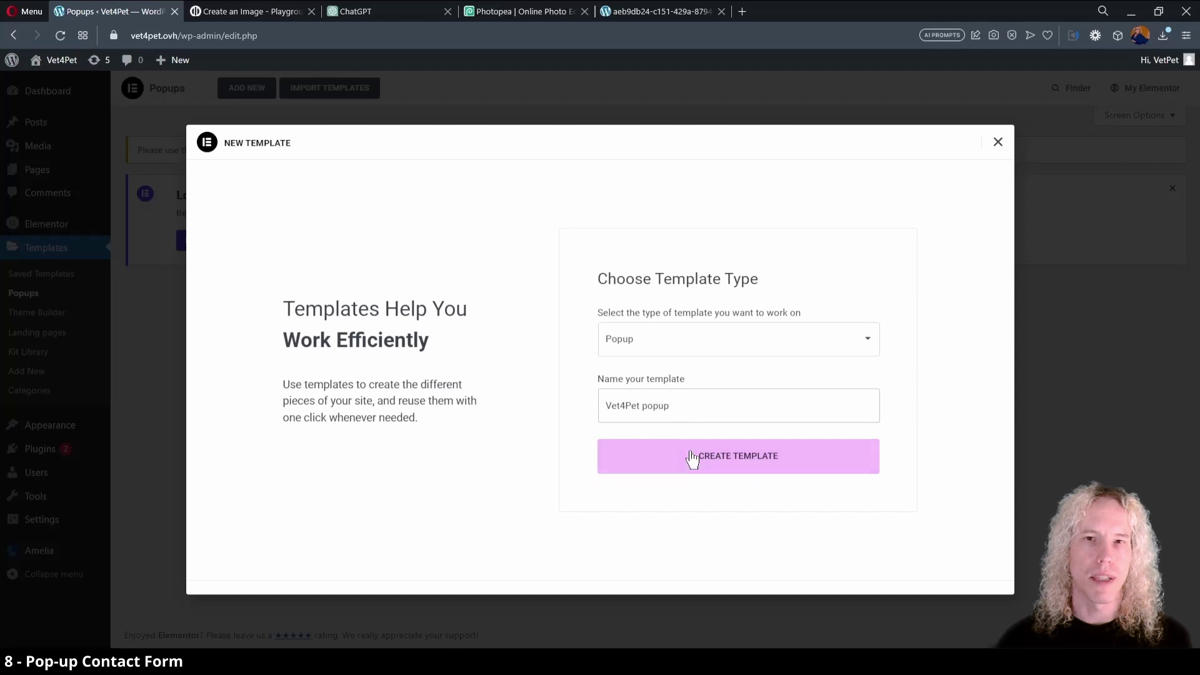
click(691, 460)
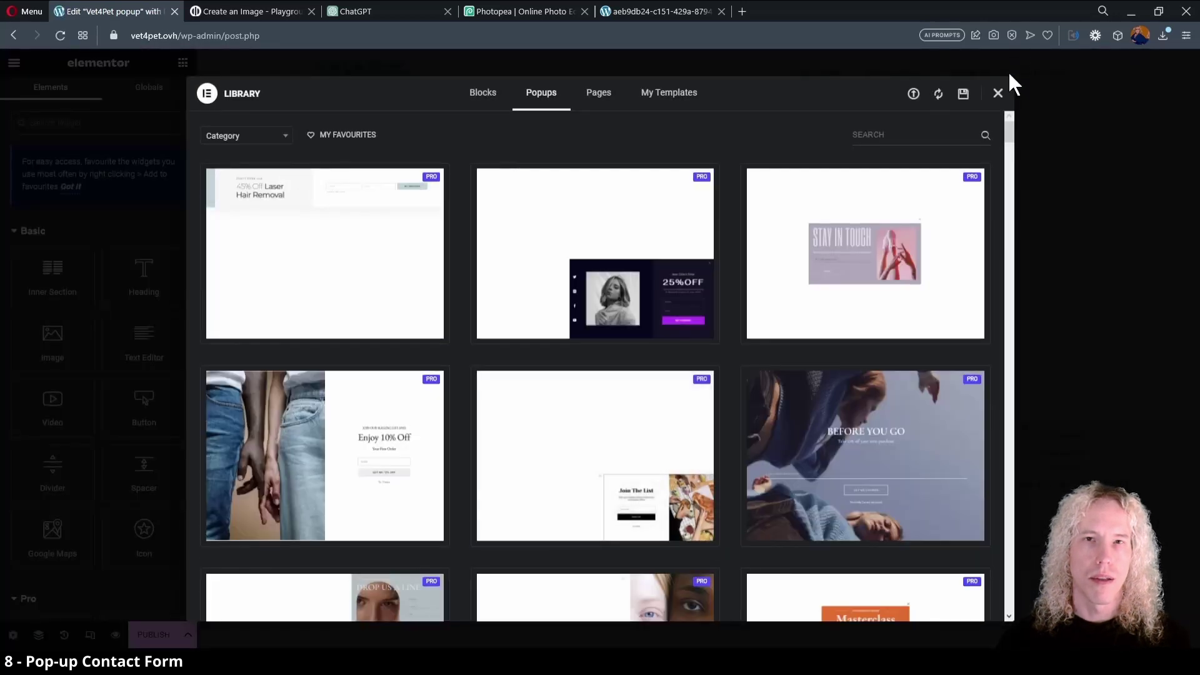
click(997, 93)
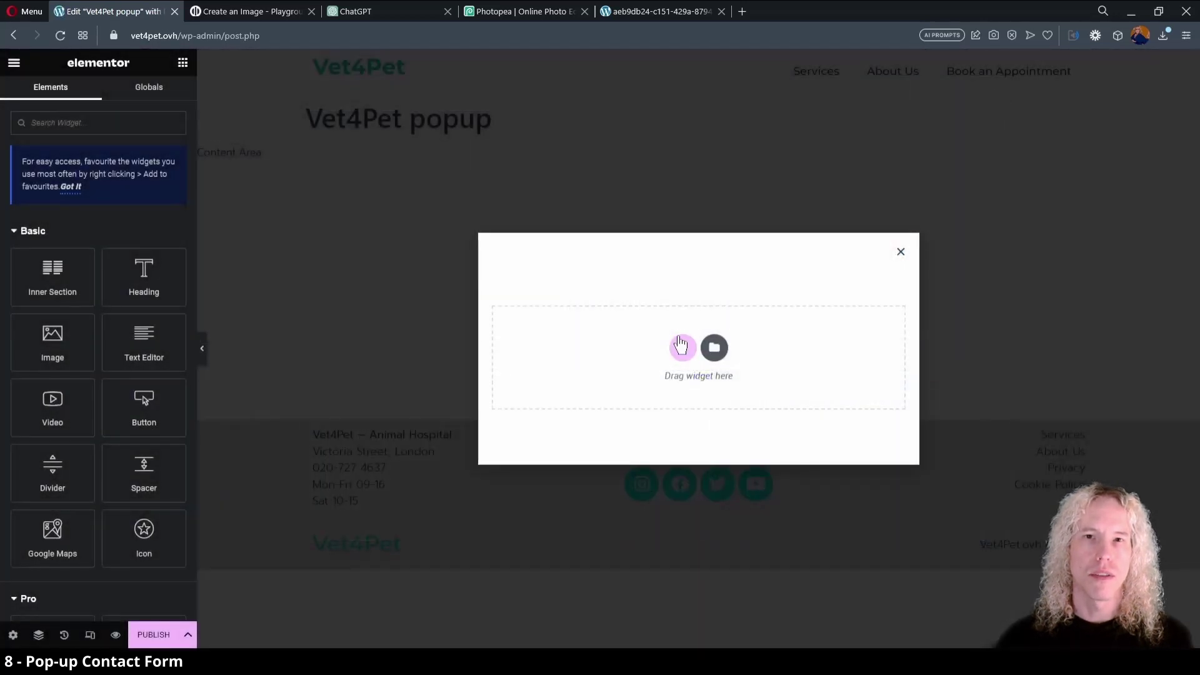
- Add a two-column section and place the Site Title widget in the left column
click(683, 345)
click(600, 345)
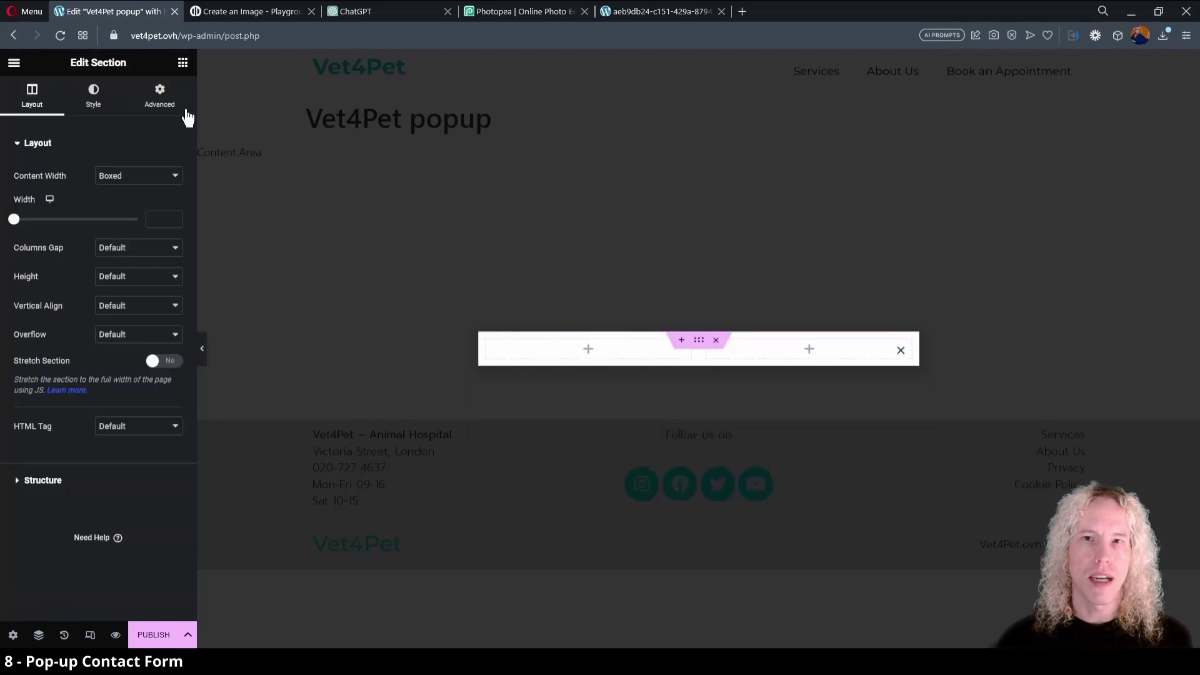
click(182, 63)
click(156, 123)
text(tit)
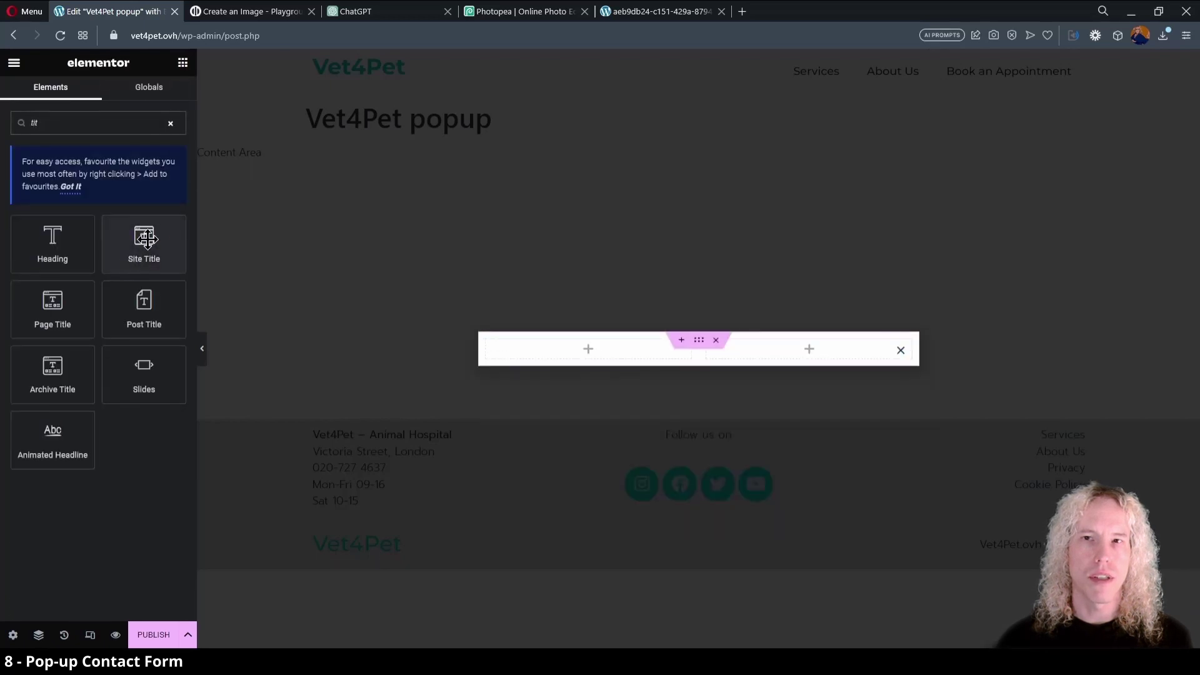
drag(144, 244, 538, 349)
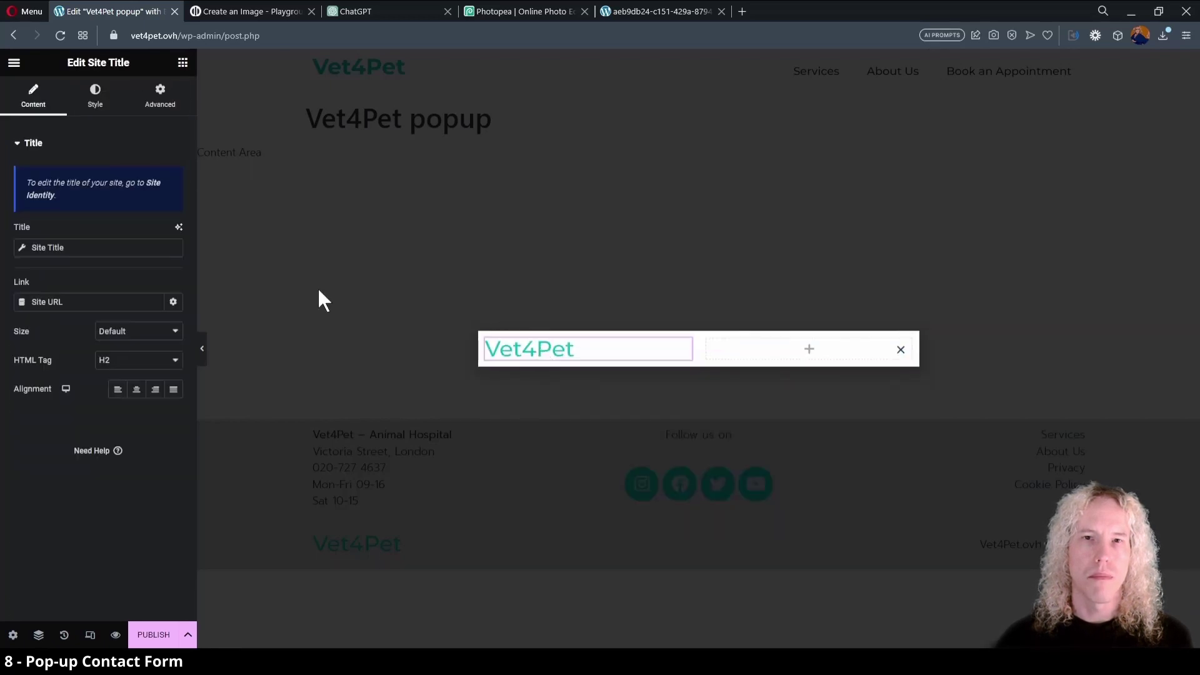
- Add a text block under the title and a contact Form in the right column
click(183, 64)
drag(162, 334, 544, 375)
click(183, 63)
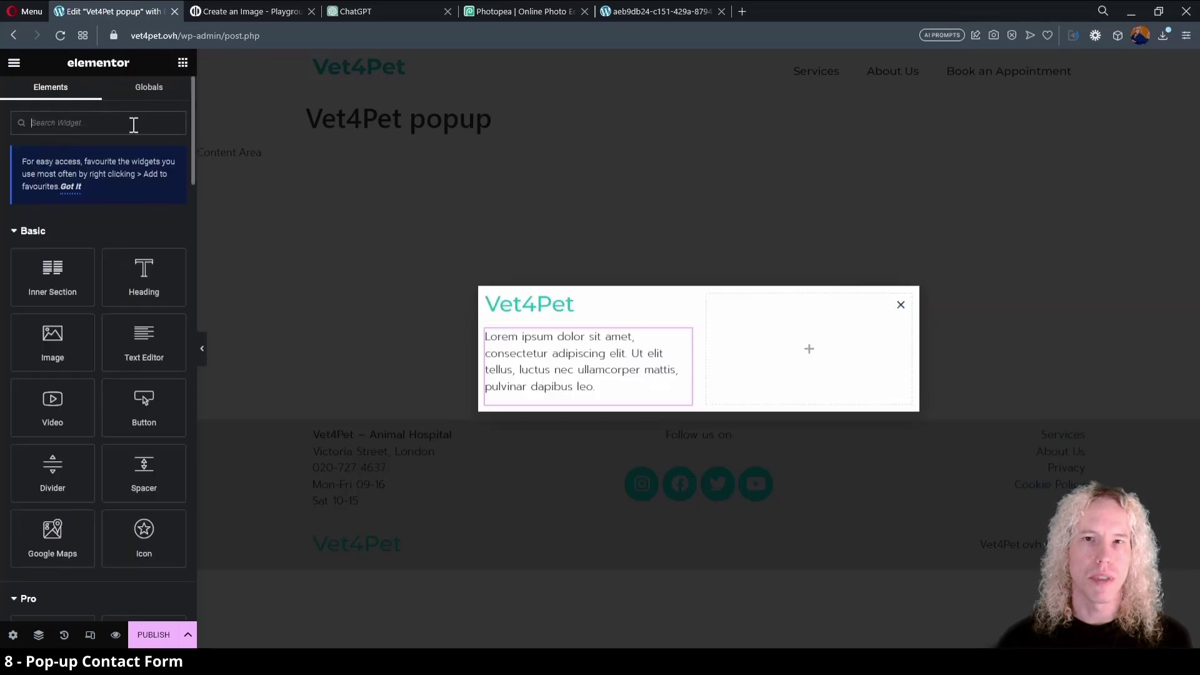
click(134, 123)
text(form)
drag(53, 243, 811, 337)
click(611, 326)
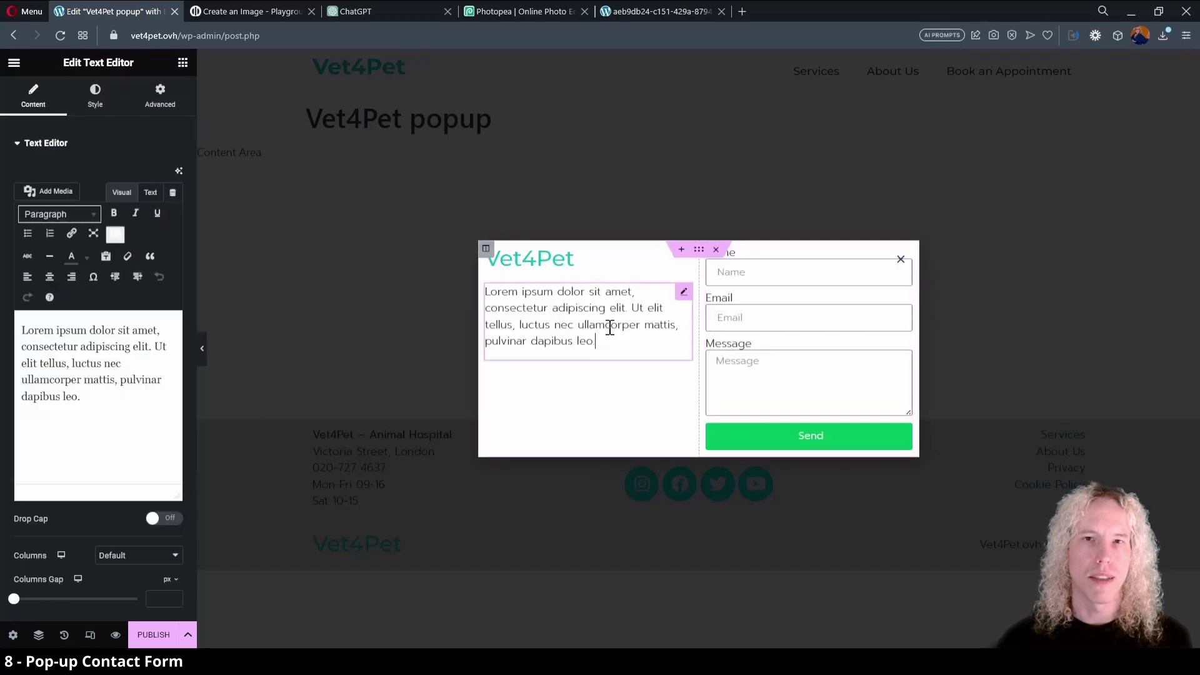
- Ask ChatGPT for a max-35-word vet website popup inviting visitors to ask questions, then select its answer
click(373, 10)
text(Write a short description for a popup for vet webd)
key(BackSpace)
text(site popup to contact the vet for asking questions etc. Max 35 words.)
key(Return)
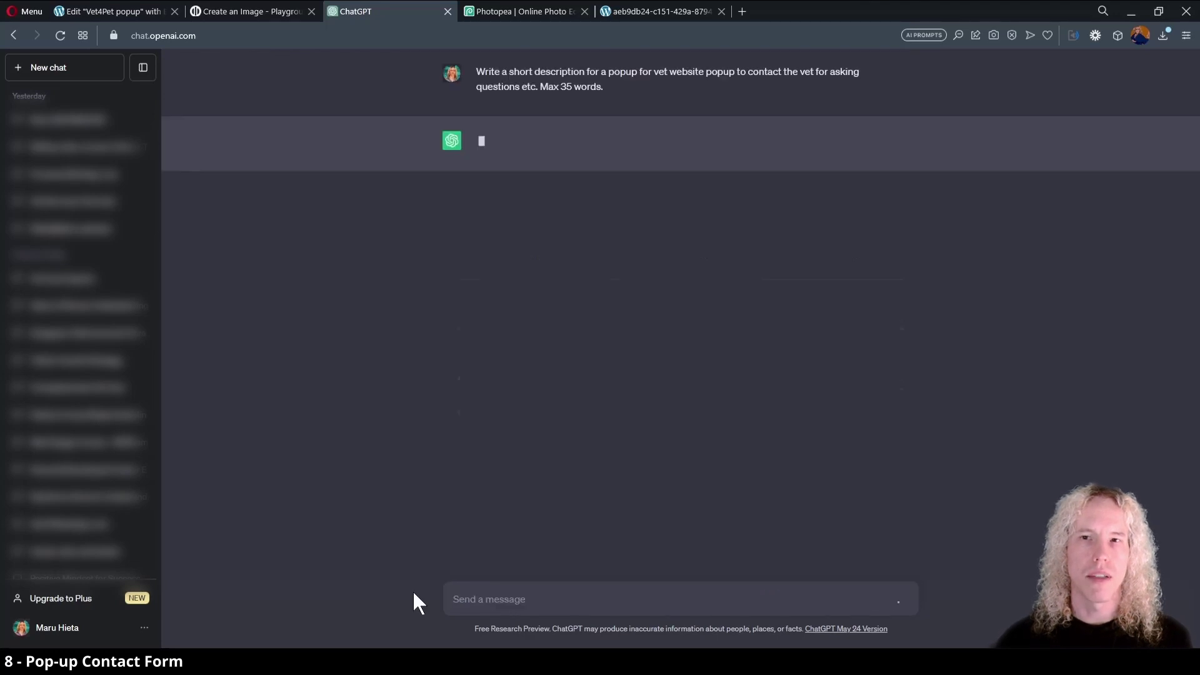
drag(478, 140, 649, 161)
key(ctrl+c)
- Replace the popup's placeholder text with the ChatGPT blurb plus the line 'We're waiting to hear from you!'
click(138, 10)
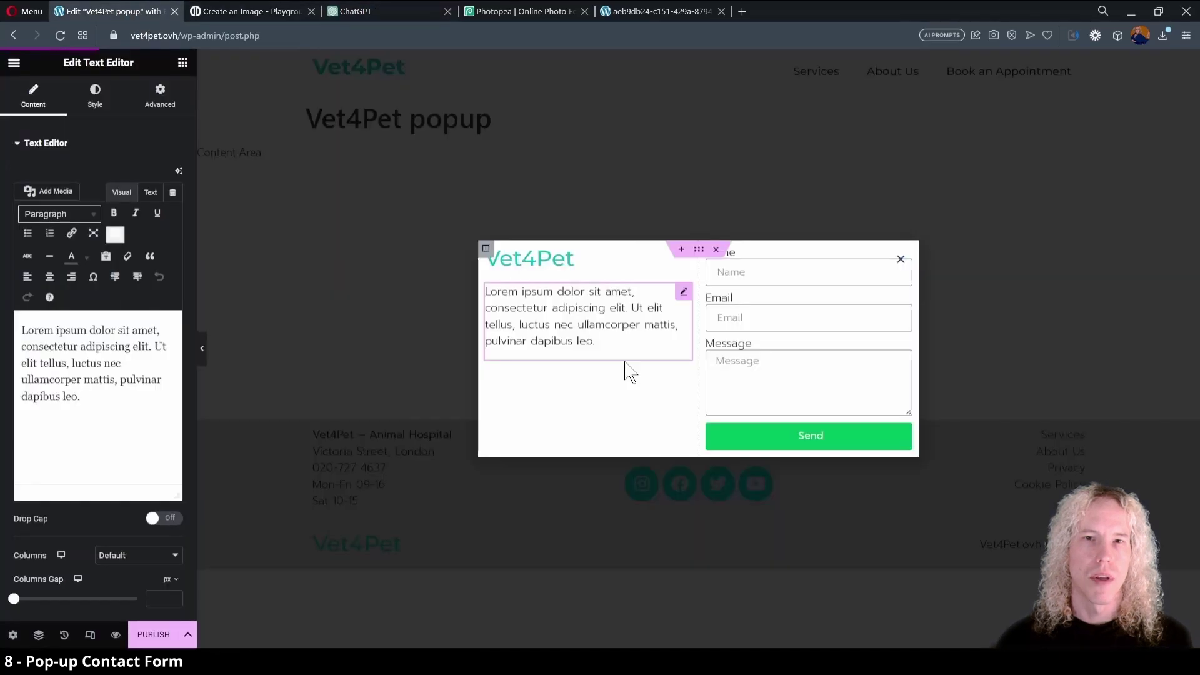
click(125, 411)
key(ctrl+a)
key(ctrl+v)
text(W)
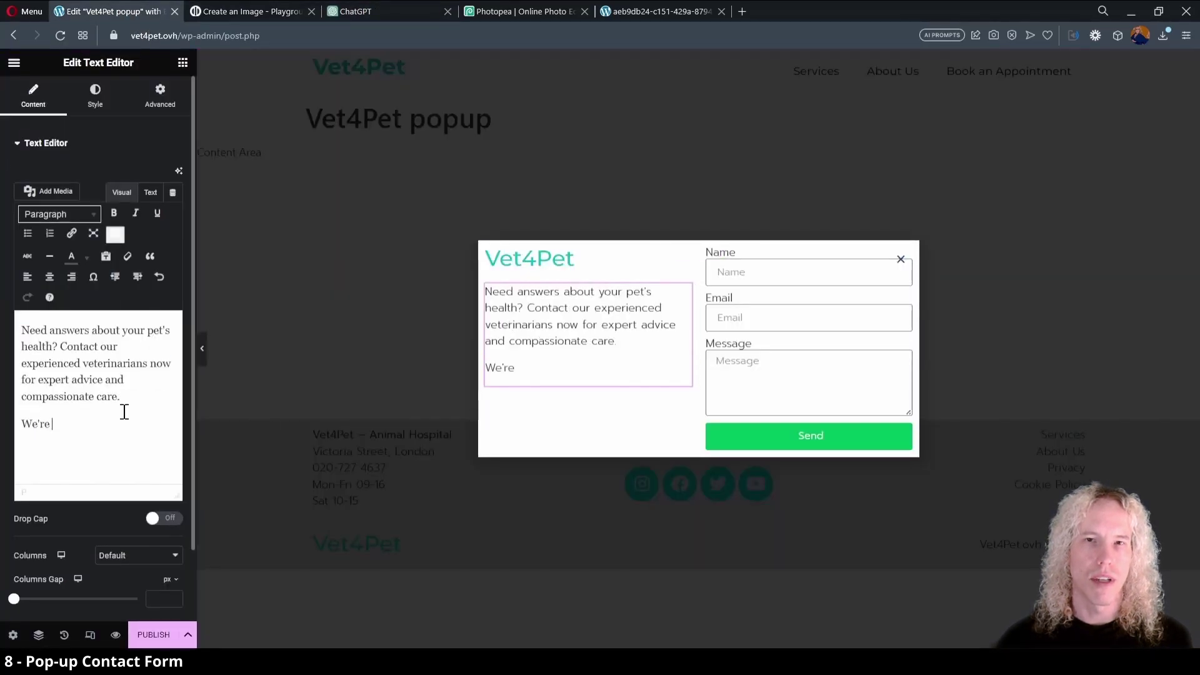
text(e're waiting to hear from you!)
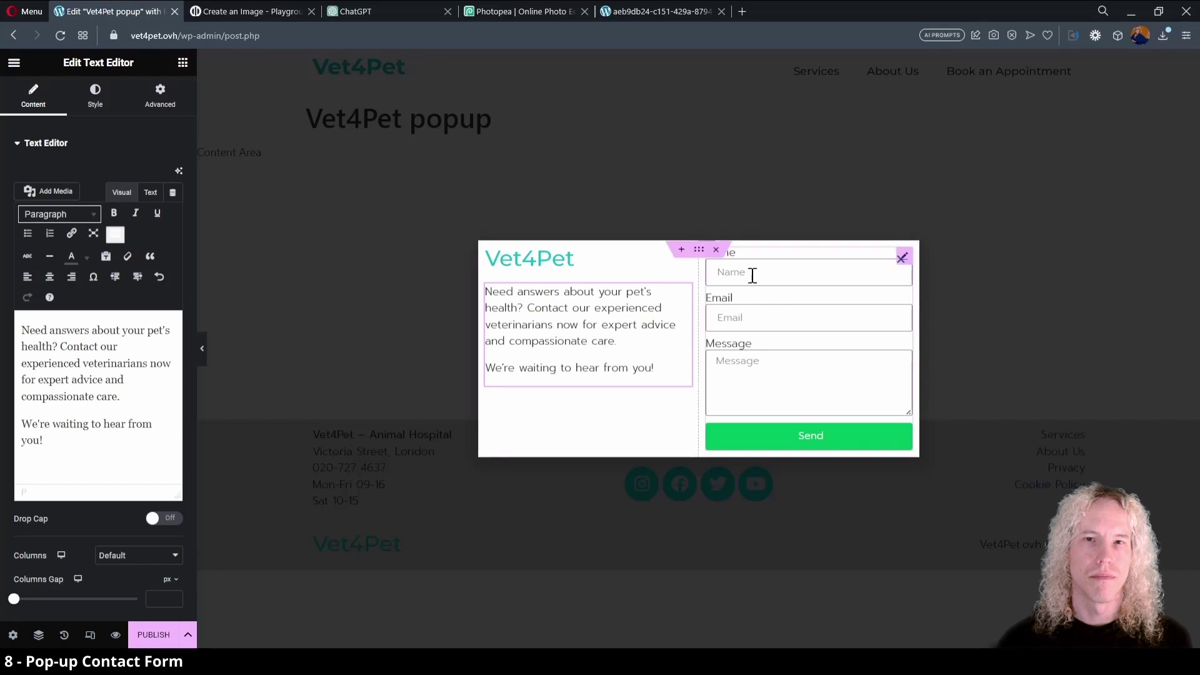
click(698, 251)
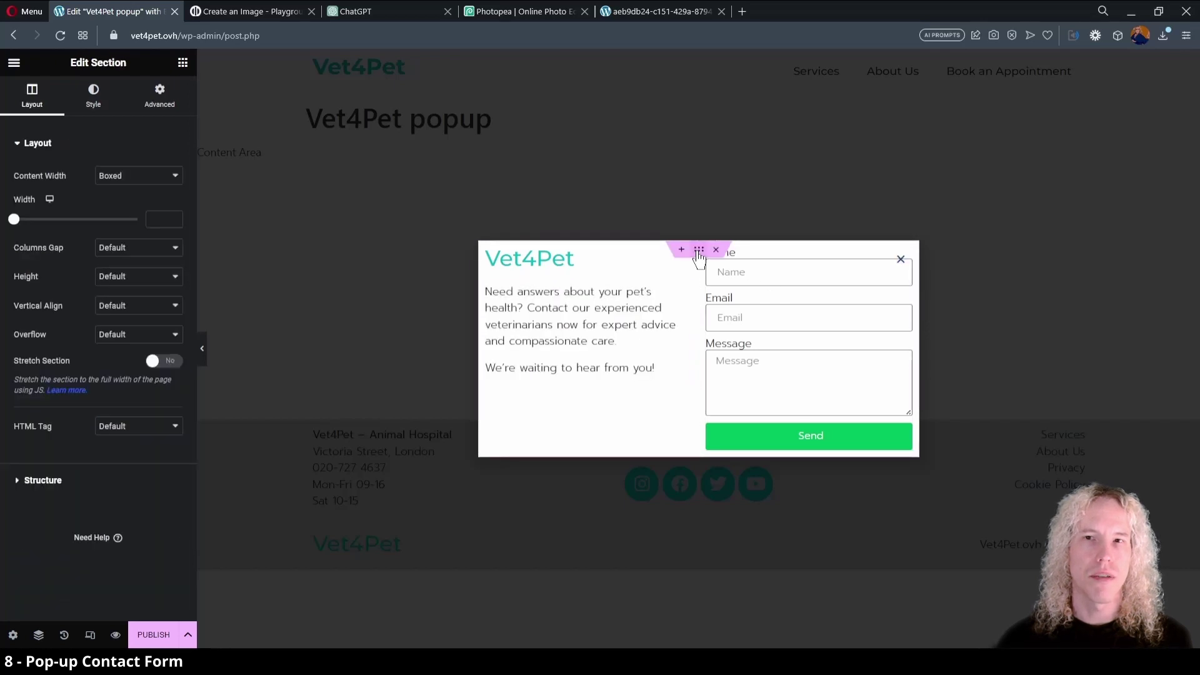
- Give the popup section a classic background using the puppy photo
click(95, 107)
click(119, 207)
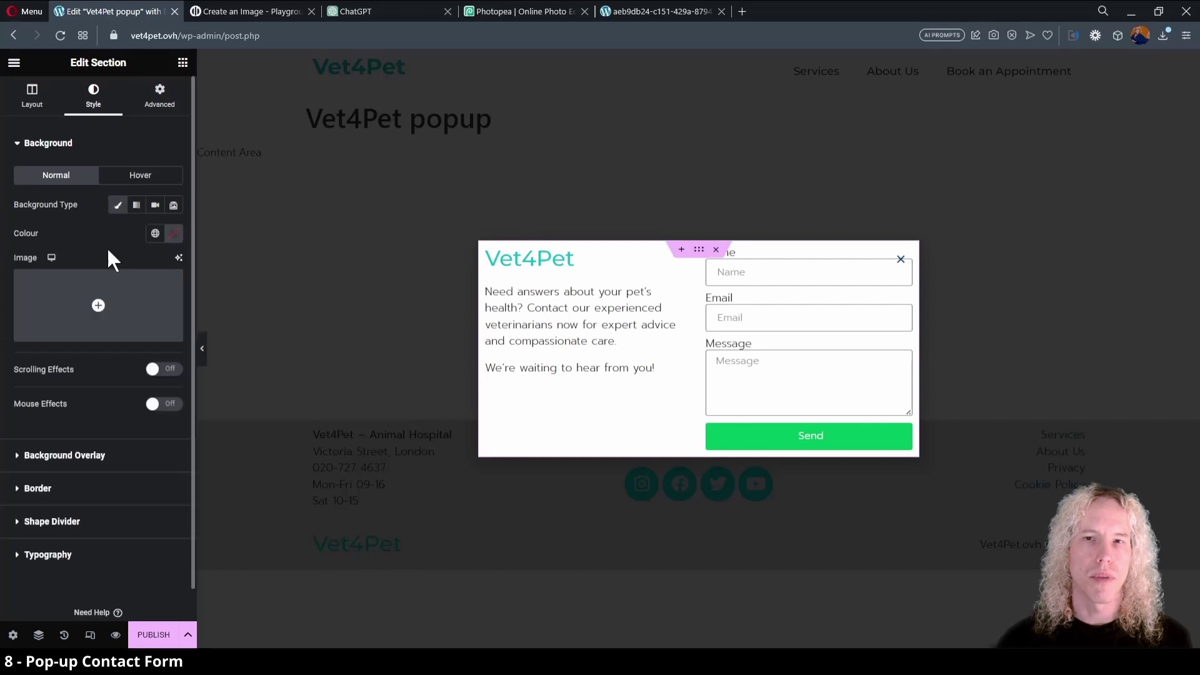
click(60, 291)
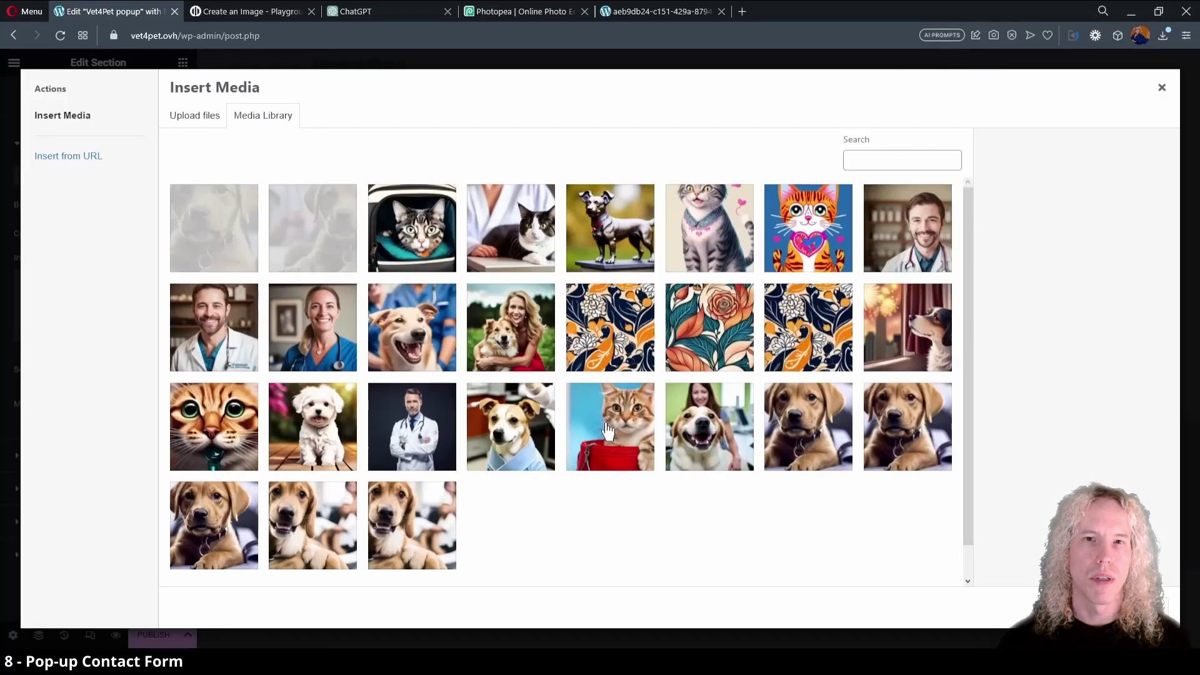
click(317, 545)
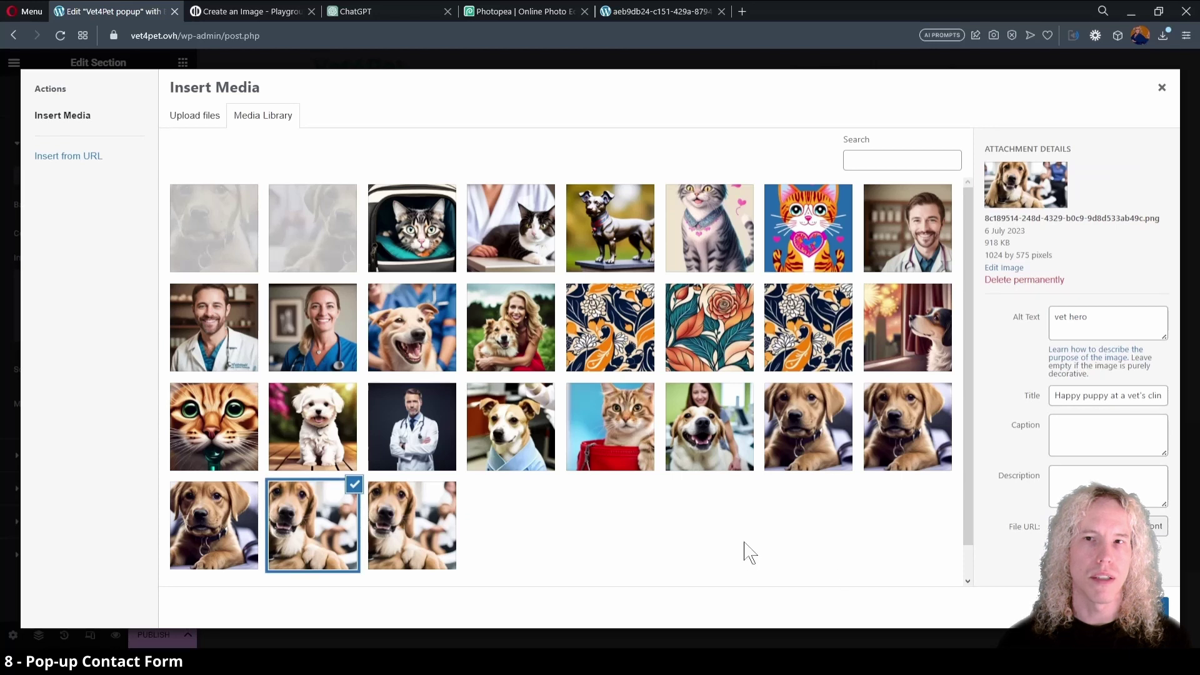
click(1157, 608)
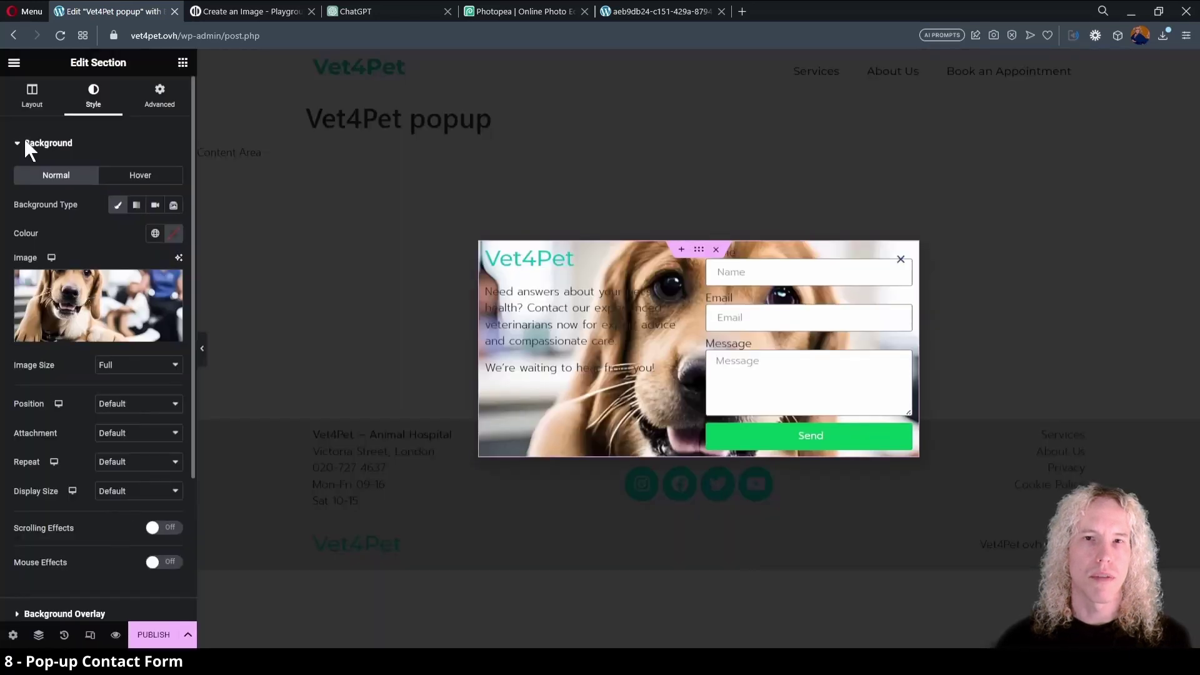
- Add a classic background overlay in the global Links blue at 0.87 opacity
click(26, 146)
click(41, 194)
click(155, 254)
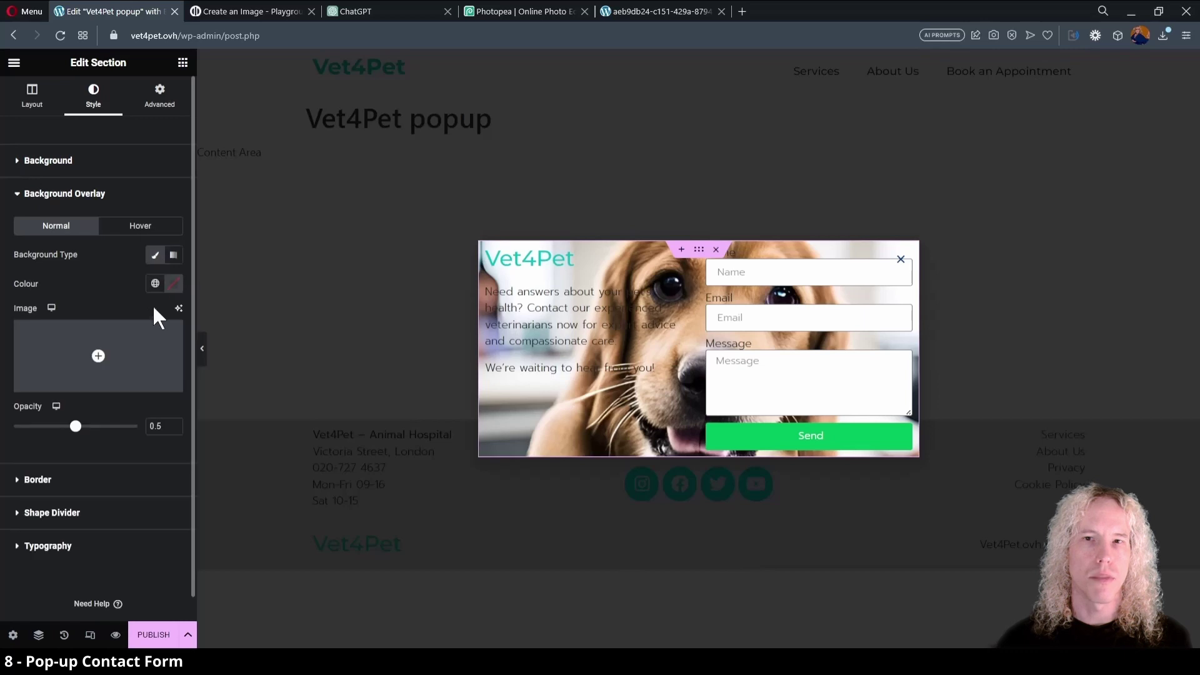
click(155, 283)
click(88, 492)
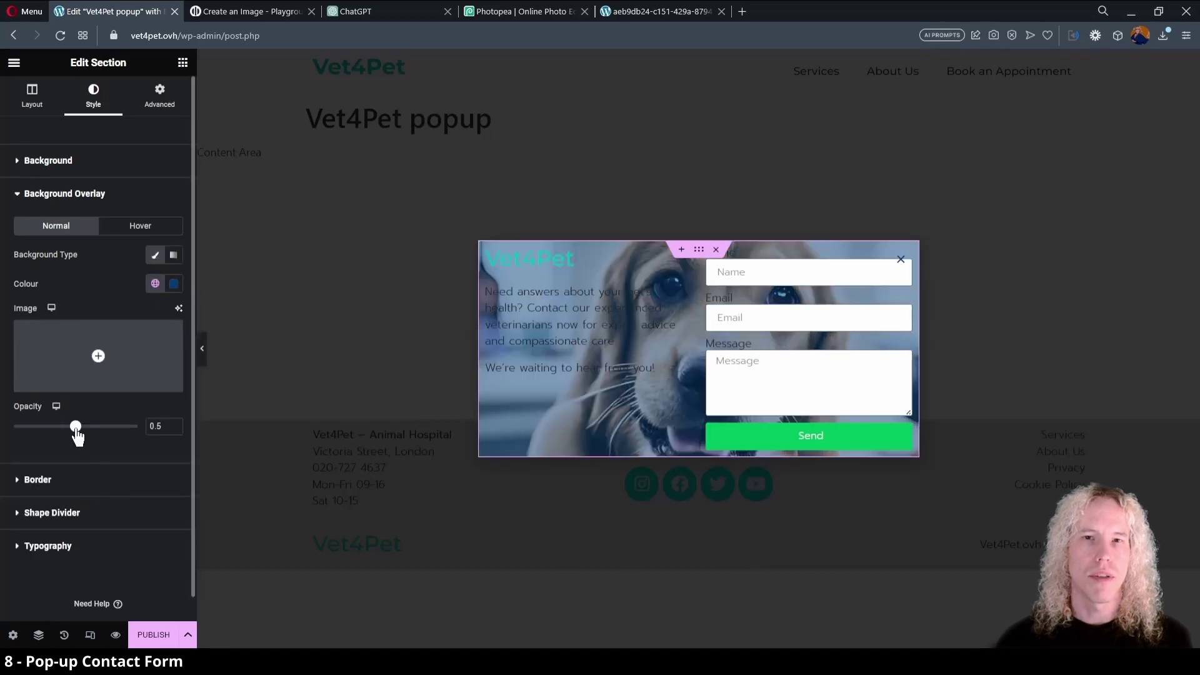
drag(75, 426, 122, 425)
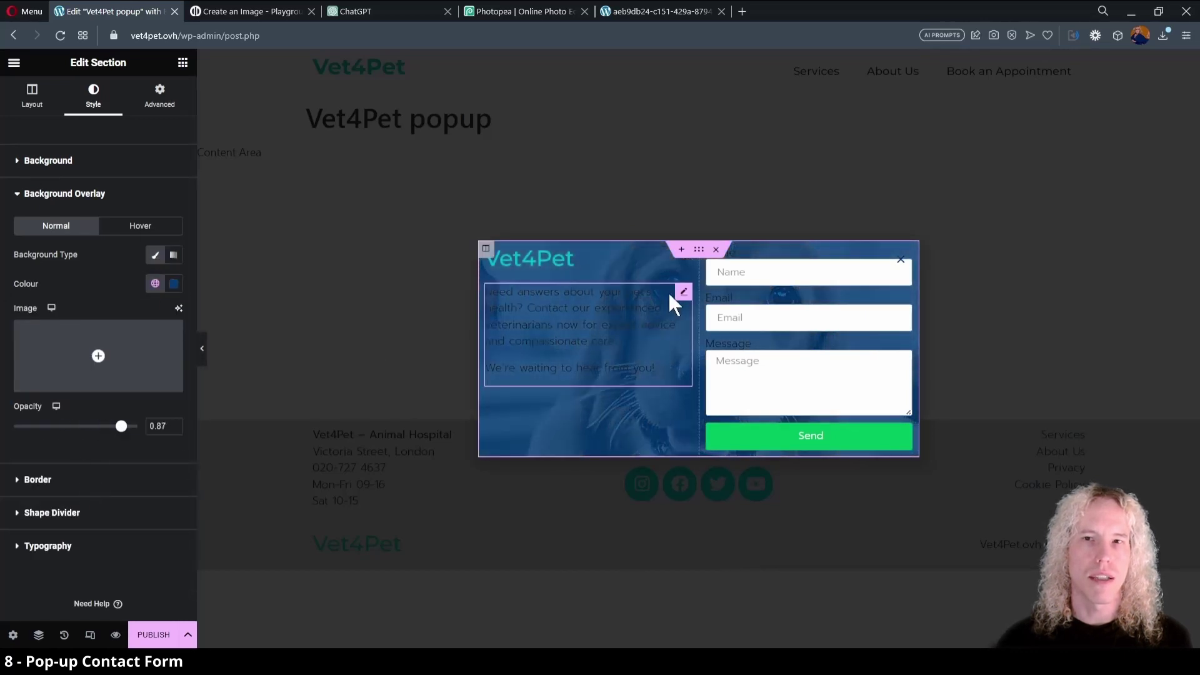
click(683, 294)
click(94, 102)
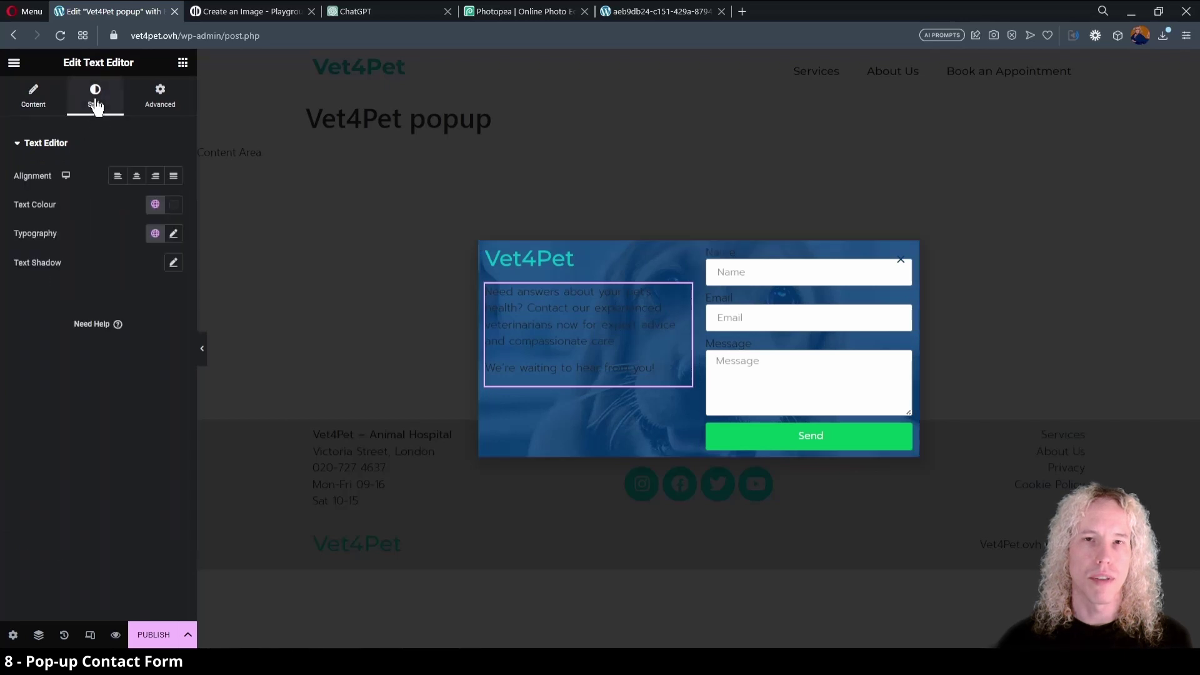
- Set the popup description's text colour to the global White, then open Popup Settings
click(155, 205)
click(71, 364)
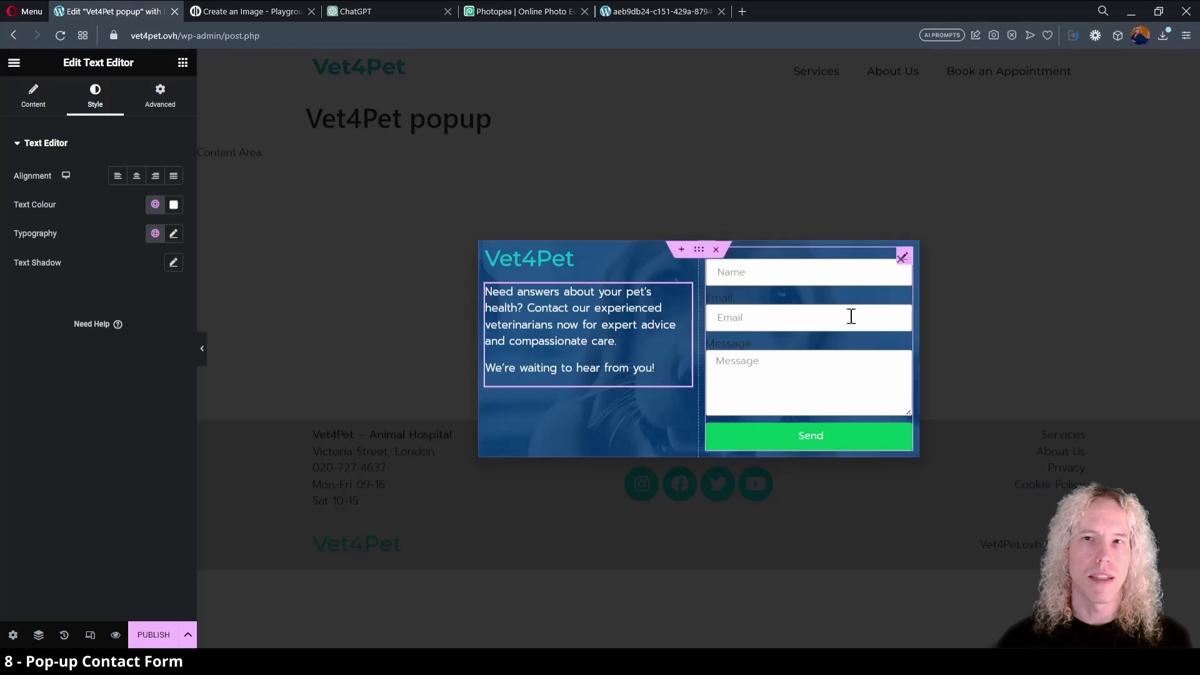
click(13, 635)
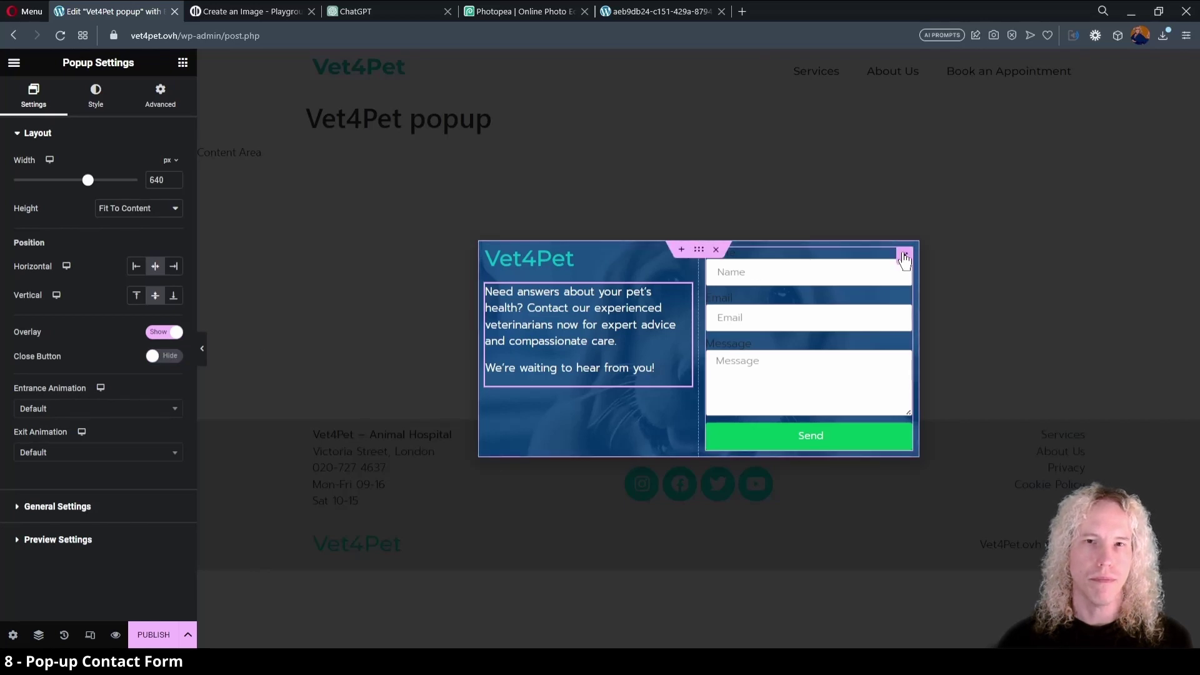
- Inspect the popup form's Name, Email and Message field settings
click(904, 256)
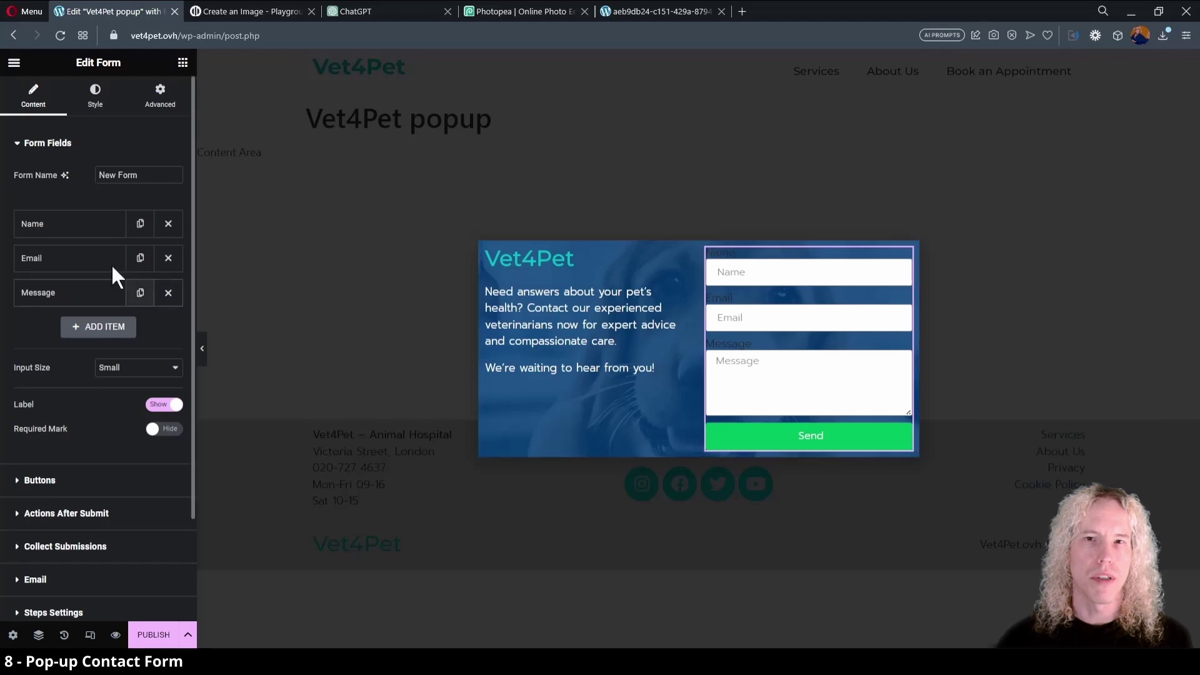
click(68, 225)
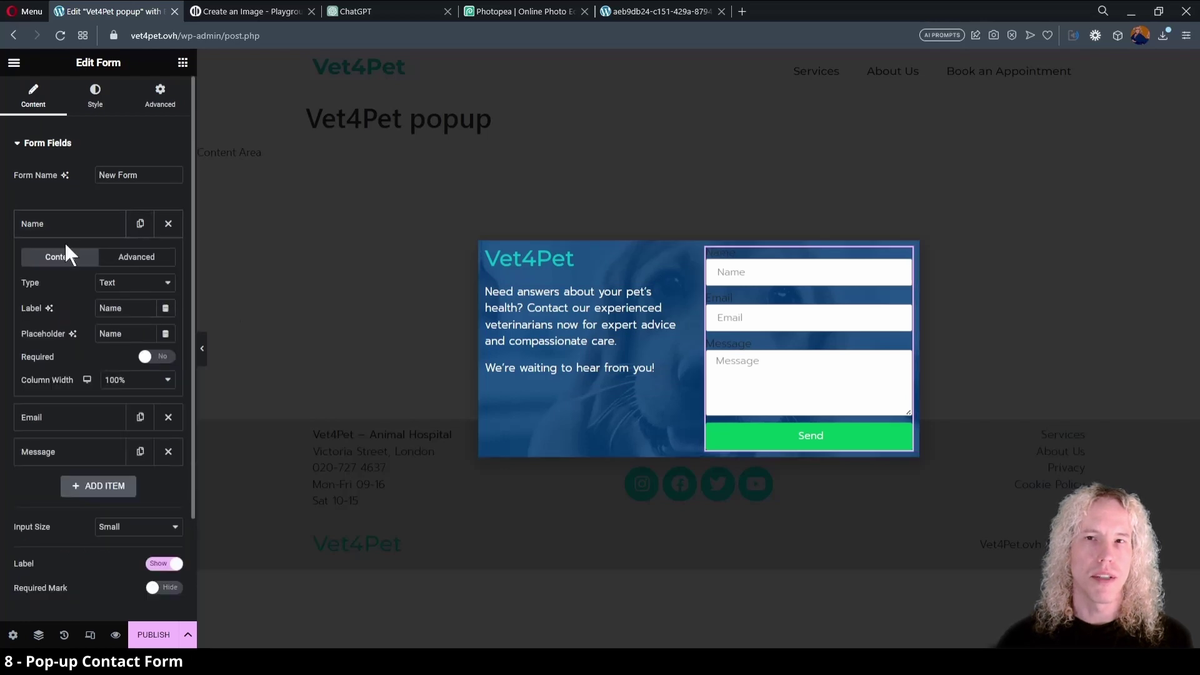
click(62, 436)
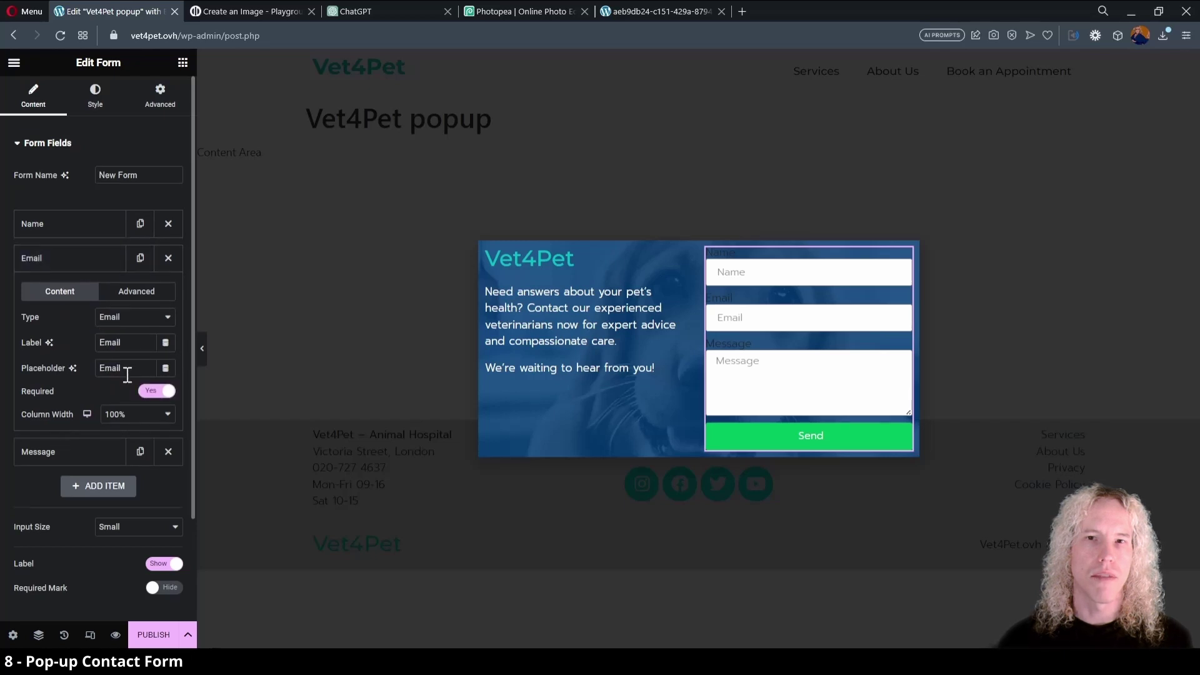
click(73, 451)
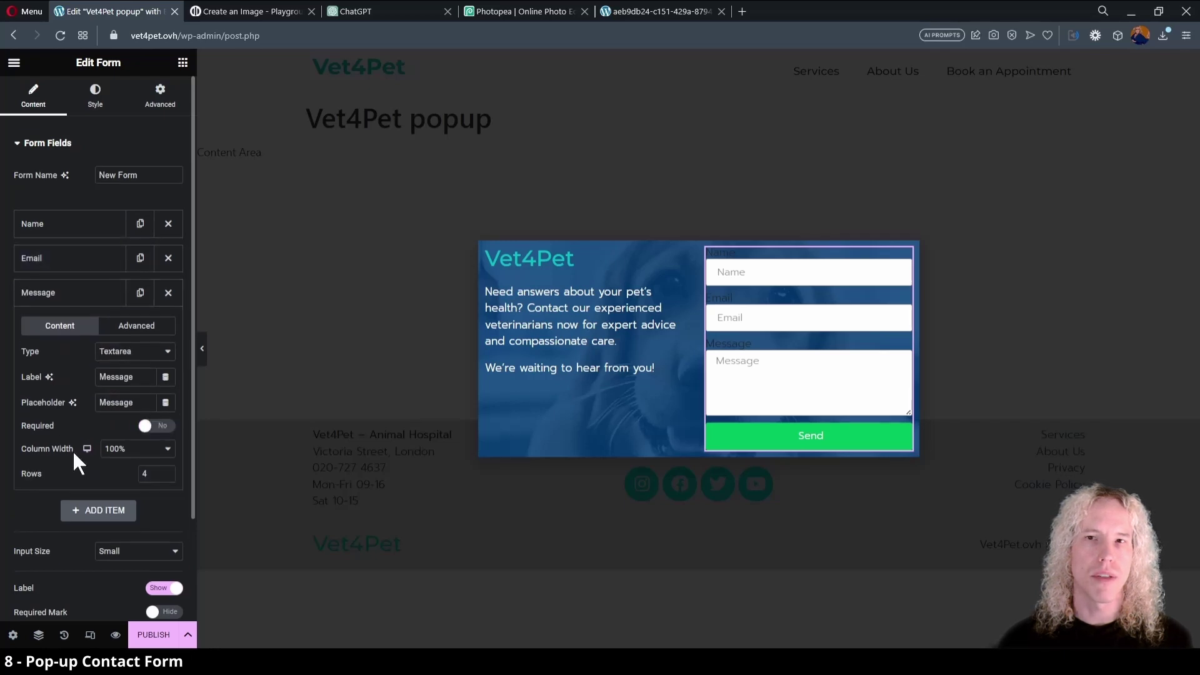
- Open Actions After Submit and check the Email action's recipient address
scroll(64, 562, down, 4)
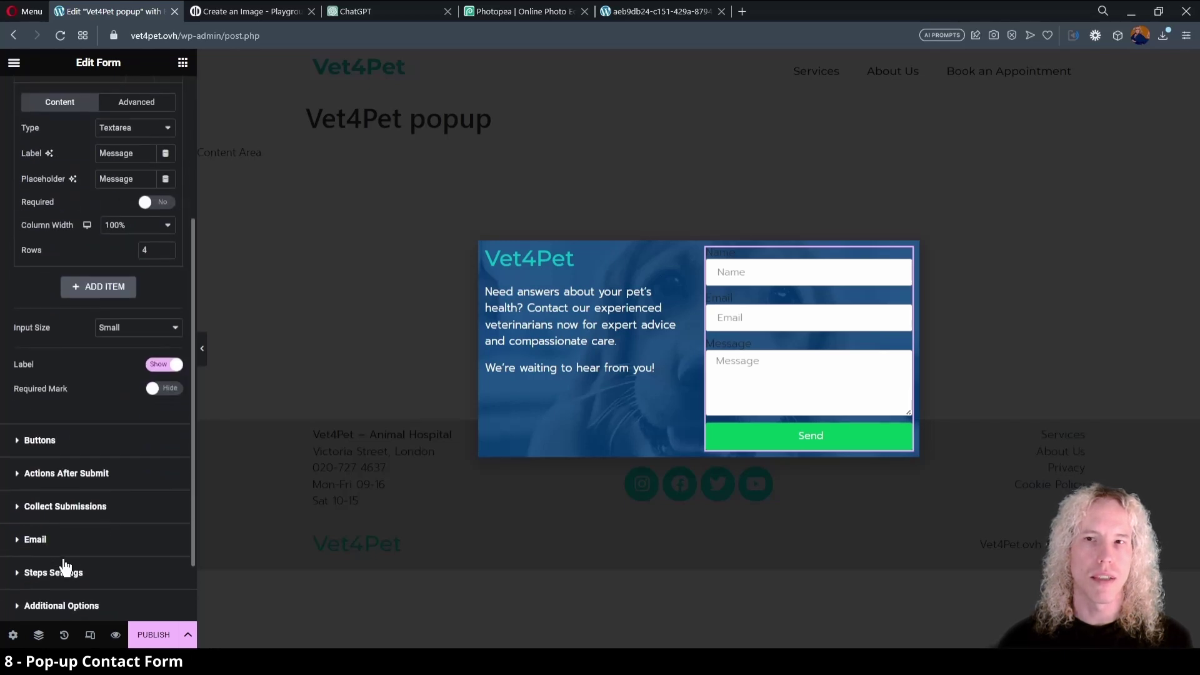
click(53, 475)
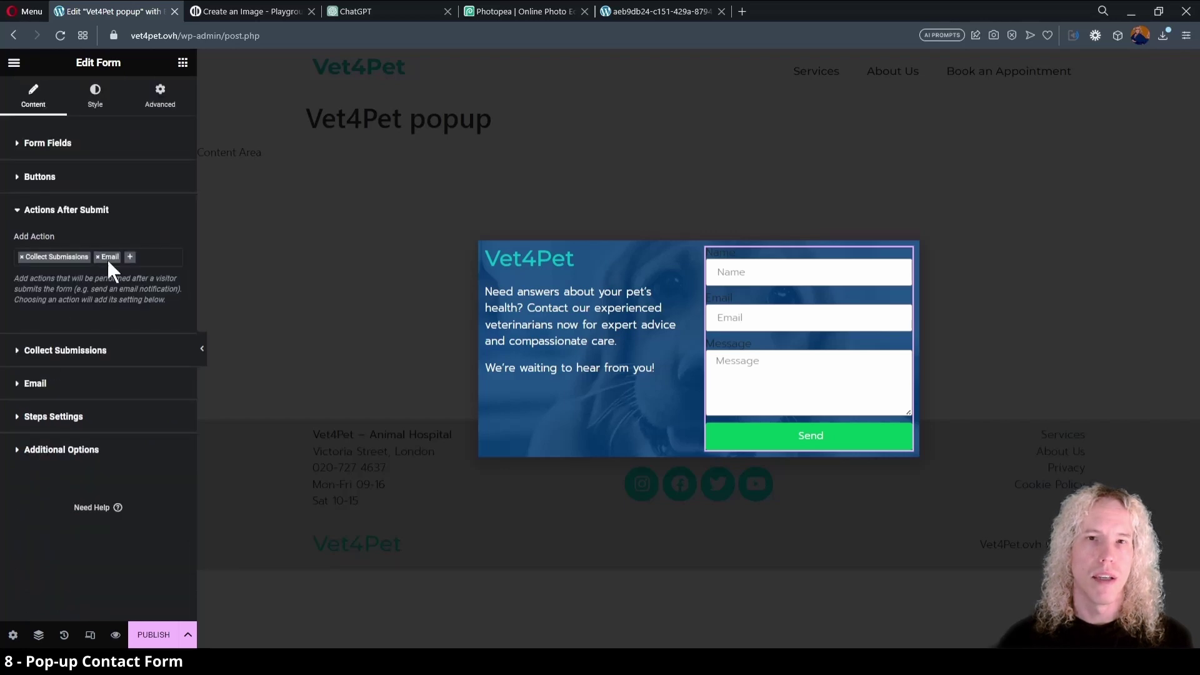
click(36, 384)
click(101, 322)
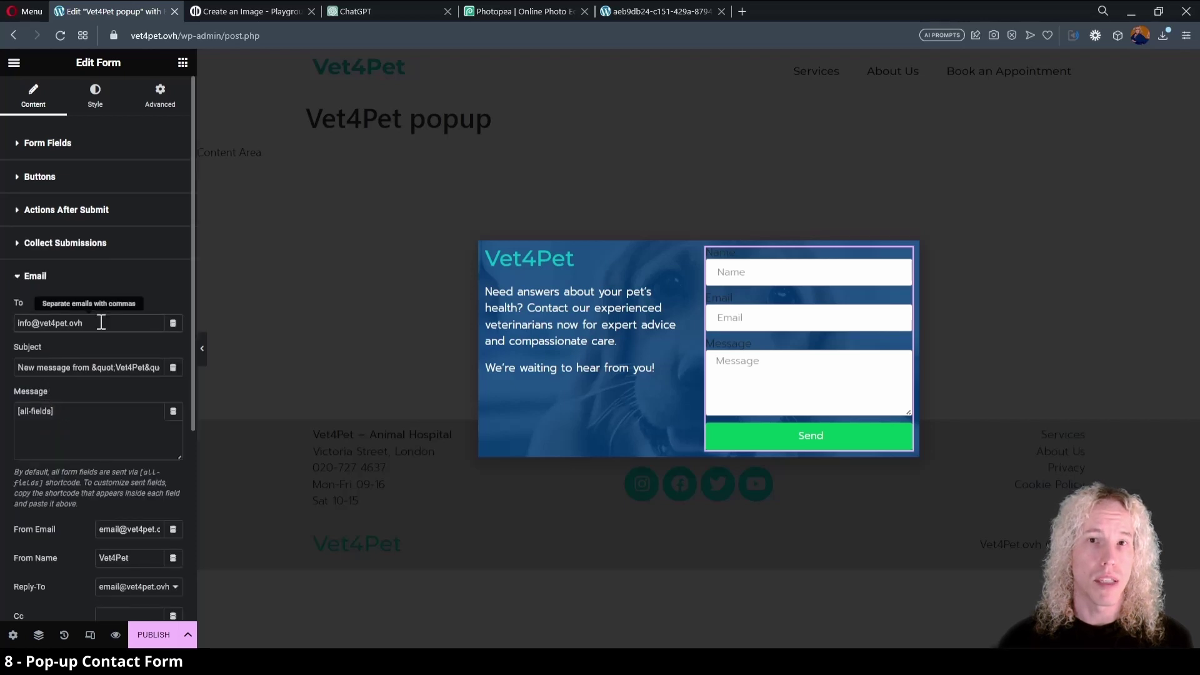
drag(102, 322, 2, 326)
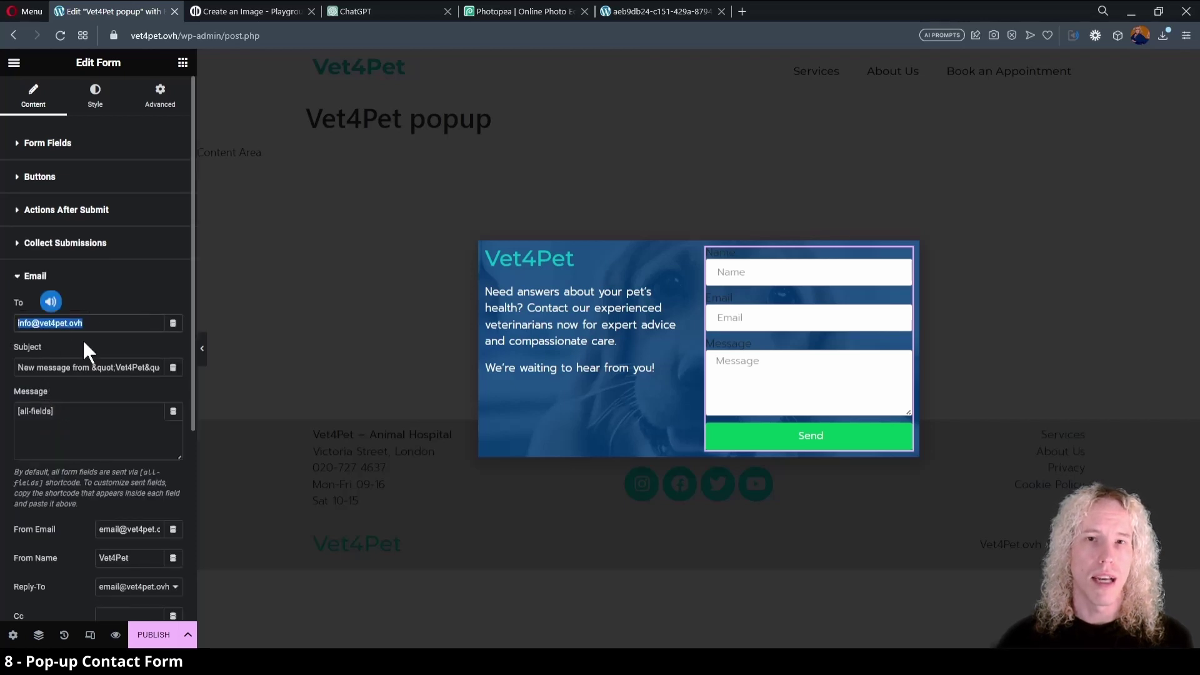
click(115, 323)
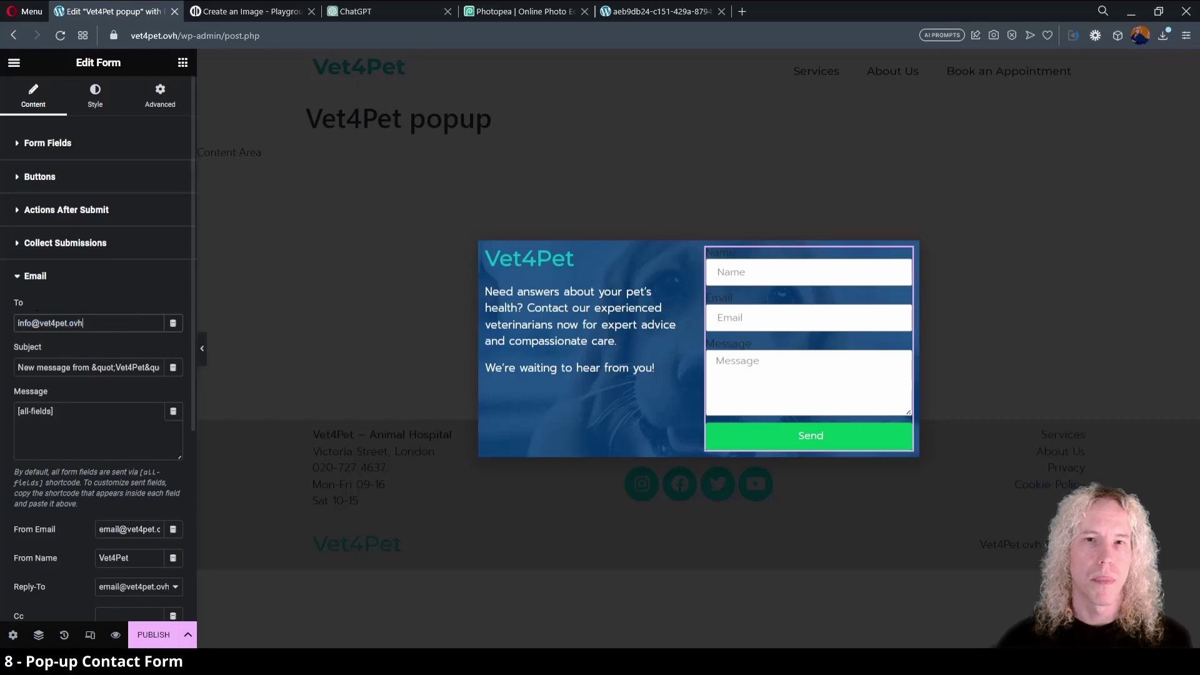
- Publish the popup on the Front Page, triggered after 30 seconds of inactivity or on exit intent
click(148, 635)
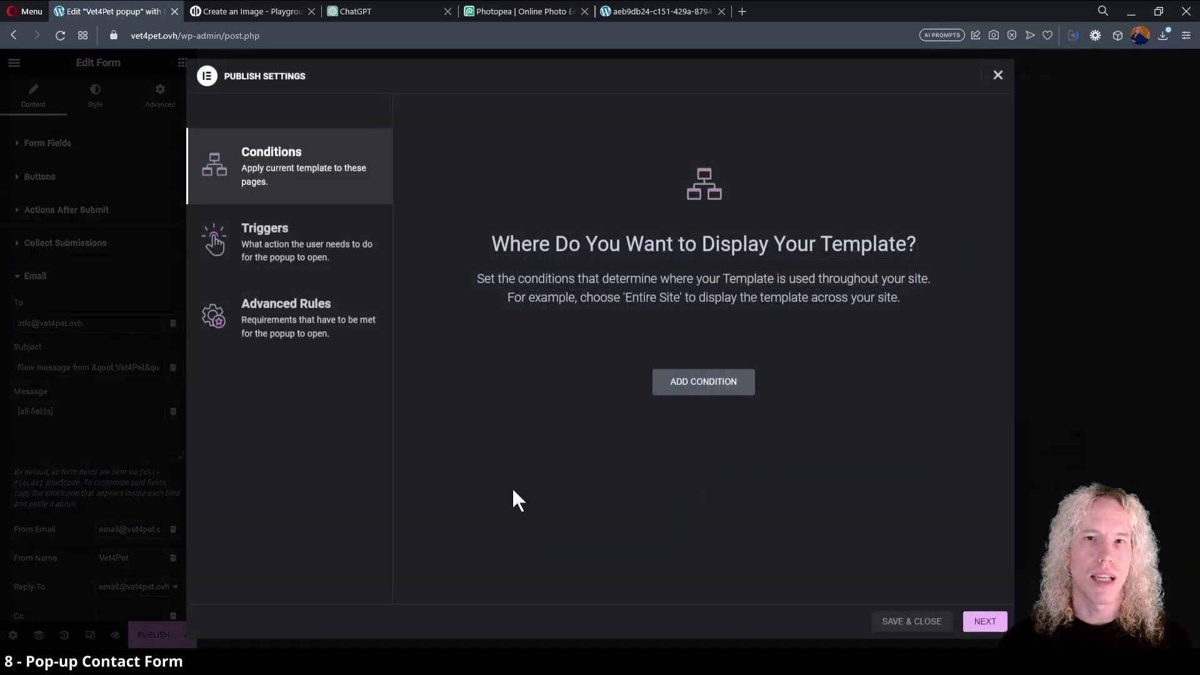
click(719, 387)
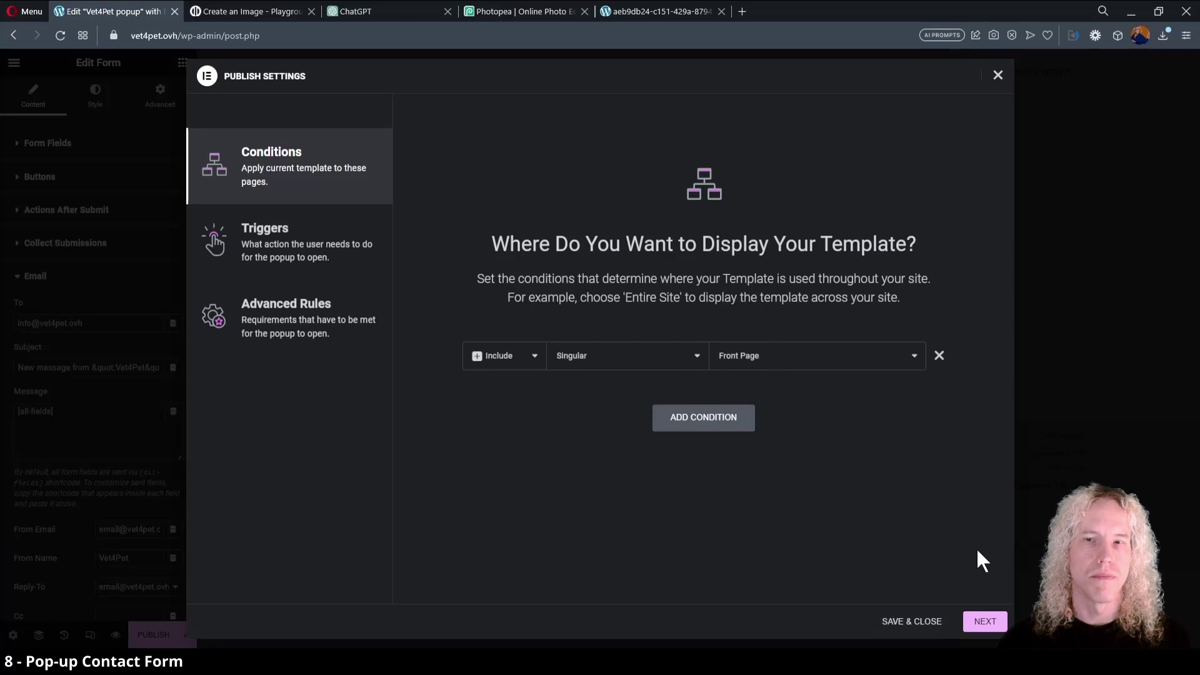
click(983, 621)
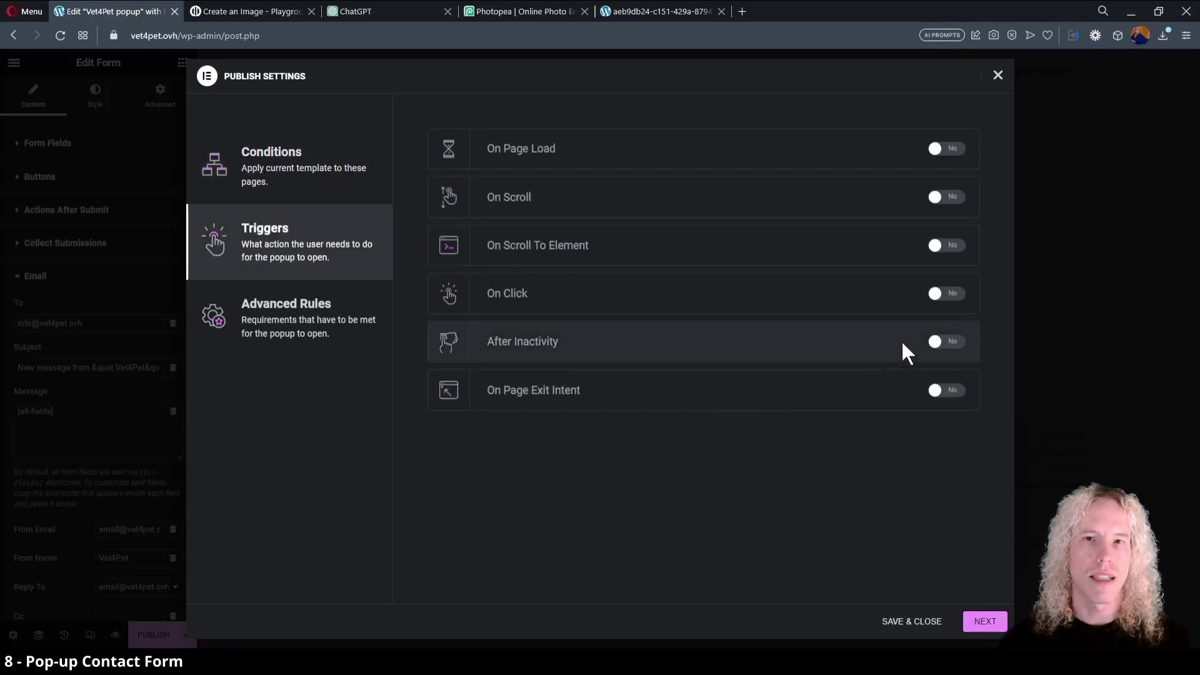
click(938, 344)
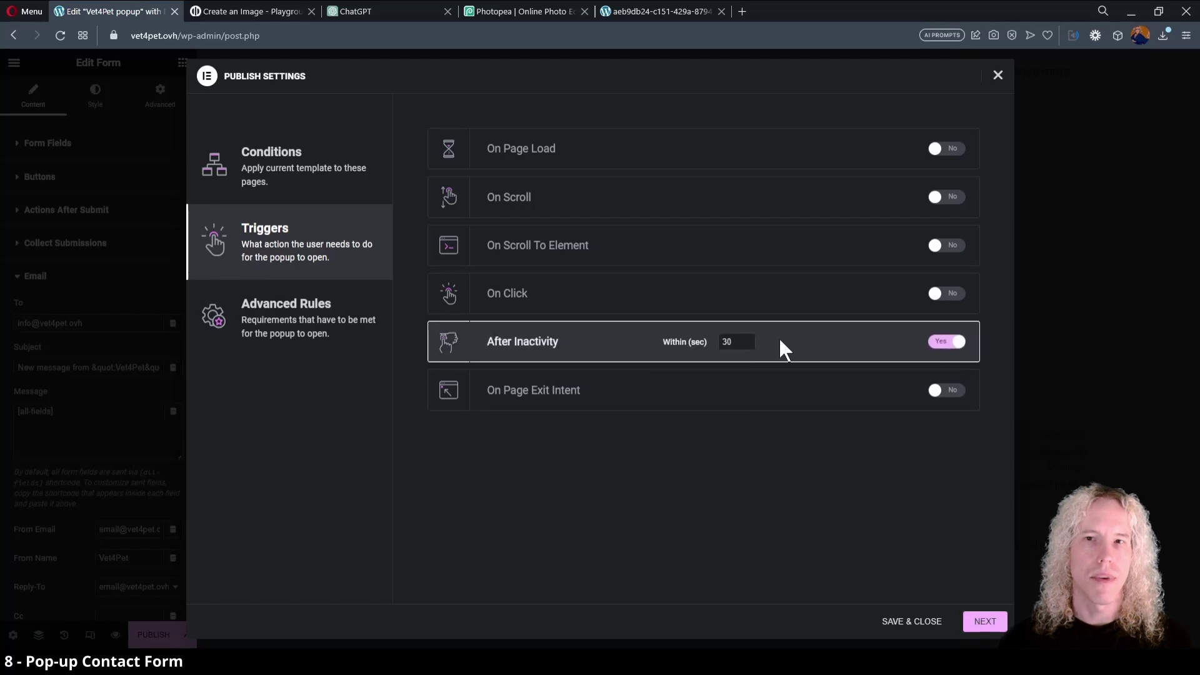
click(955, 398)
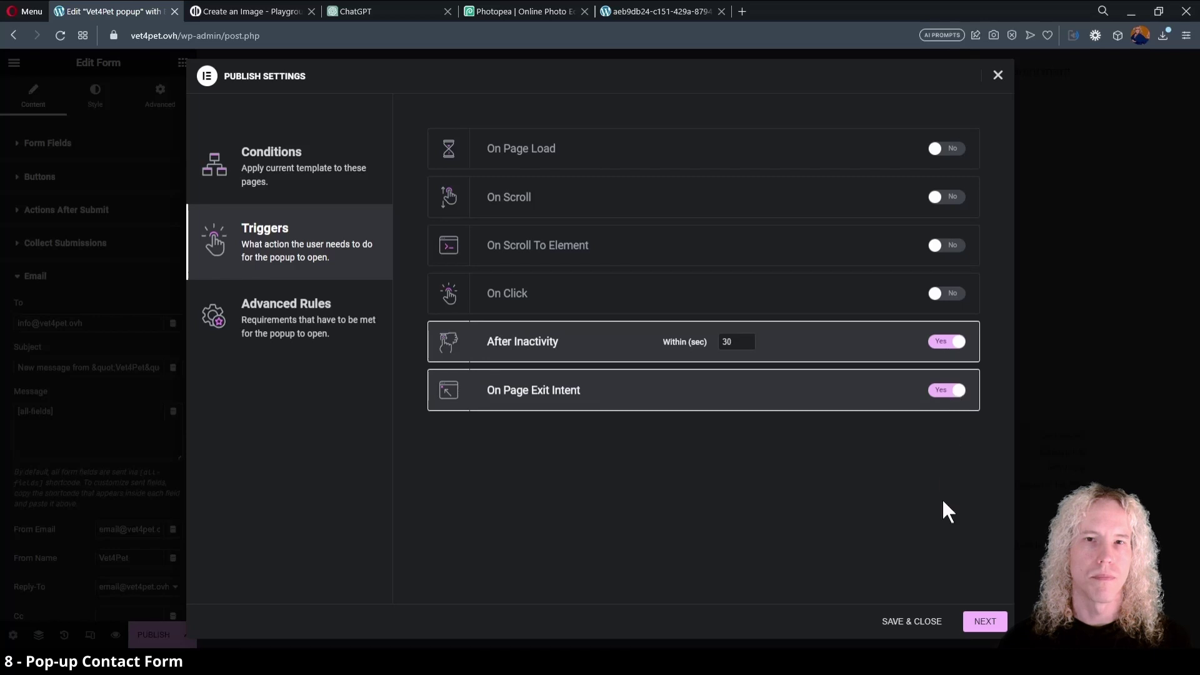
click(982, 622)
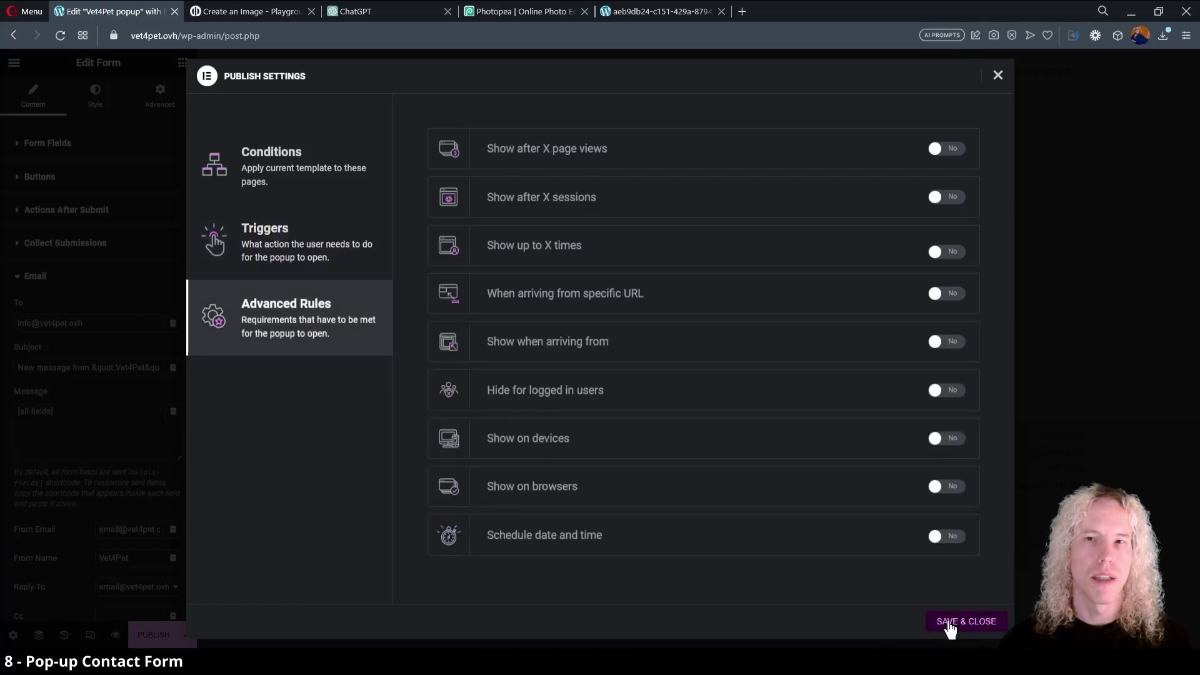
click(947, 622)
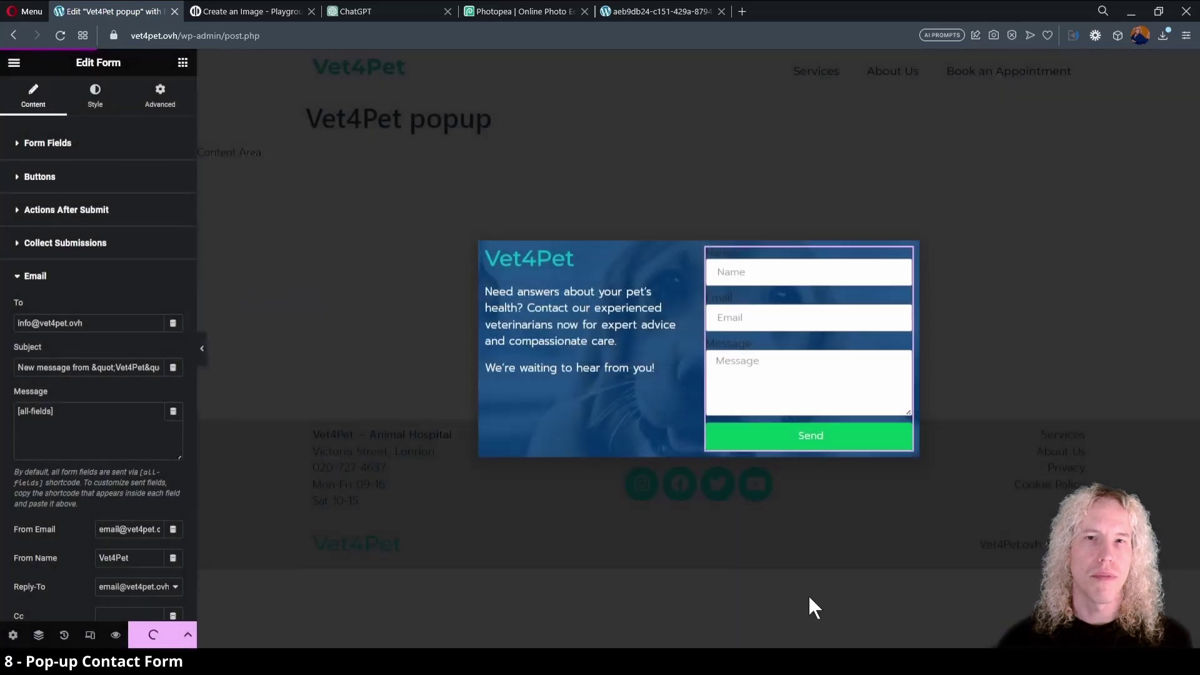
- Set the form column width to 96% in mobile view and update the popup
click(92, 635)
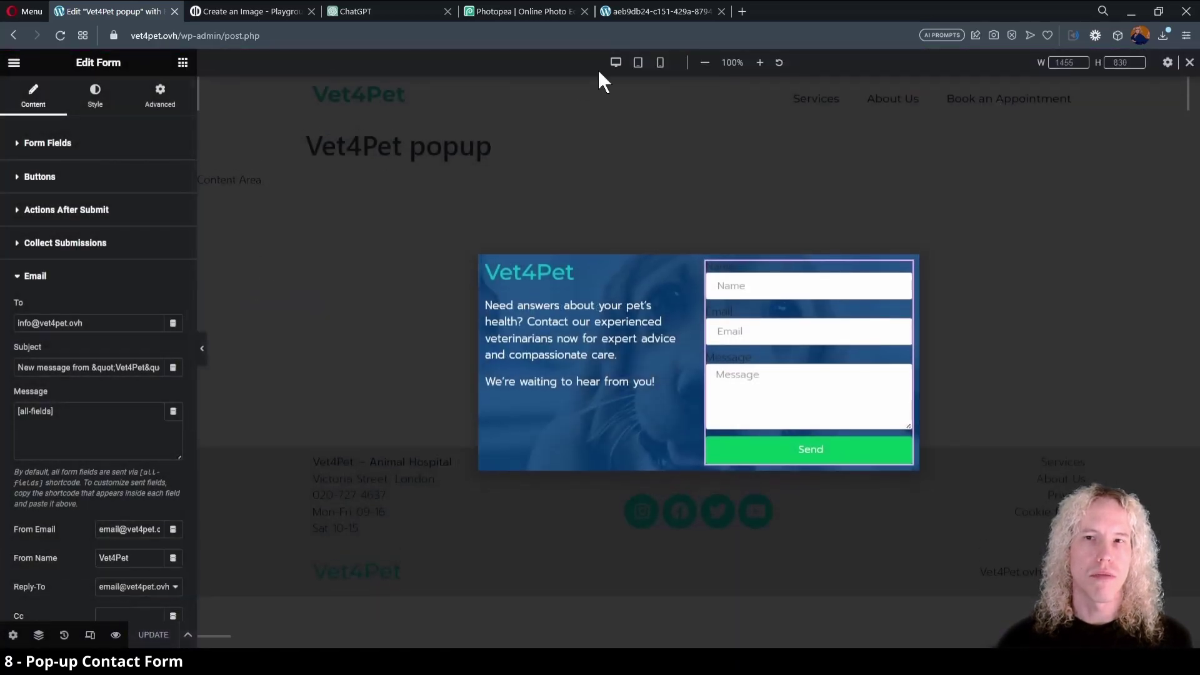
click(661, 62)
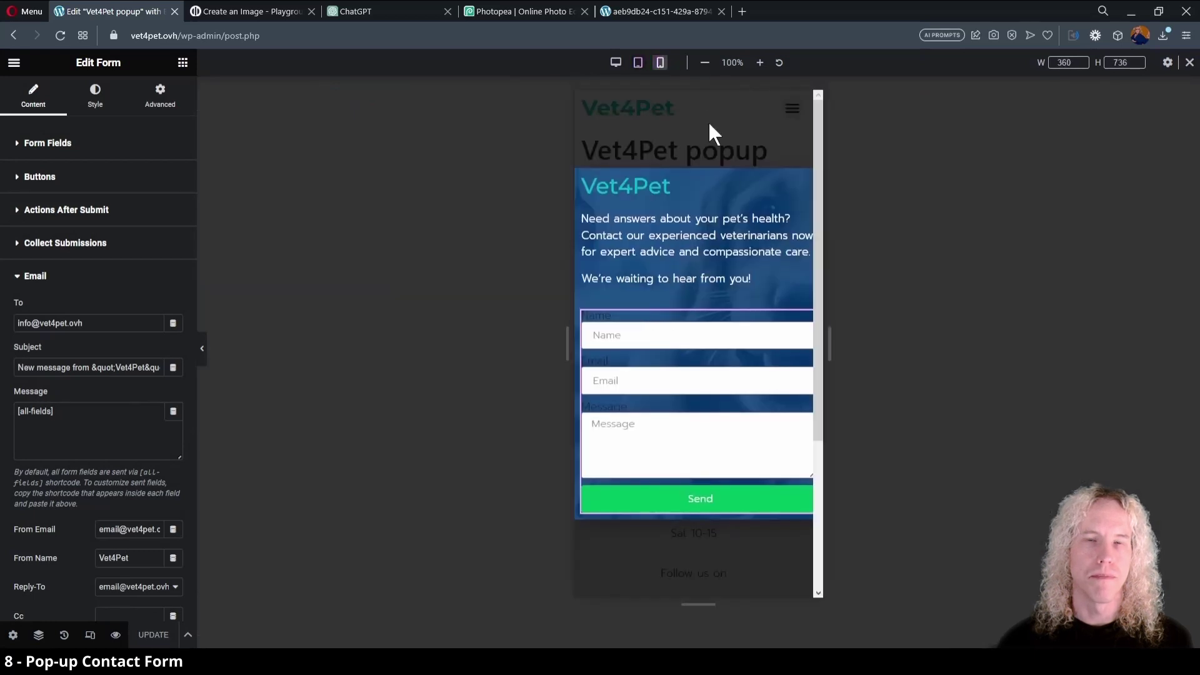
click(581, 312)
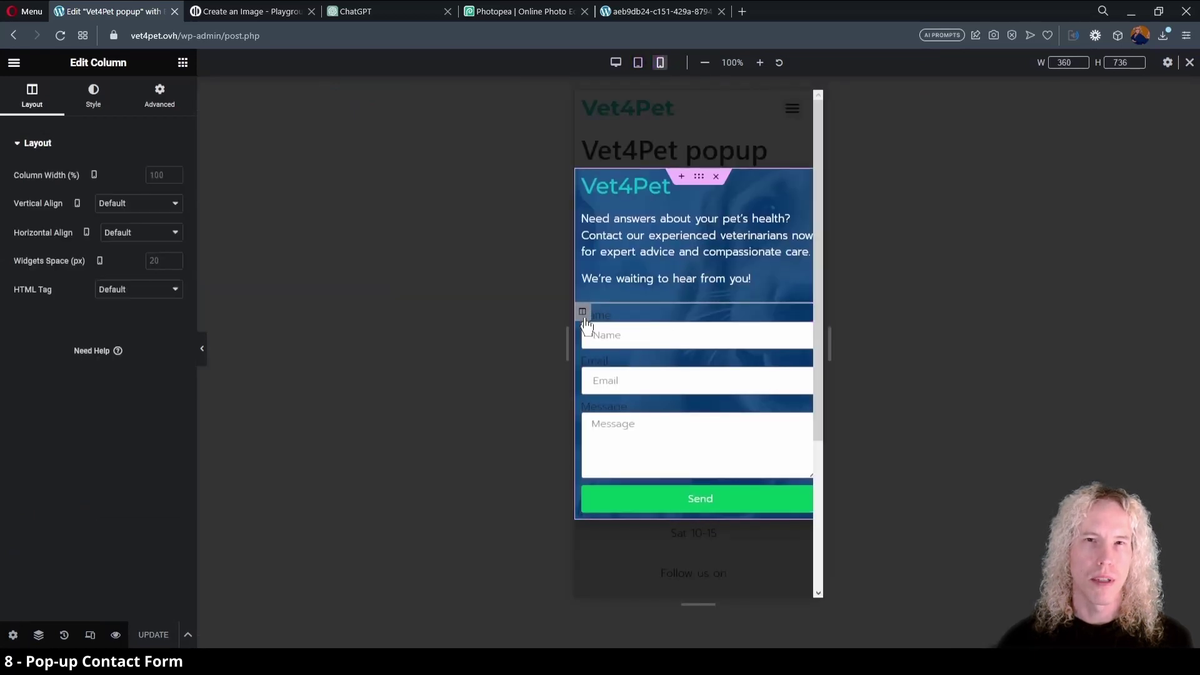
text(96)
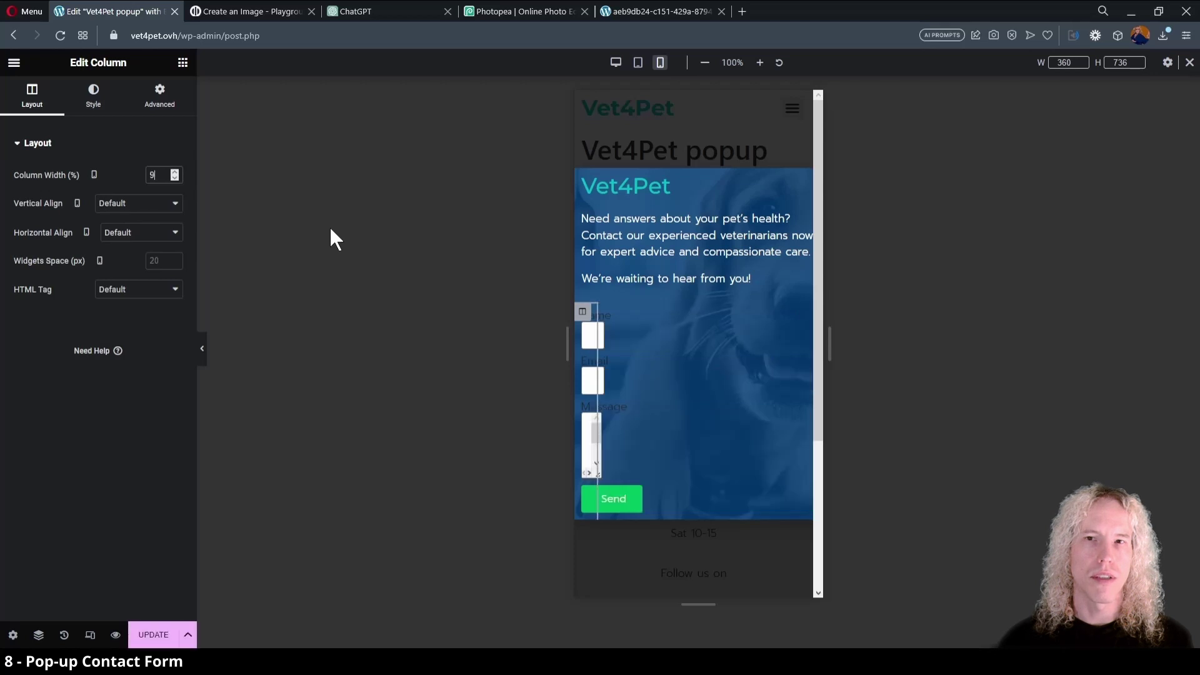
click(160, 633)
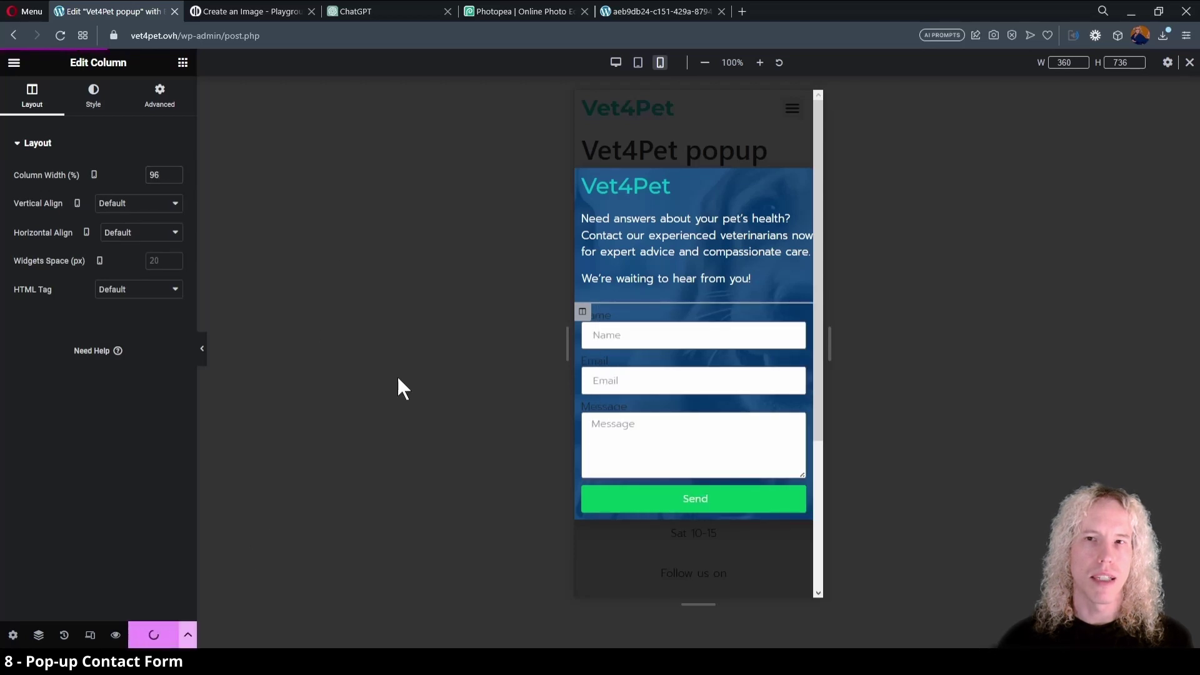
click(615, 63)
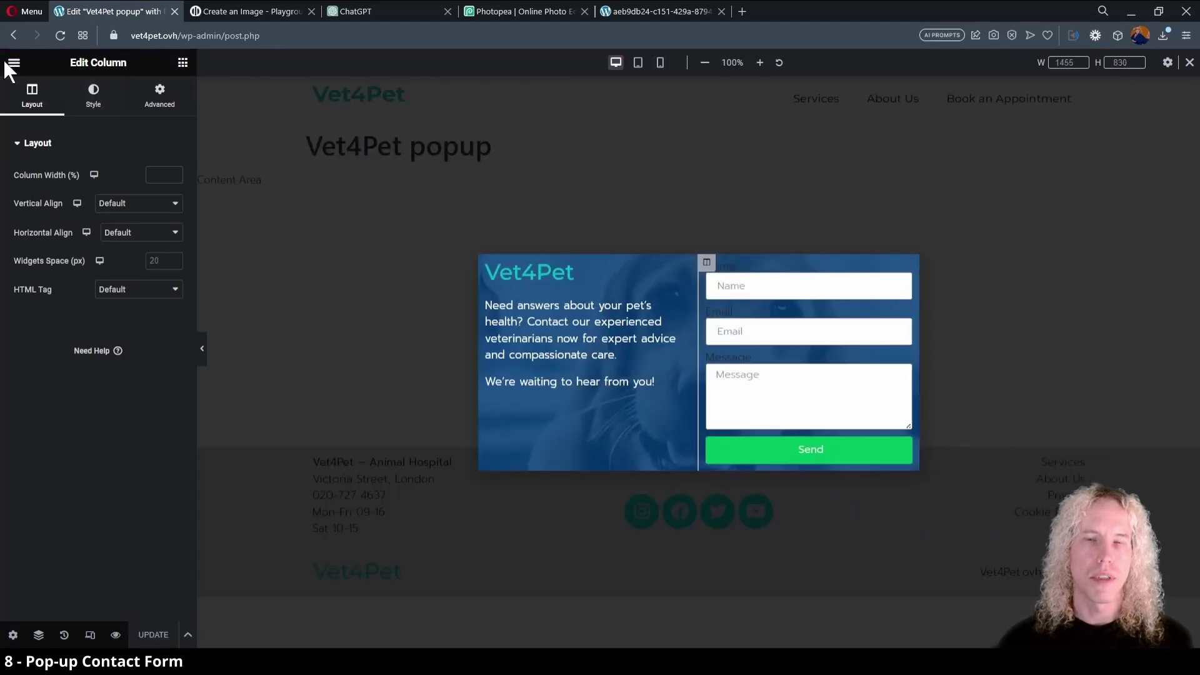
click(14, 65)
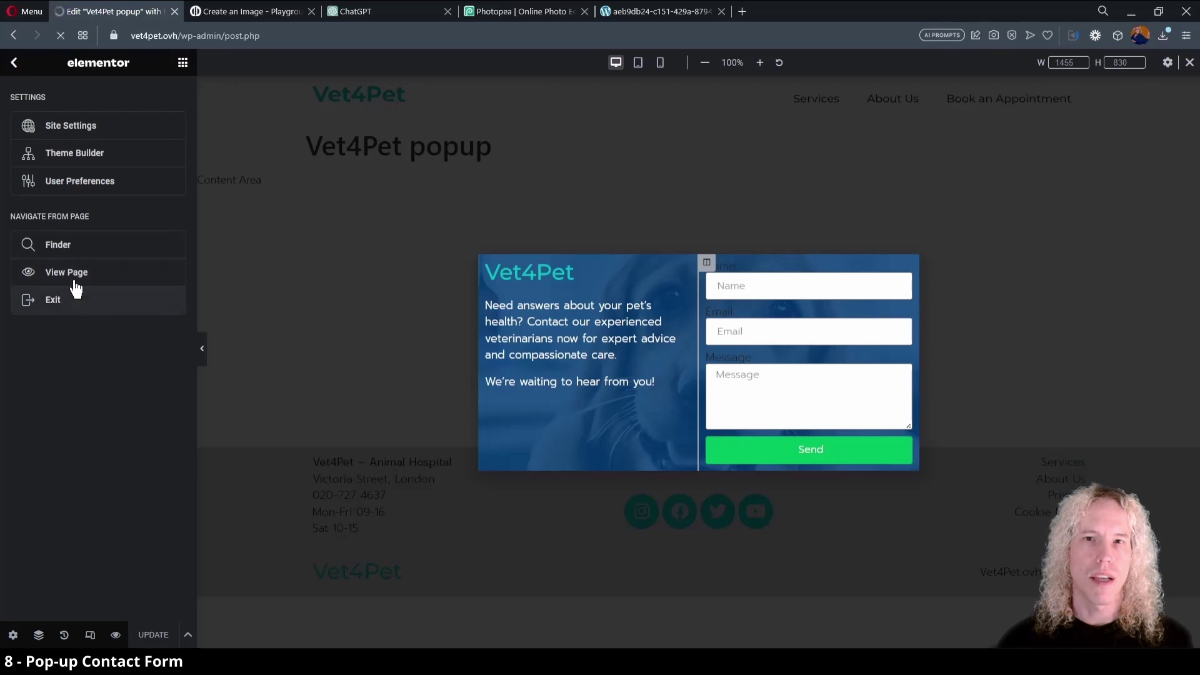
- Open the home page in Elementor and make the Victoria St, London button text global White
click(76, 301)
mouse_move(61, 60)
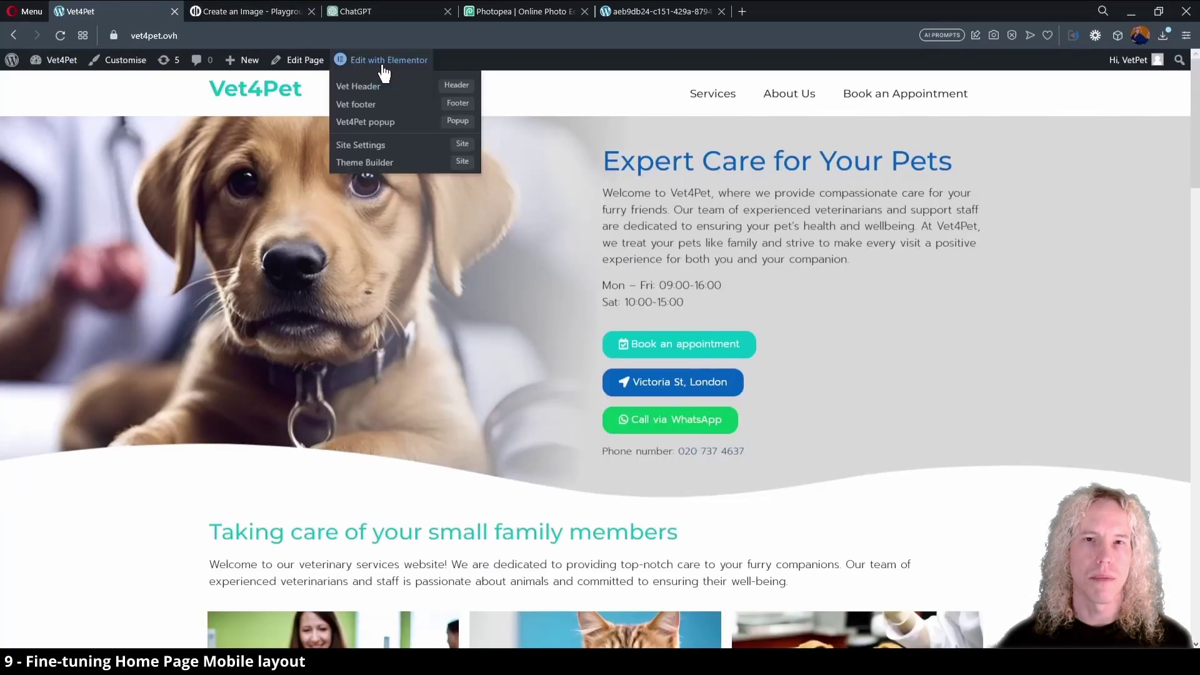
click(383, 67)
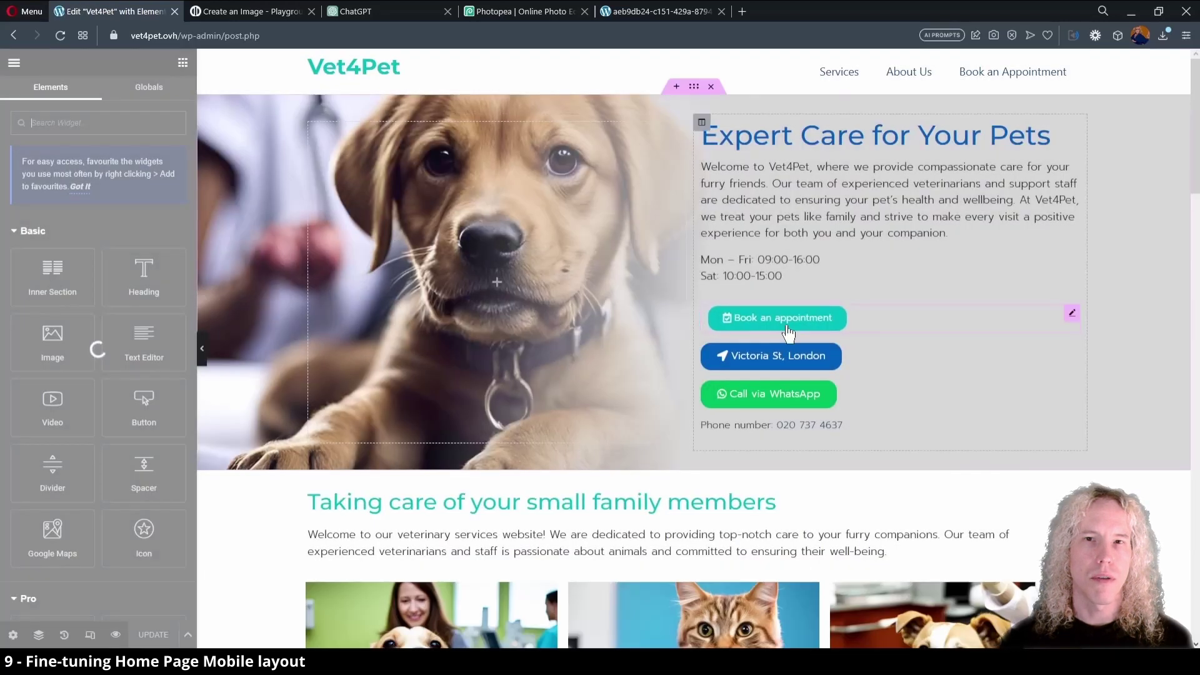
click(1040, 361)
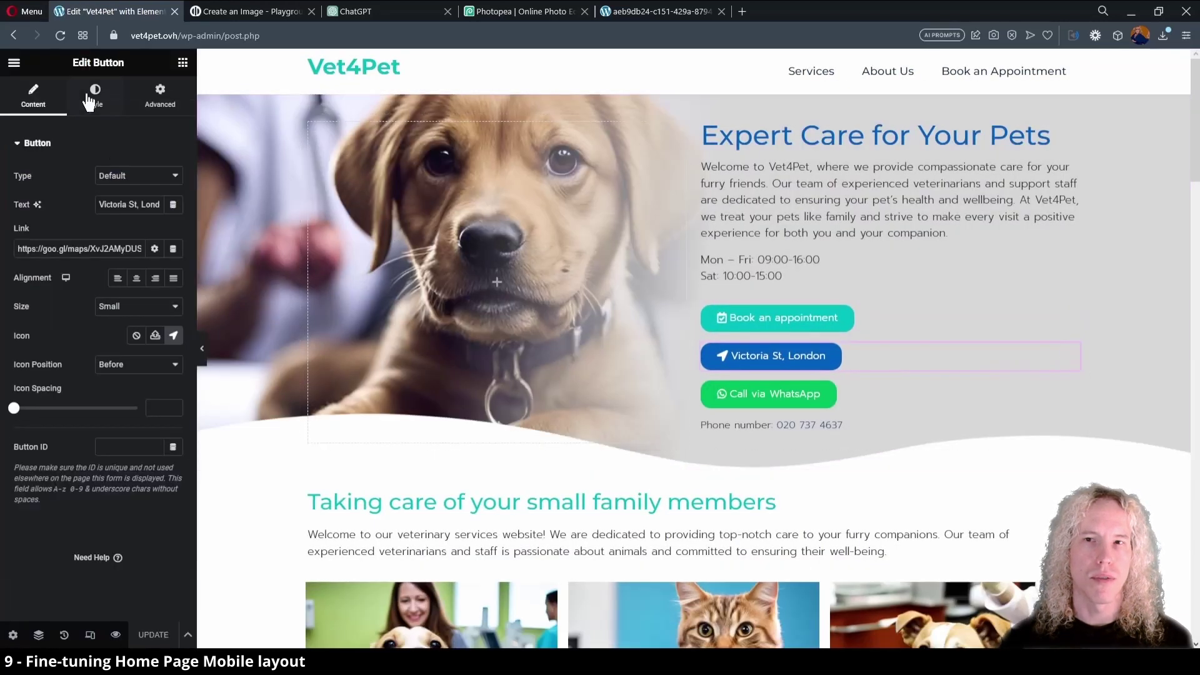
click(95, 93)
key(ctrl+shift+m)
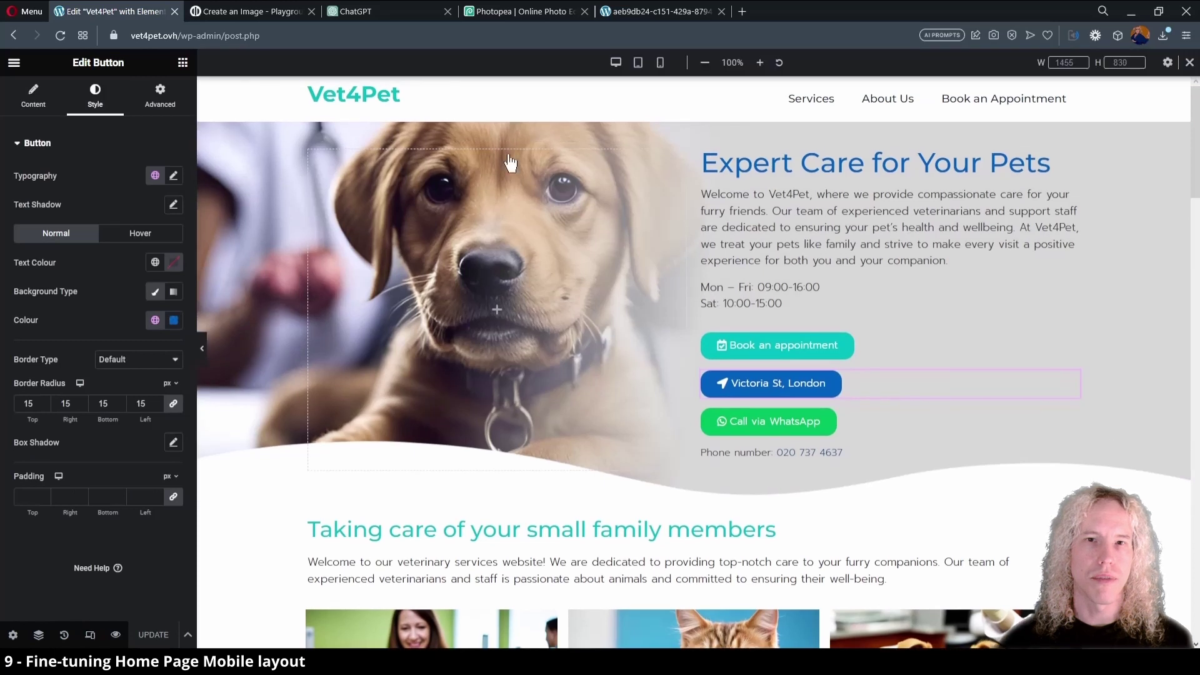
click(661, 63)
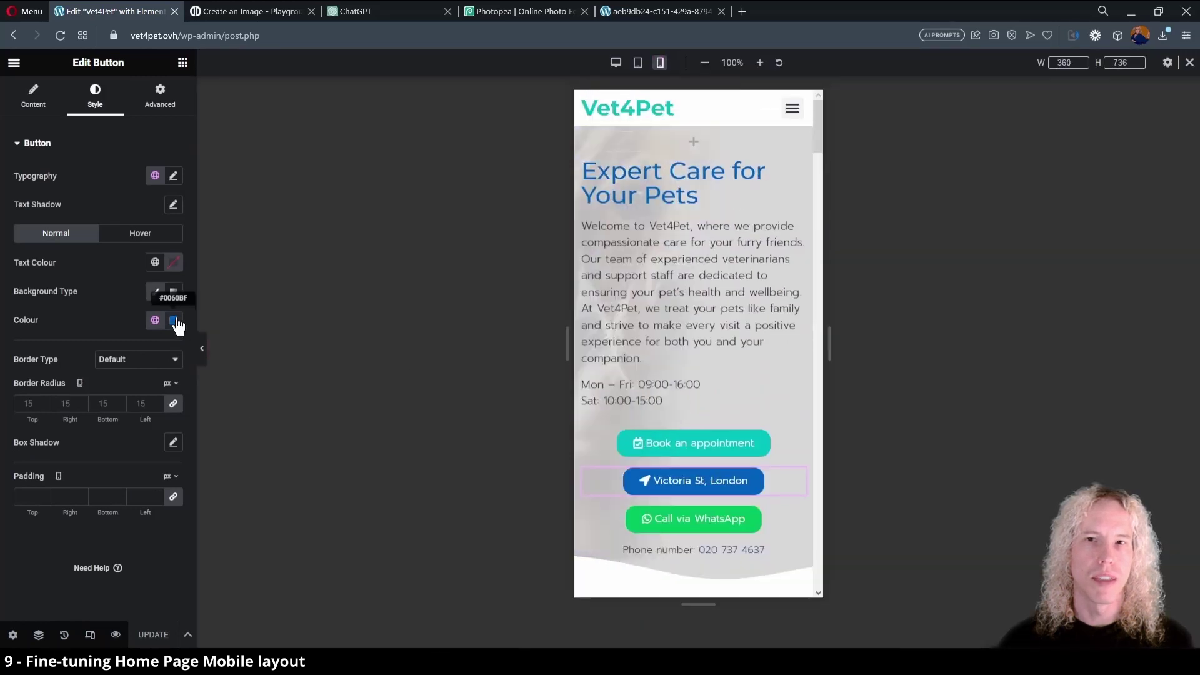
click(155, 263)
click(47, 422)
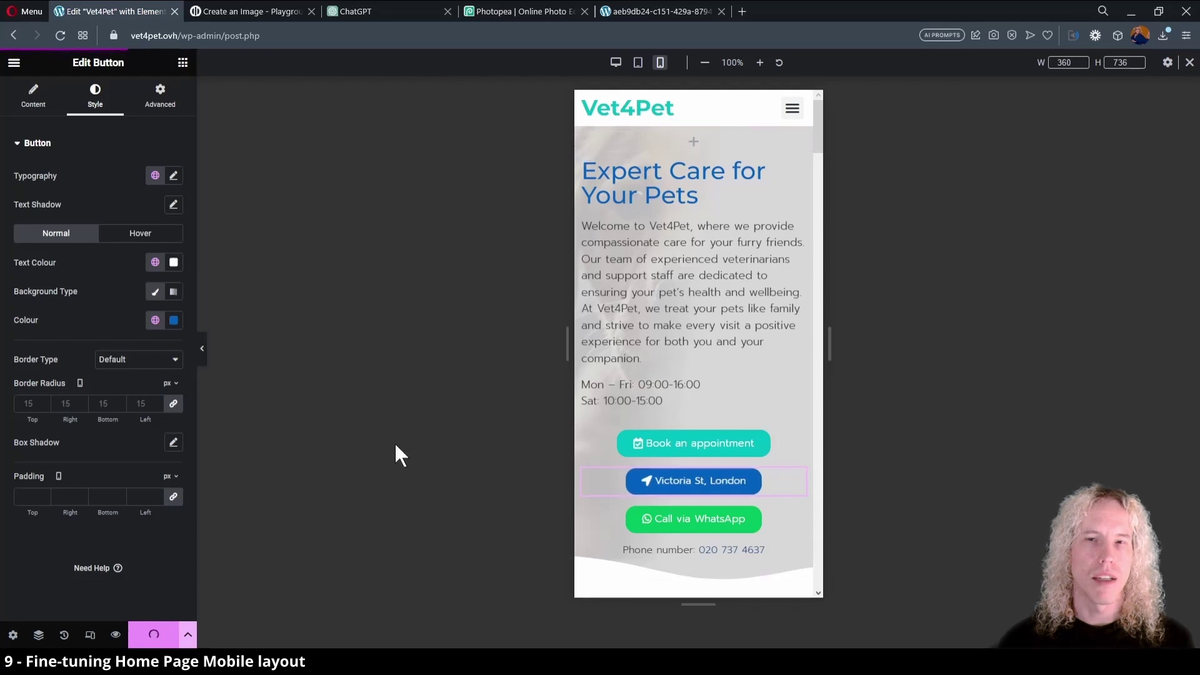
- Make the WhatsApp and Book an appointment button texts global White, then update the page
click(733, 539)
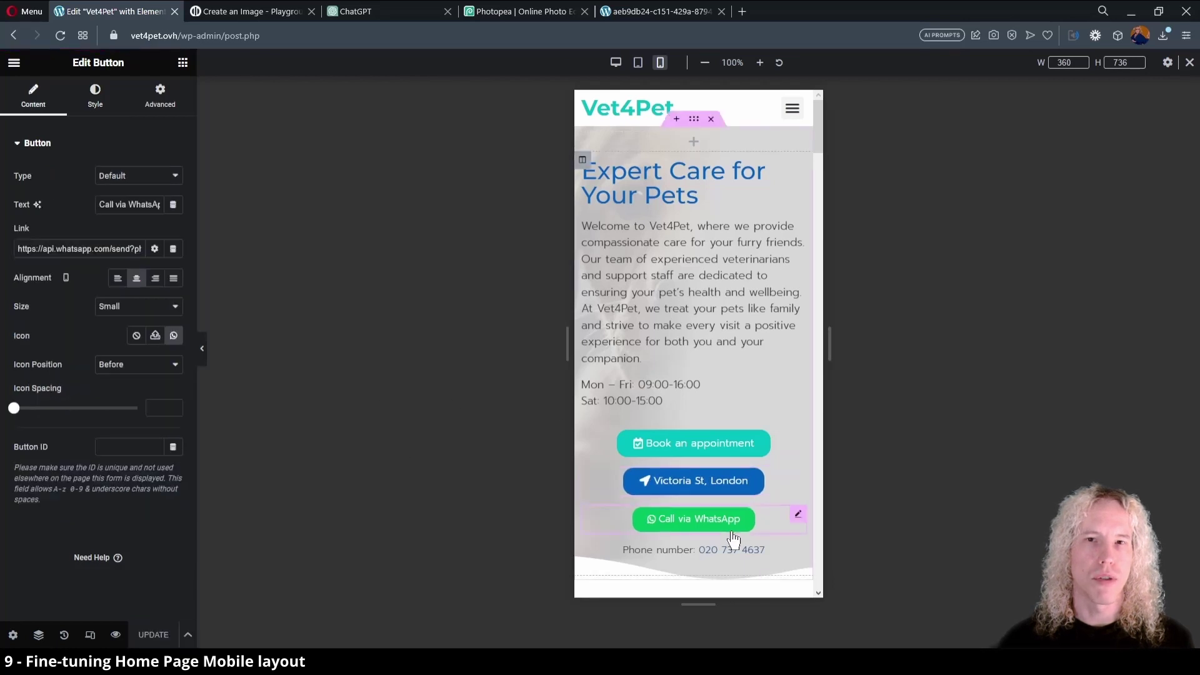
click(94, 107)
click(155, 263)
click(90, 421)
click(641, 445)
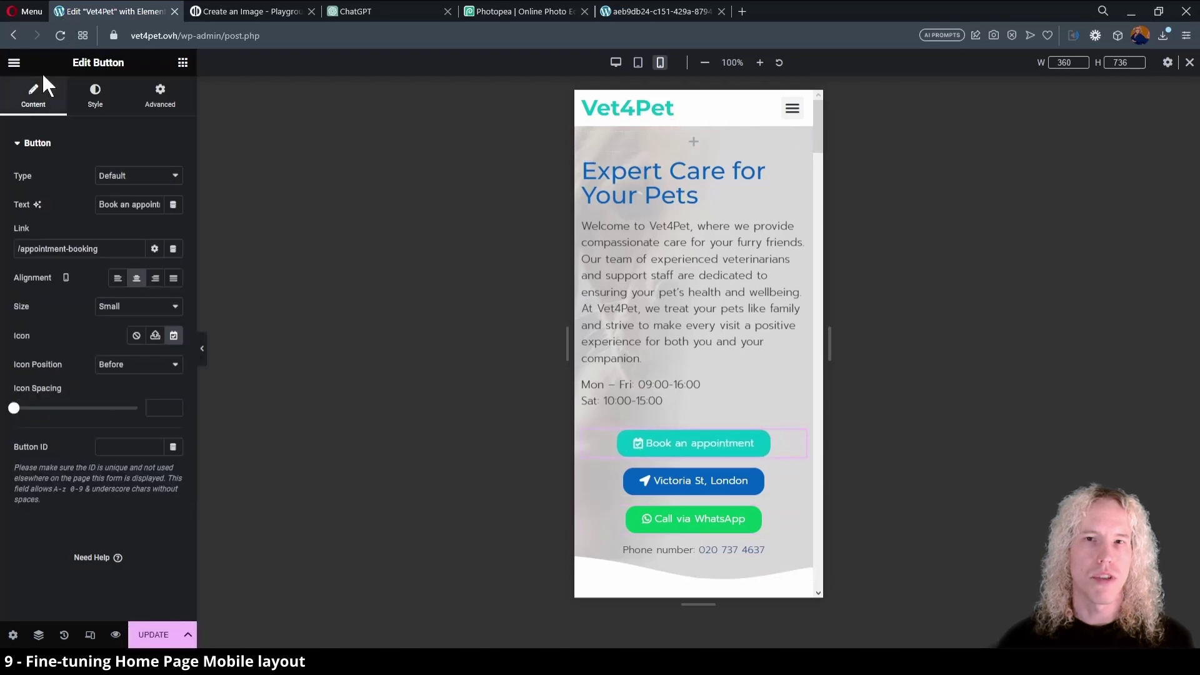
click(95, 97)
click(155, 262)
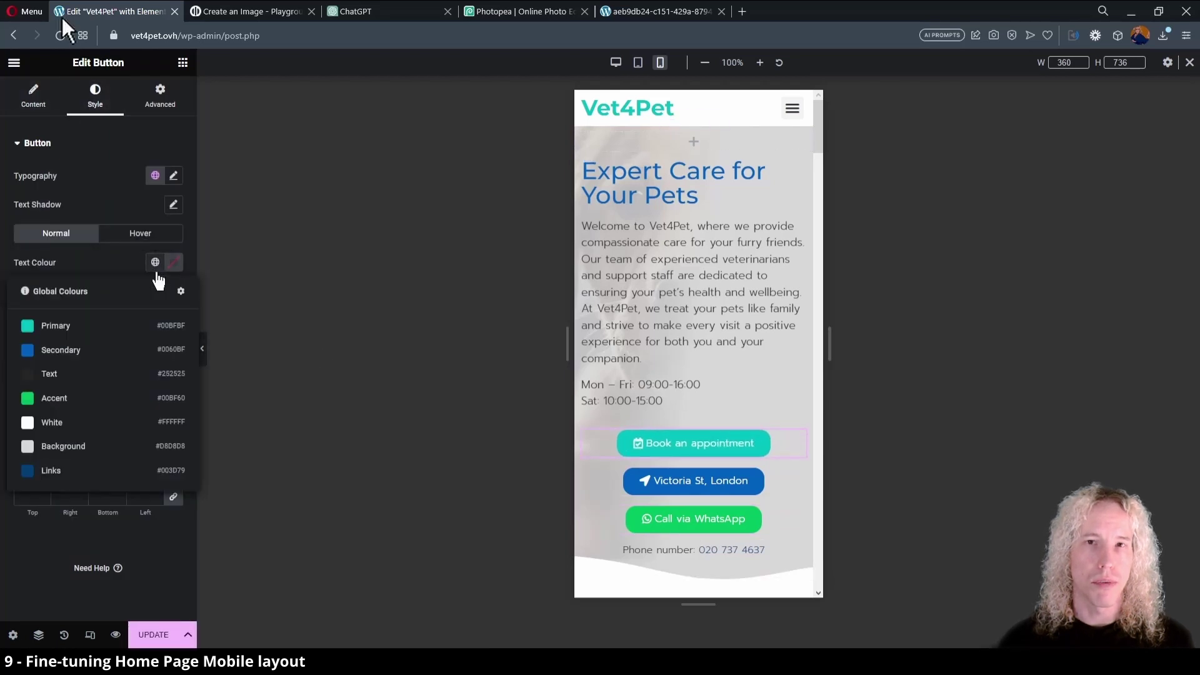
click(97, 422)
click(153, 634)
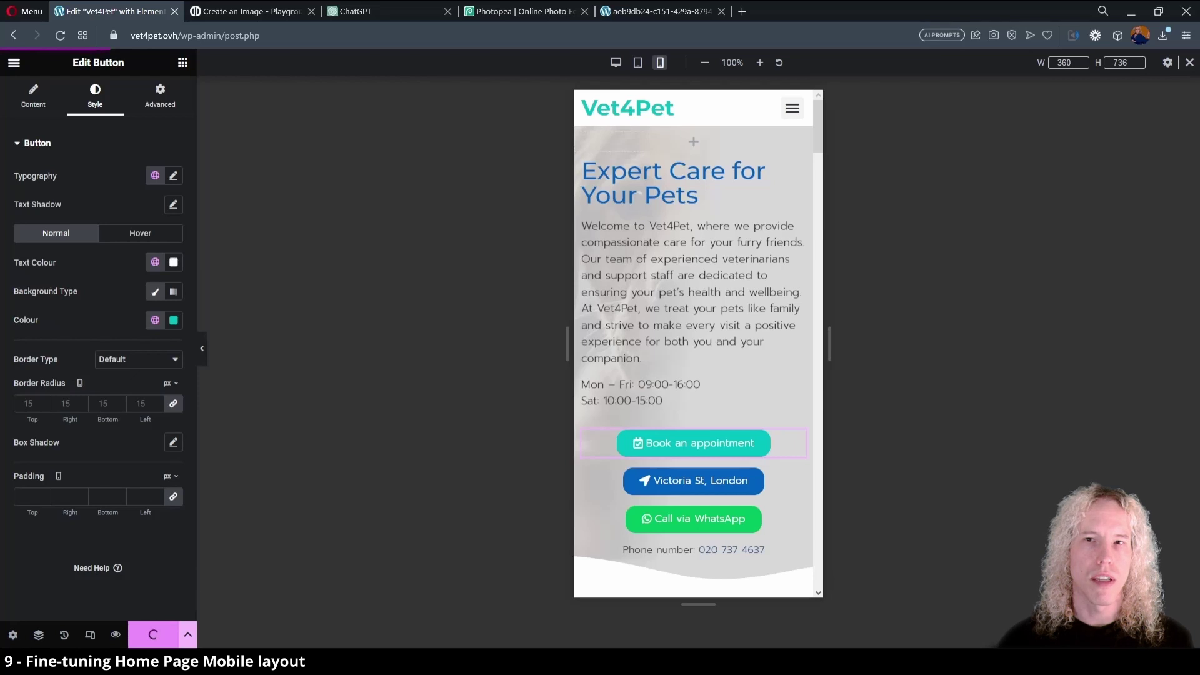
click(662, 14)
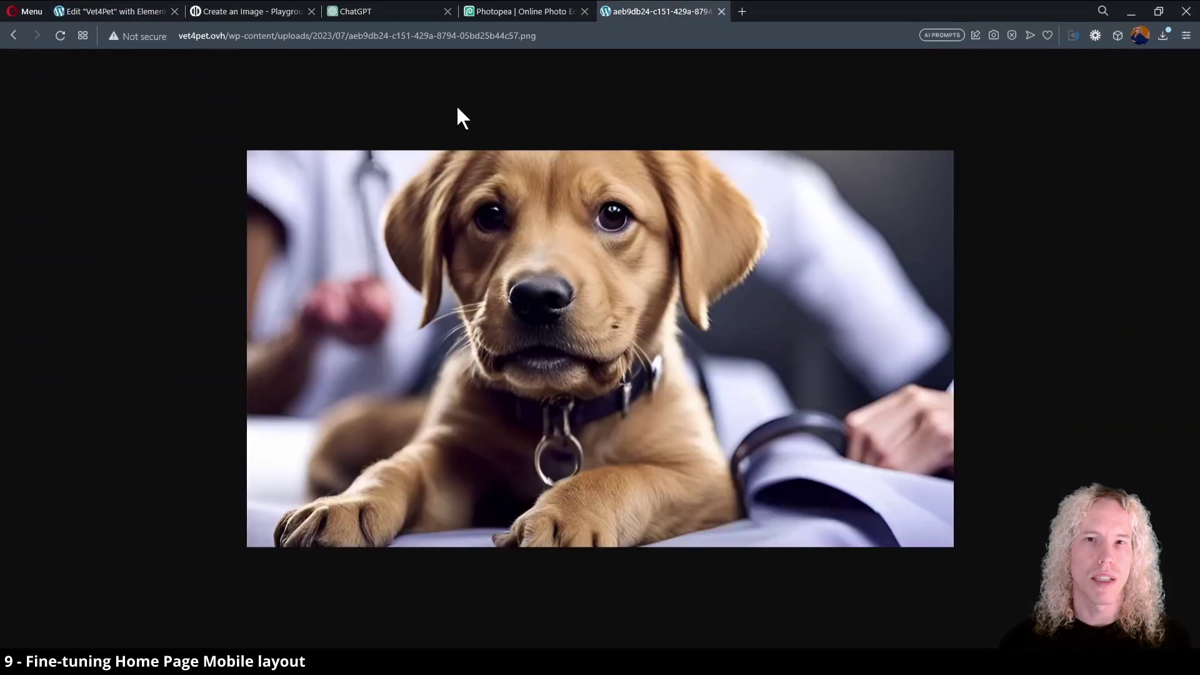
click(136, 10)
scroll(816, 180, down, 7)
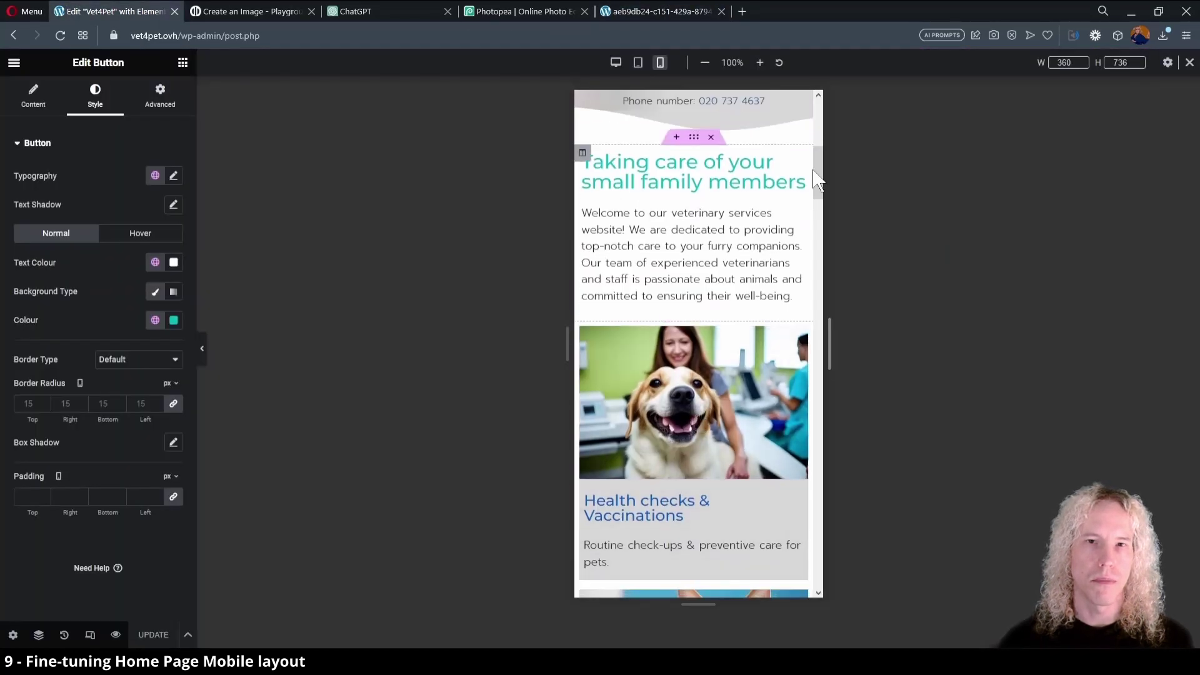
drag(815, 179, 818, 469)
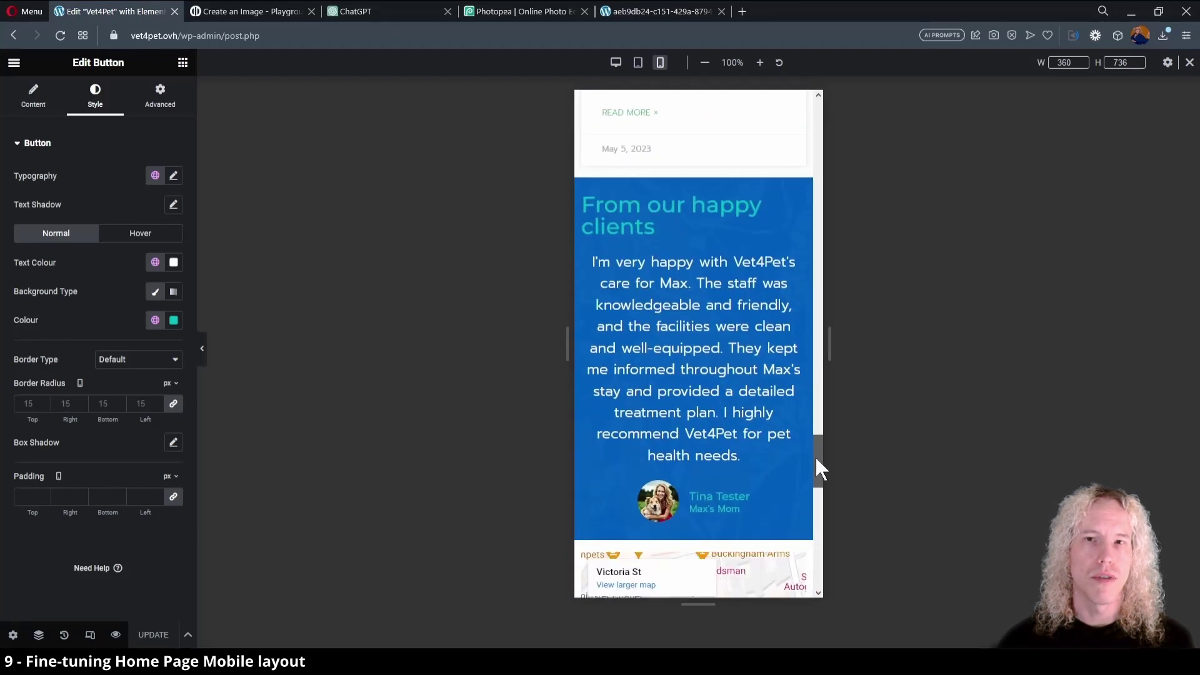
click(704, 62)
click(704, 62)
click(704, 63)
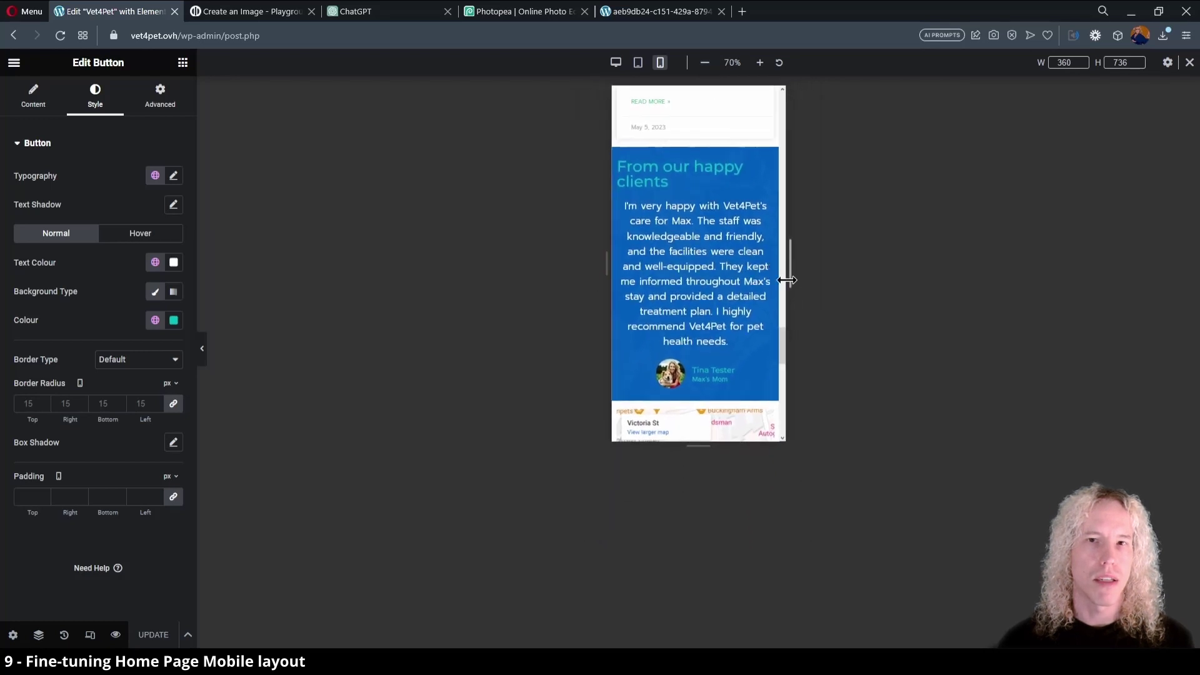
drag(782, 348, 800, 98)
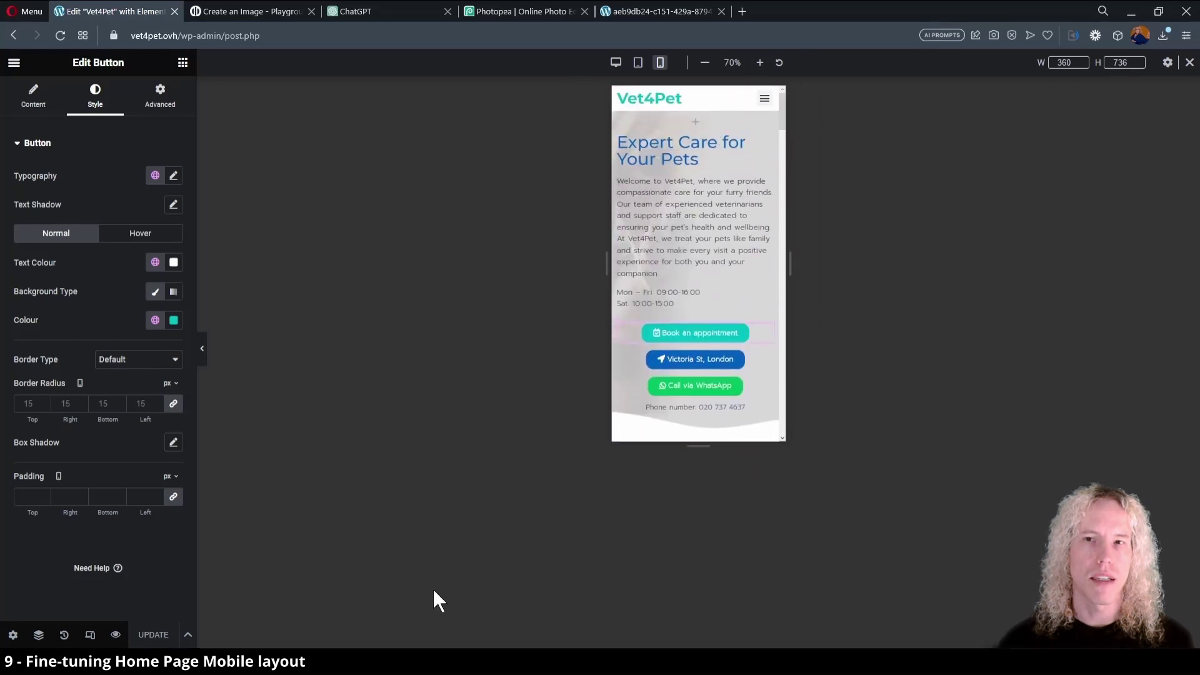
click(14, 63)
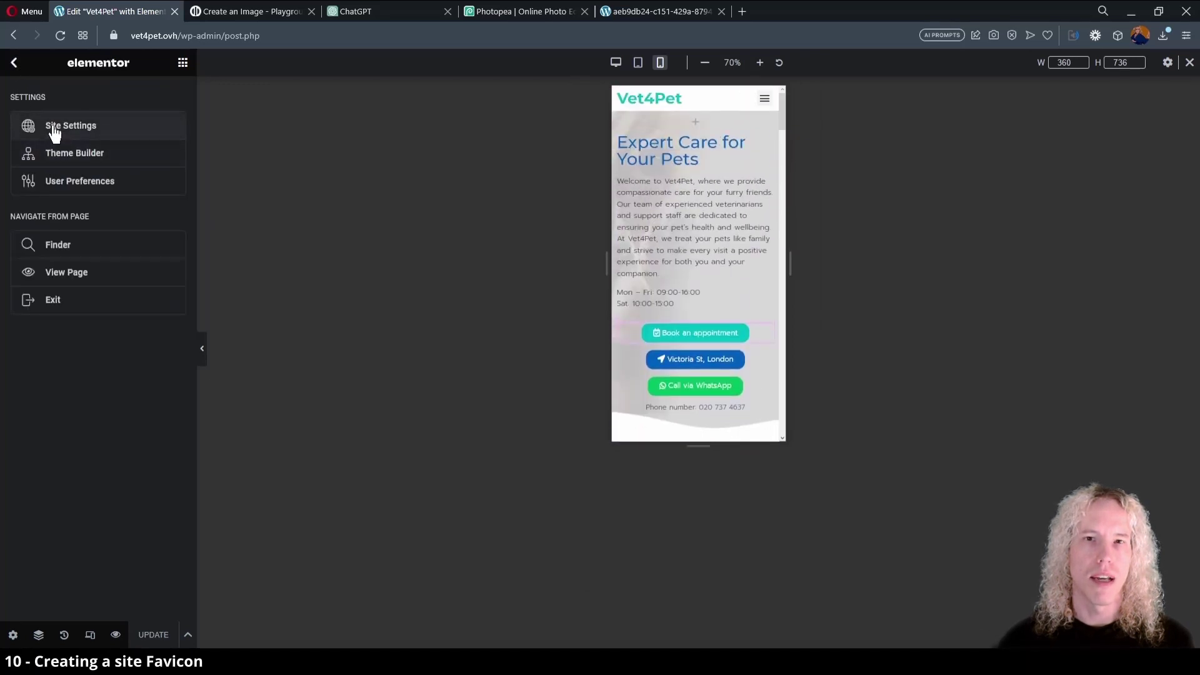
- Open Site Settings > Site Identity to view the Vet4Pet name, logo and favicon slots
click(54, 127)
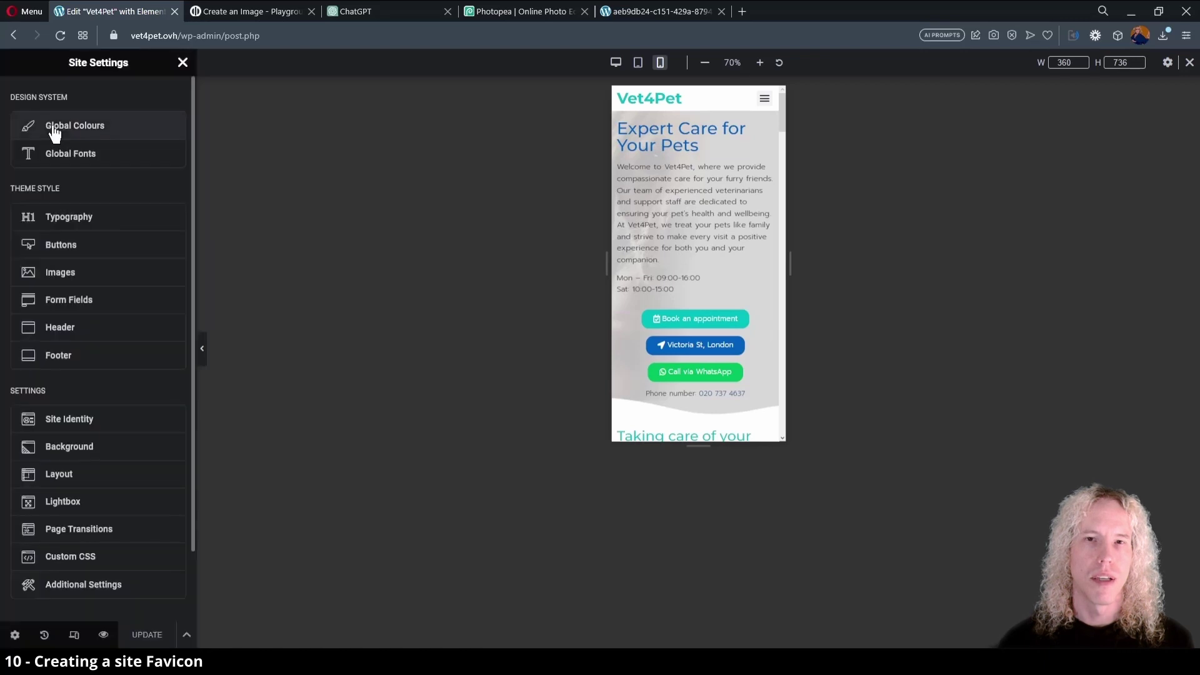
click(53, 419)
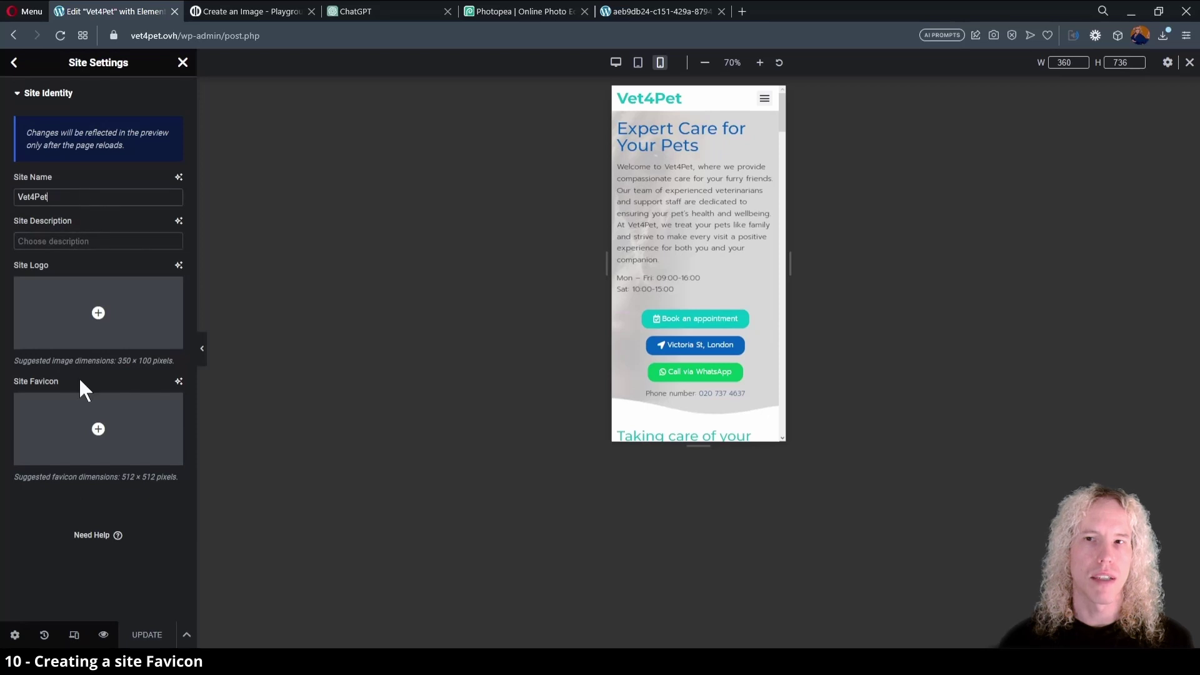
mouse_move(82, 440)
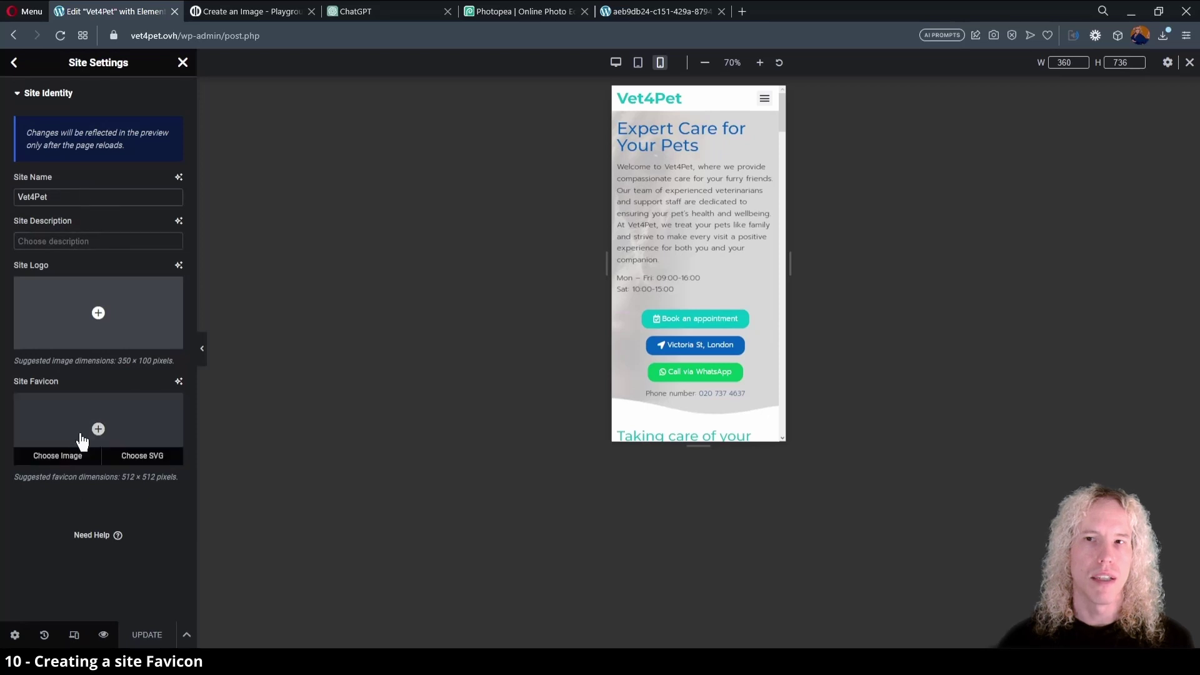
- In Playground AI, prompt 'golden outline of a dog, favicon, logomark, illustration', excluding 'text, blurry'
click(252, 13)
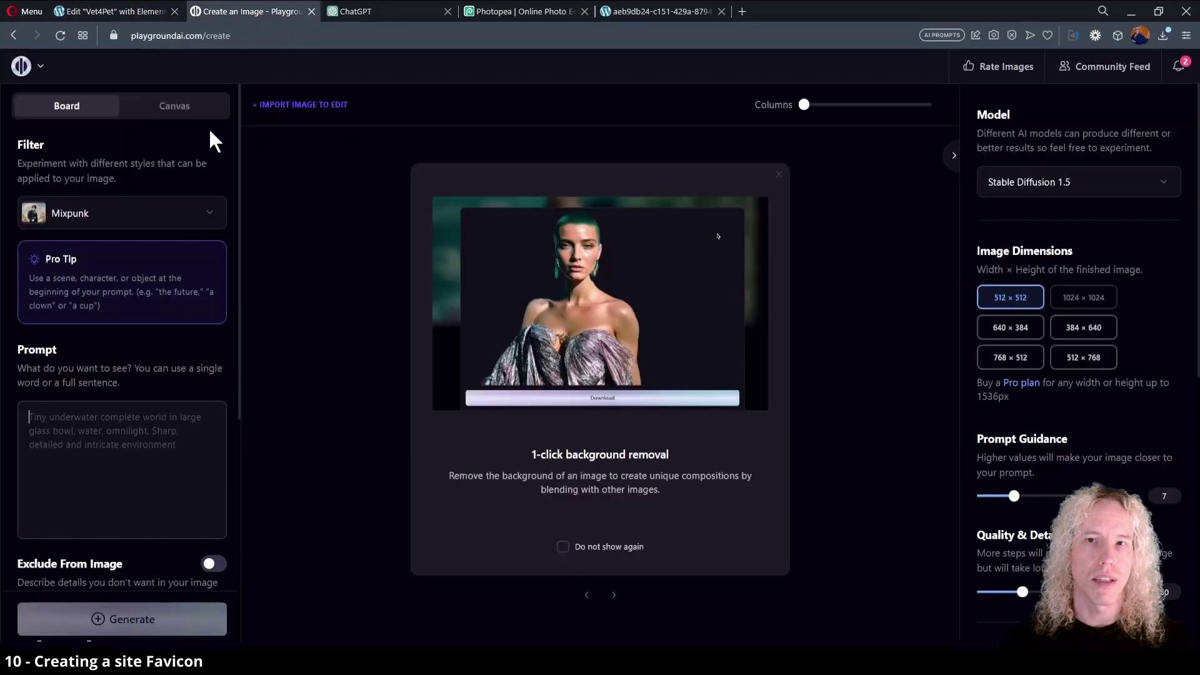
click(106, 445)
text(golden outline of a dog, )
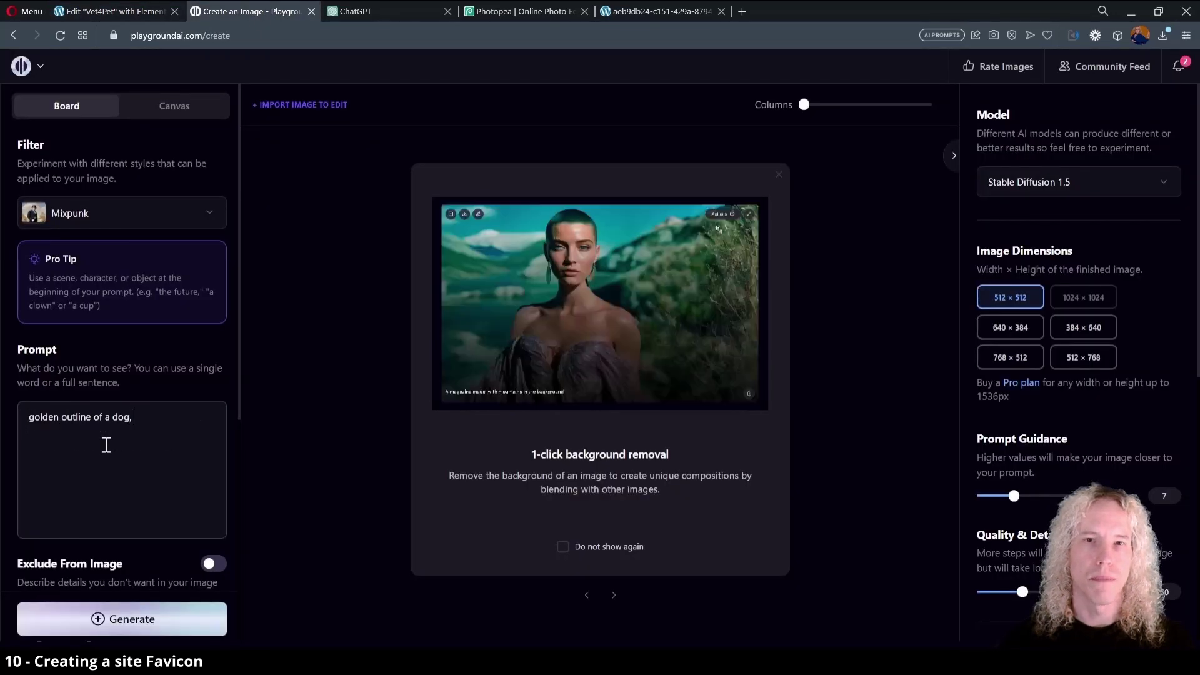
text(favicon, logomark)
scroll(106, 444, down, 3)
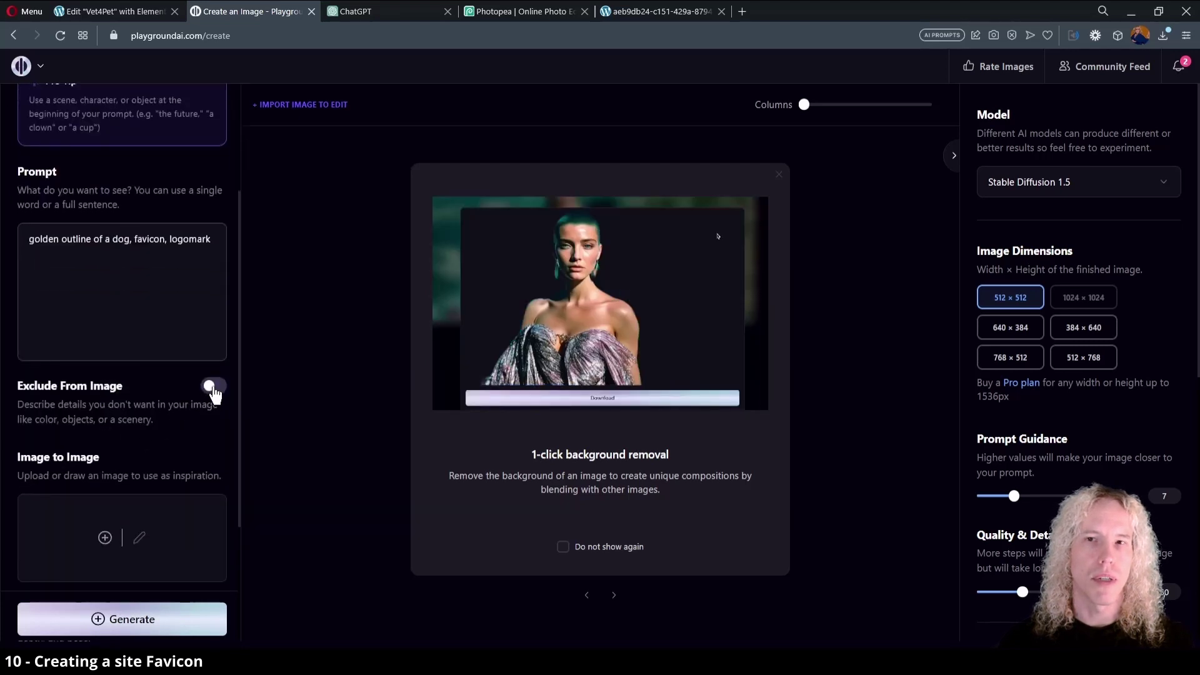
click(213, 387)
click(142, 449)
text(tex)
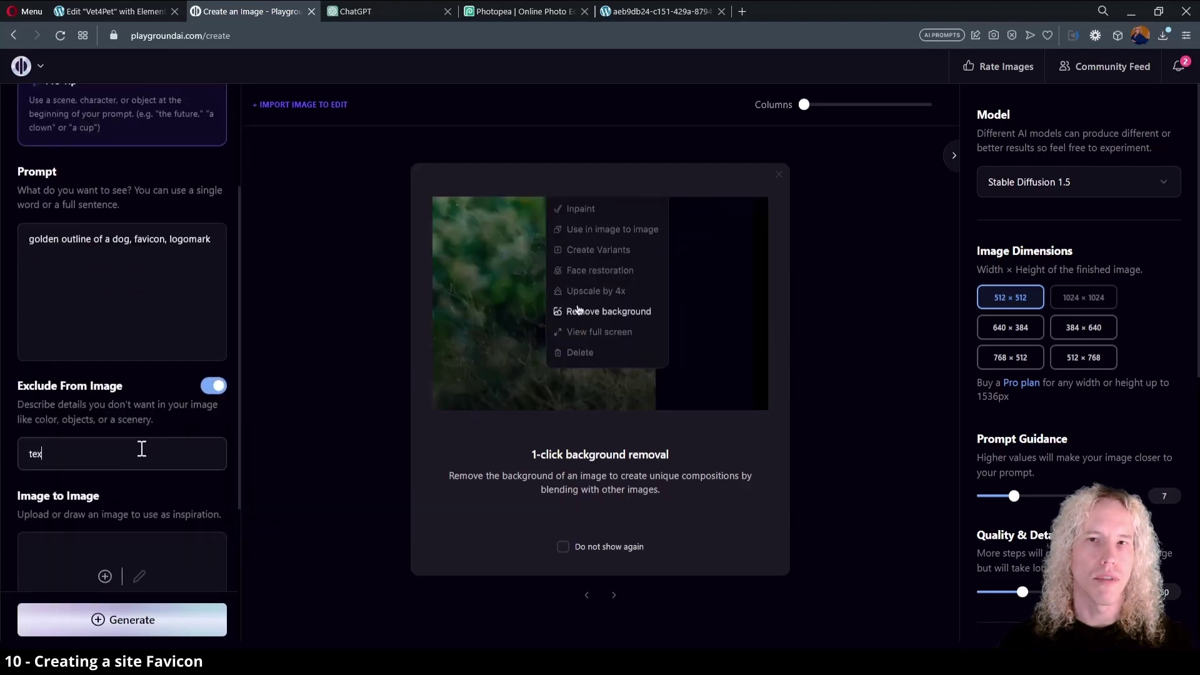
text(t, blurry)
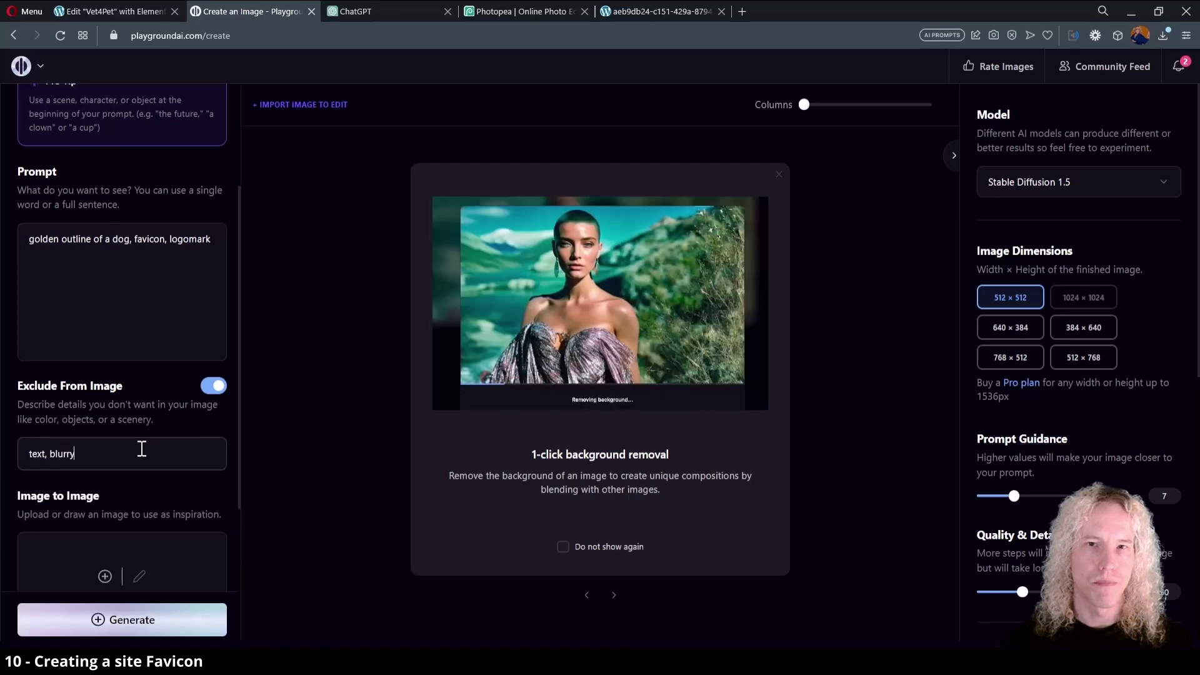
click(215, 248)
text(, illustration)
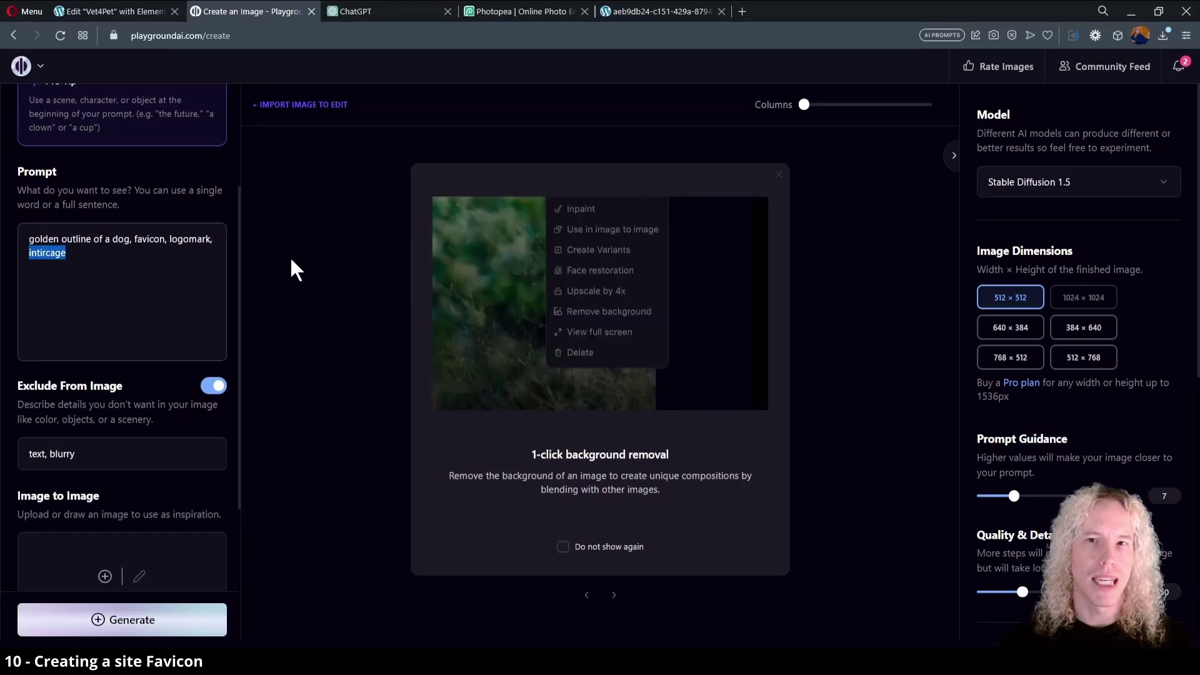
- Generate the golden dog image and download it
click(123, 634)
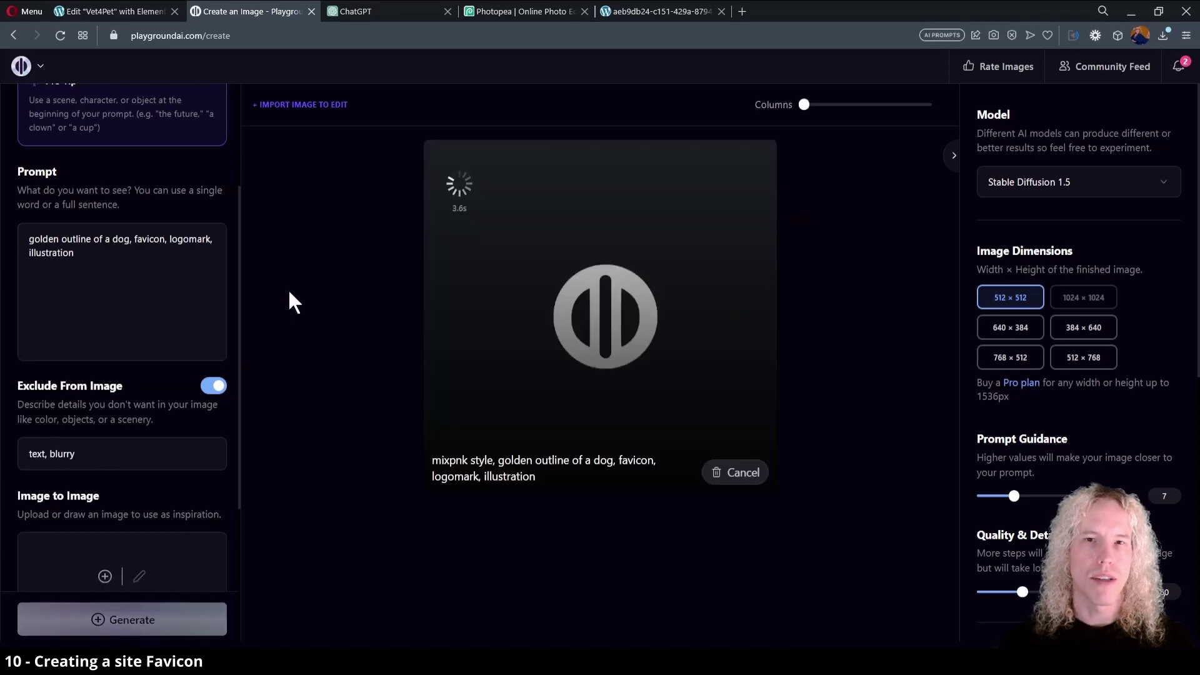
mouse_move(624, 302)
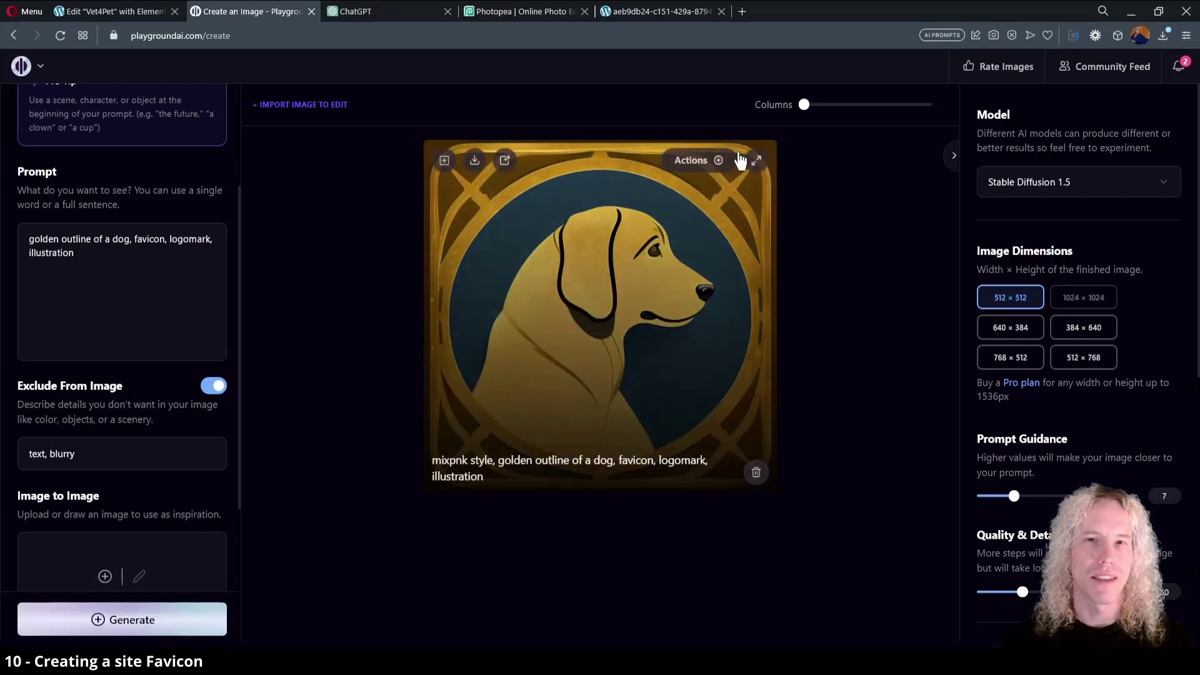
click(711, 164)
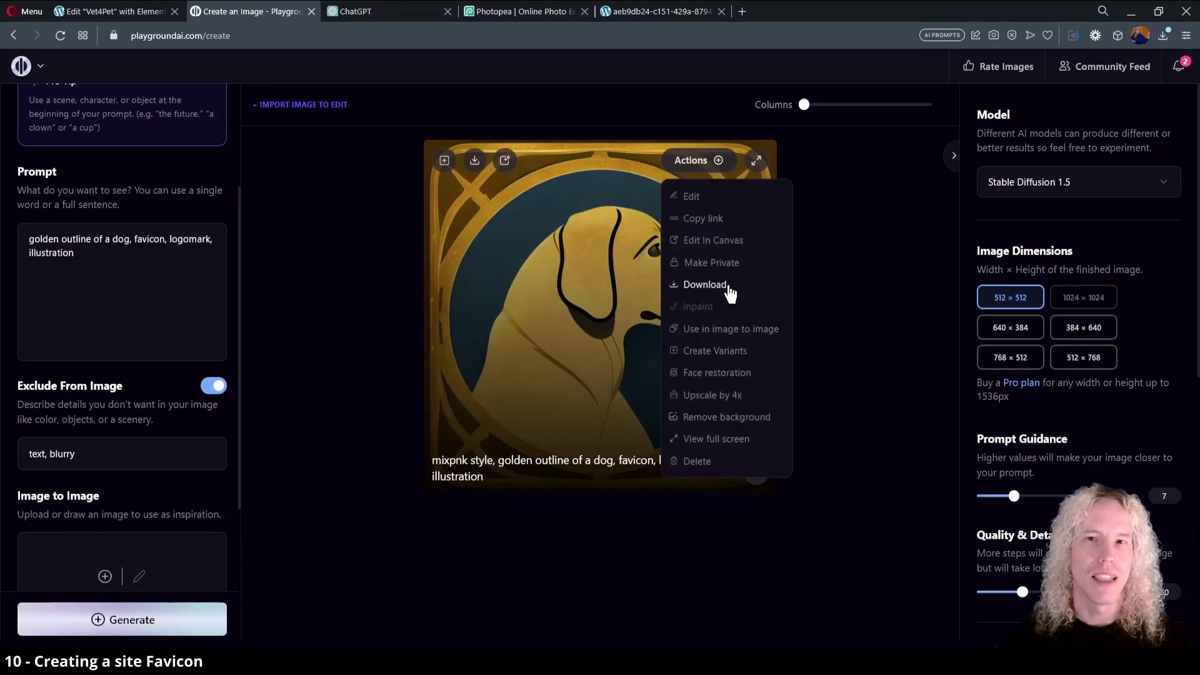
click(704, 285)
- Upload the golden dog image with alt text 'favicon' and set it as the Site Favicon
click(106, 10)
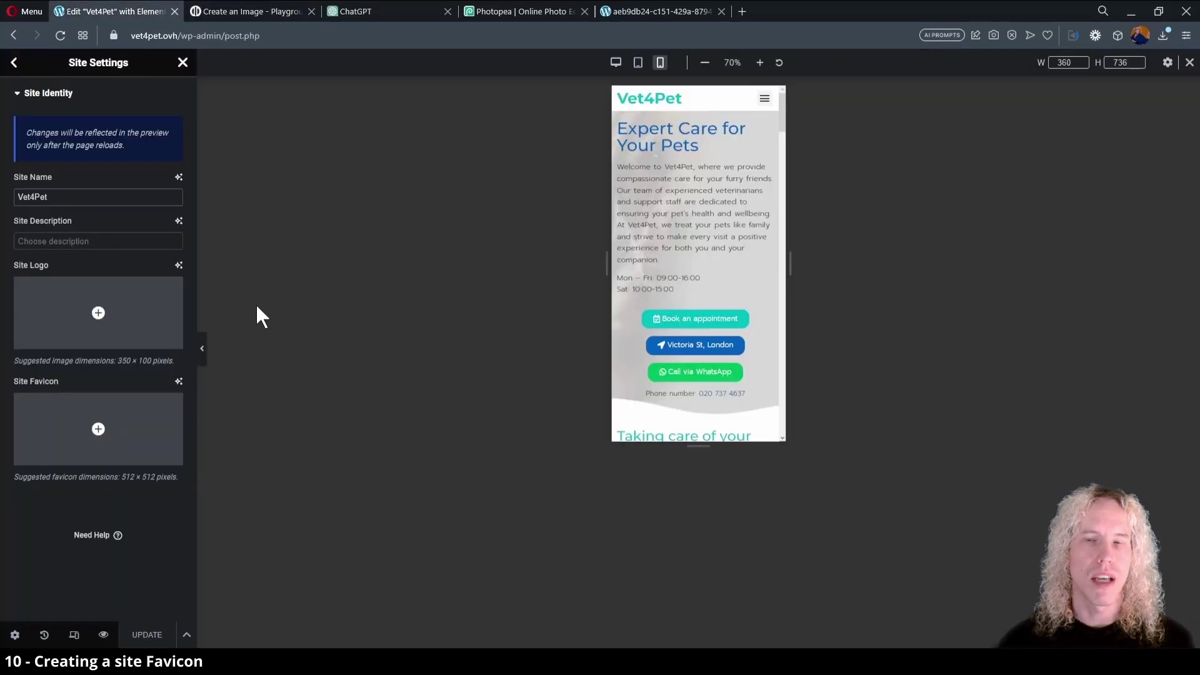
click(87, 445)
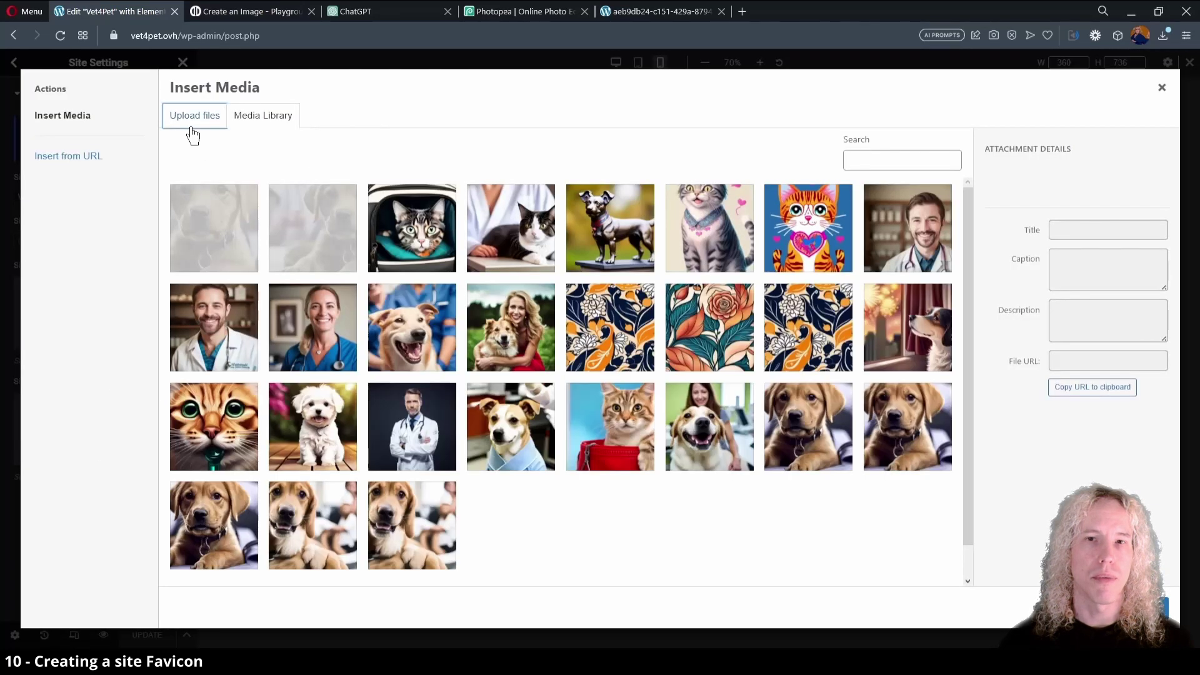
click(191, 119)
drag(636, 174, 641, 187)
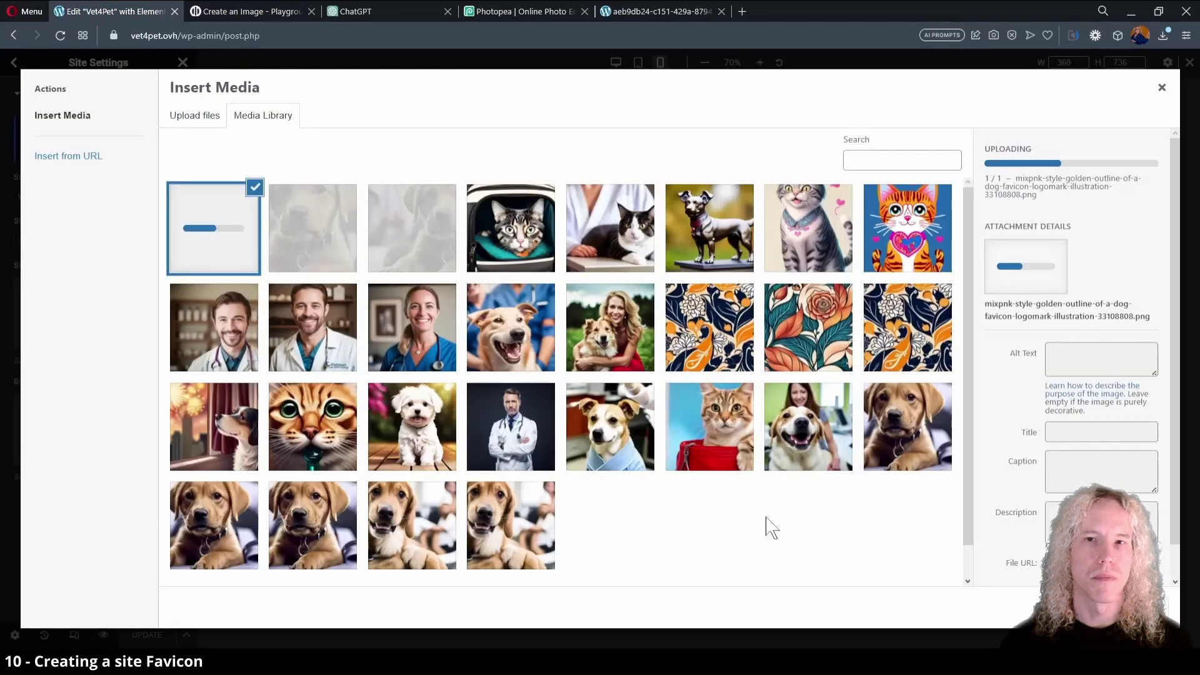
click(1092, 362)
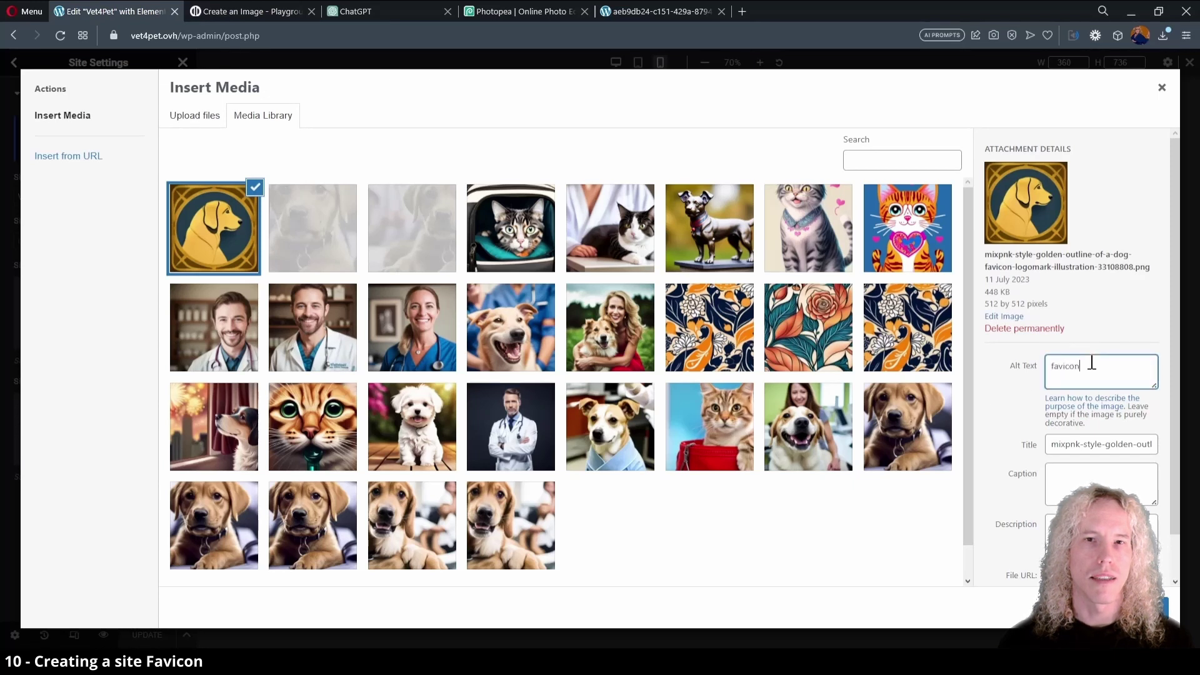
text(favicon)
click(1143, 605)
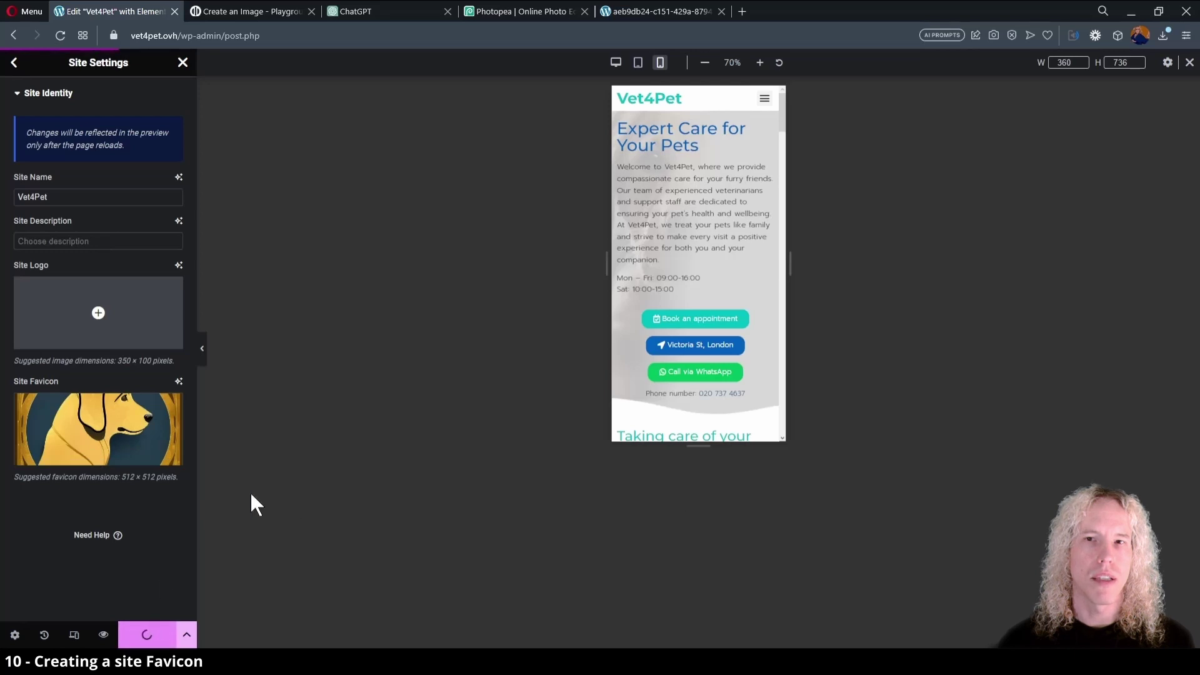
- Reload the editor to check the new favicon, then exit Elementor to the WordPress Pages list
click(60, 35)
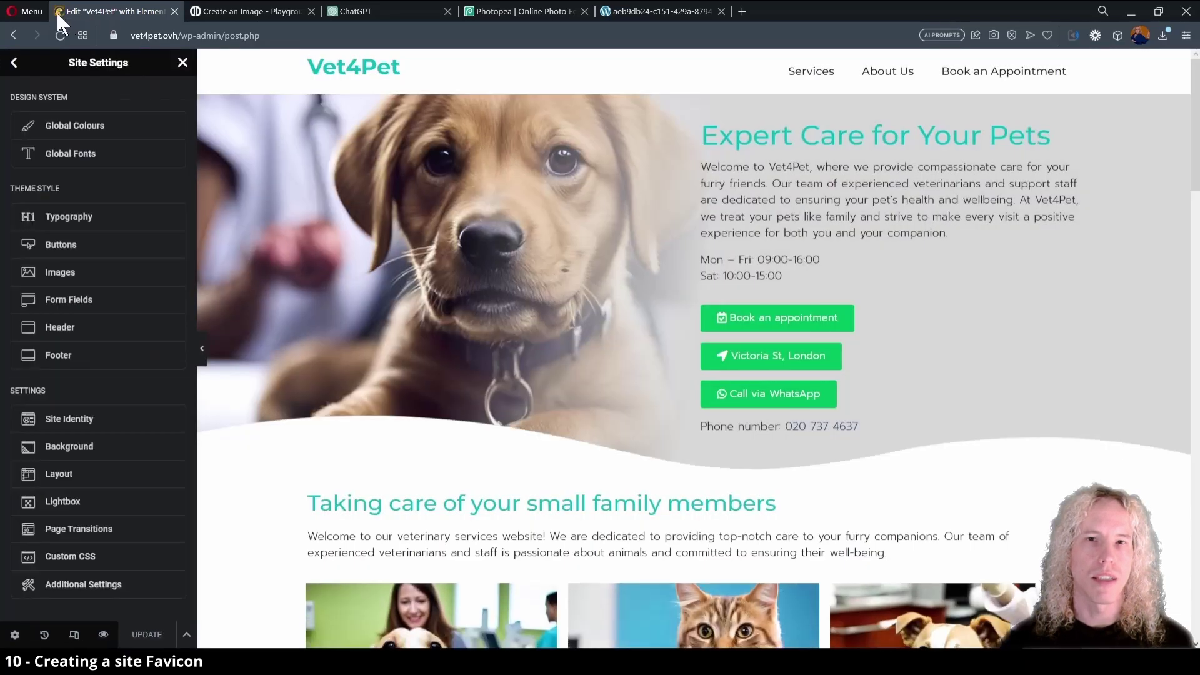
click(182, 62)
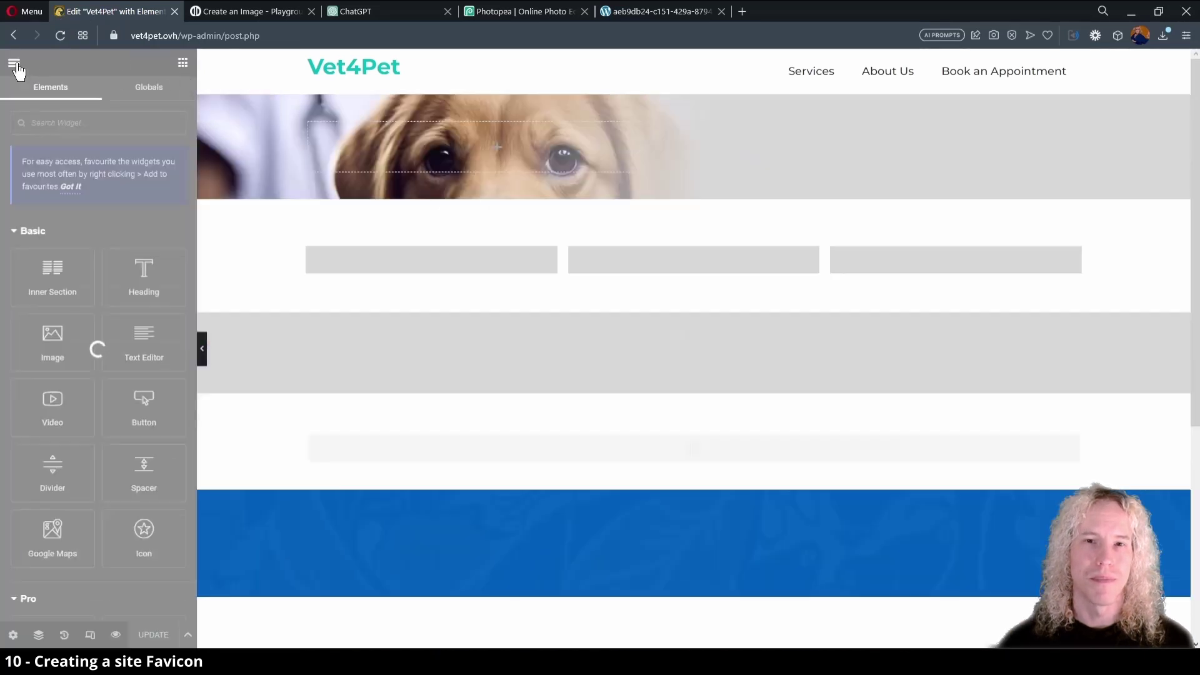
click(14, 62)
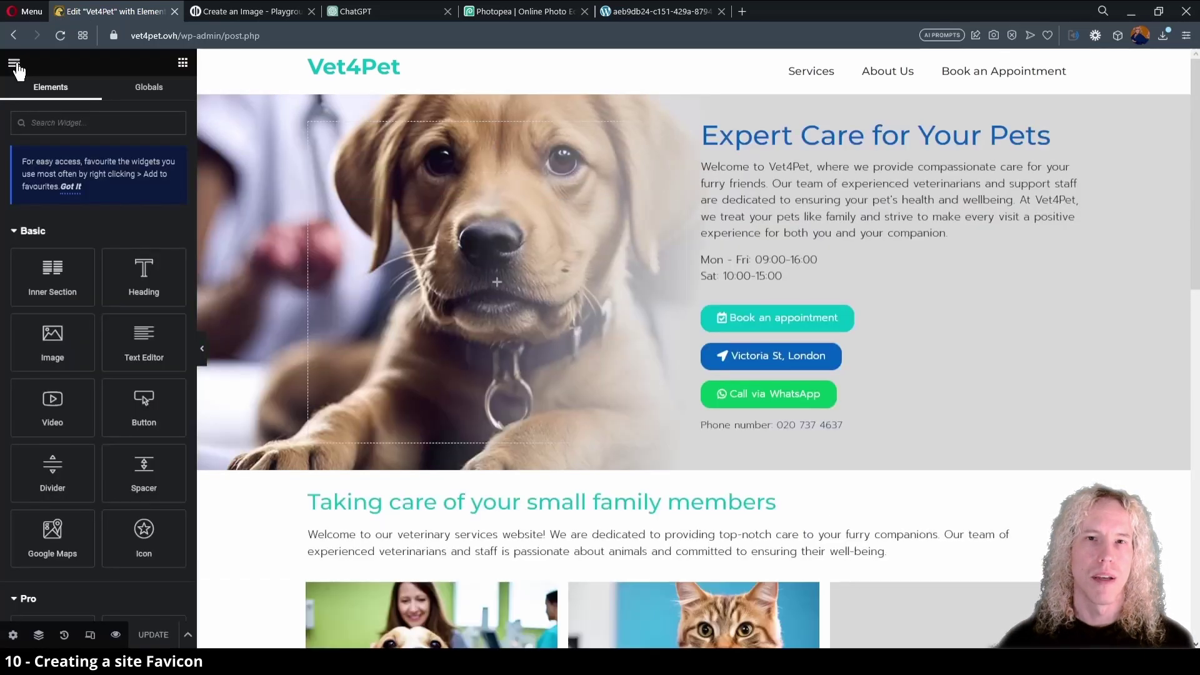
click(51, 298)
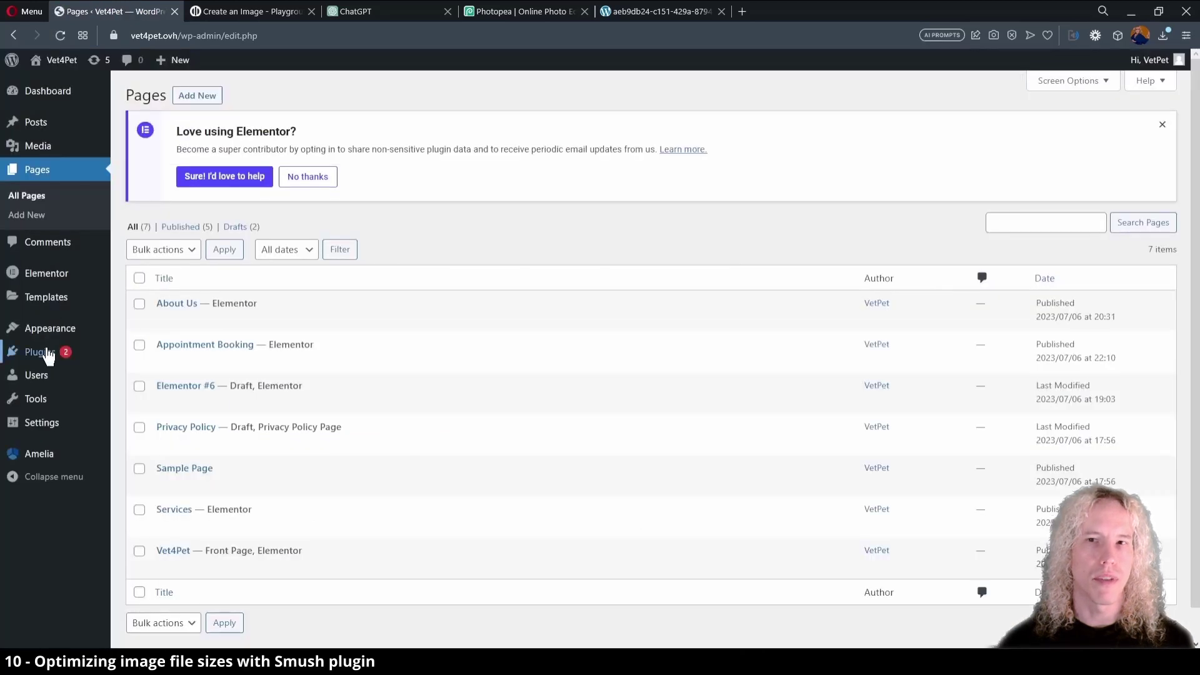
- Search the plugin directory for Smush, then install and activate it
mouse_move(48, 355)
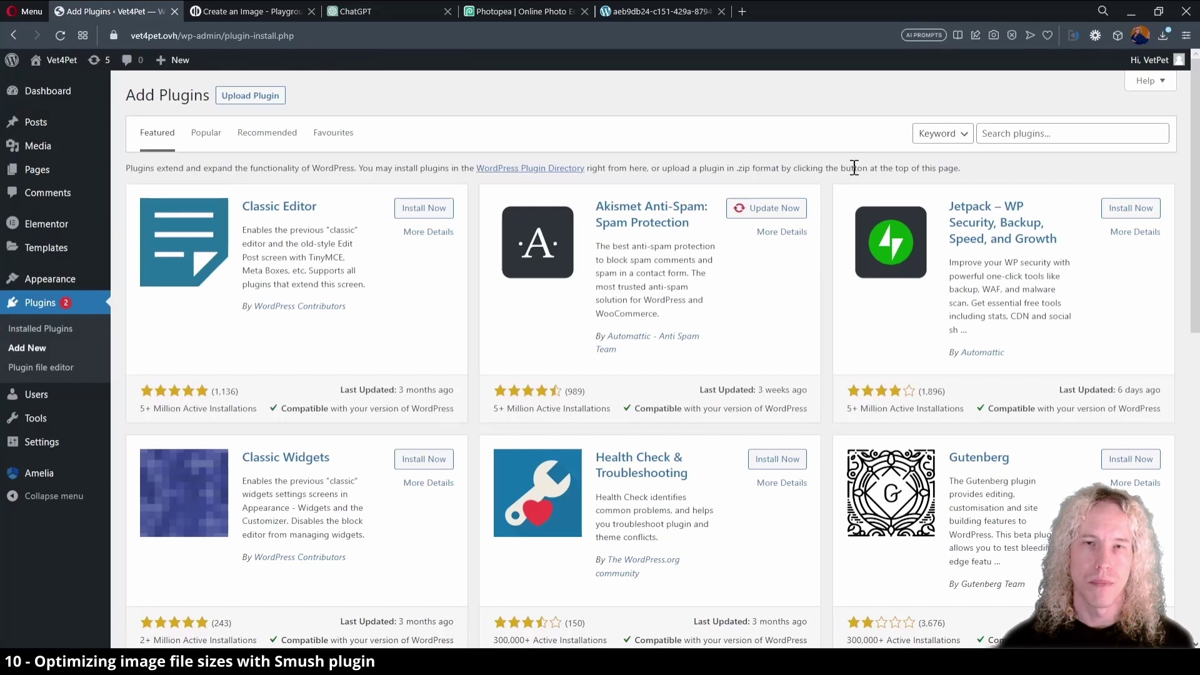
click(993, 138)
text(smush)
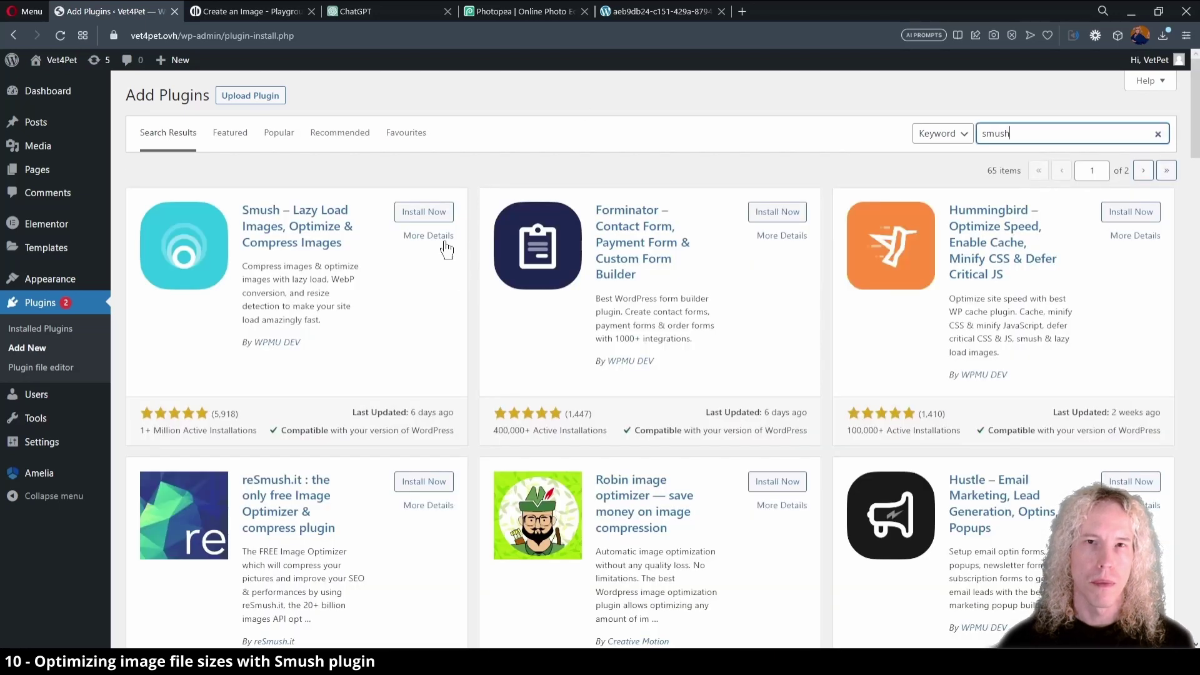
click(431, 213)
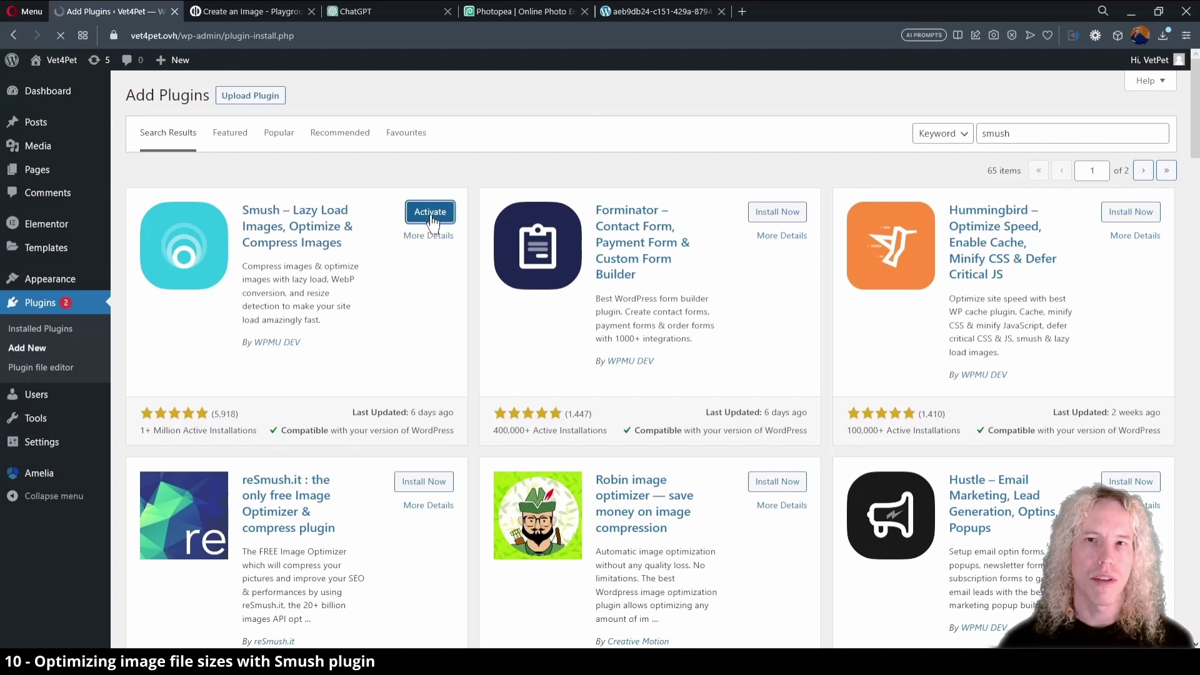
click(431, 216)
- Run through the Smush setup wizard steps, including lazy load, and finish it
scroll(433, 223, down, 3)
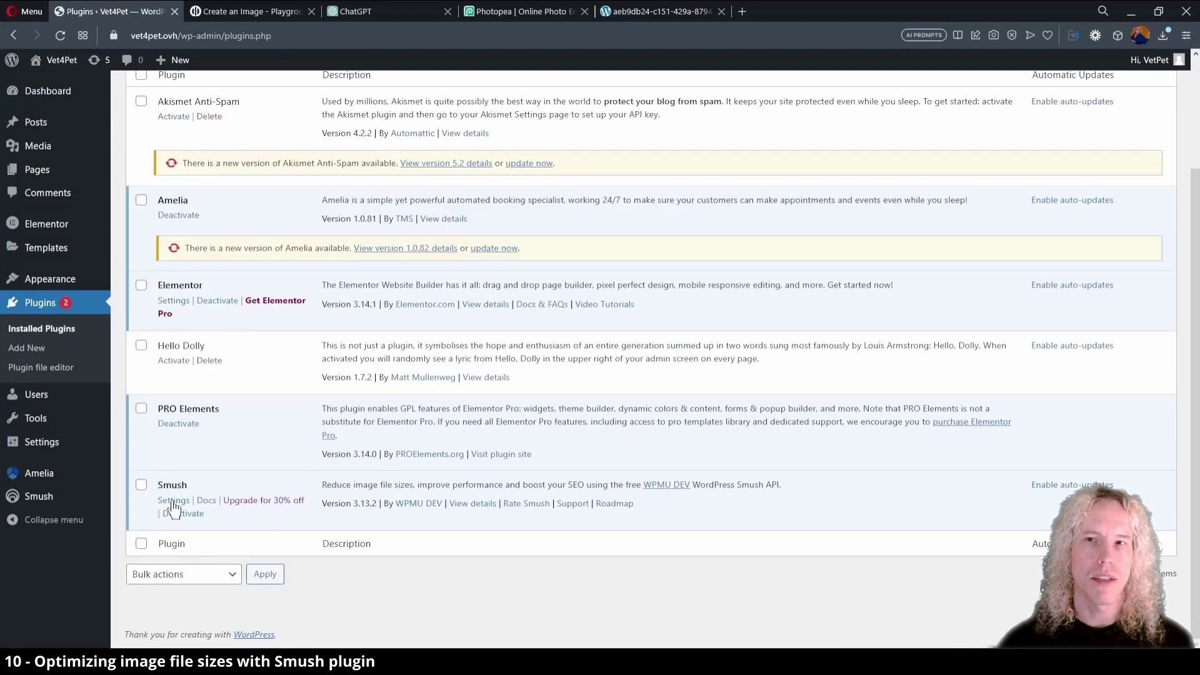
mouse_move(32, 498)
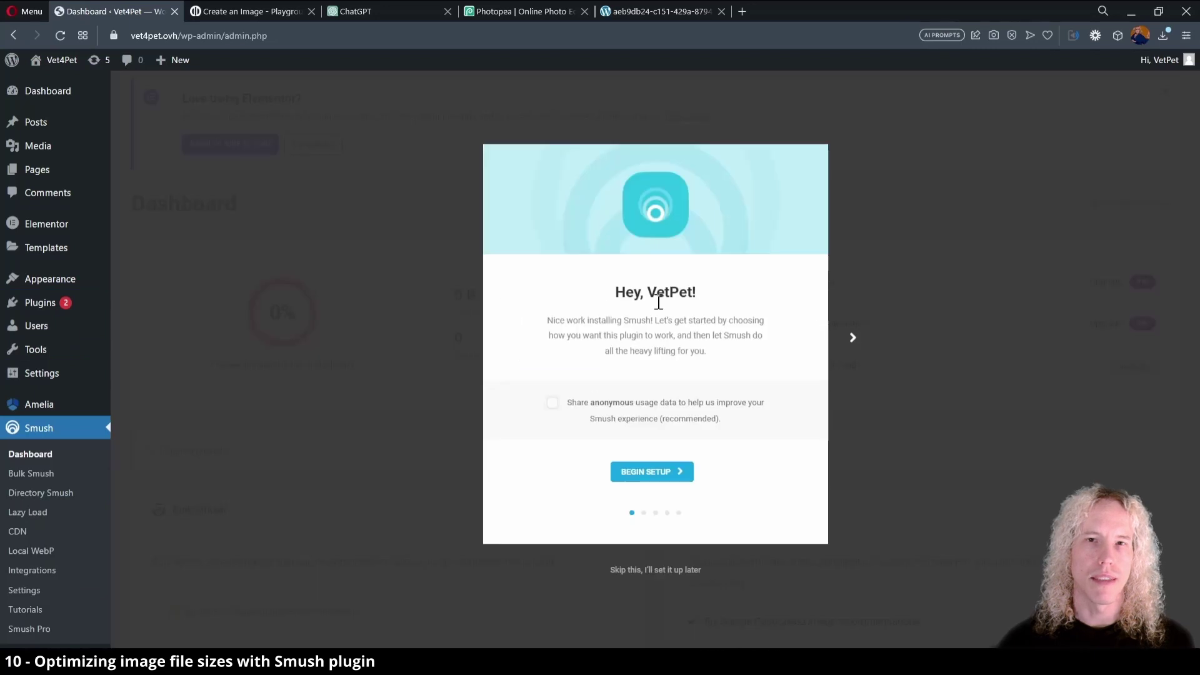
click(649, 475)
click(650, 466)
click(651, 462)
click(655, 463)
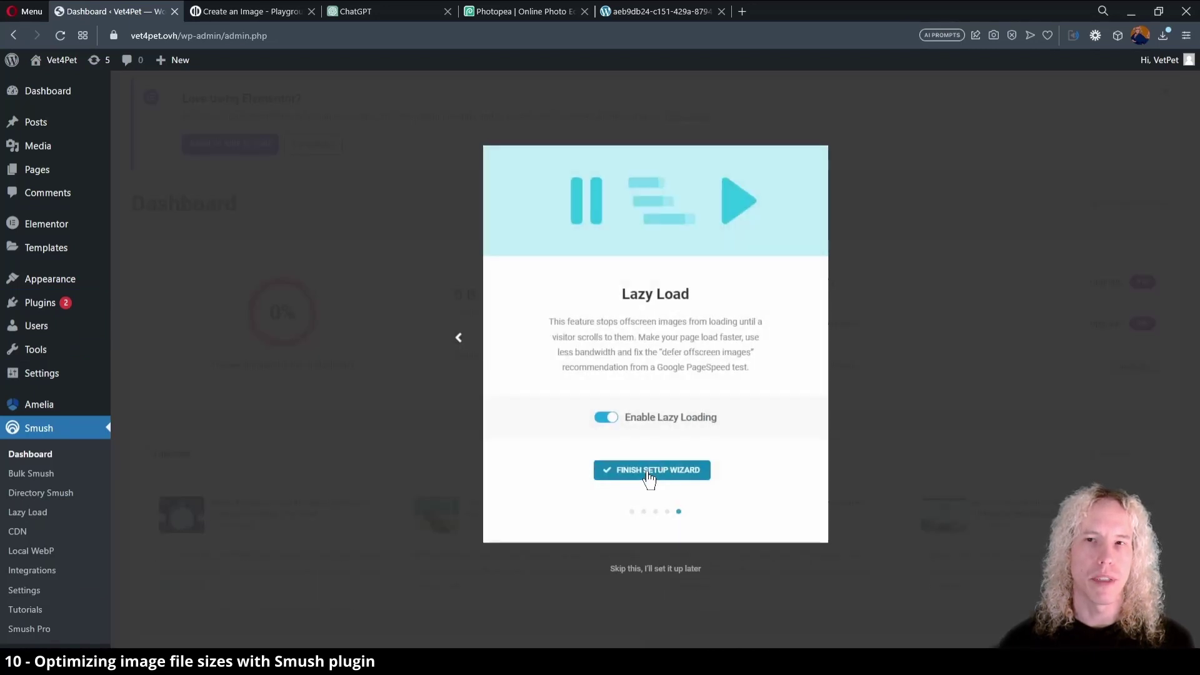
click(649, 478)
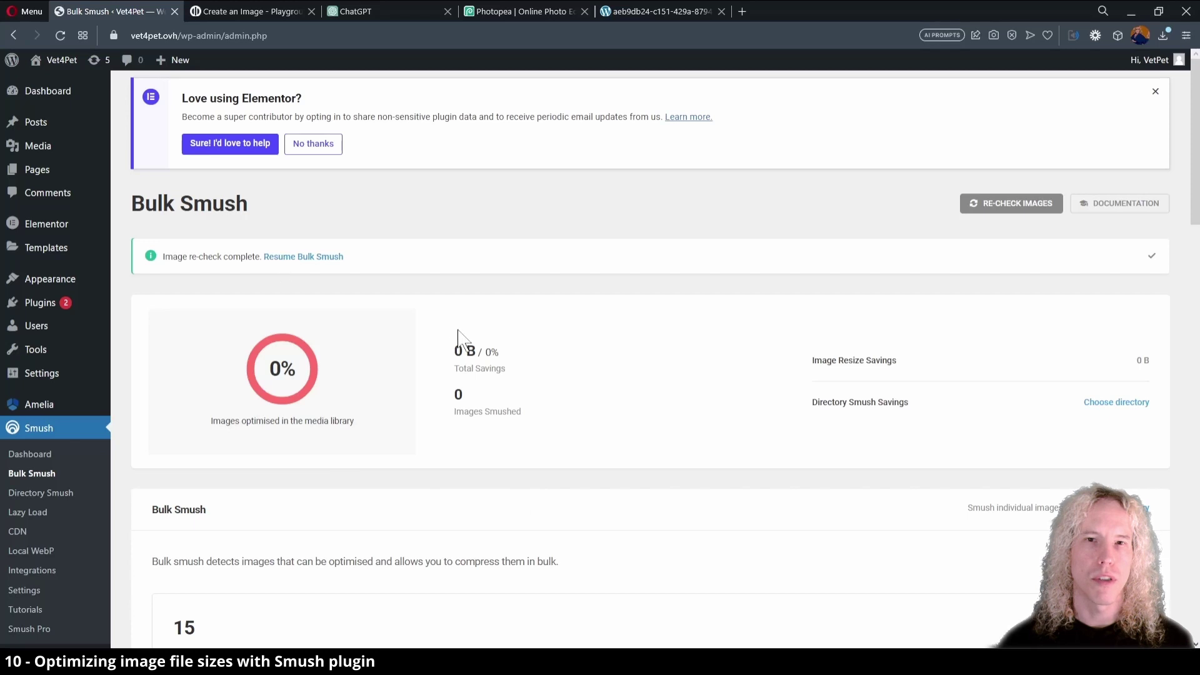
- Bulk Smush all images in the media library
scroll(458, 331, down, 5)
click(210, 384)
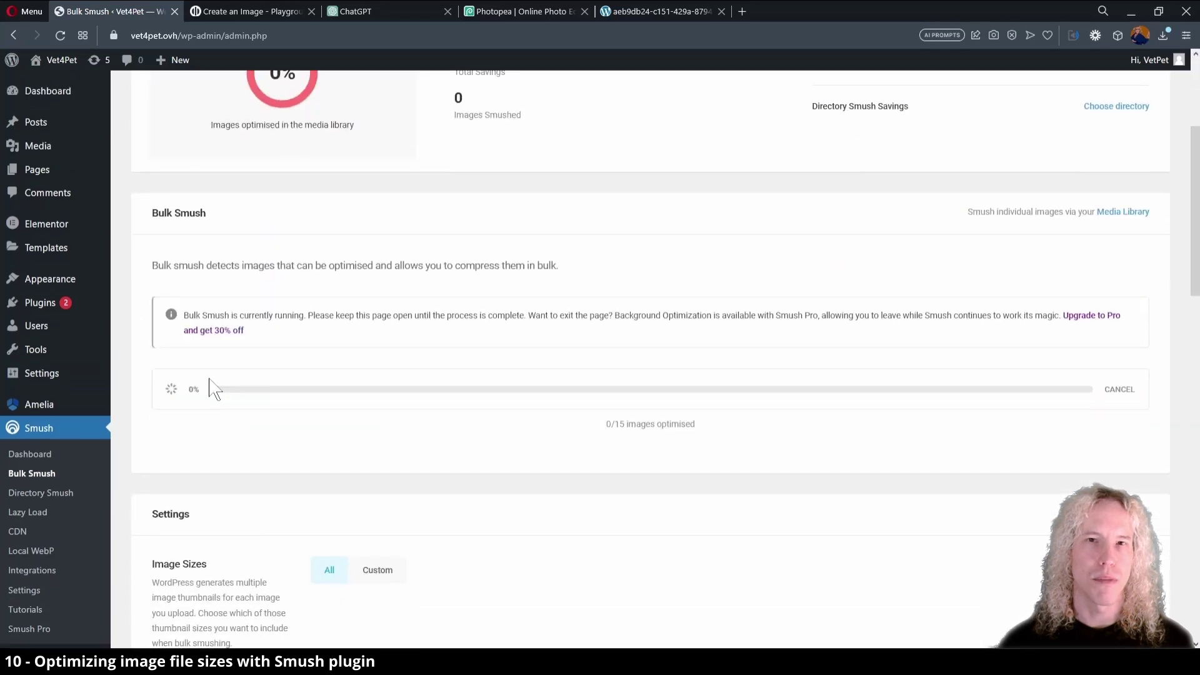
scroll(278, 416, down, 1)
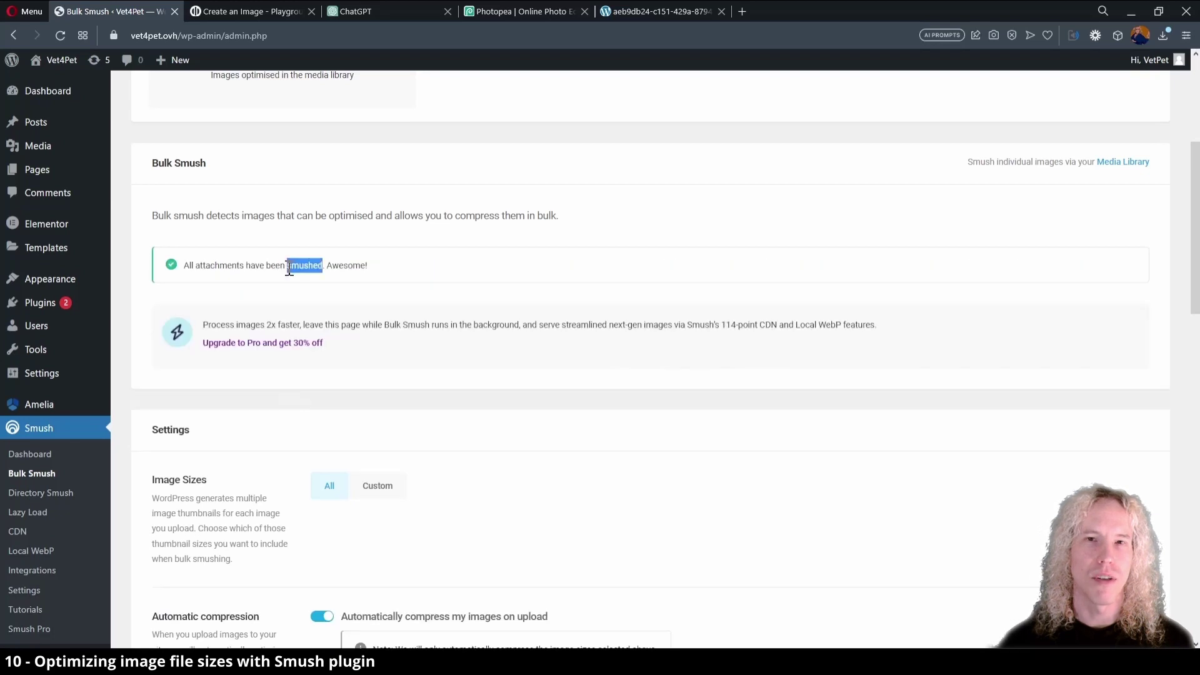
scroll(276, 383, up, 10)
mouse_move(45, 153)
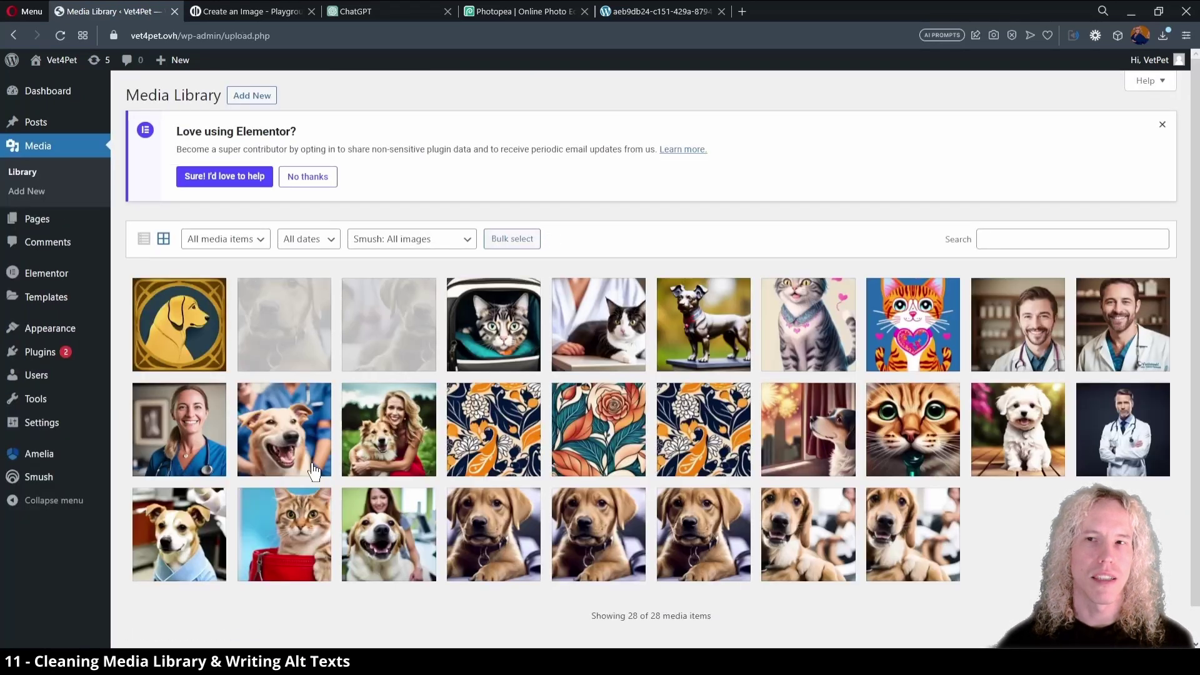
- Open the dog favicon's details, move ahead two items and permanently delete the mobile hero image
click(193, 316)
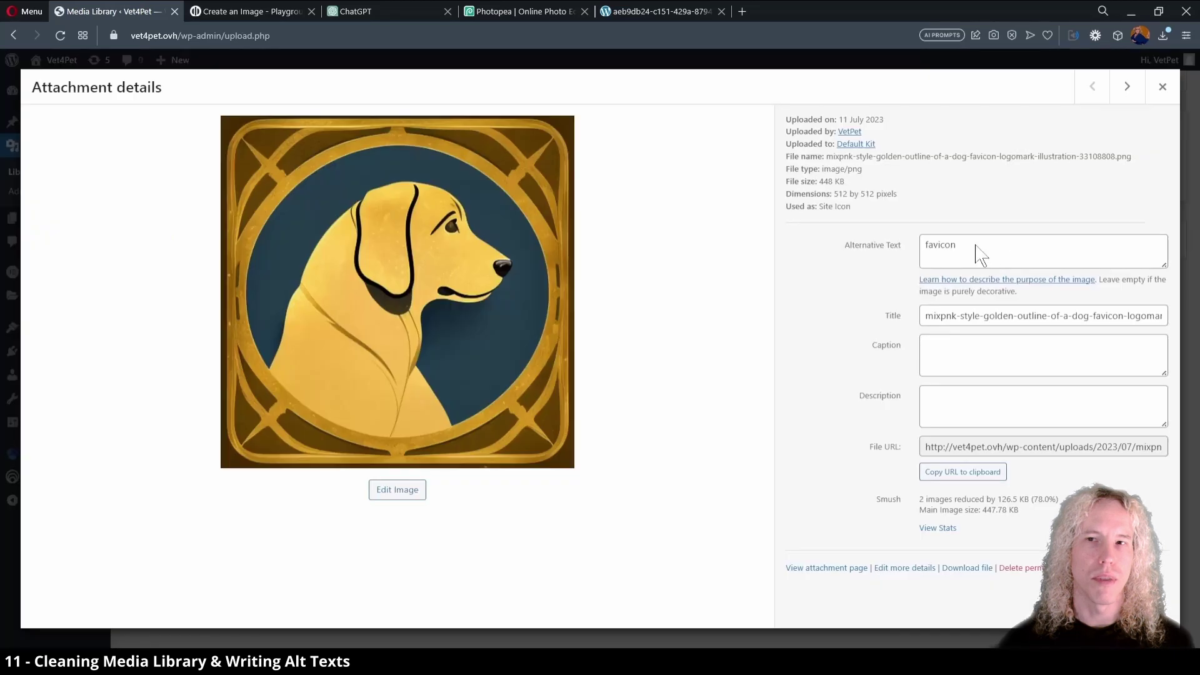
click(1127, 88)
click(1126, 87)
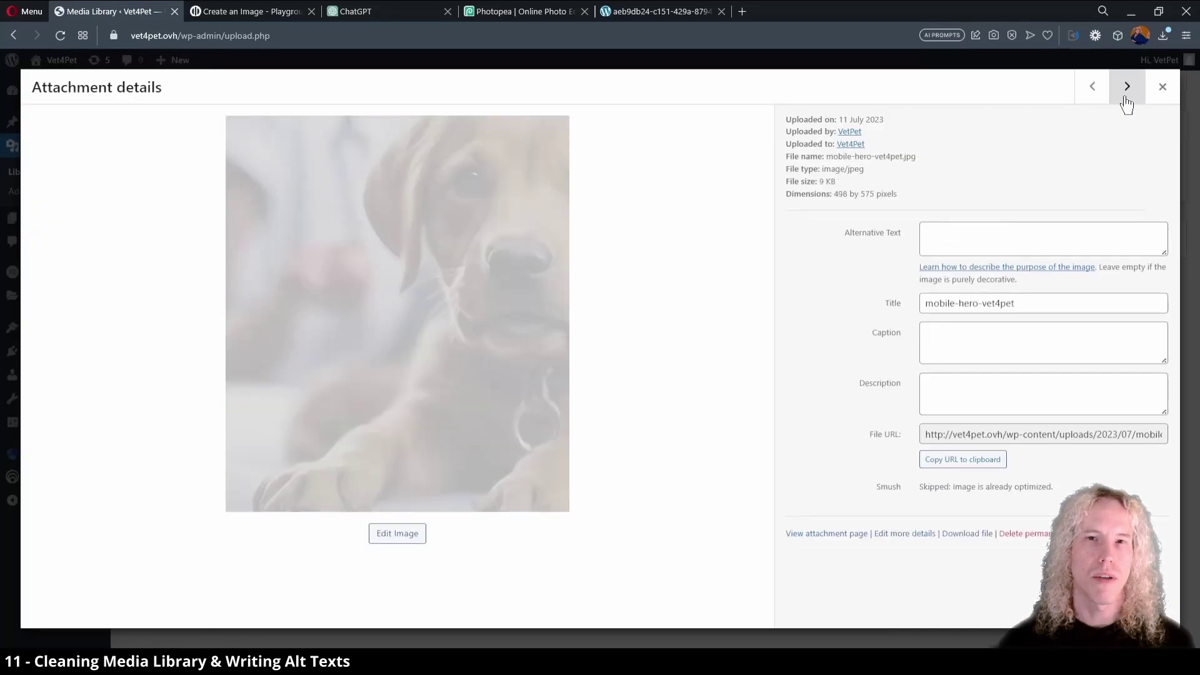
click(1017, 535)
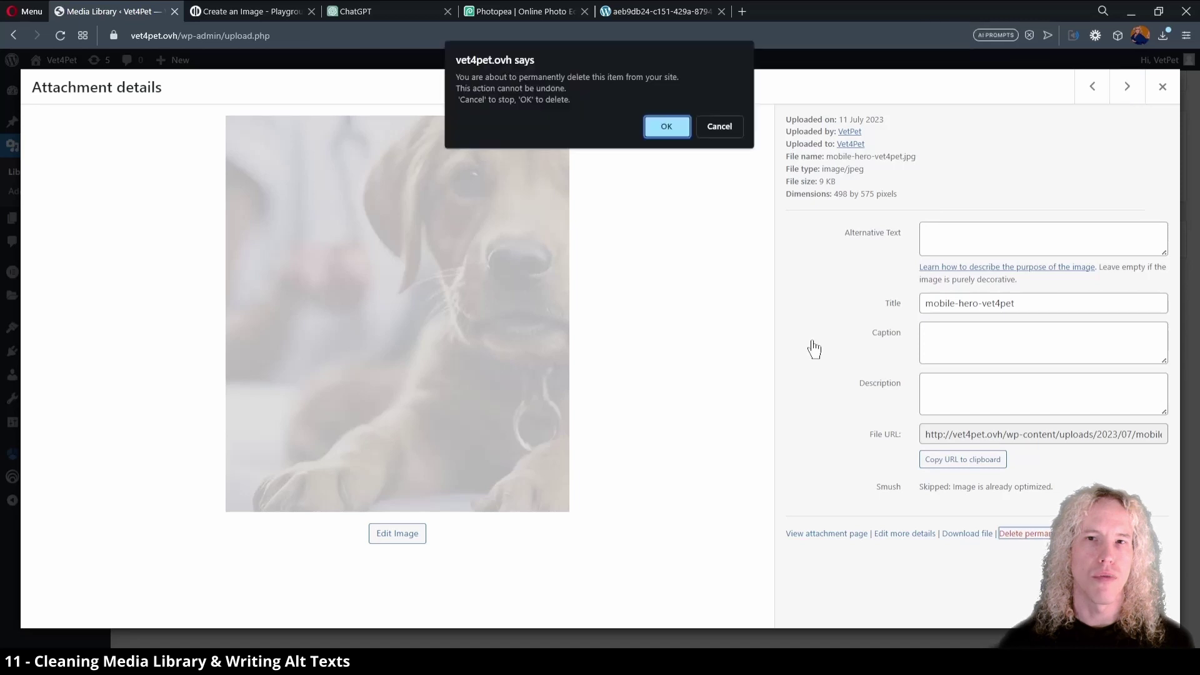
click(668, 128)
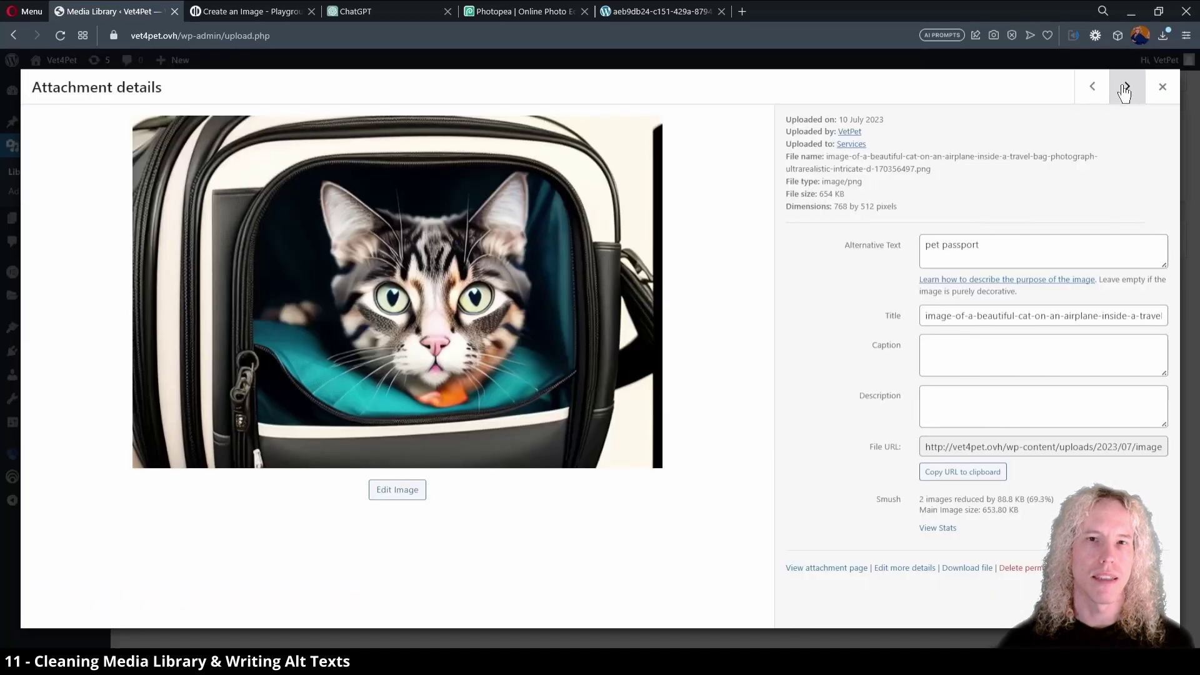
- Give one image the alt text 'cat illustra' and permanently delete the happy-cat illustration
click(1127, 87)
click(1127, 87)
click(1126, 88)
click(1042, 231)
text(cat illustration vet)
click(1126, 87)
click(1013, 557)
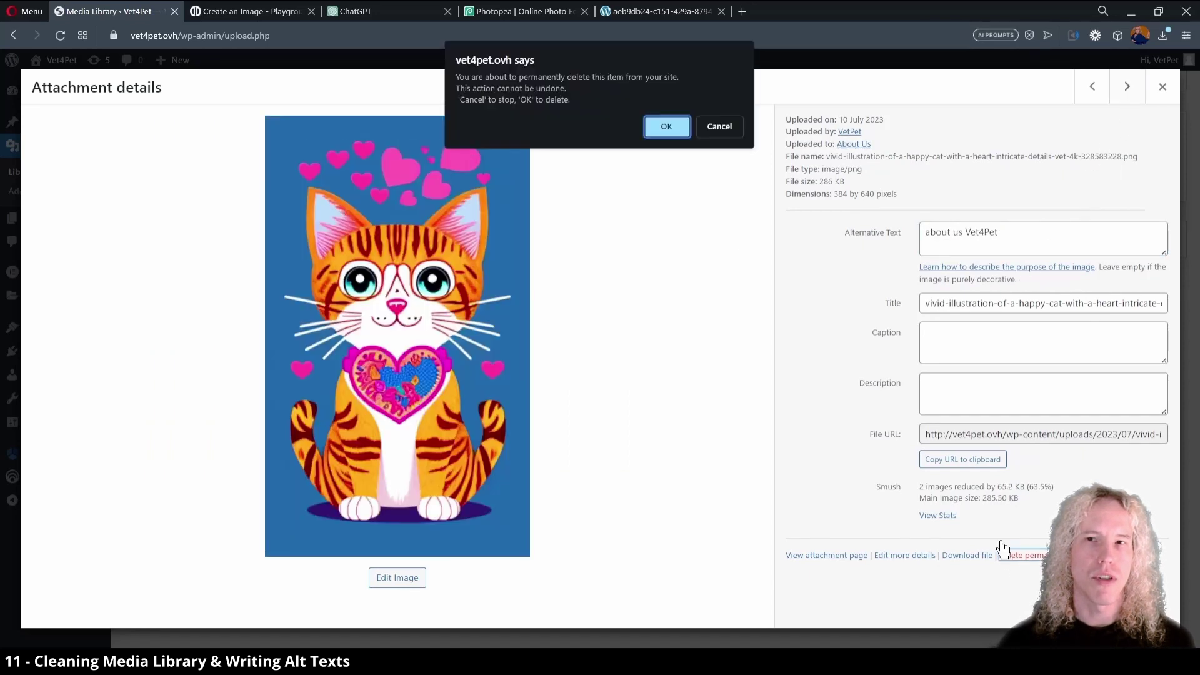
click(669, 128)
- From the doctor photo, move ahead three items and copy that image's title into its alt text
click(806, 342)
click(1126, 86)
click(1127, 86)
click(1127, 86)
- Add alt text 'wall decoration' and 'wall decor' to the next two wall images
click(1126, 87)
click(1023, 240)
triple_click(1034, 303)
key(ctrl+c)
click(1021, 238)
key(ctrl+v)
click(1126, 86)
click(1013, 252)
text(wall decoration)
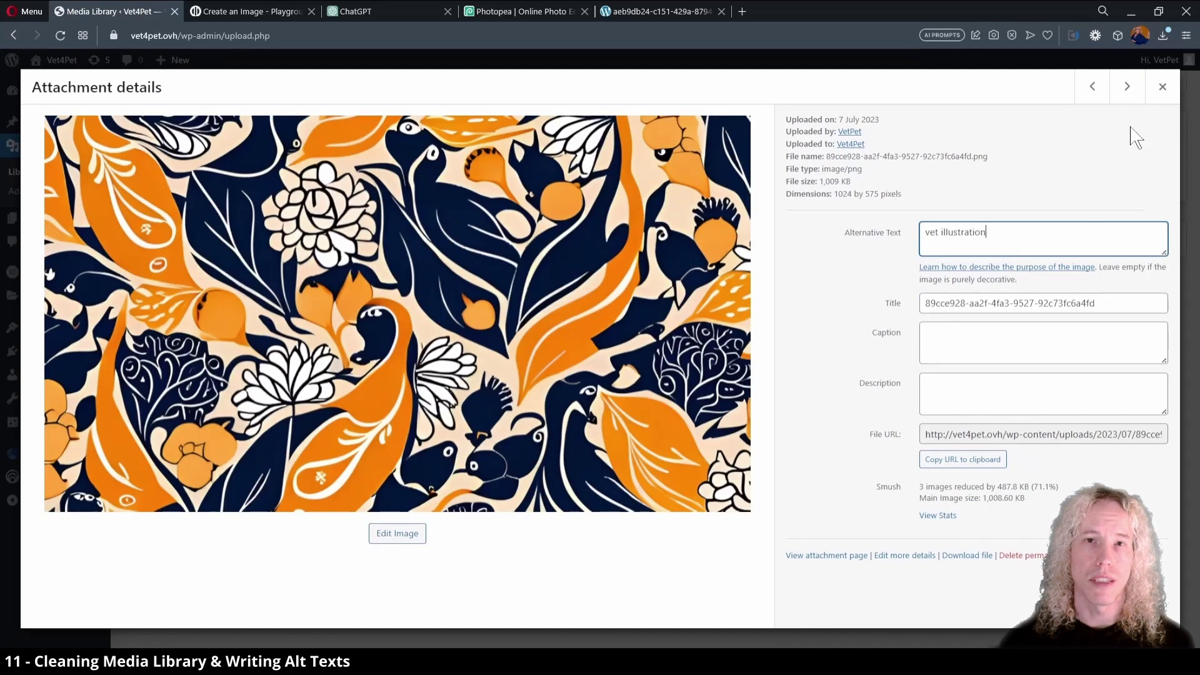
click(1127, 88)
click(1127, 88)
click(991, 238)
text(wall decor)
- Add alt text 'tall doctor smiling', 'cat at vet' and 'vet4pet hero' to the following images
click(1127, 87)
click(1126, 87)
click(1126, 87)
click(1128, 92)
click(1044, 238)
text(tall doctor smiling)
click(1126, 88)
click(1047, 243)
click(1125, 94)
text(cat at vet)
- Permanently delete the duplicate dog image and close the attachment details
click(1126, 88)
click(1044, 238)
text(vet4pet hero)
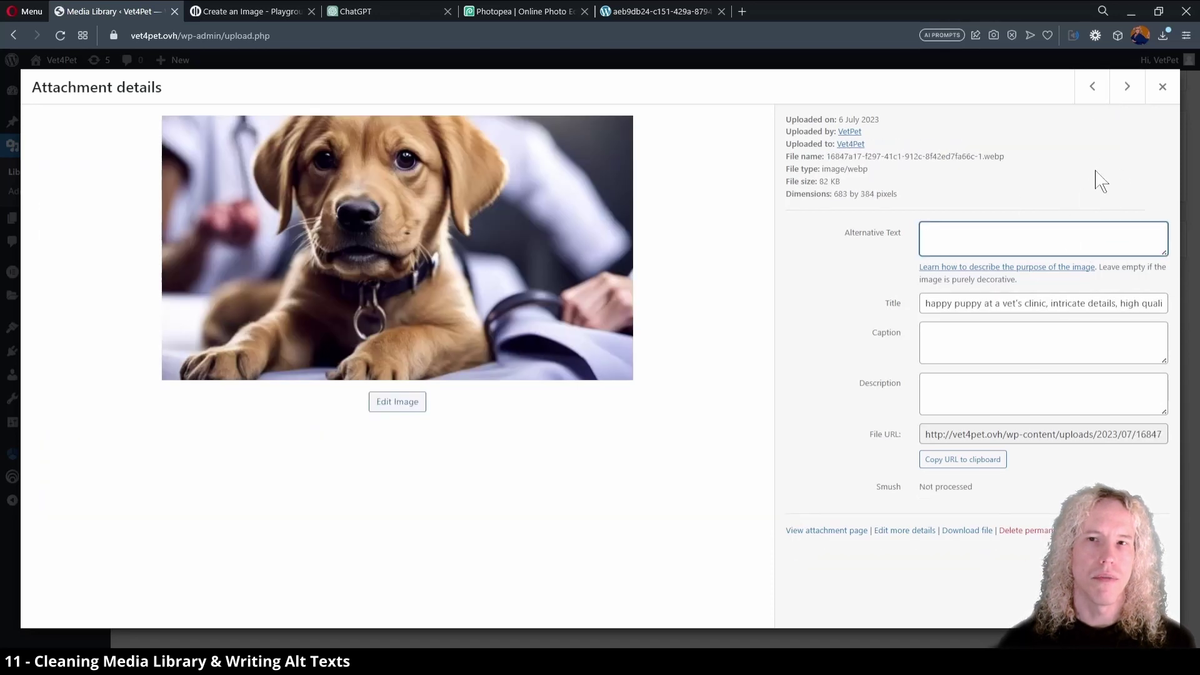
click(1126, 87)
click(1020, 529)
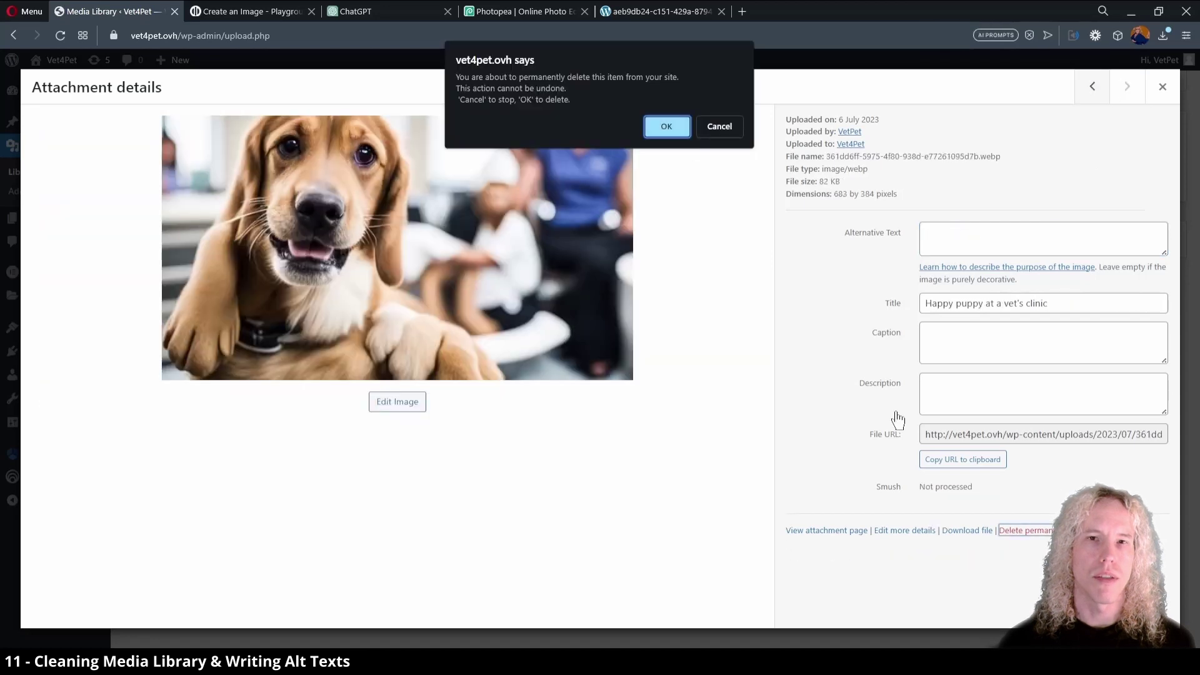
click(665, 126)
key(Escape)
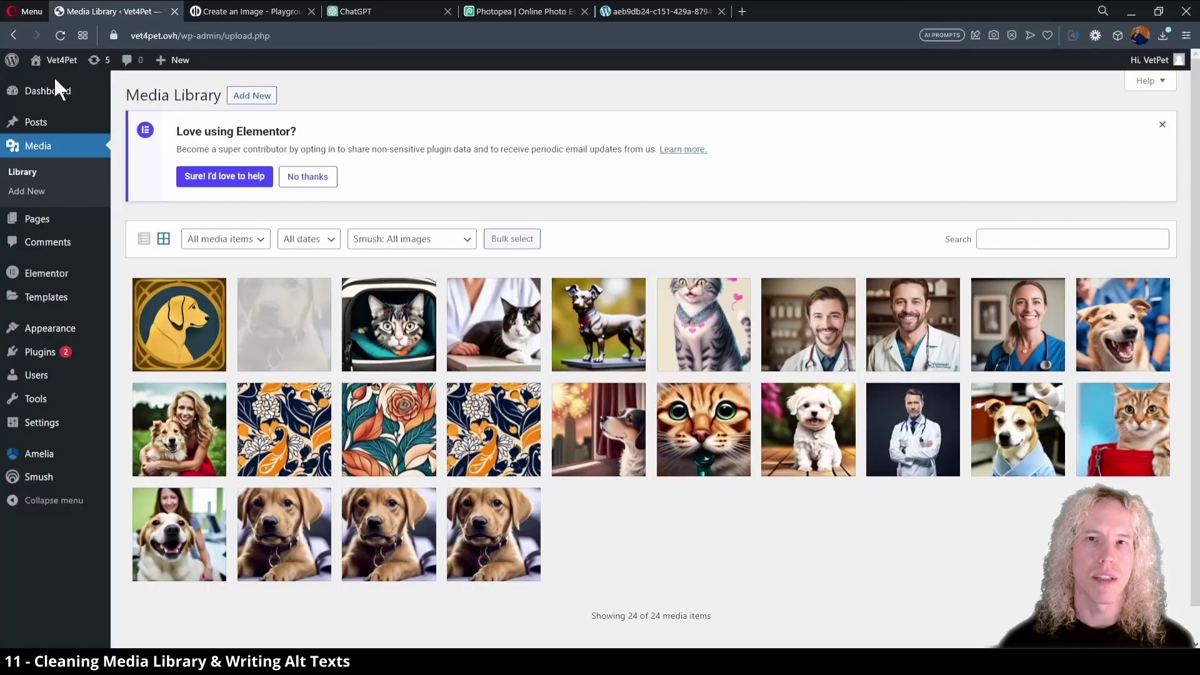
click(50, 93)
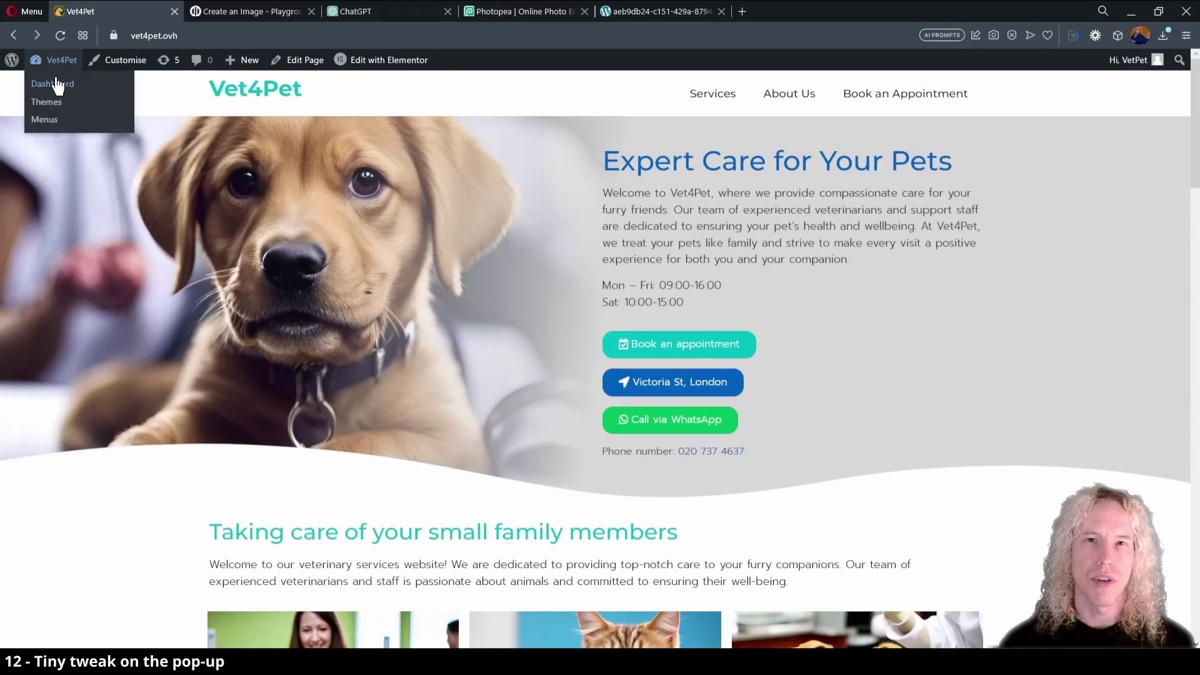
- Open the Vet4Pet popup template in Elementor from the Popups list
click(53, 81)
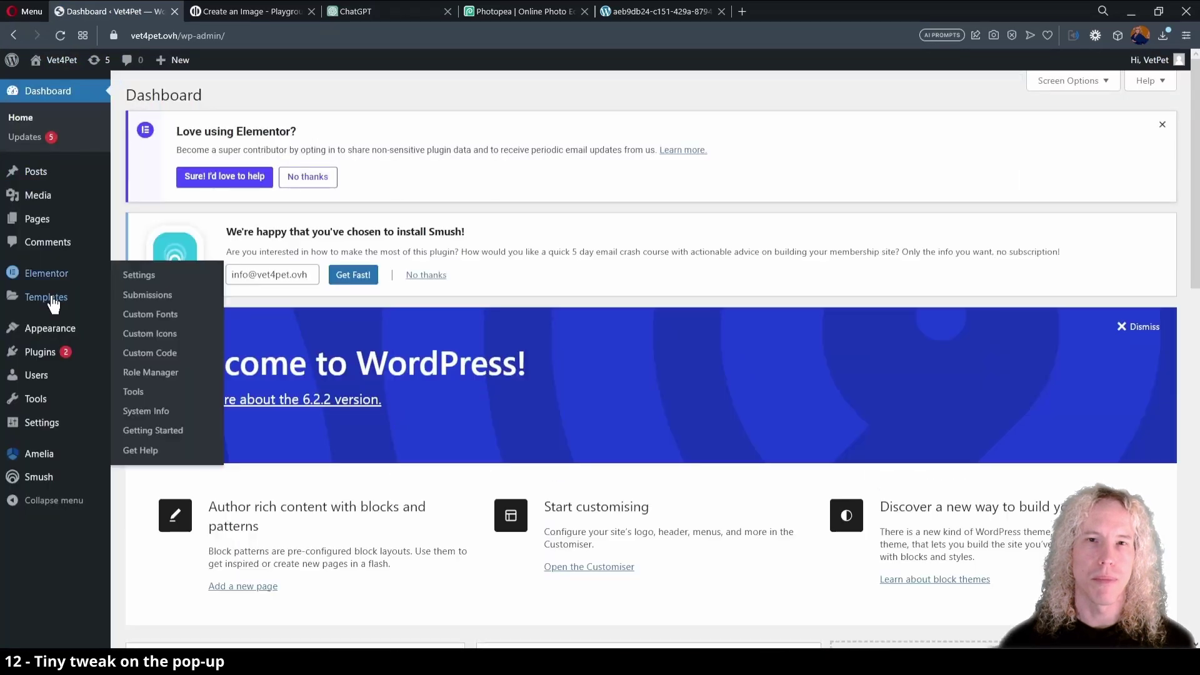
mouse_move(50, 297)
click(141, 324)
click(175, 383)
click(535, 456)
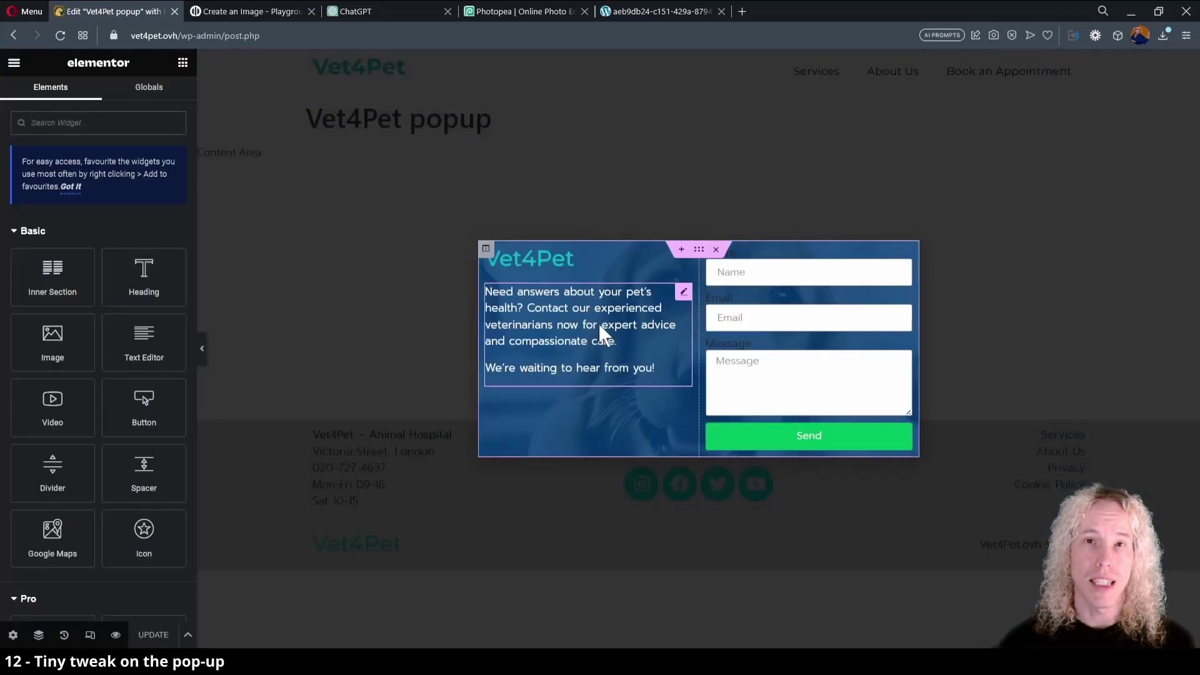
- Replace the popup's old site title widget with a new 'Vet4Pet' heading
click(598, 258)
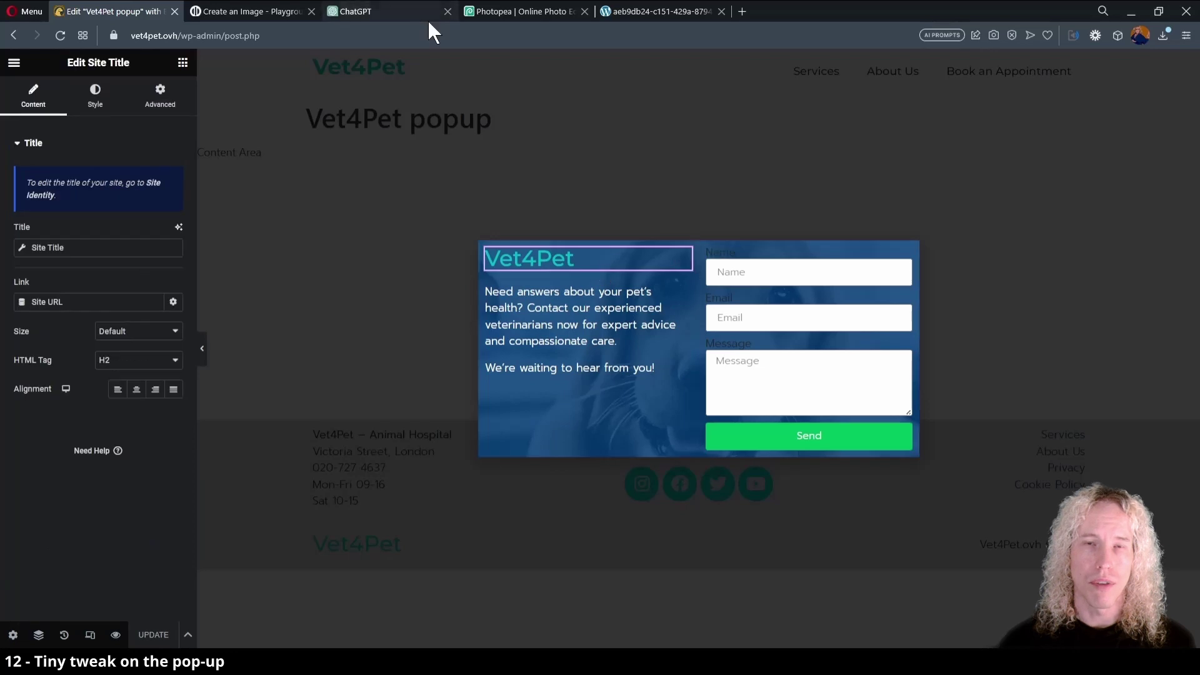
click(182, 62)
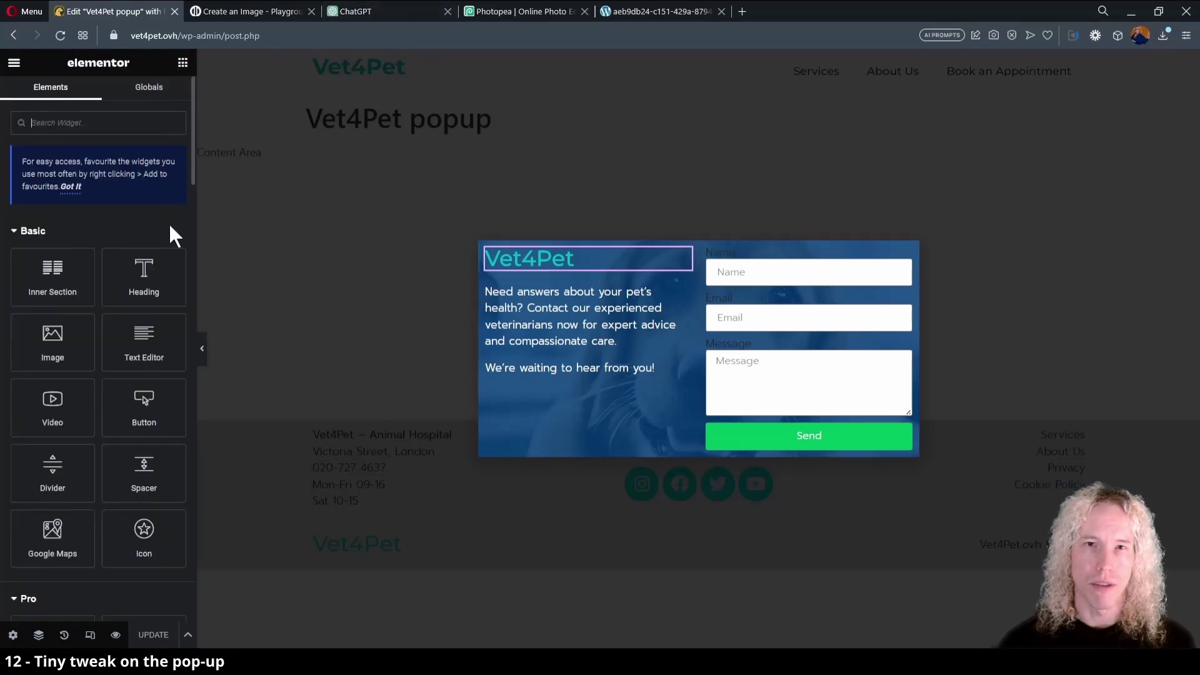
drag(168, 285, 512, 285)
triple_click(85, 192)
text(Vet4Pet)
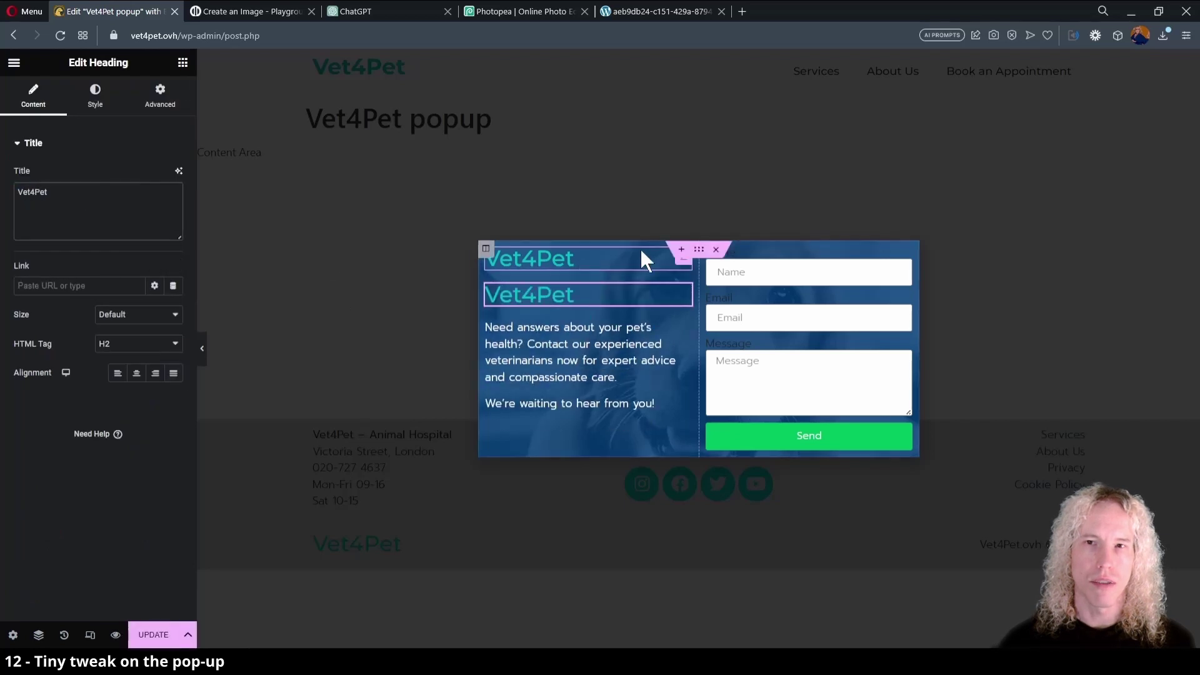
right_click(653, 257)
click(691, 505)
click(574, 259)
click(698, 249)
- Make the smiling dog photo the section background at Cover size, save, and exit the editor
click(94, 97)
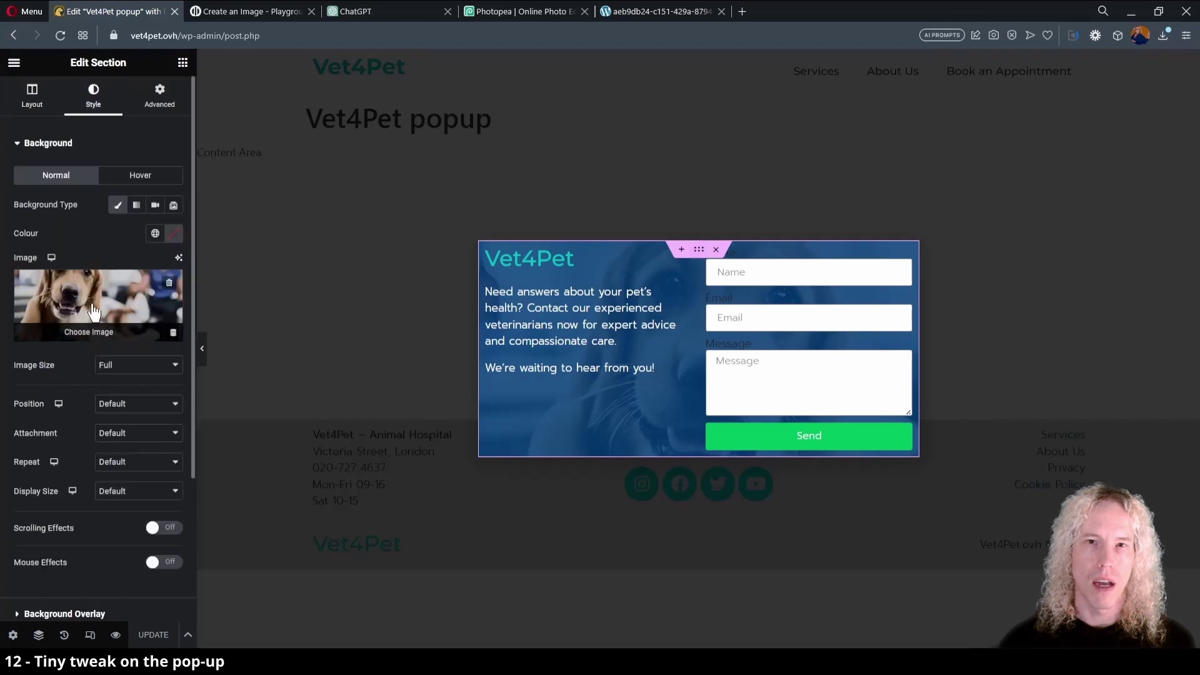
click(90, 306)
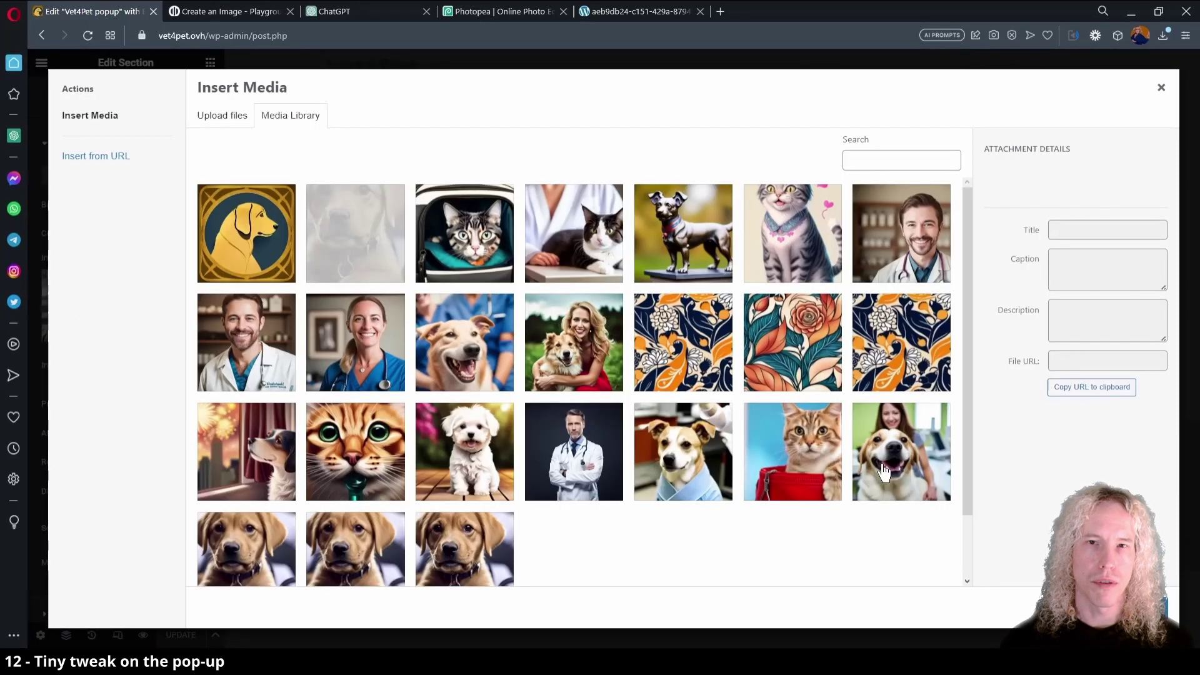
click(473, 363)
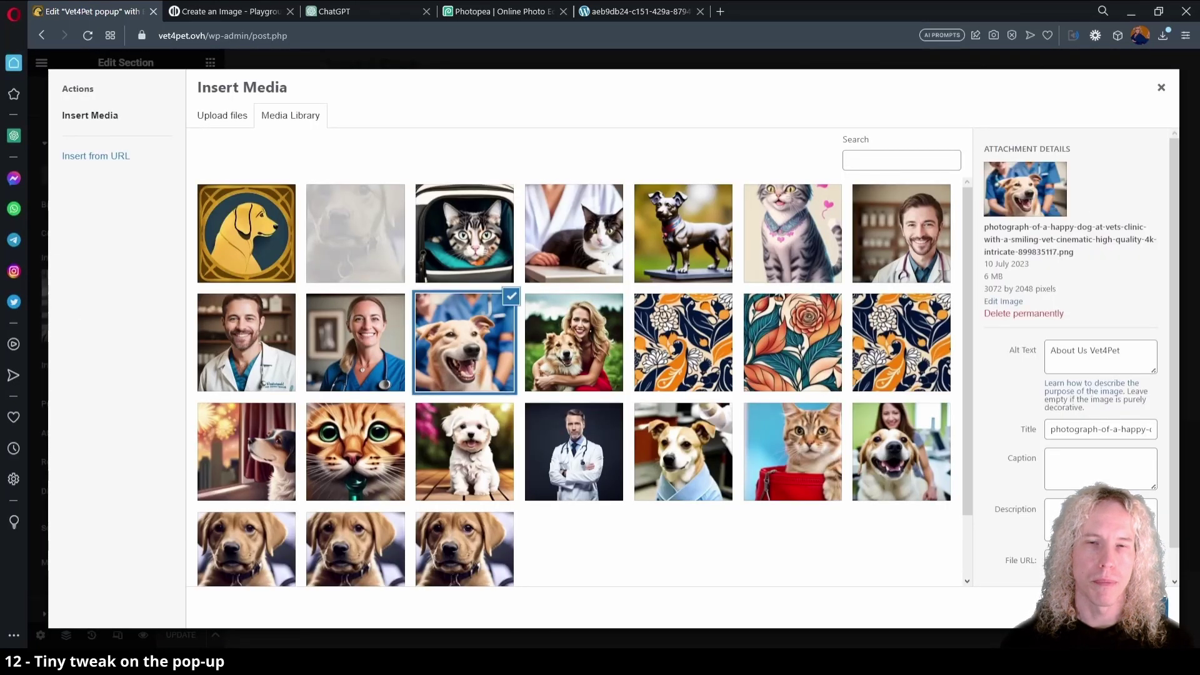
click(1134, 606)
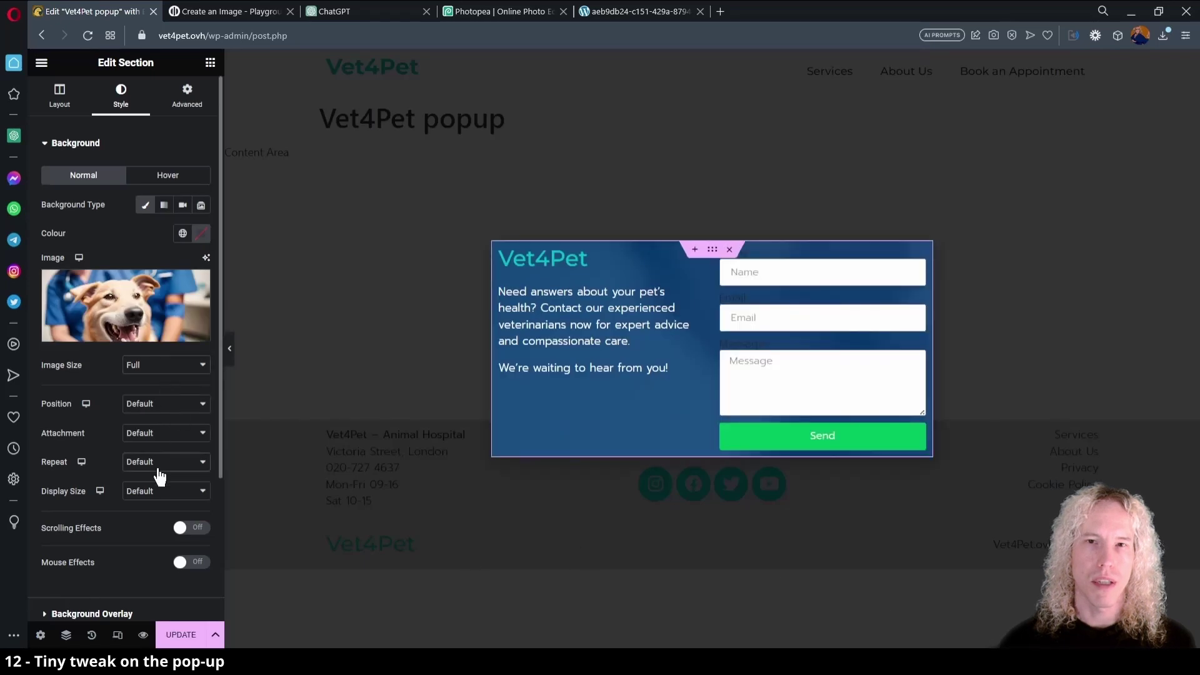
click(167, 526)
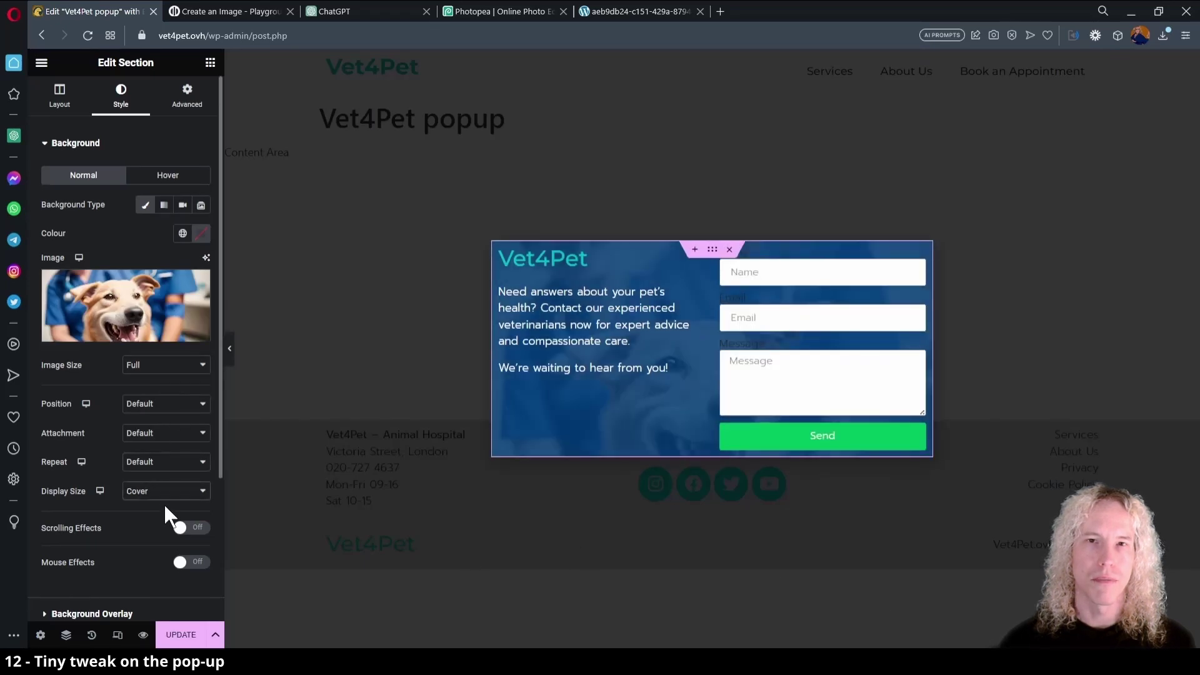
click(180, 635)
click(41, 63)
click(86, 305)
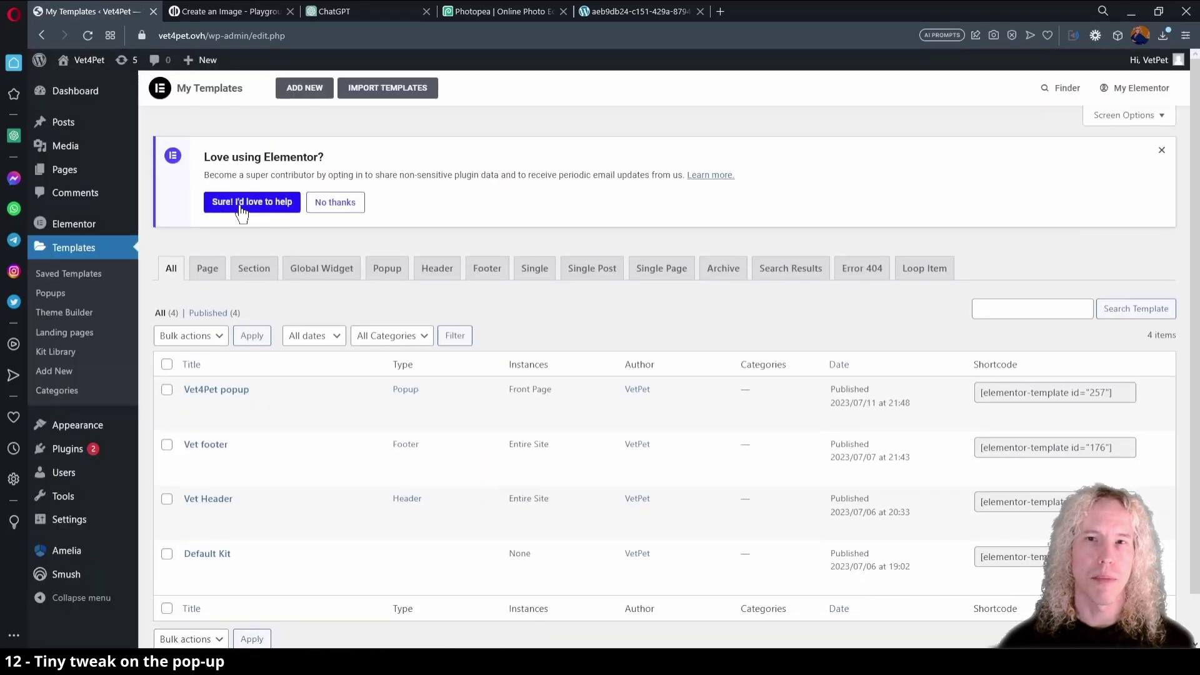
- Search Add Plugins for 'com', then install and activate Complianz GDPR/CCPA Cookie Consent
mouse_move(68, 448)
click(168, 470)
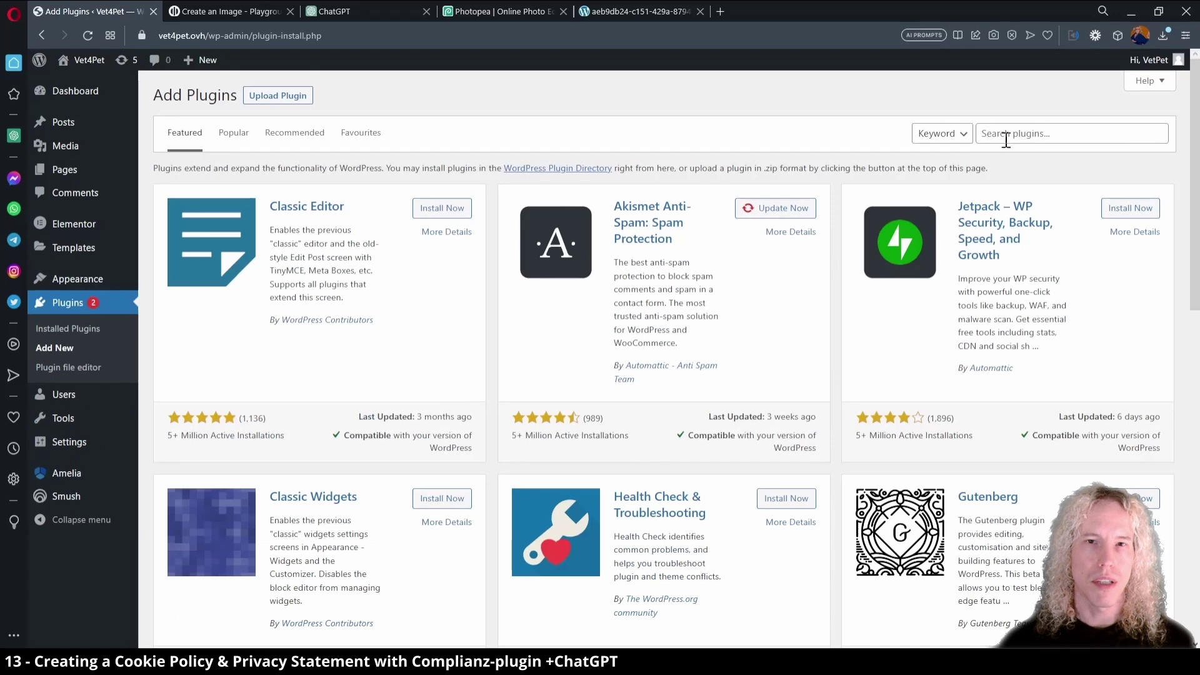
click(1005, 137)
text(complianz)
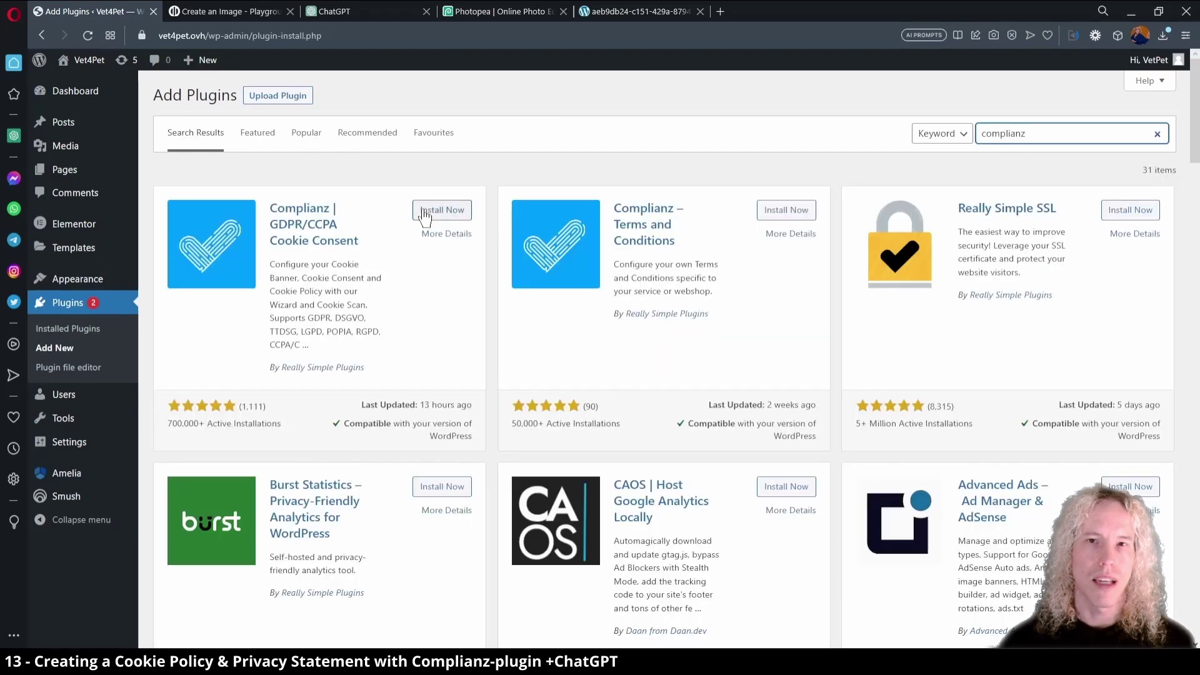
click(424, 212)
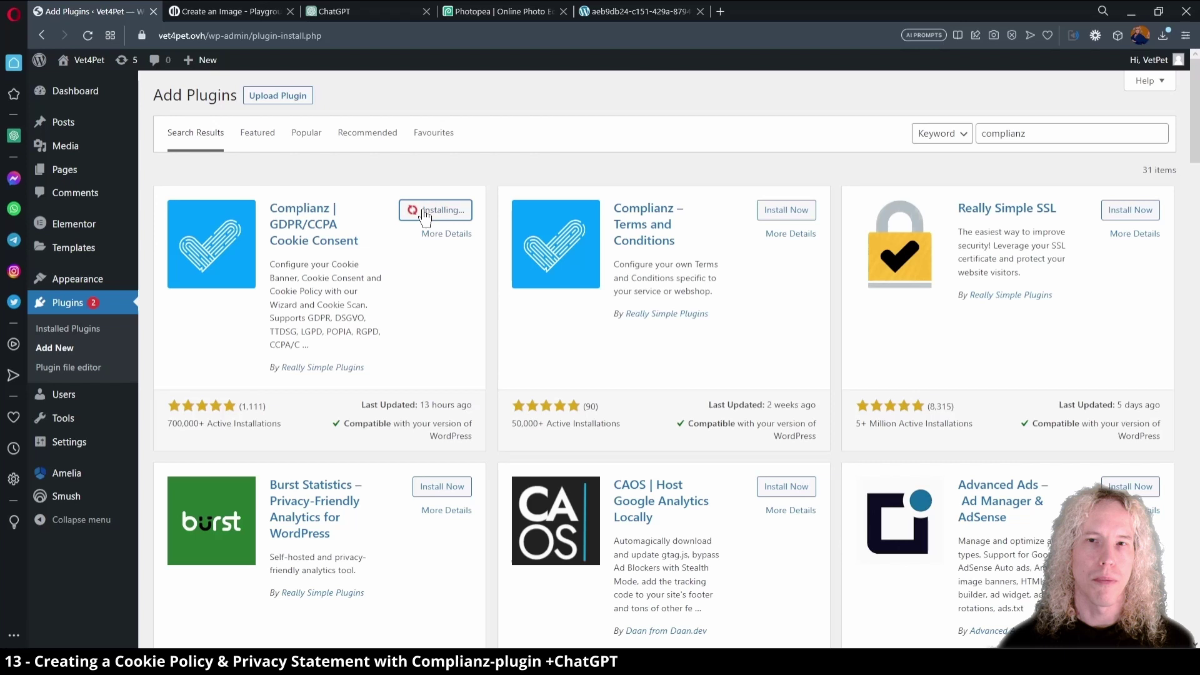
click(462, 216)
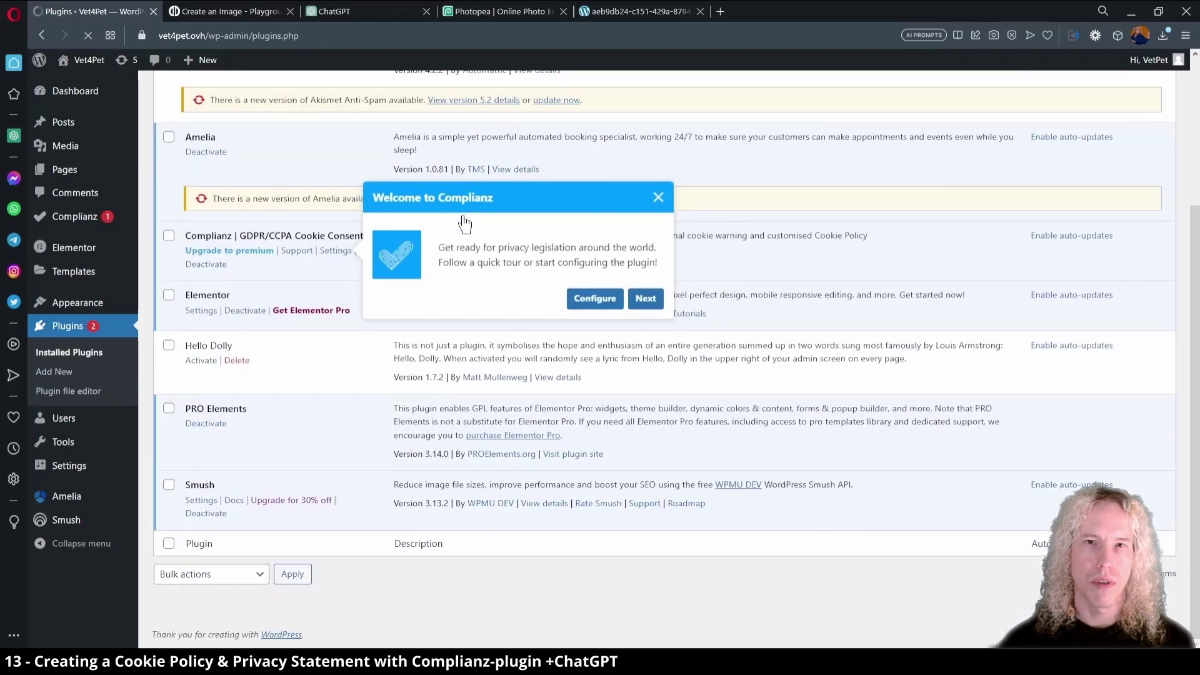
- Step through the Complianz tour (wizard, cookie banner, integrations, proof of consent) and end it
click(653, 303)
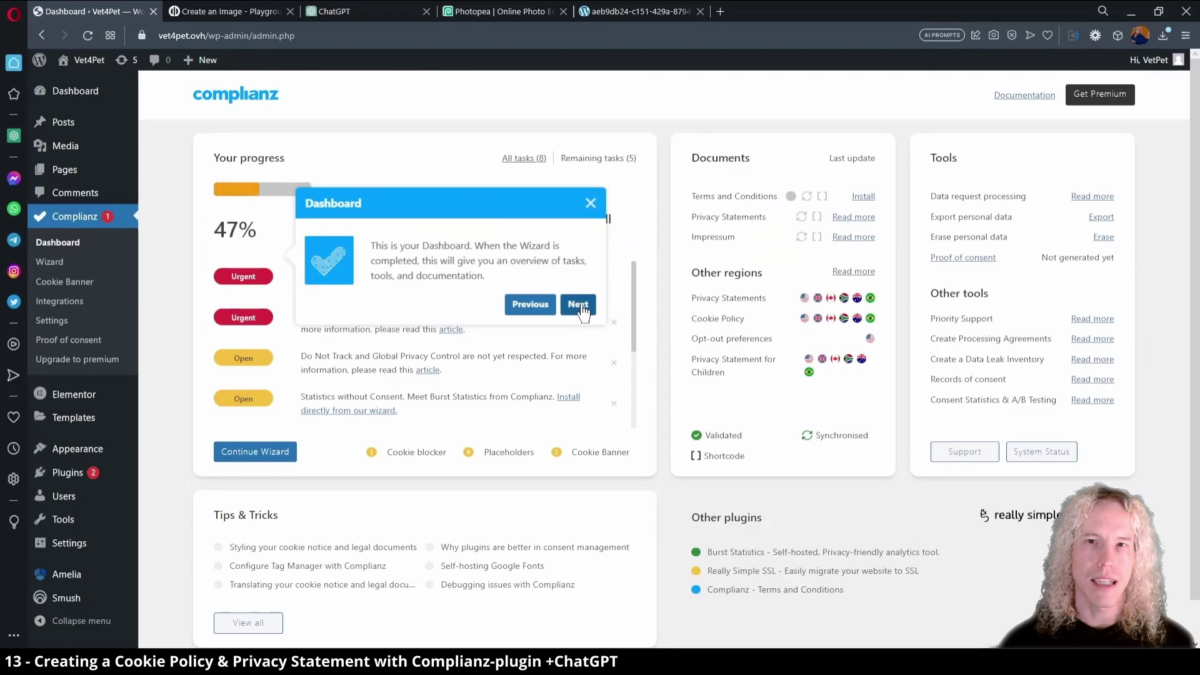
click(580, 306)
click(785, 620)
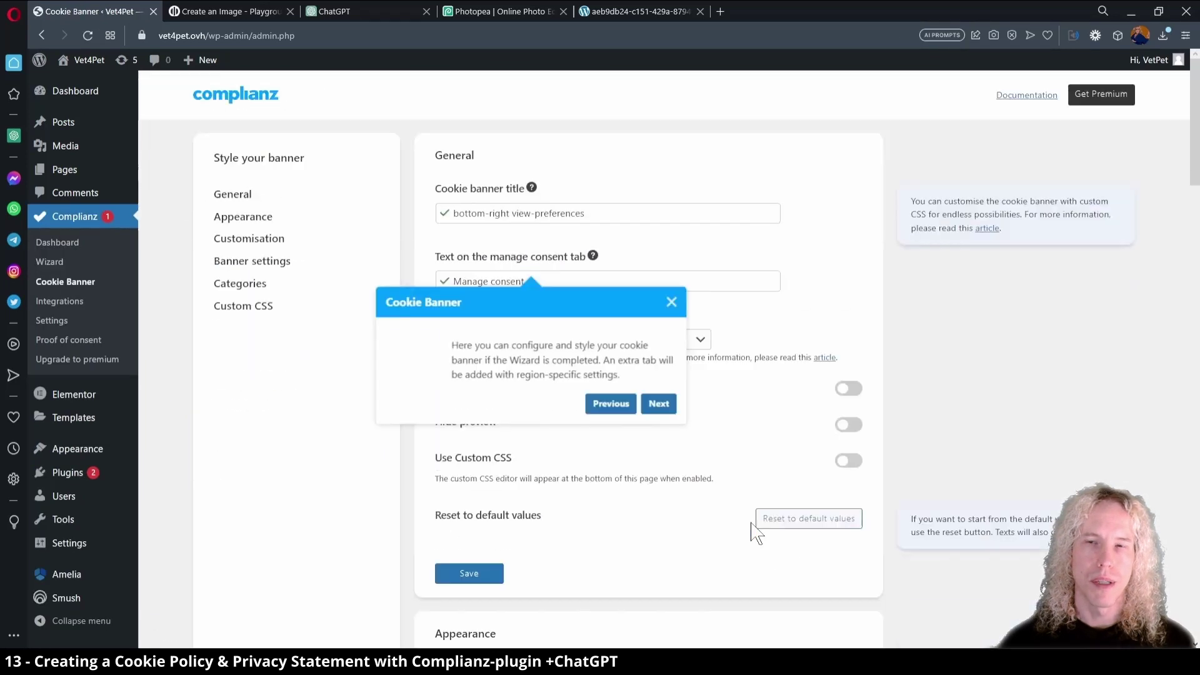
click(657, 403)
click(942, 302)
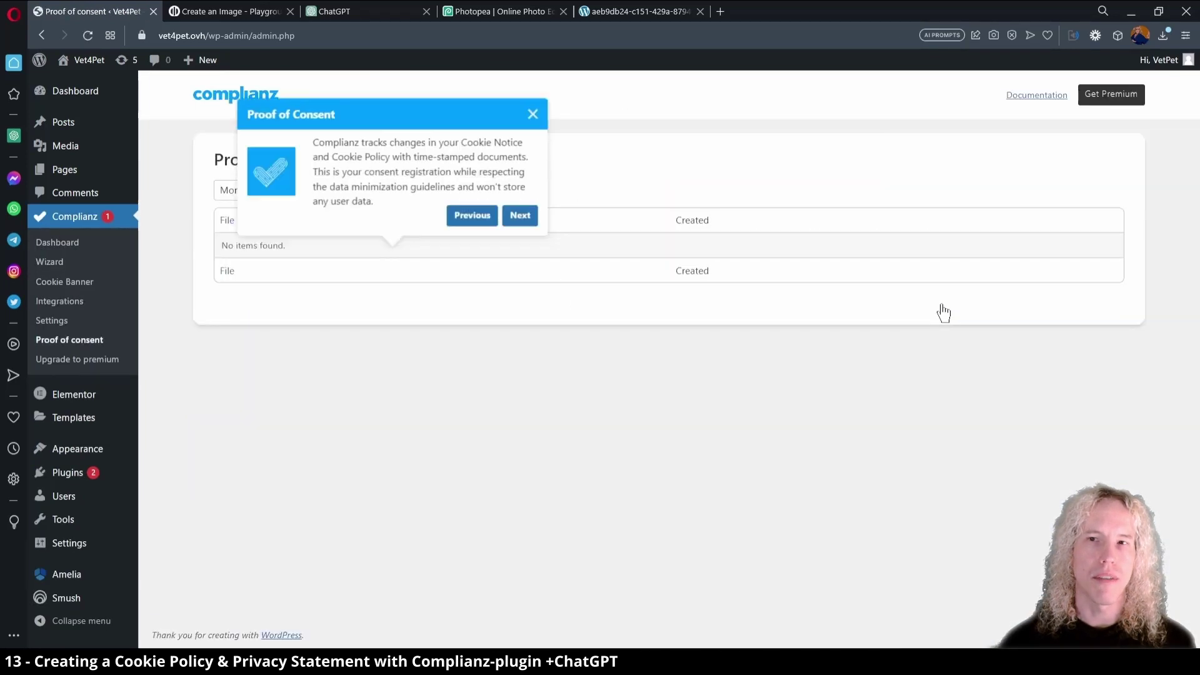
click(521, 216)
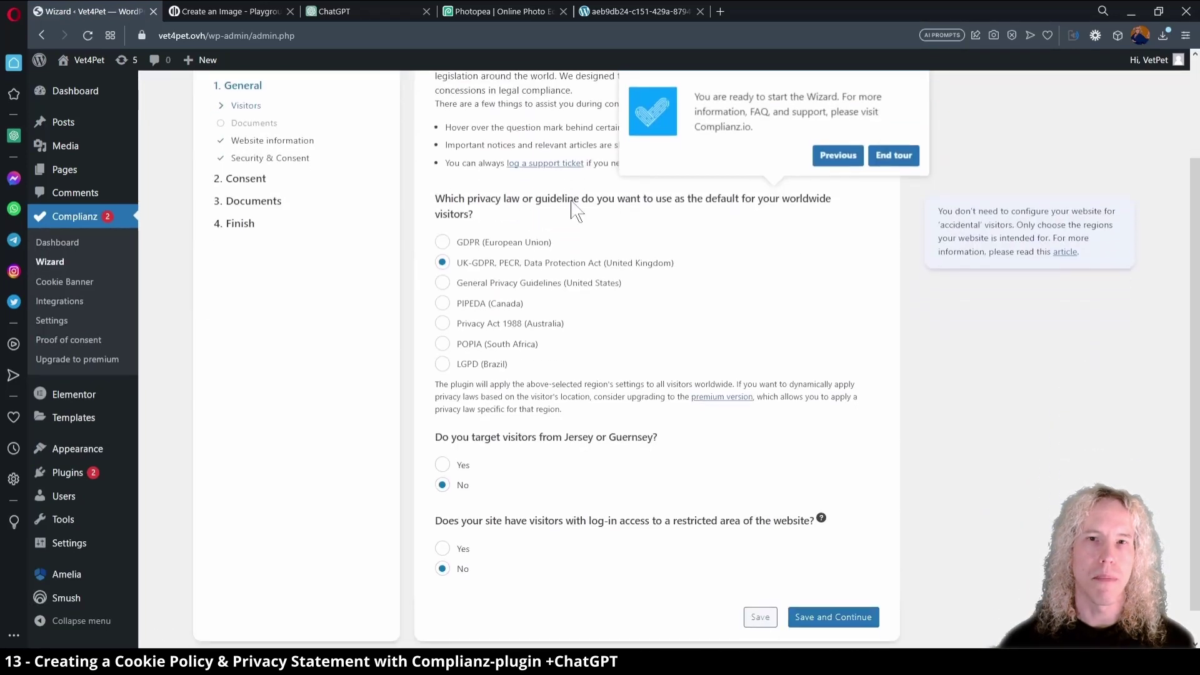
click(895, 157)
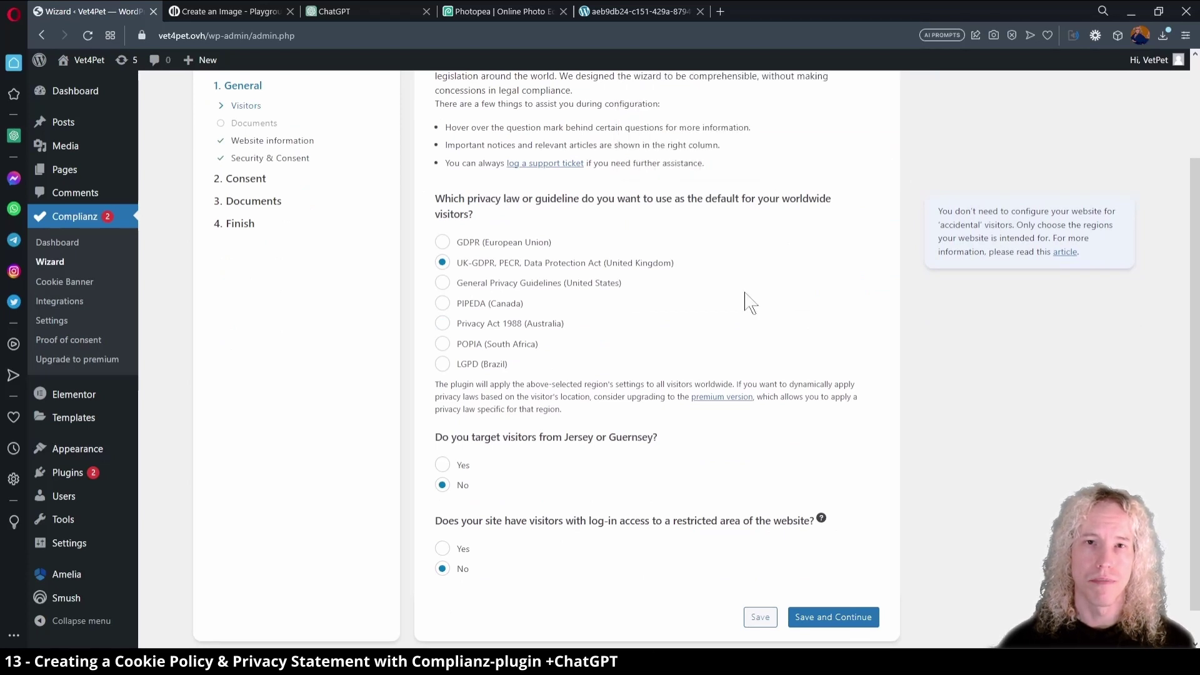
- Save the Visitors answers (UK-GDPR, PECR) and select the Privacy Statement heading on the Documents step
scroll(748, 302, up, 2)
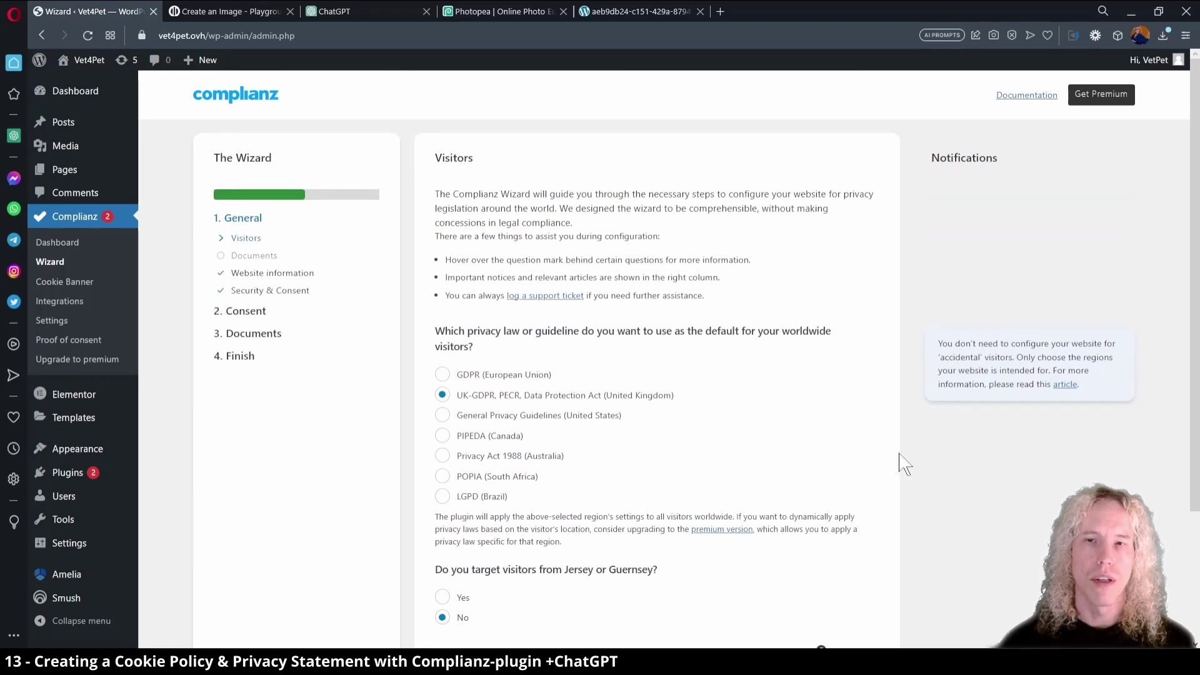
scroll(903, 464, down, 3)
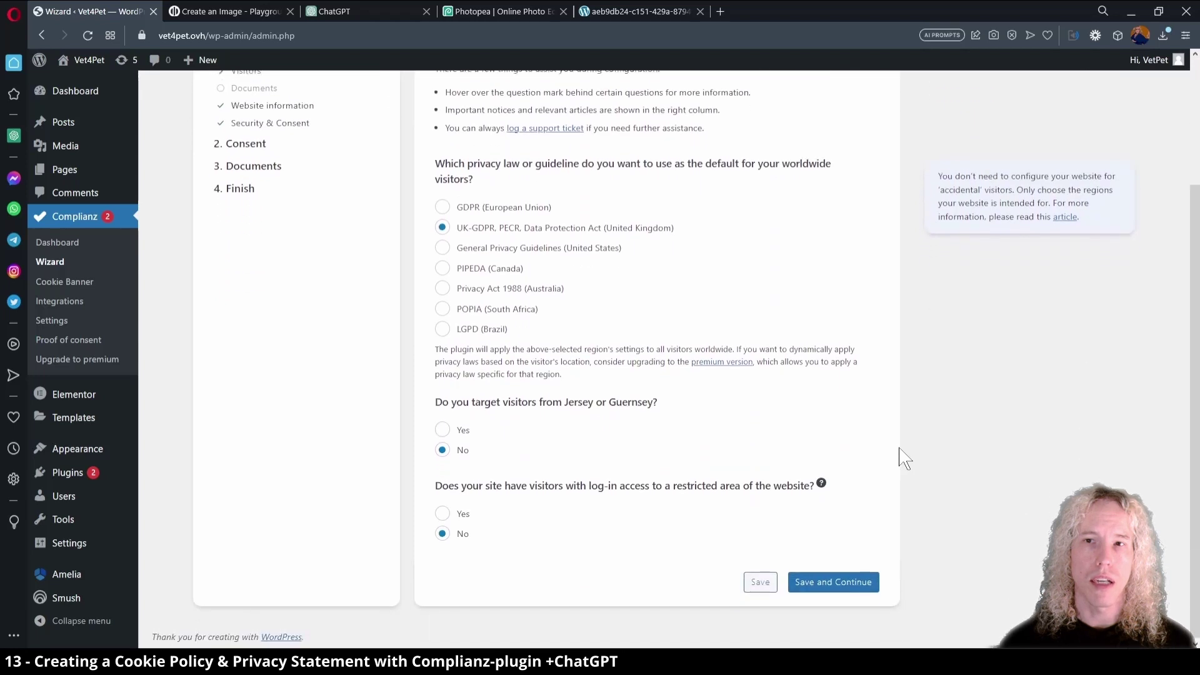
click(843, 583)
scroll(844, 586, down, 1)
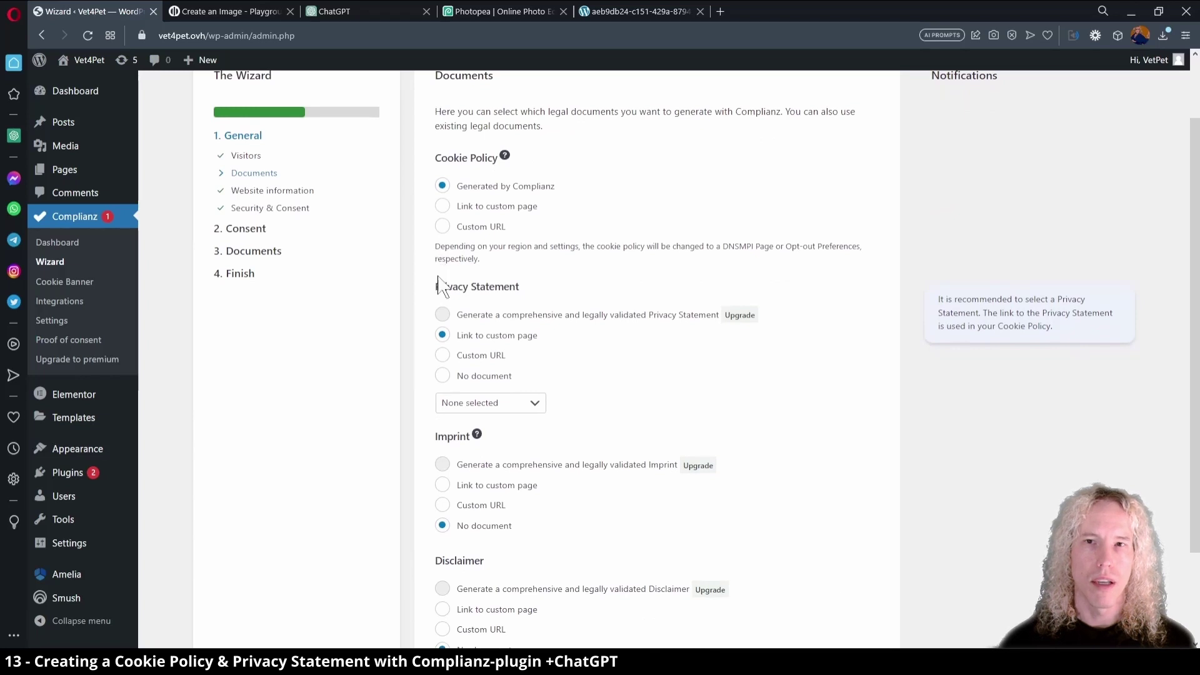
drag(440, 286, 523, 294)
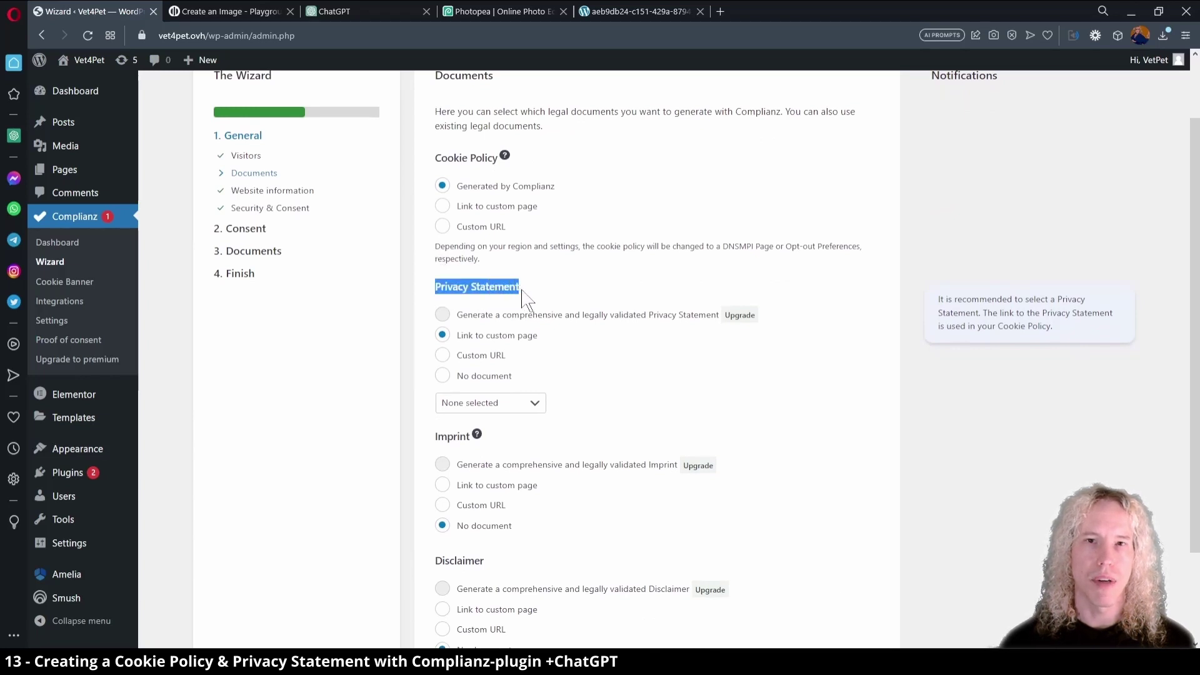
- In a new ChatGPT chat, request a comprehensive Privacy Statement for vet website "Vet4Pet" and select the reply
click(346, 11)
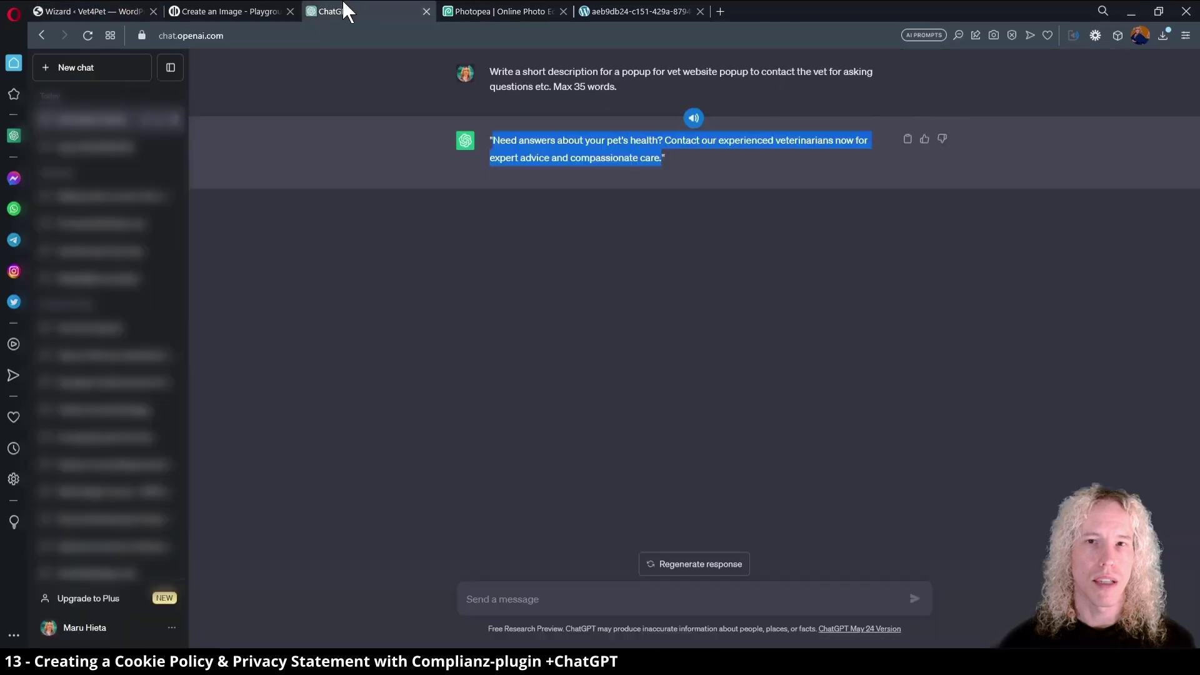
click(80, 68)
click(524, 595)
text(Write a Privacy Statement)
key(ctrl+Left)
key(ctrl+Left)
text(comprehensive)
key(End)
text(for a vet website called "Vet4Pet)
text(')
key(Return)
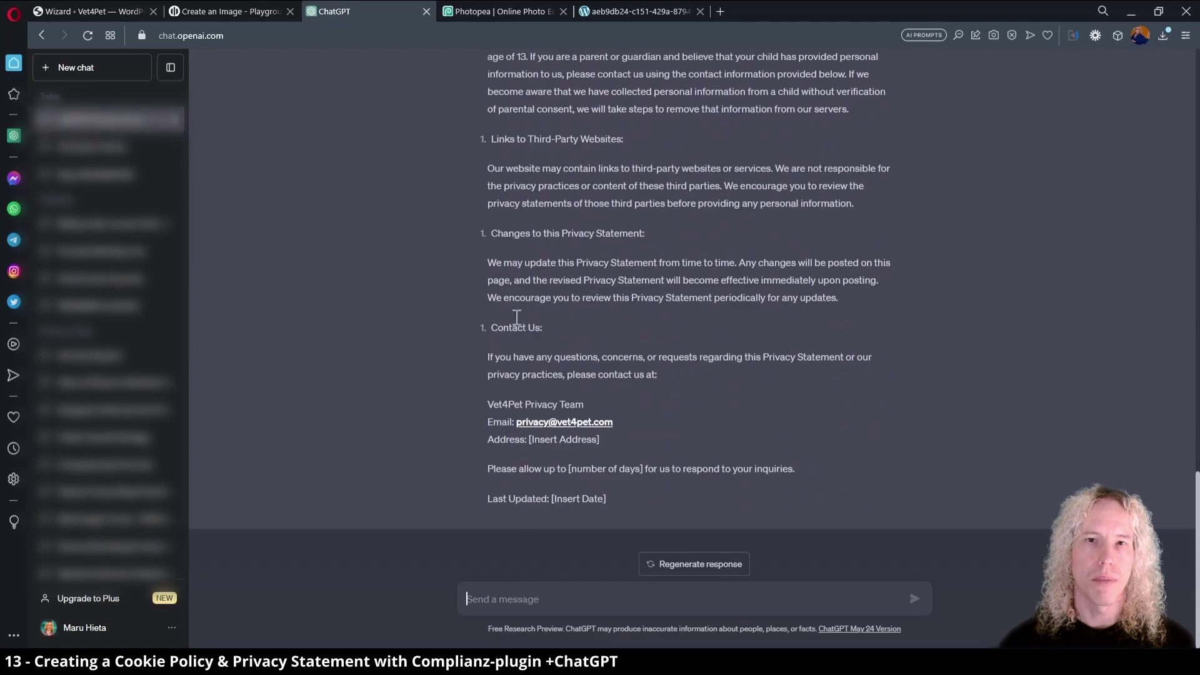
scroll(507, 247, up, 15)
drag(486, 152, 835, 495)
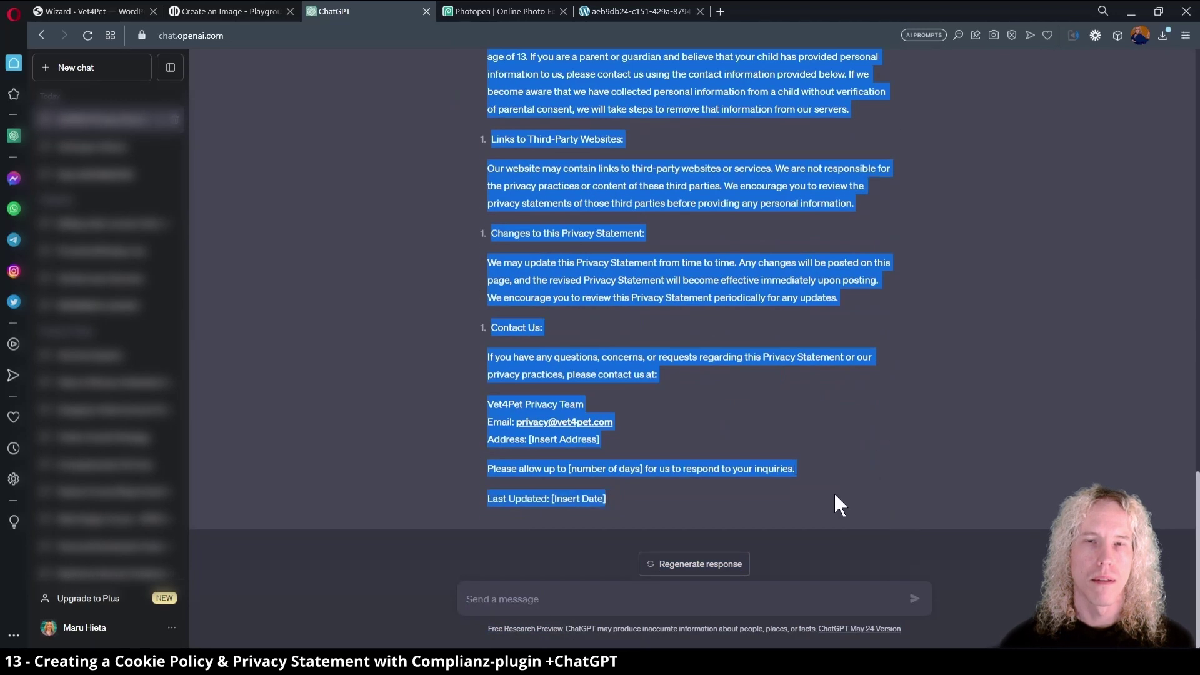
- Create a new page titled 'Privacy Statement' and paste the generated privacy text into it
click(85, 17)
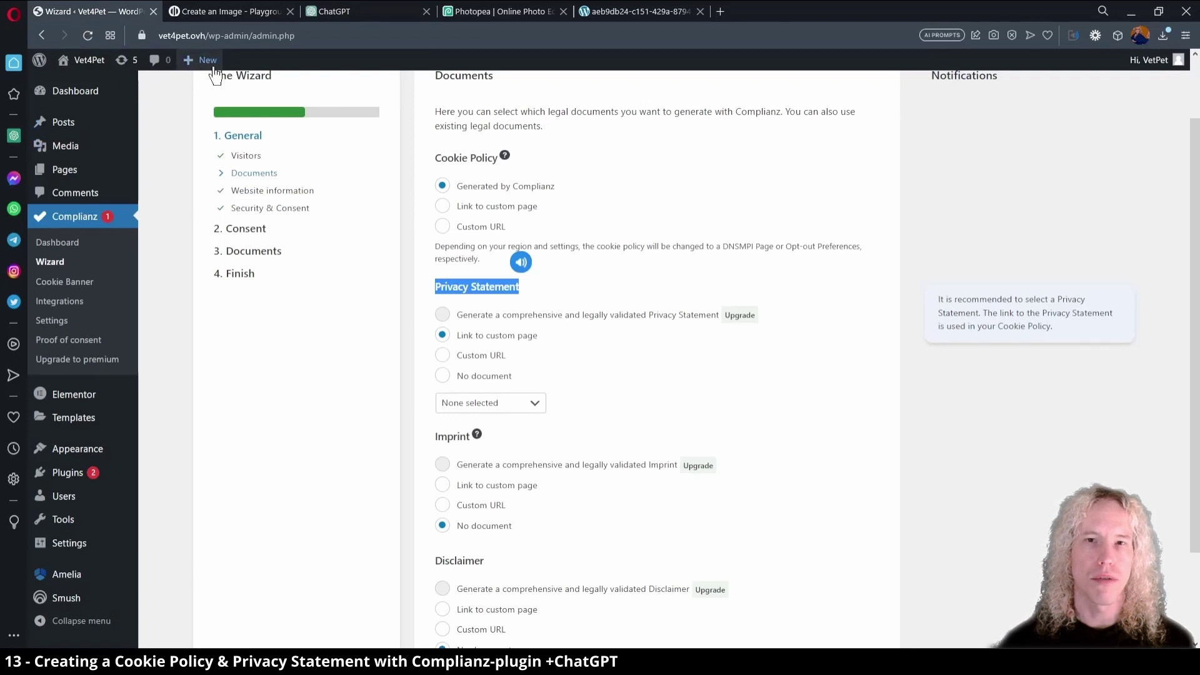
mouse_move(201, 60)
middle_click(210, 125)
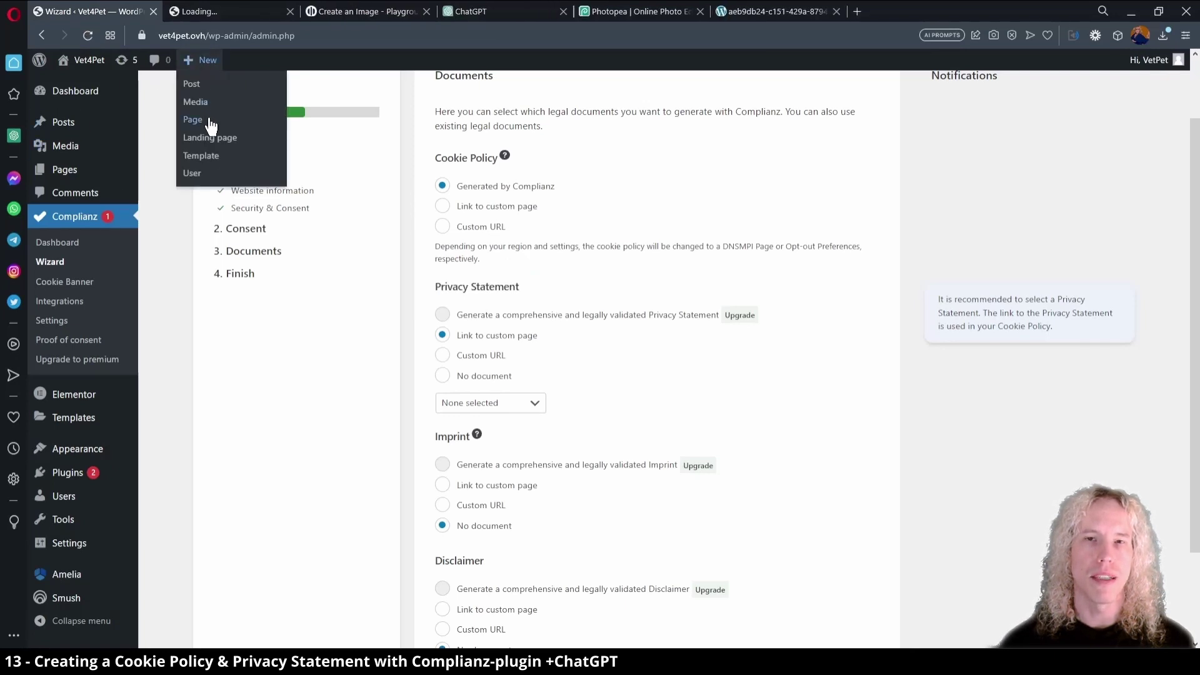
click(218, 10)
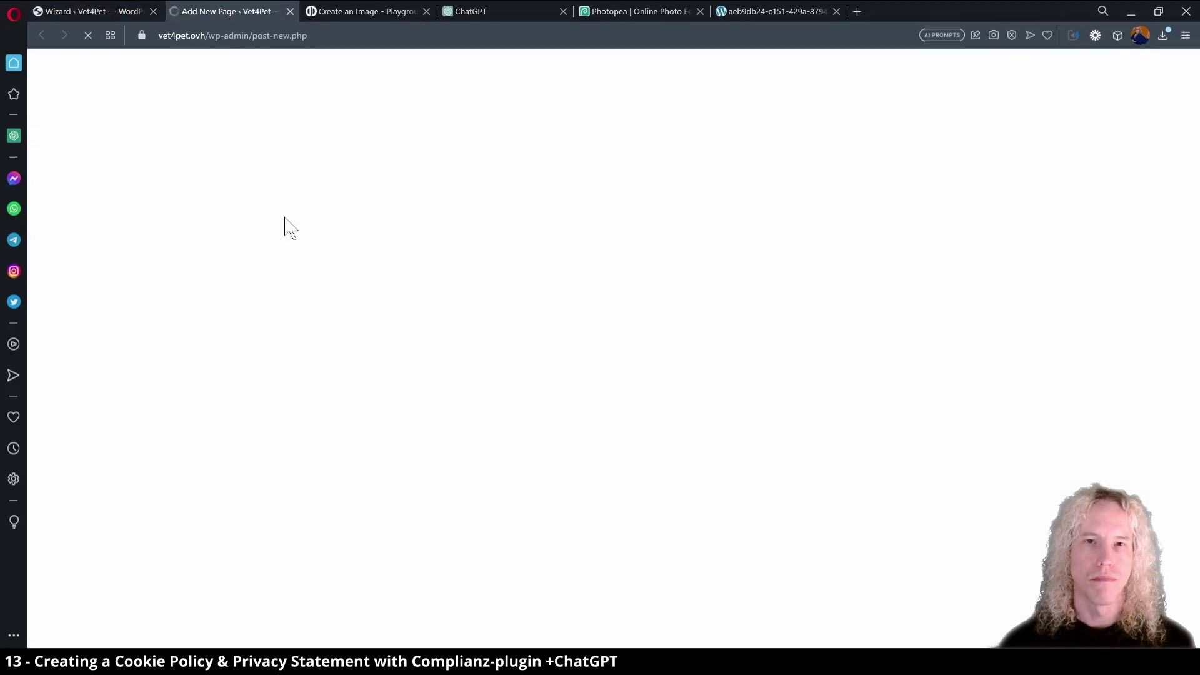
text(Privacy Statement)
key(Return)
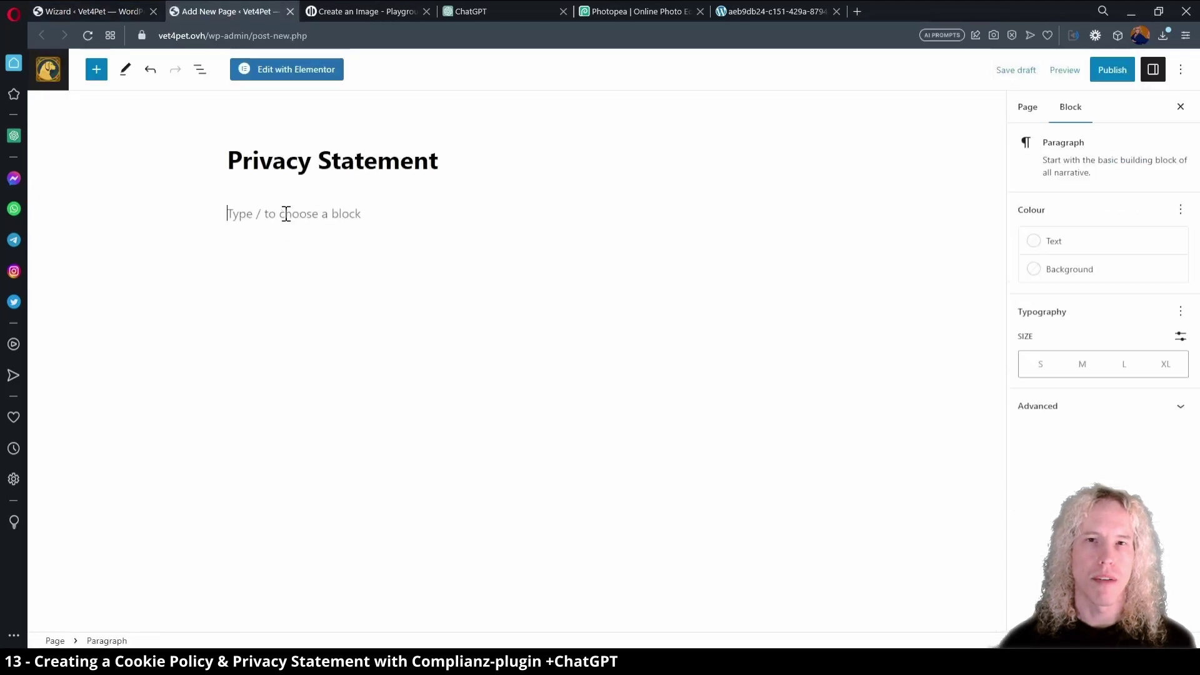
key(ctrl+v)
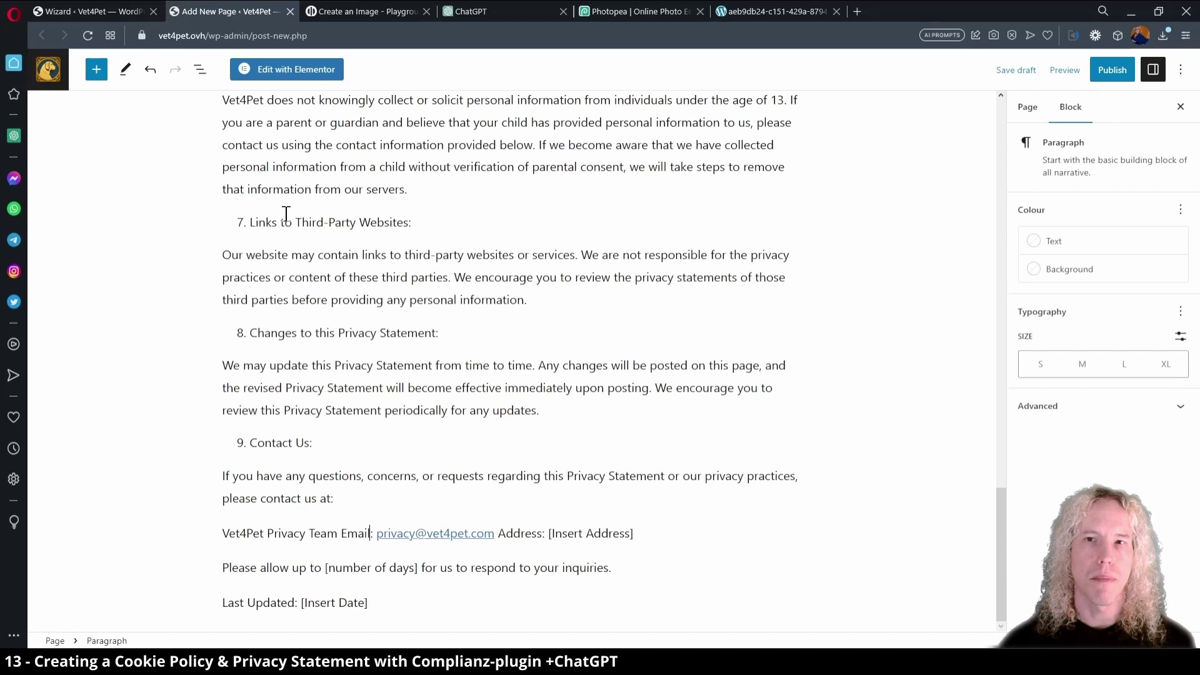
- Replace the contact e-mail and address placeholders with the business's details
key(Right)
key(Right)
key(ctrl+shift+Right)
text(info)
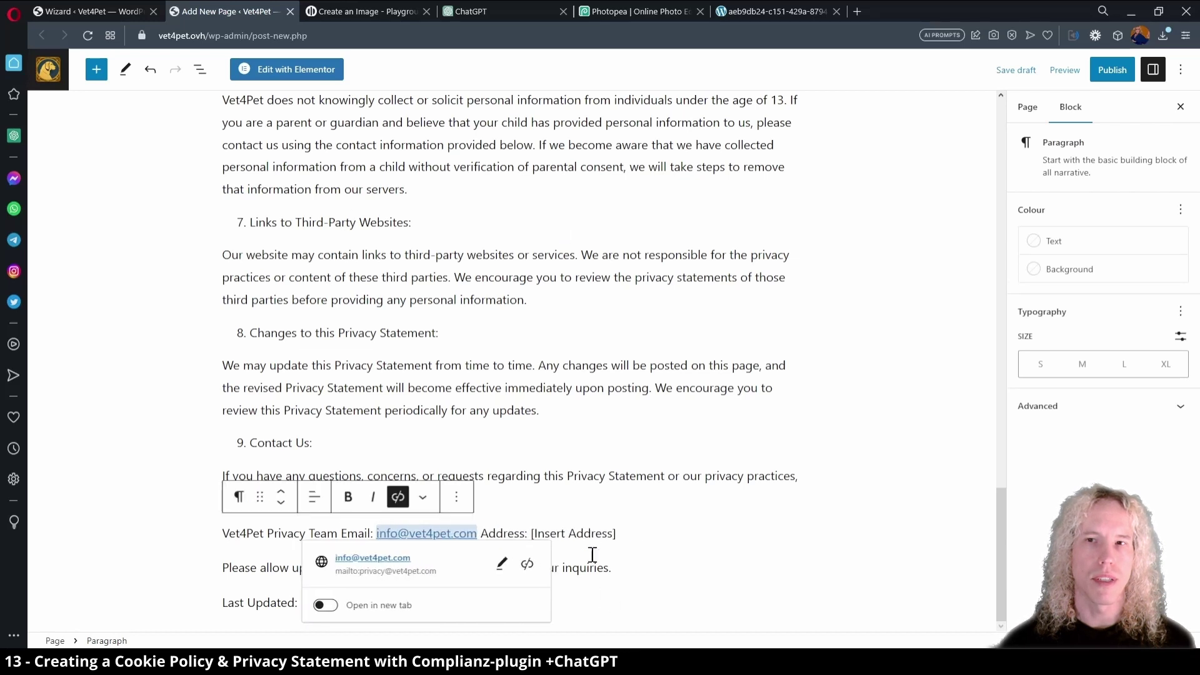
click(592, 531)
key(End)
key(ctrl+shift+Left)
key(ctrl+shift+Left)
key(ctrl+shift+Left)
text(Vic)
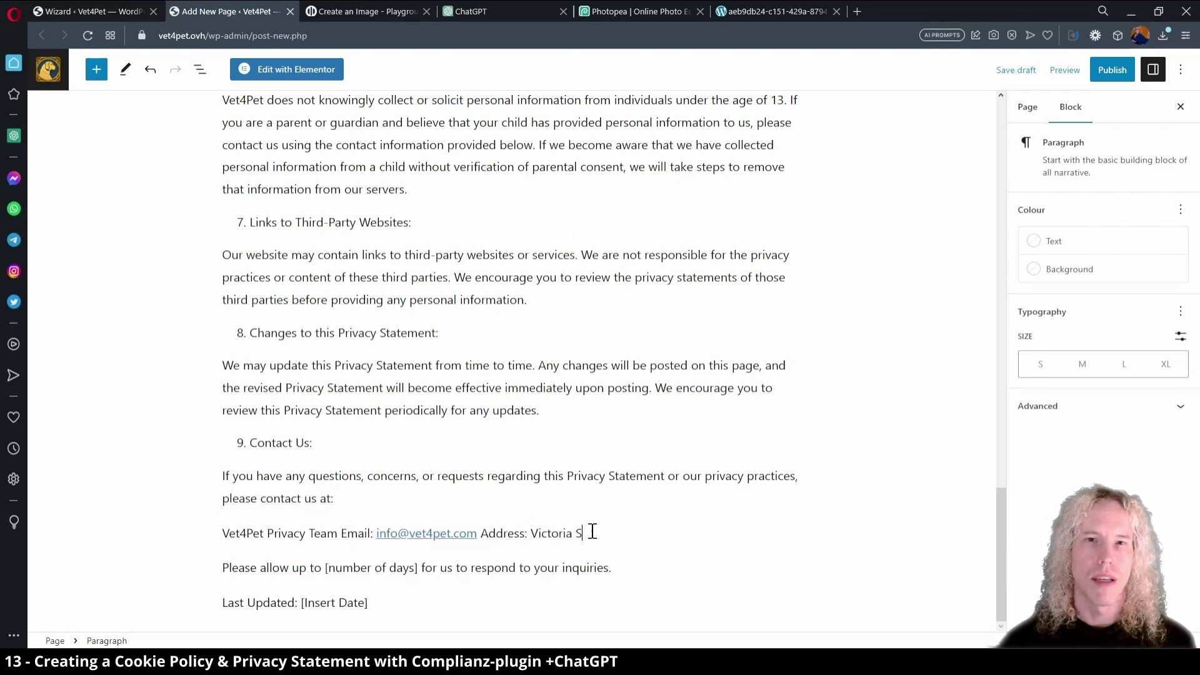
- Set the response time to 14 days and the Last Updated date to 12th July 2023
double_click(373, 568)
key(shift+Right)
text(14)
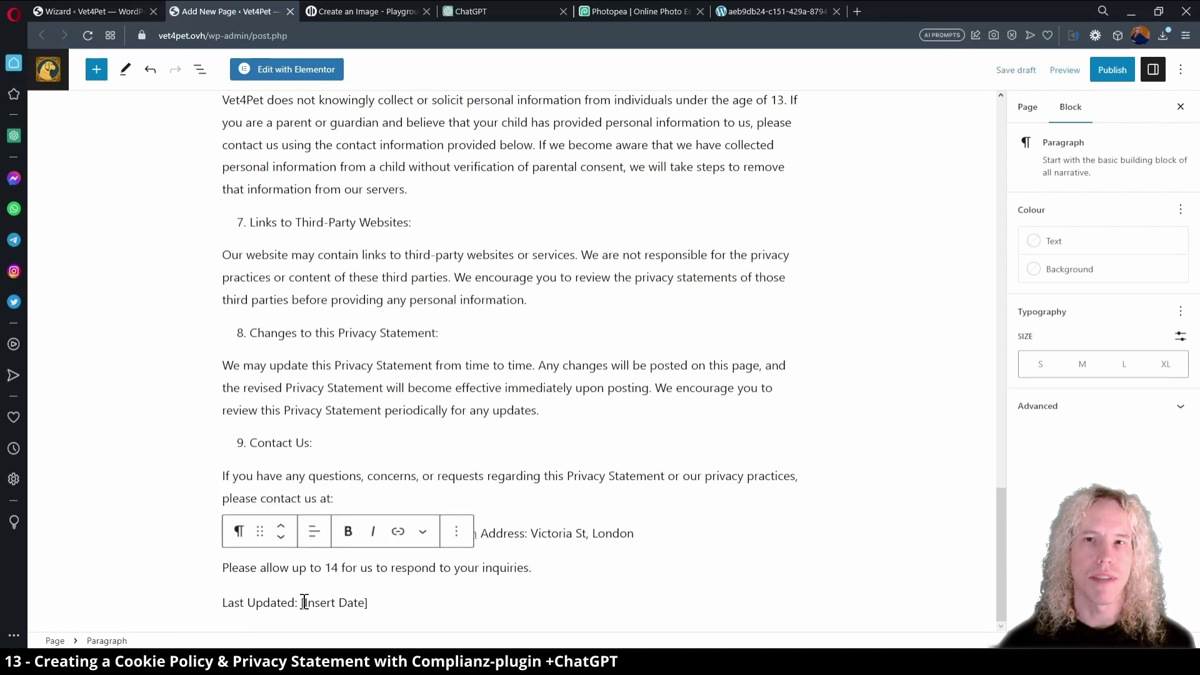
click(304, 603)
drag(304, 602, 368, 602)
text(12th July 2023)
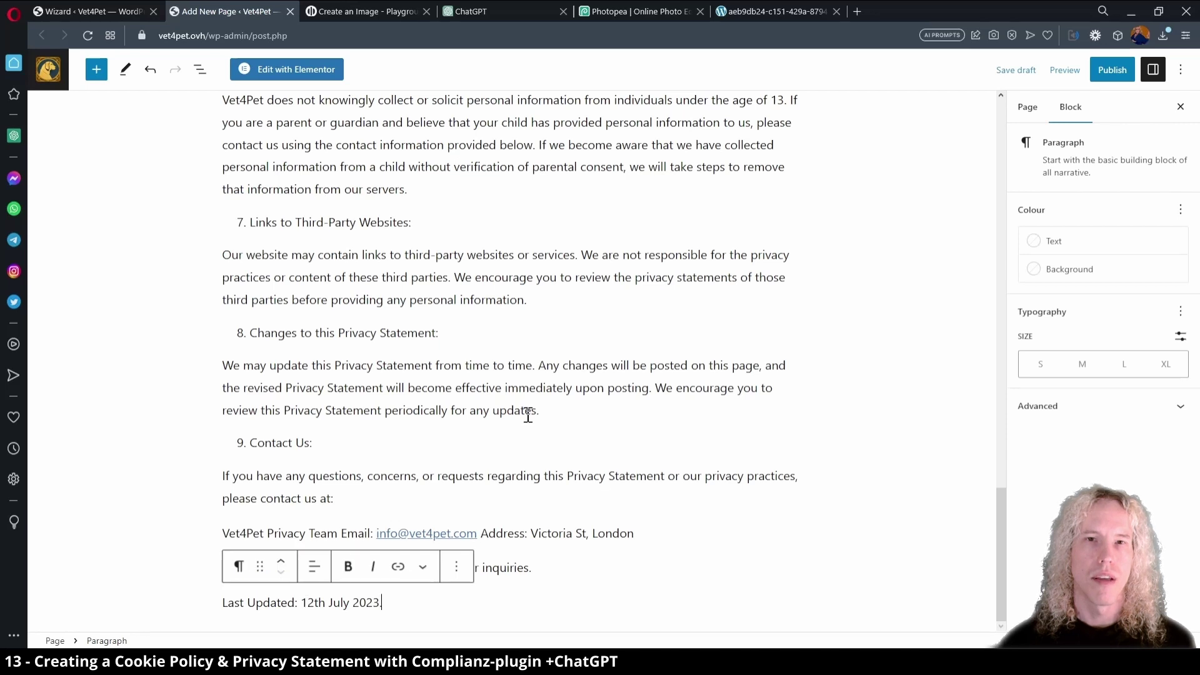
- Publish the Privacy Statement page
scroll(528, 416, up, 20)
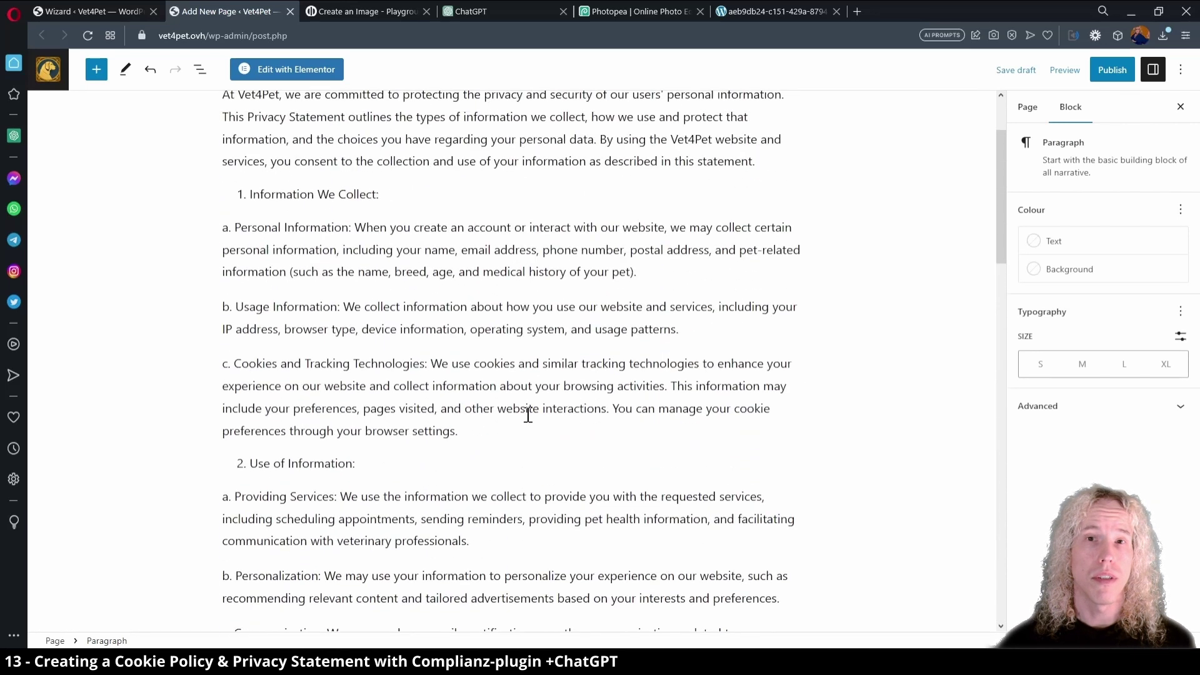
click(1111, 70)
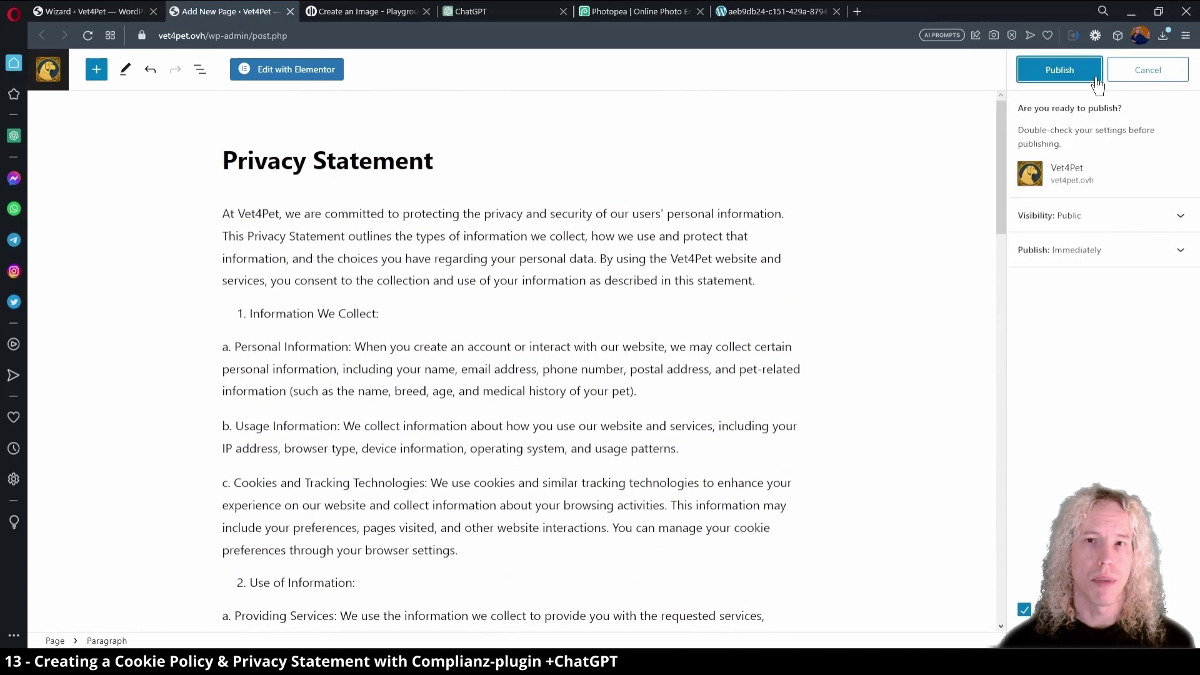
click(1096, 77)
- Link Complianz's Privacy Statement to the published page via a custom URL and continue
click(1166, 188)
click(89, 9)
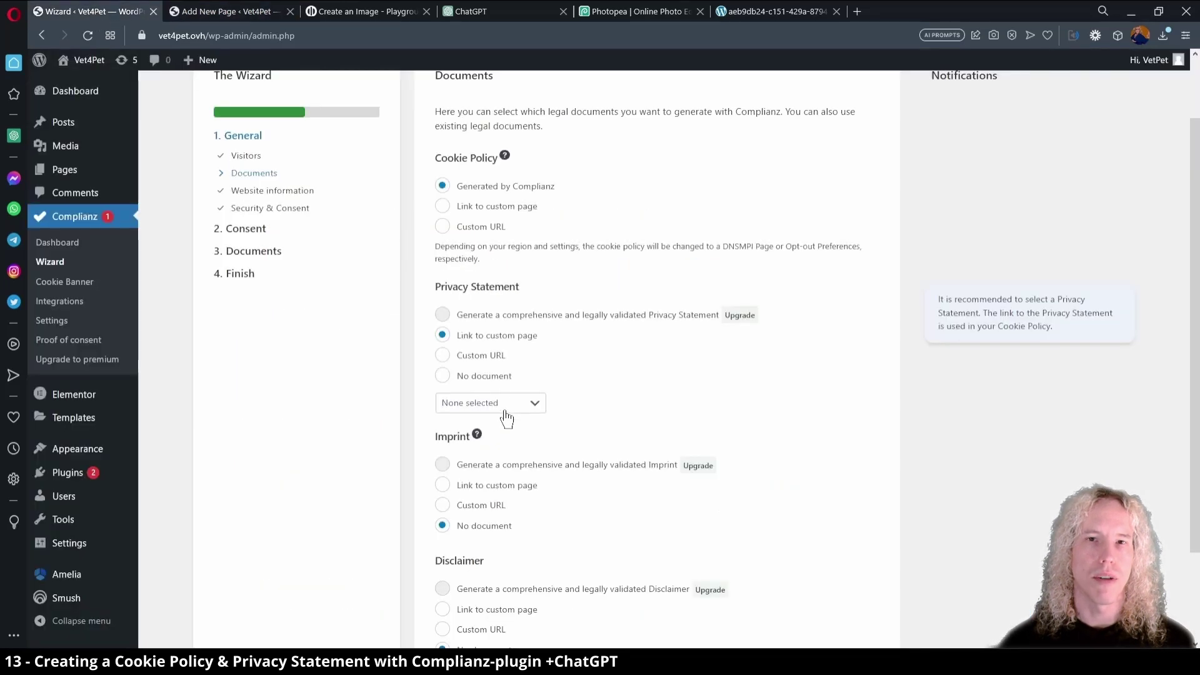
click(484, 361)
click(497, 402)
key(ctrl+v)
scroll(712, 405, down, 2)
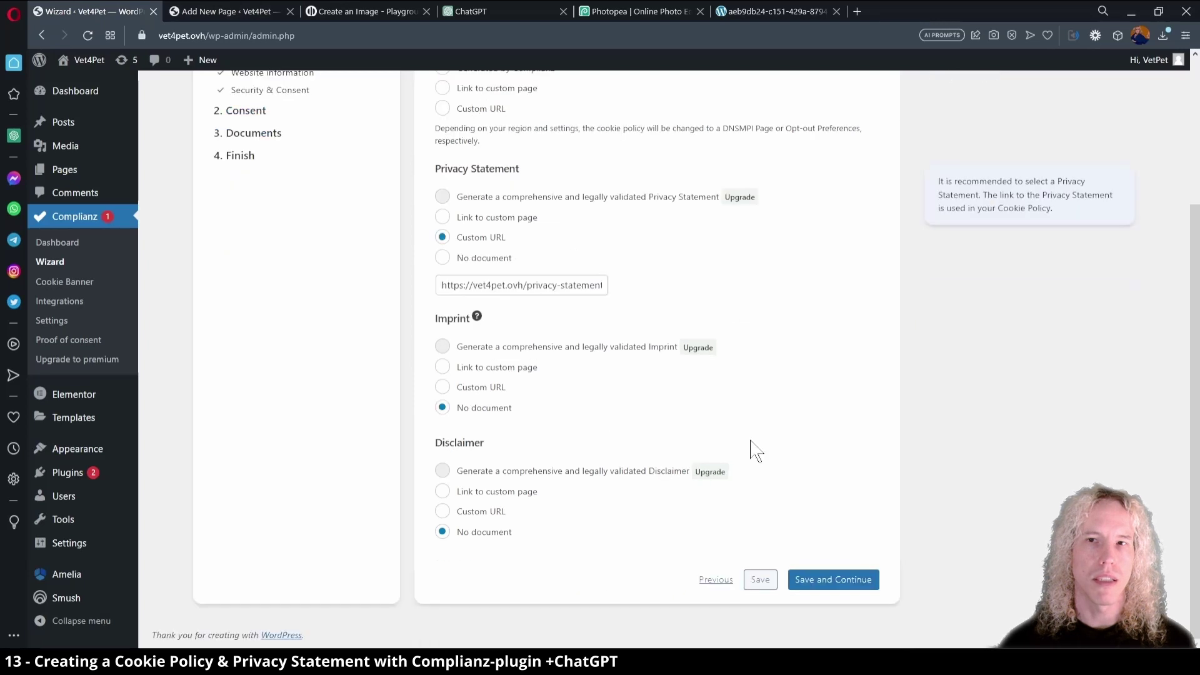
click(830, 584)
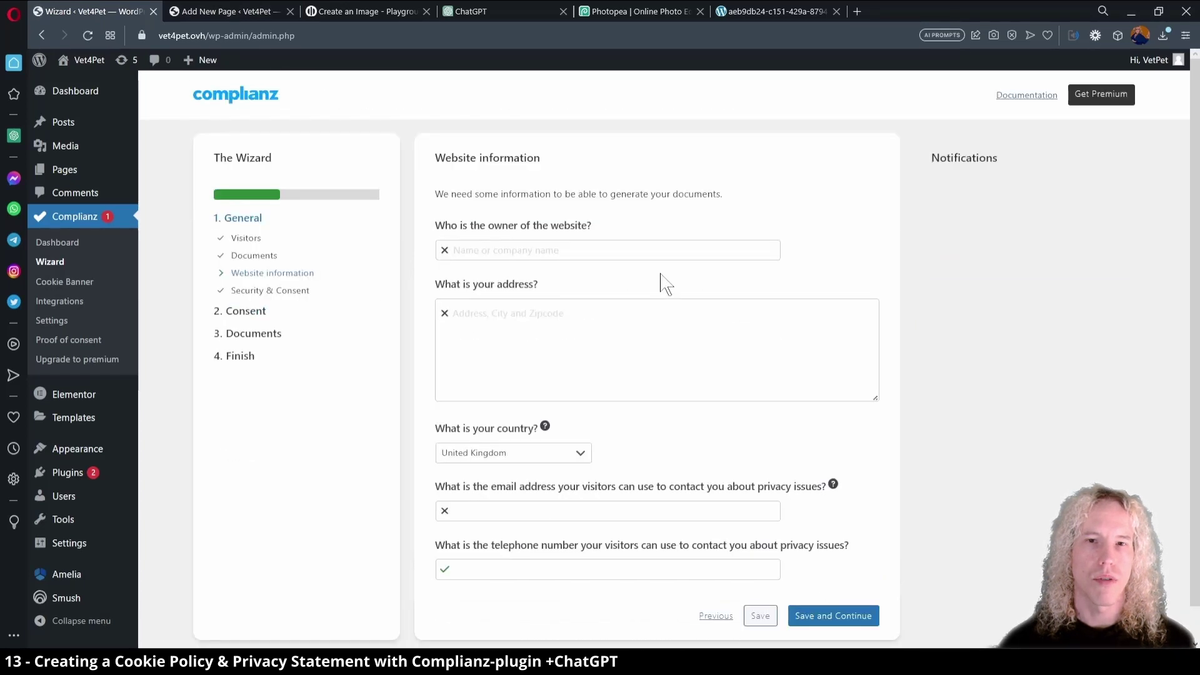
- Enter Vet4Pet Ltd as website owner, plus the business address and privacy contact e-mail and phone
click(645, 249)
click(580, 289)
click(574, 322)
text(Victoria St, London)
scroll(687, 466, down, 1)
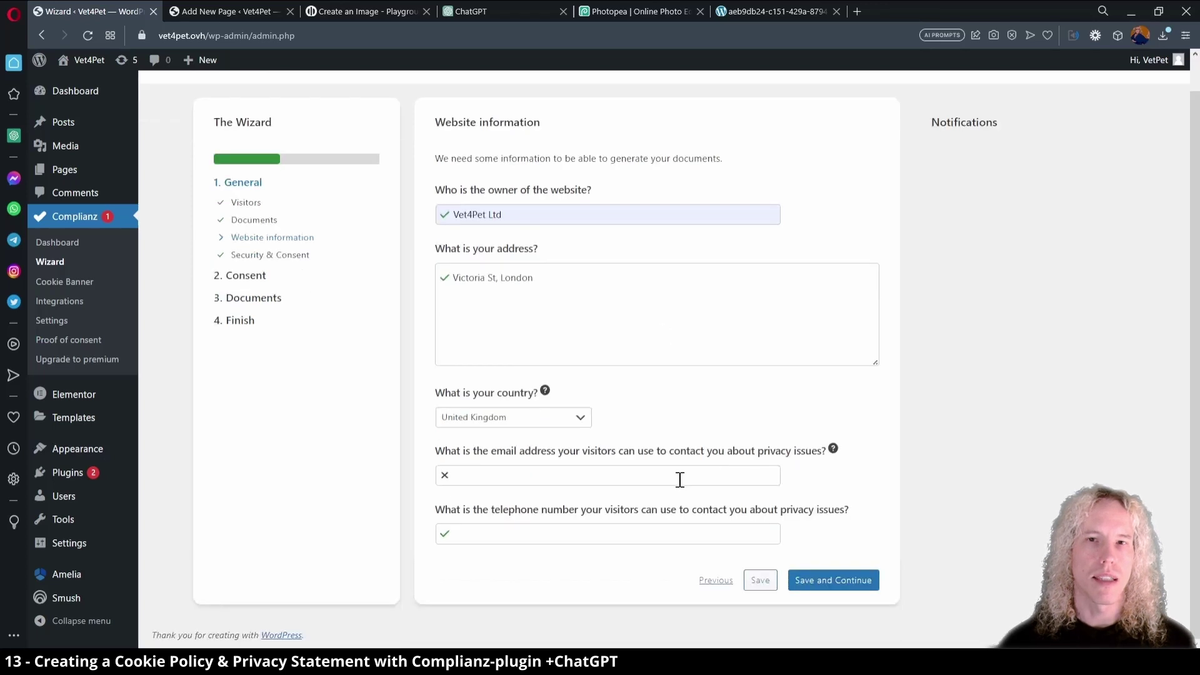
click(677, 476)
click(594, 535)
click(595, 536)
click(638, 574)
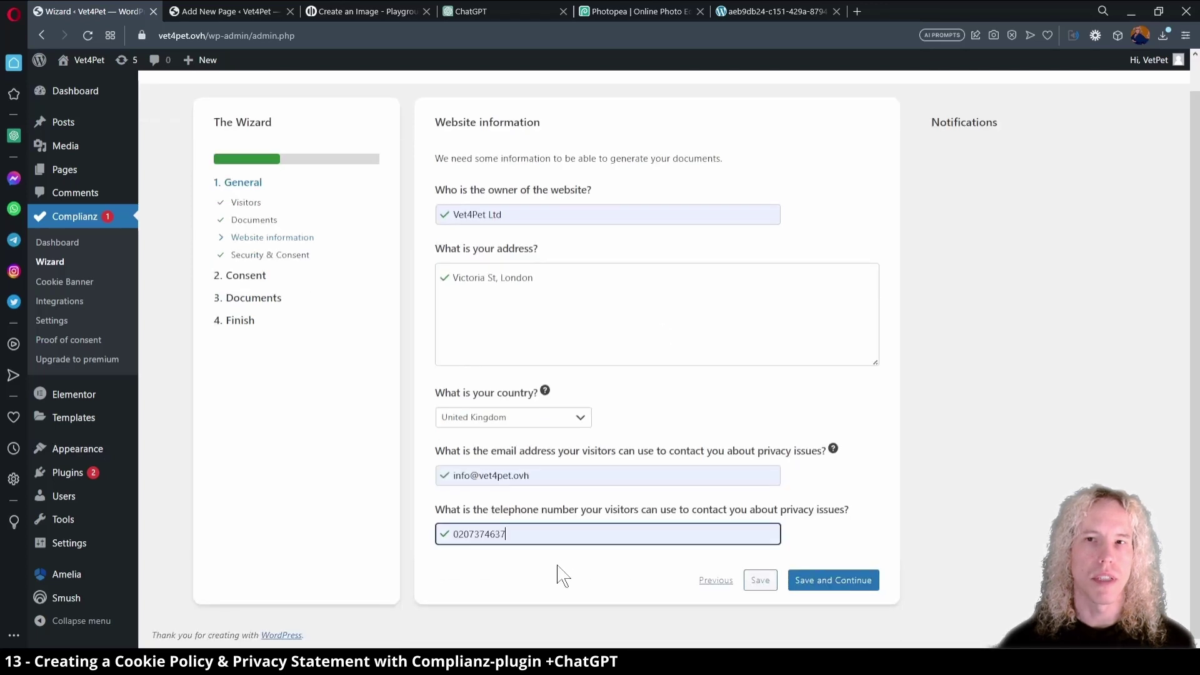
click(852, 586)
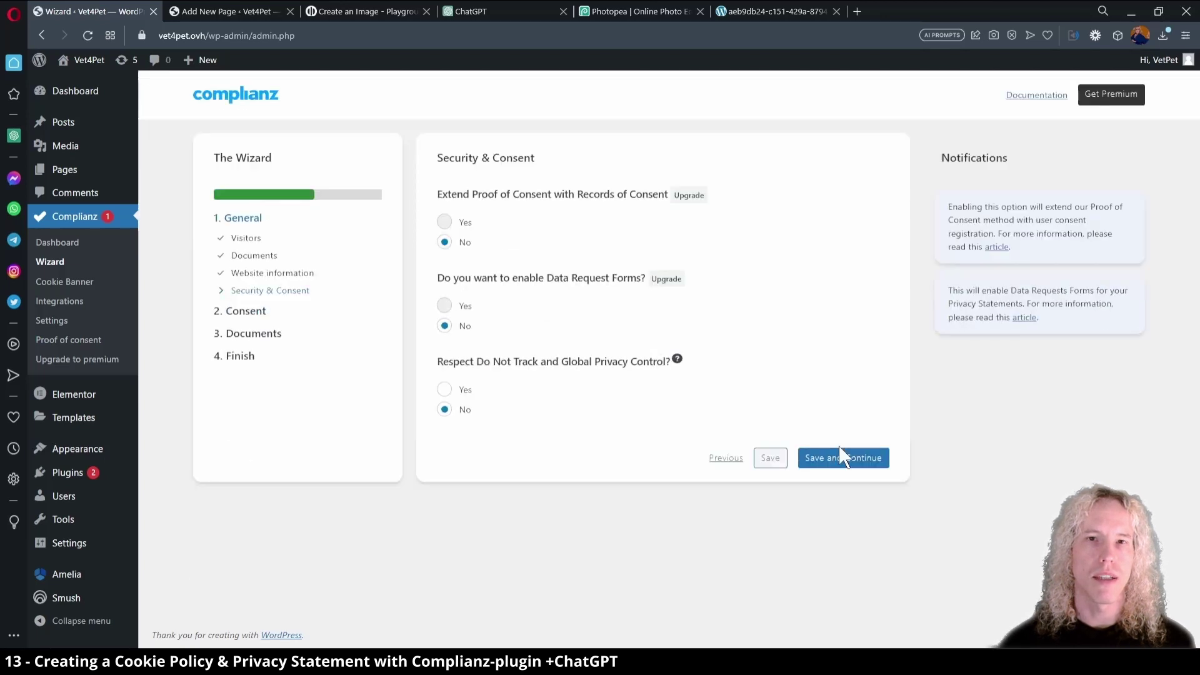
- Get through Security & Consent and the cookie scan, answering No to compiling statistics
click(839, 459)
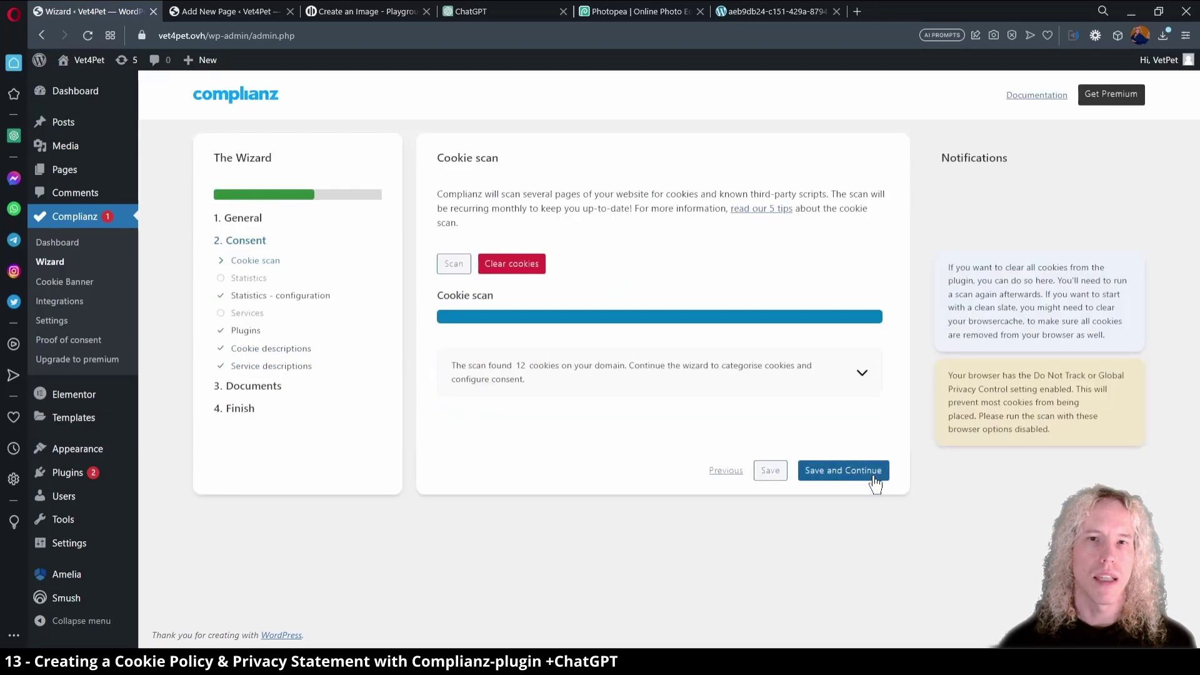
click(875, 477)
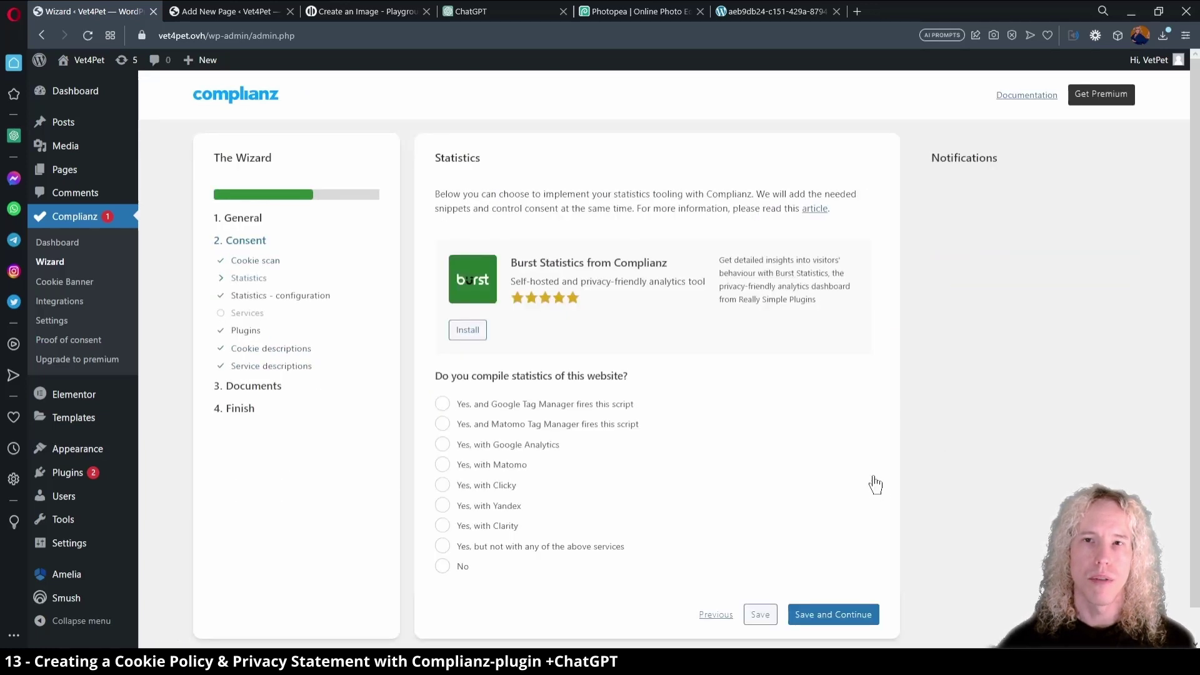
scroll(576, 524, down, 1)
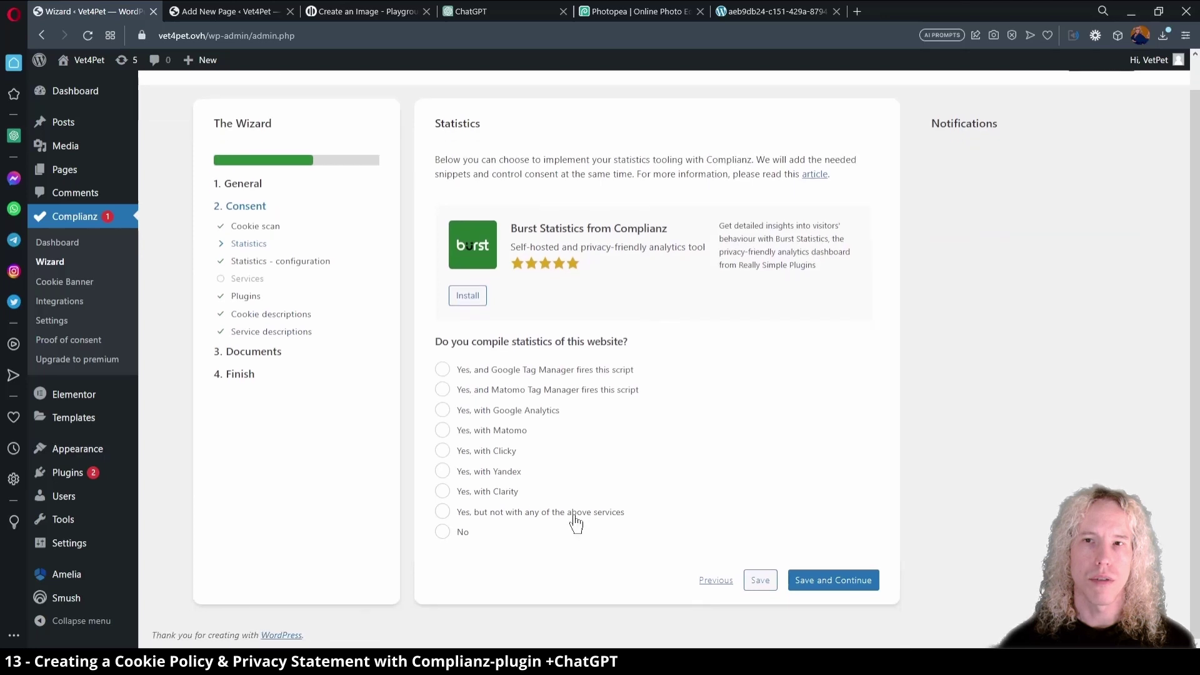
click(443, 533)
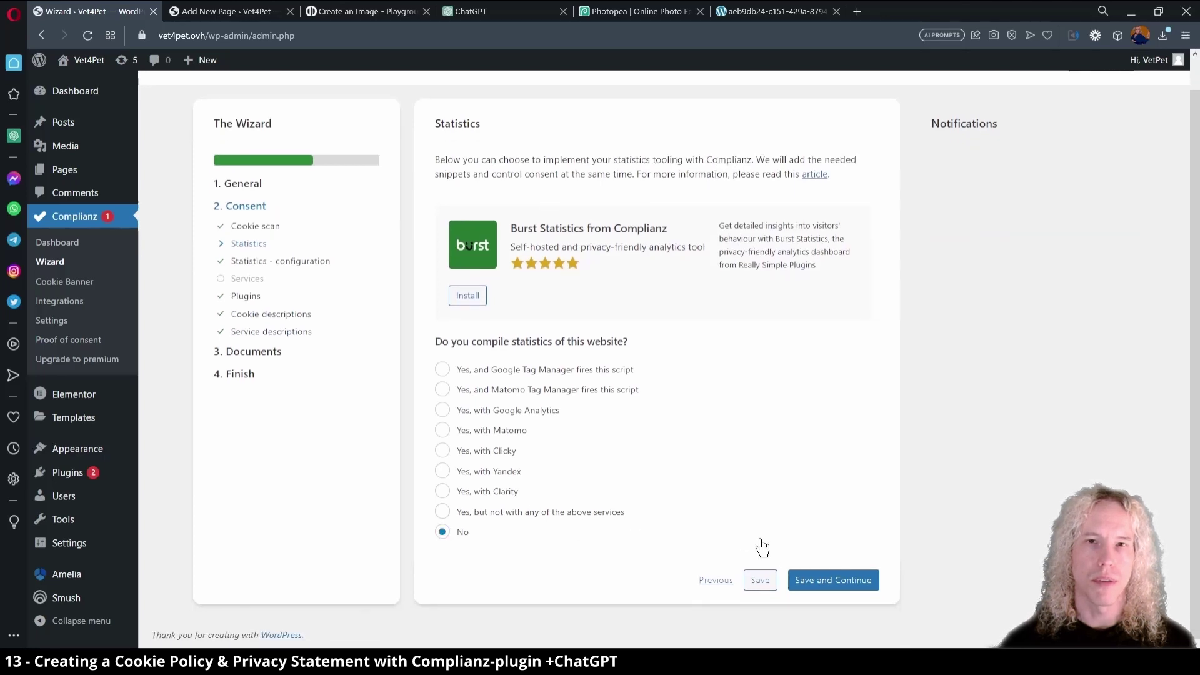
click(818, 580)
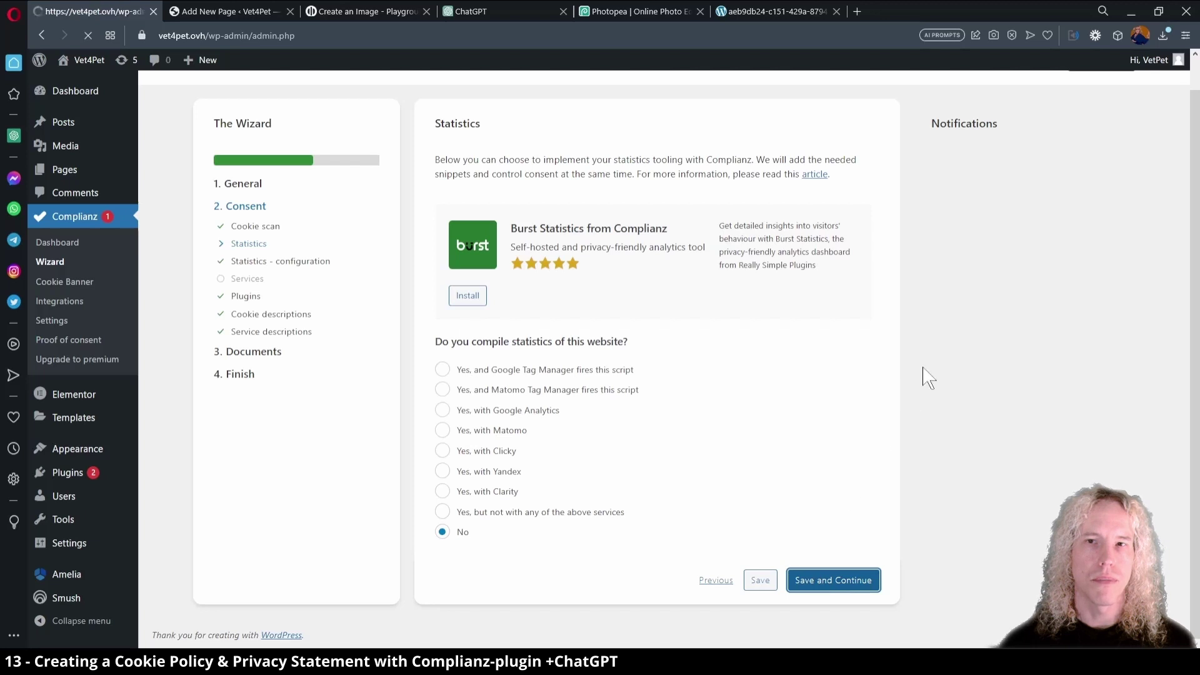
- Confirm the services, decline the Elementor Pro Legal Hub, and accept the cookie and service descriptions
scroll(870, 321, down, 10)
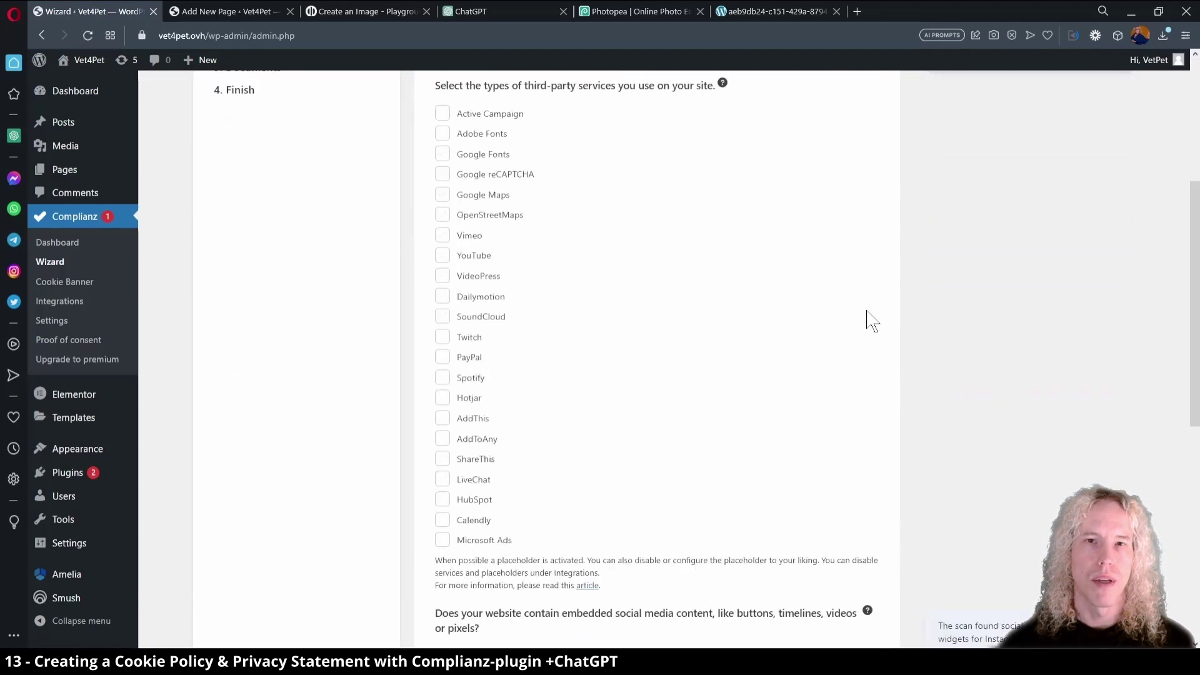
scroll(872, 321, down, 3)
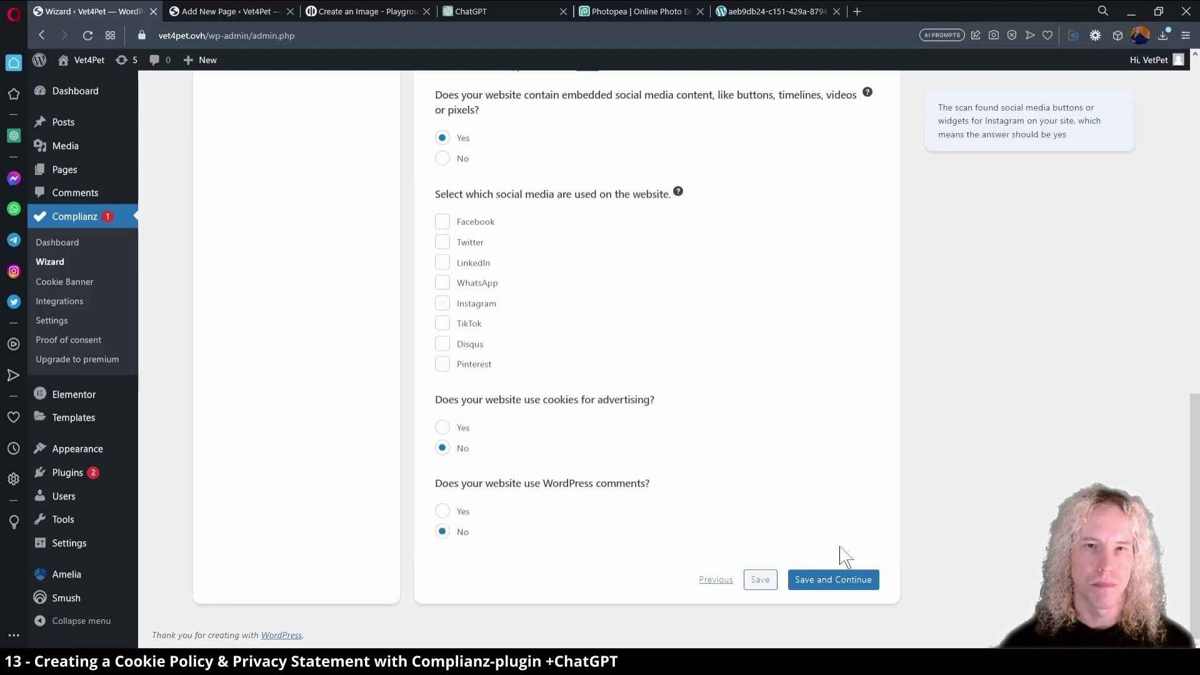
click(851, 578)
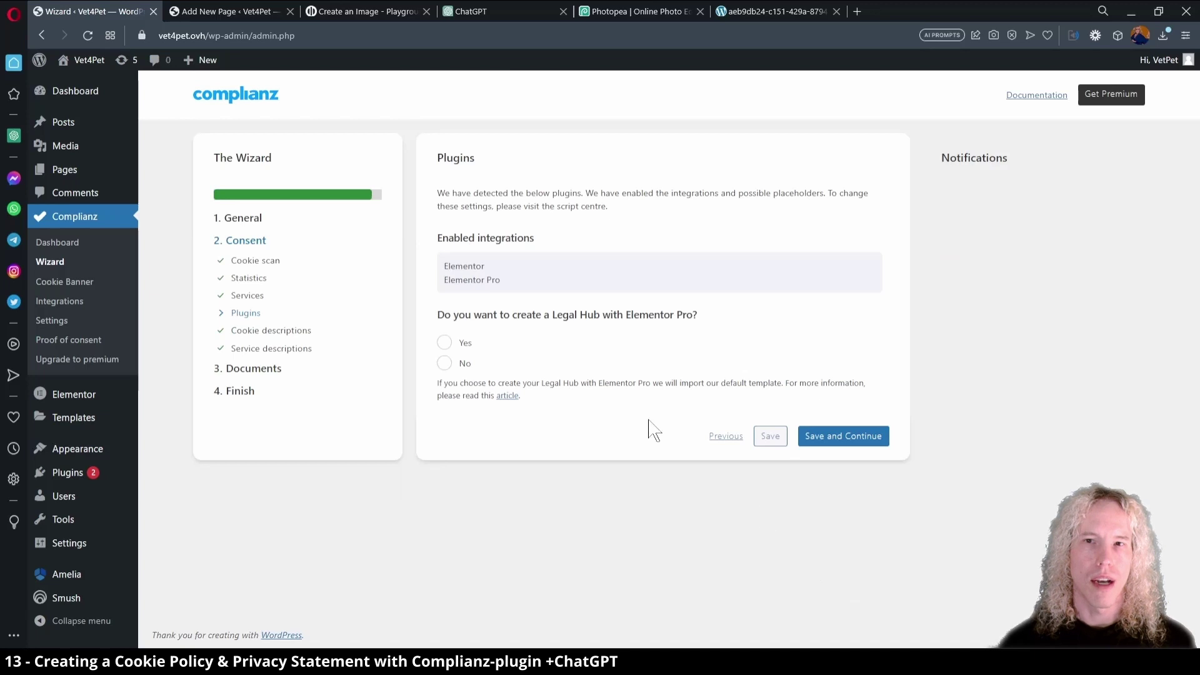
click(455, 368)
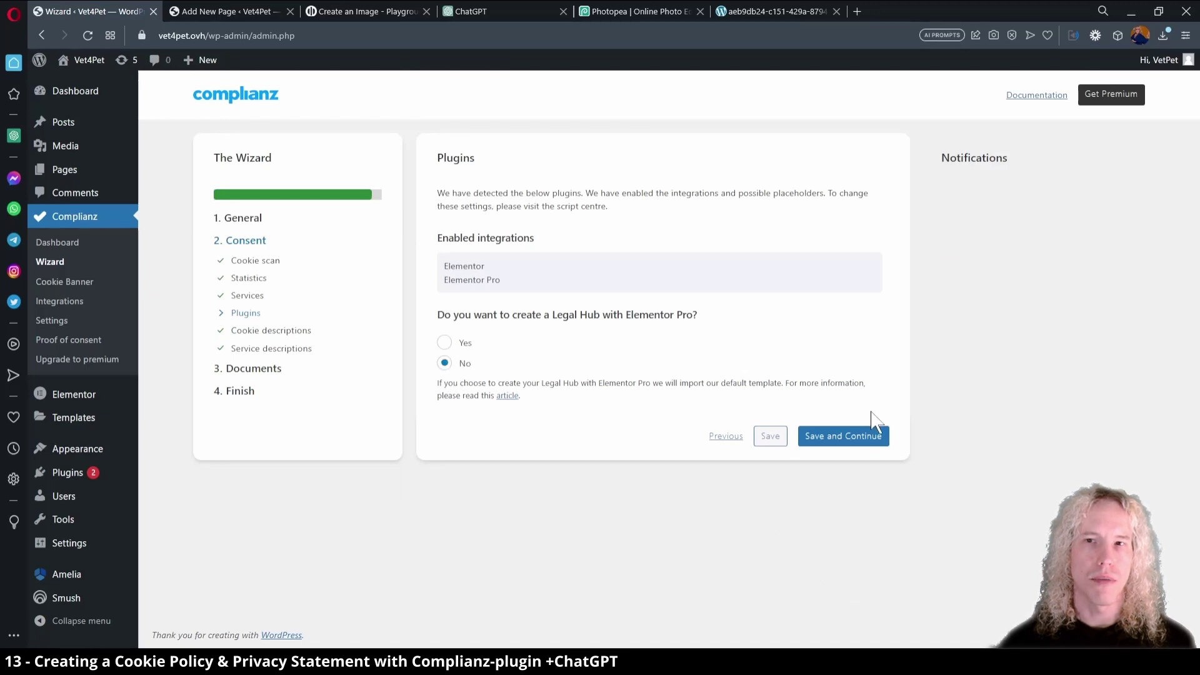
click(845, 437)
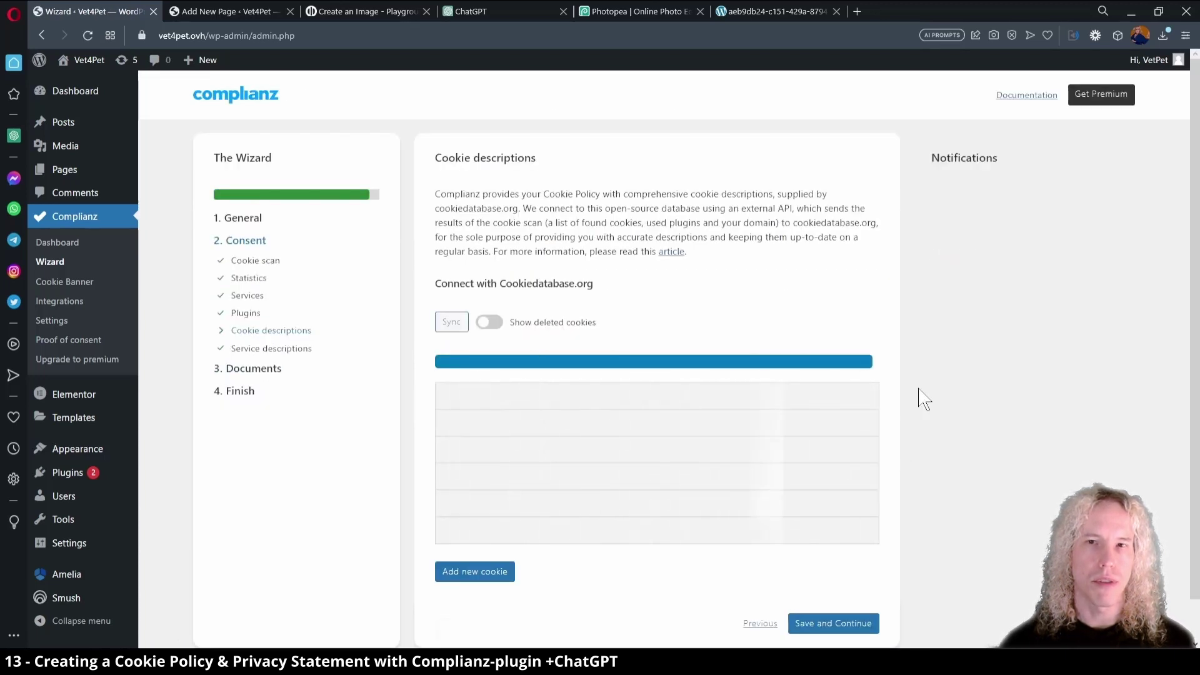
scroll(922, 399, down, 4)
scroll(923, 399, down, 5)
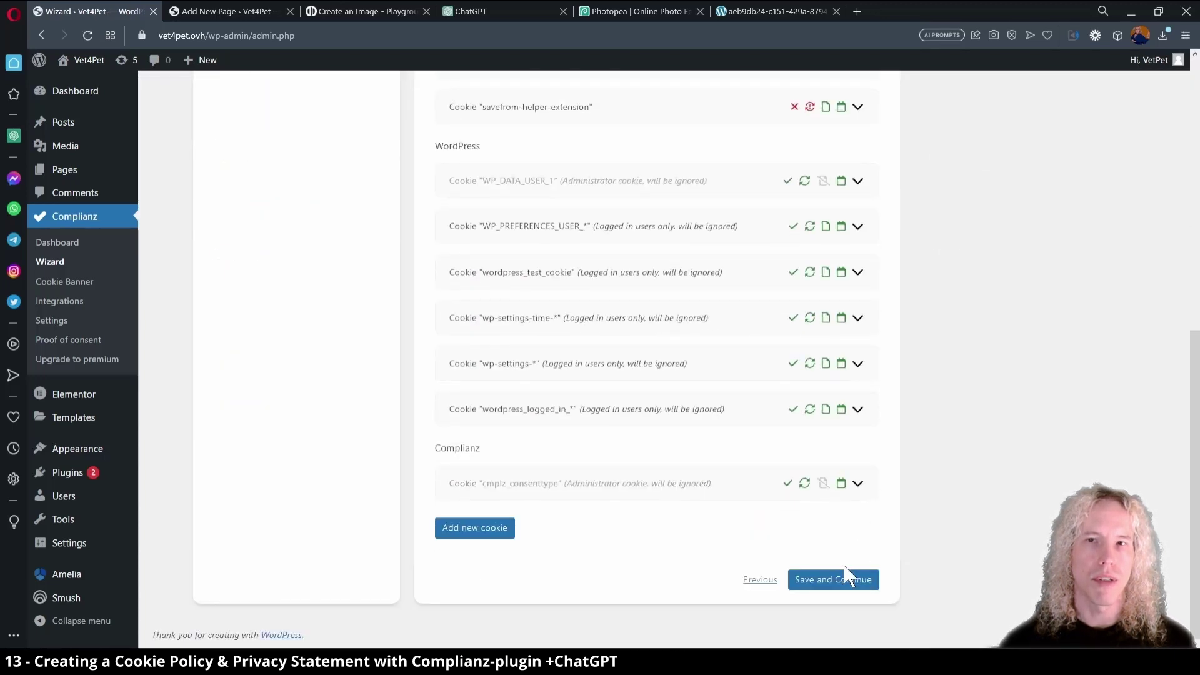
click(838, 588)
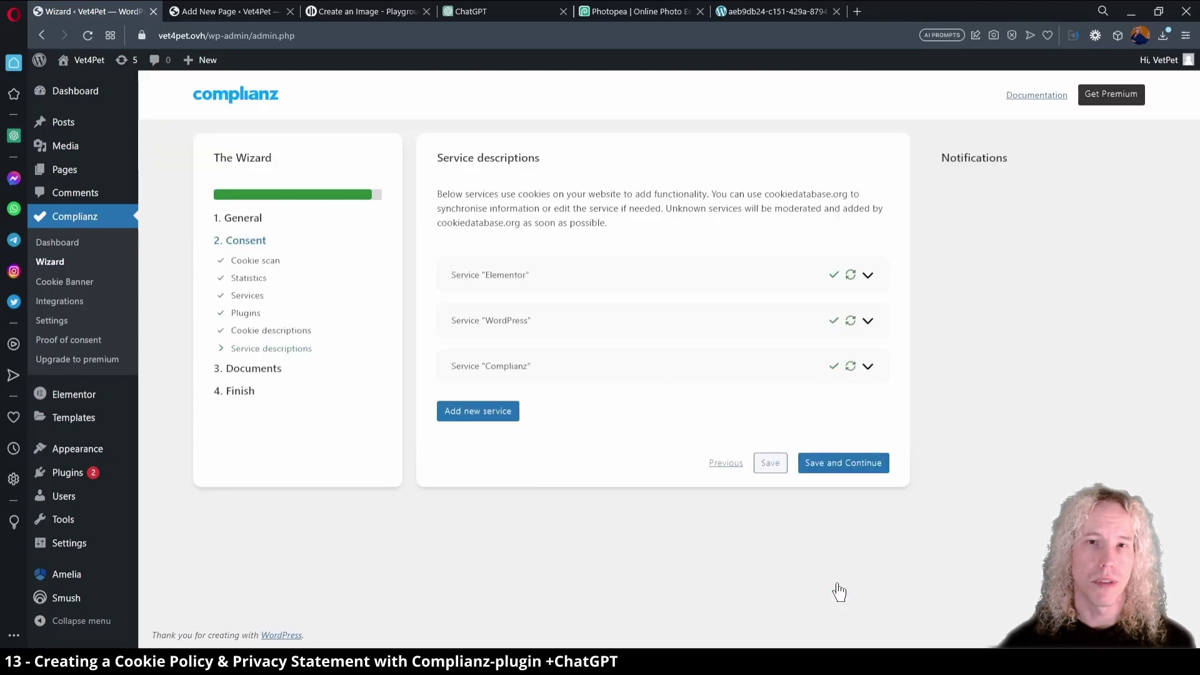
click(834, 476)
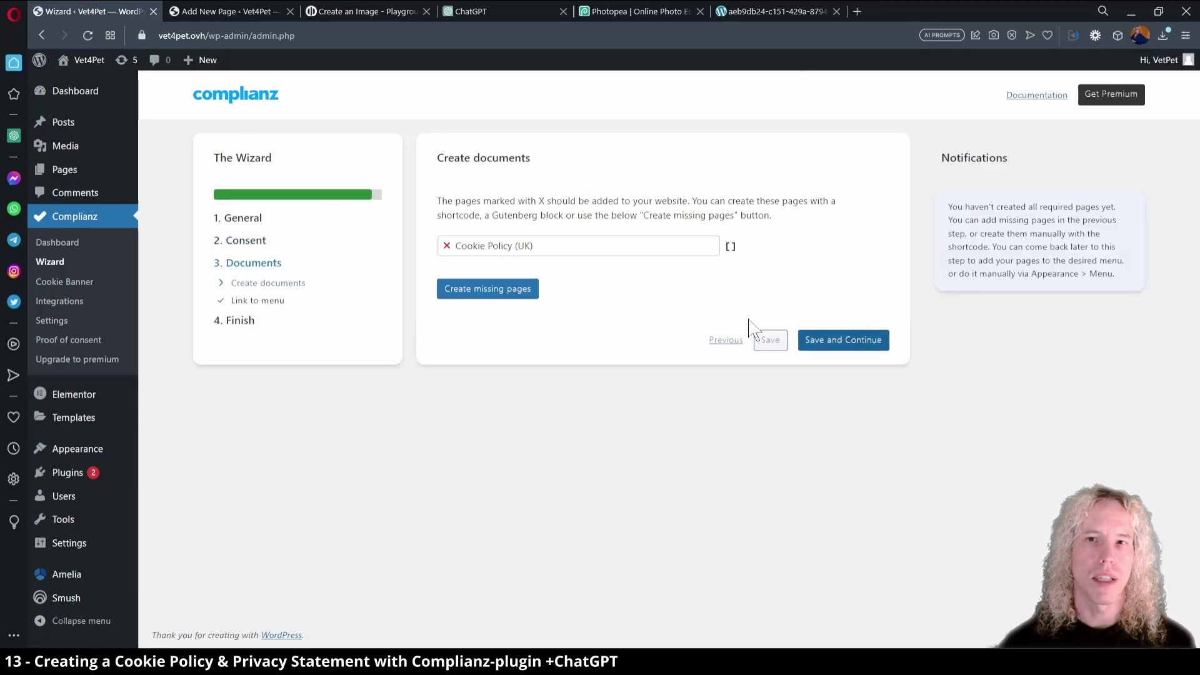
- Create the missing Cookie Policy (UK) page, skip menu linking, and finish the wizard
click(507, 296)
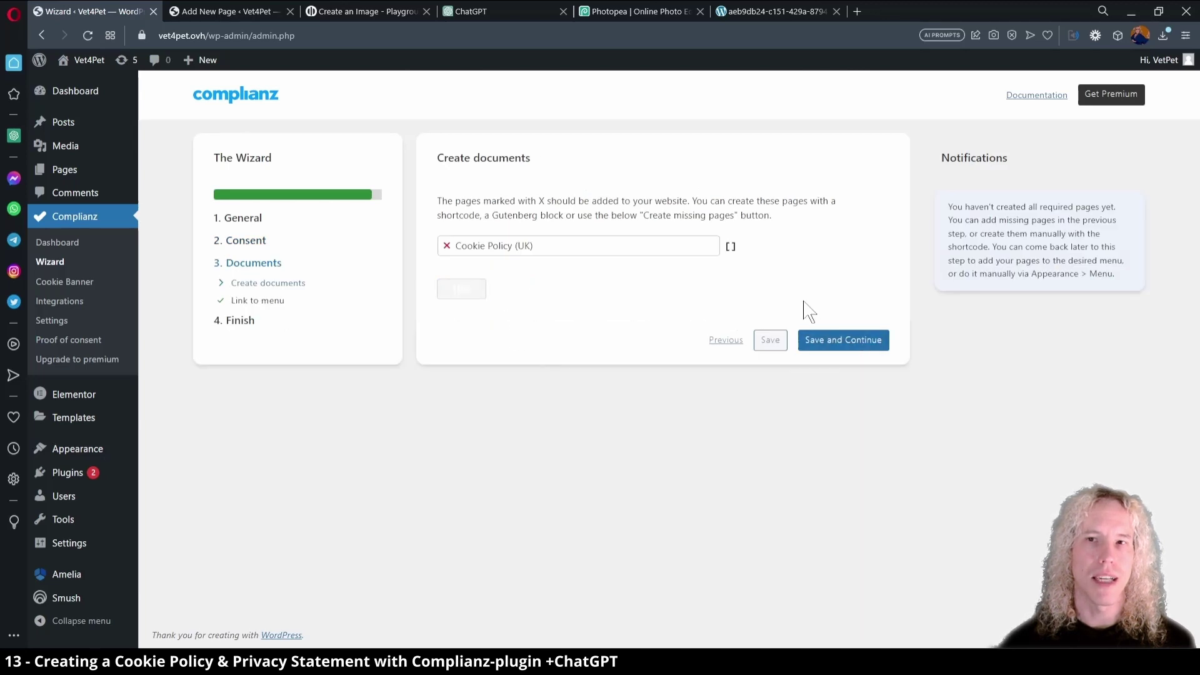
click(860, 340)
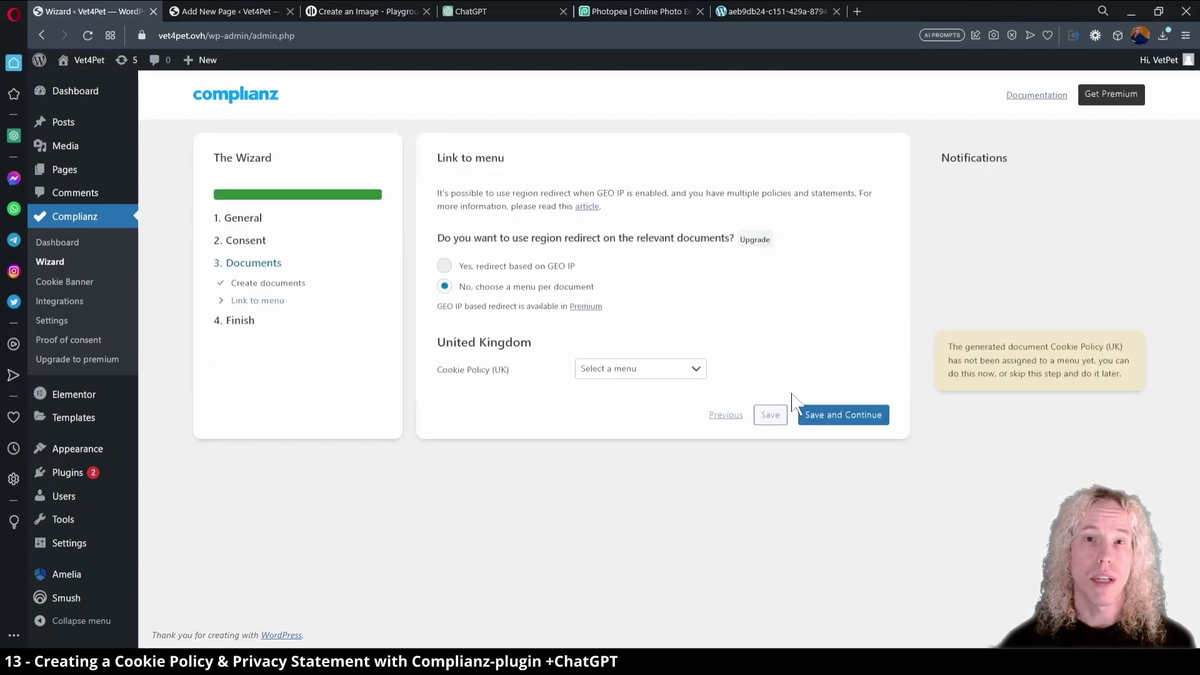
click(830, 415)
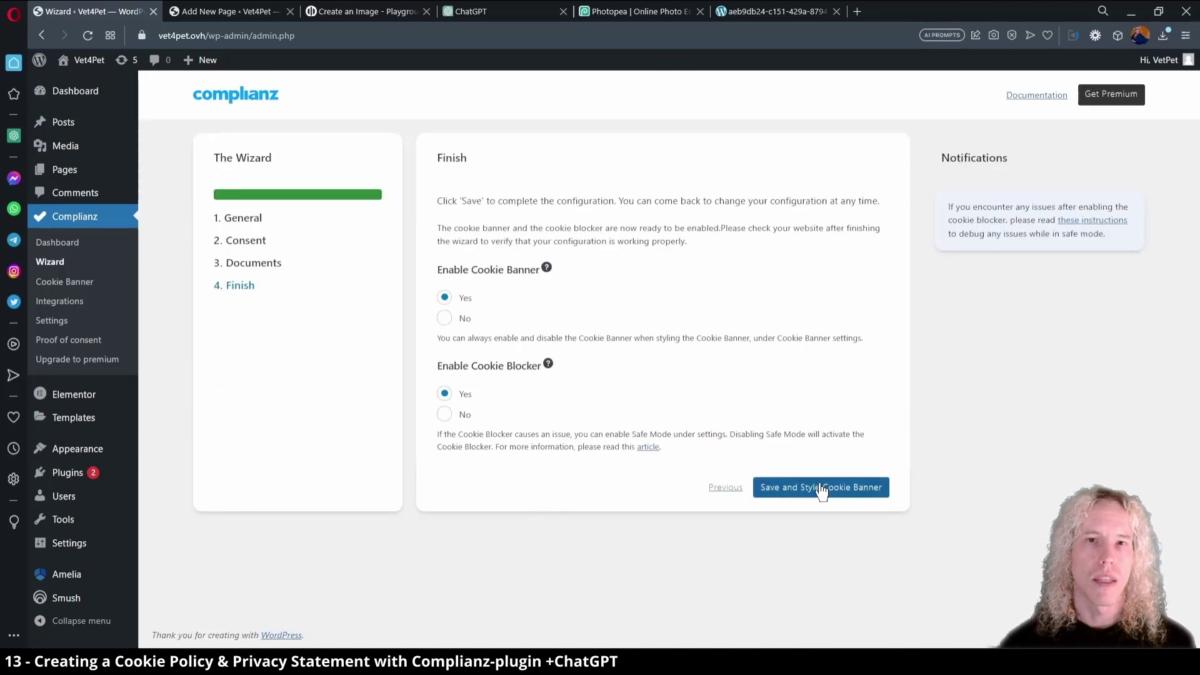
click(821, 489)
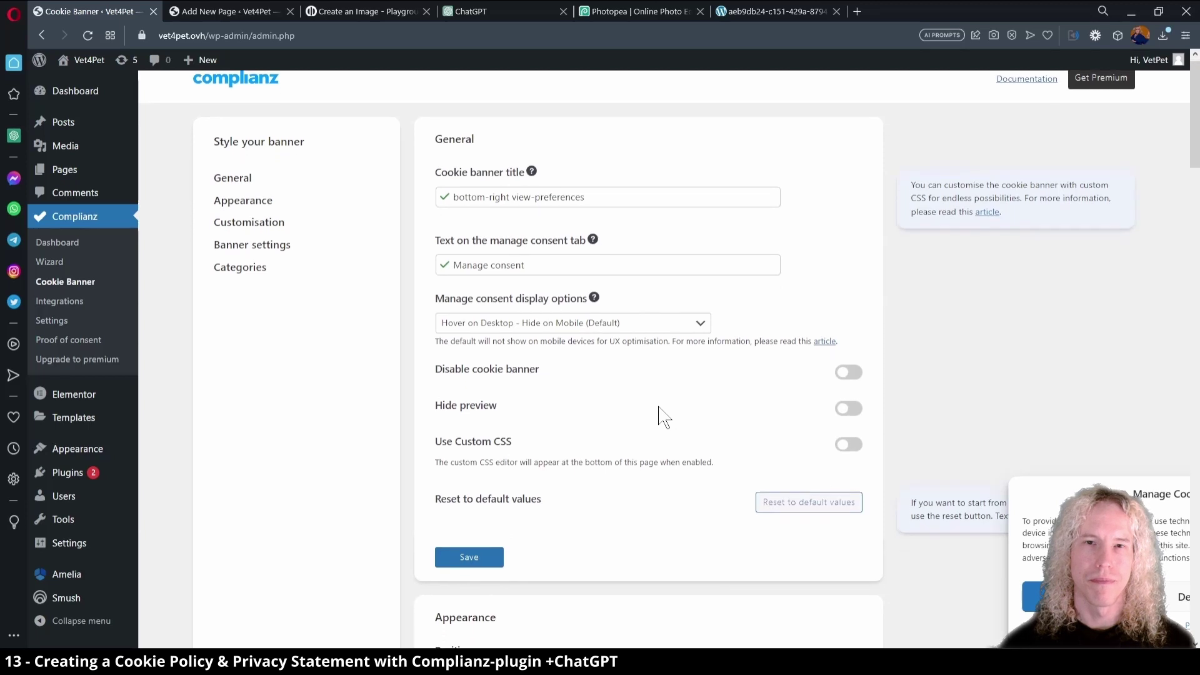
- Save the cookie banner settings and open the live site in a background tab
scroll(663, 416, down, 3)
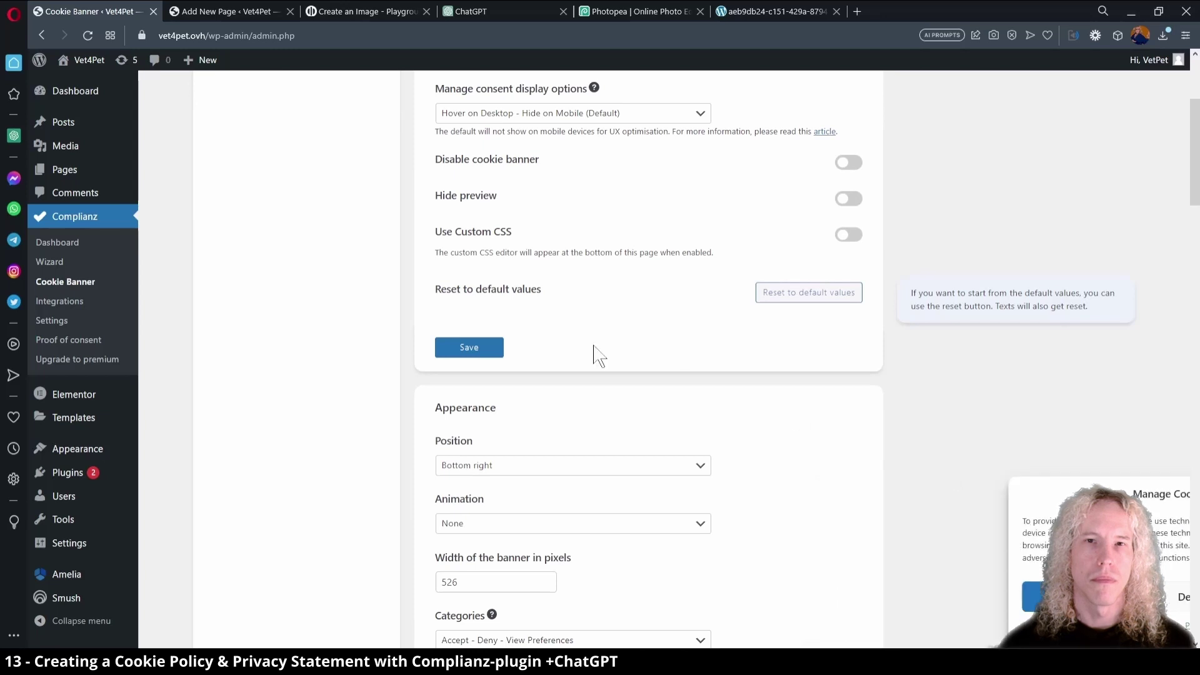
click(469, 347)
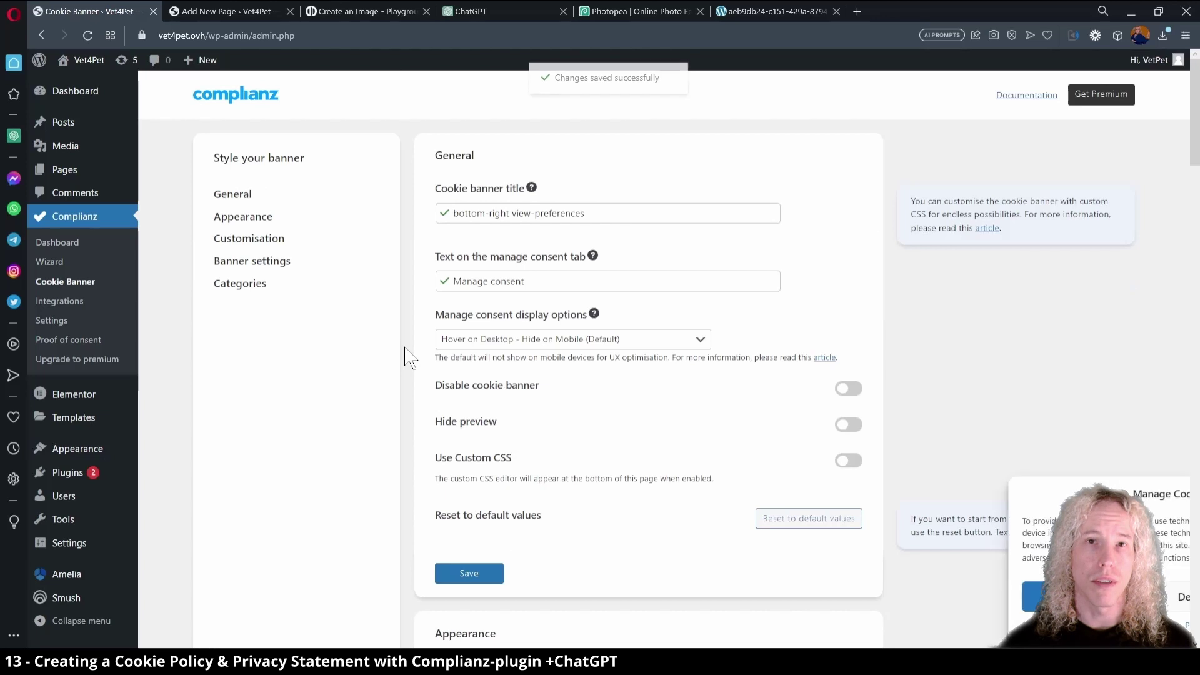
mouse_move(87, 60)
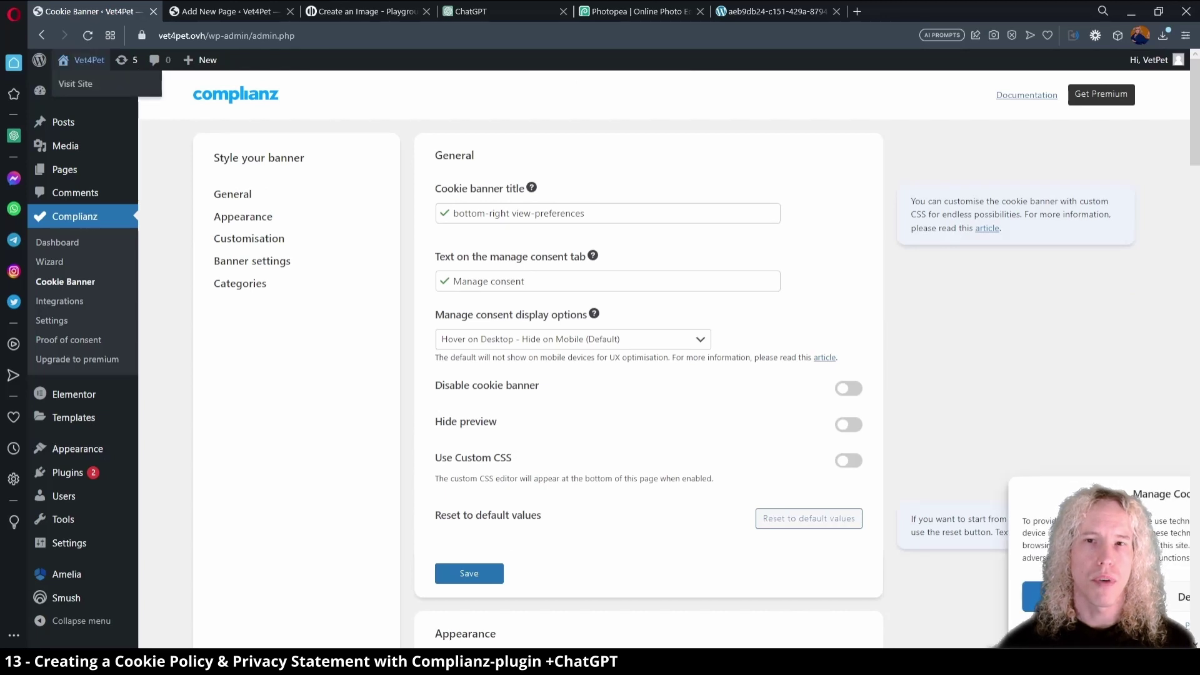
middle_click(75, 83)
- View the published Privacy Statement, accept the cookie banner, then close that tab
click(206, 12)
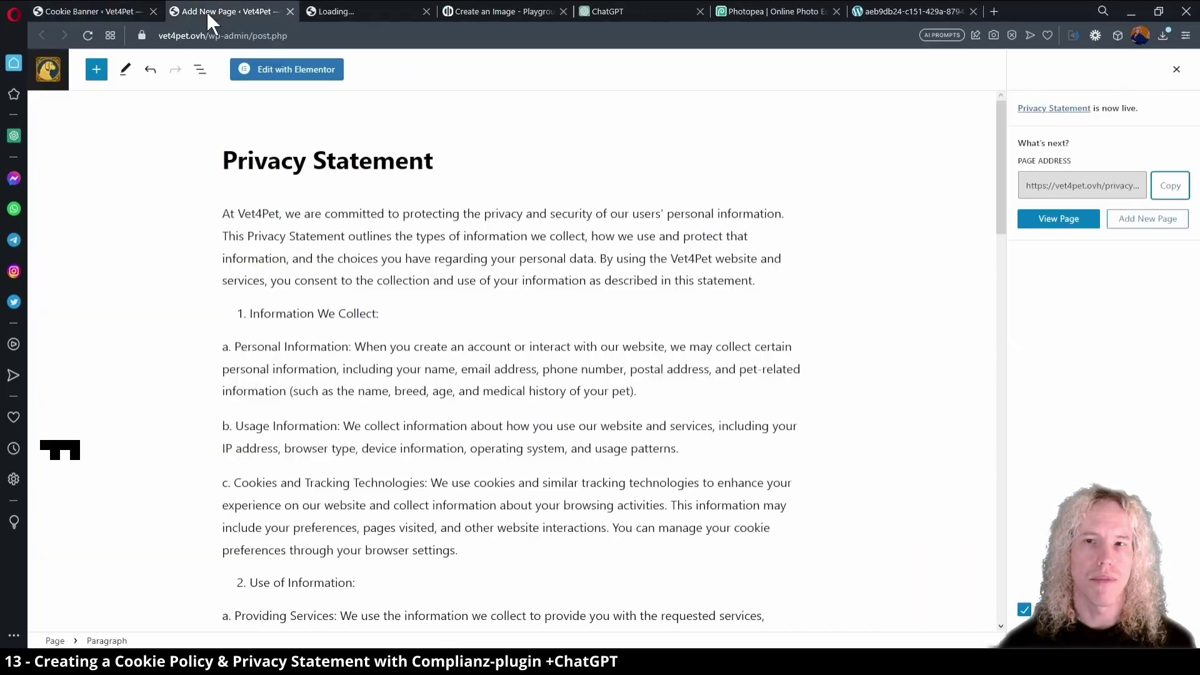
click(1056, 219)
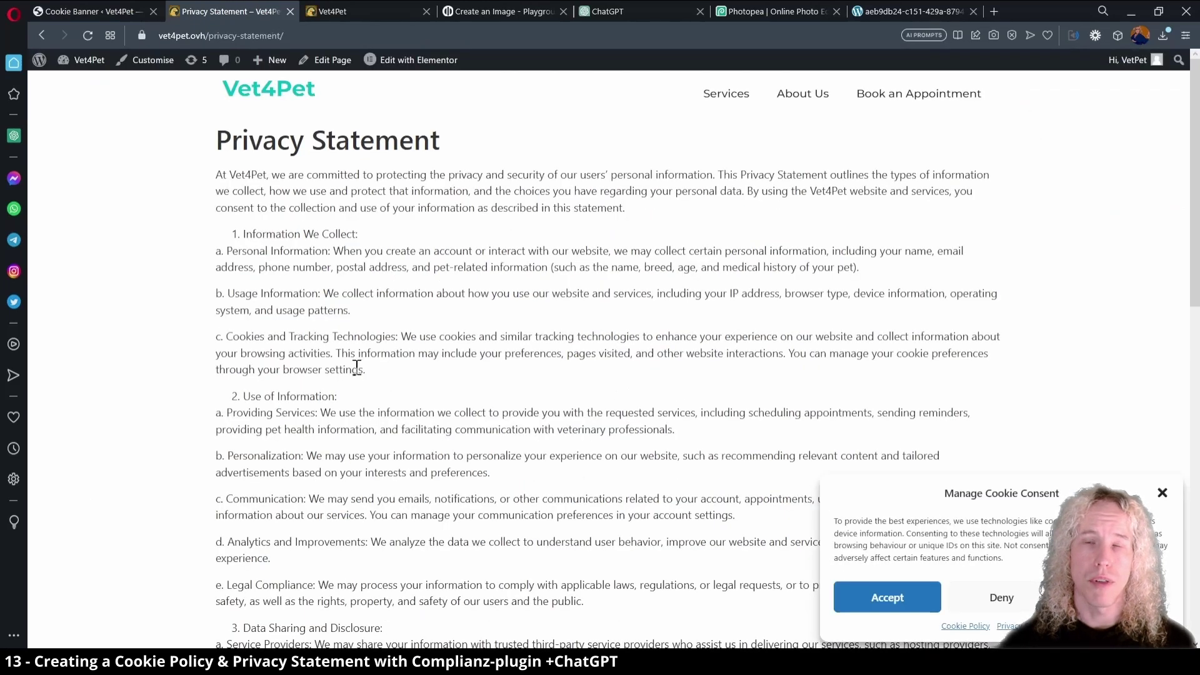
scroll(356, 365, down, 15)
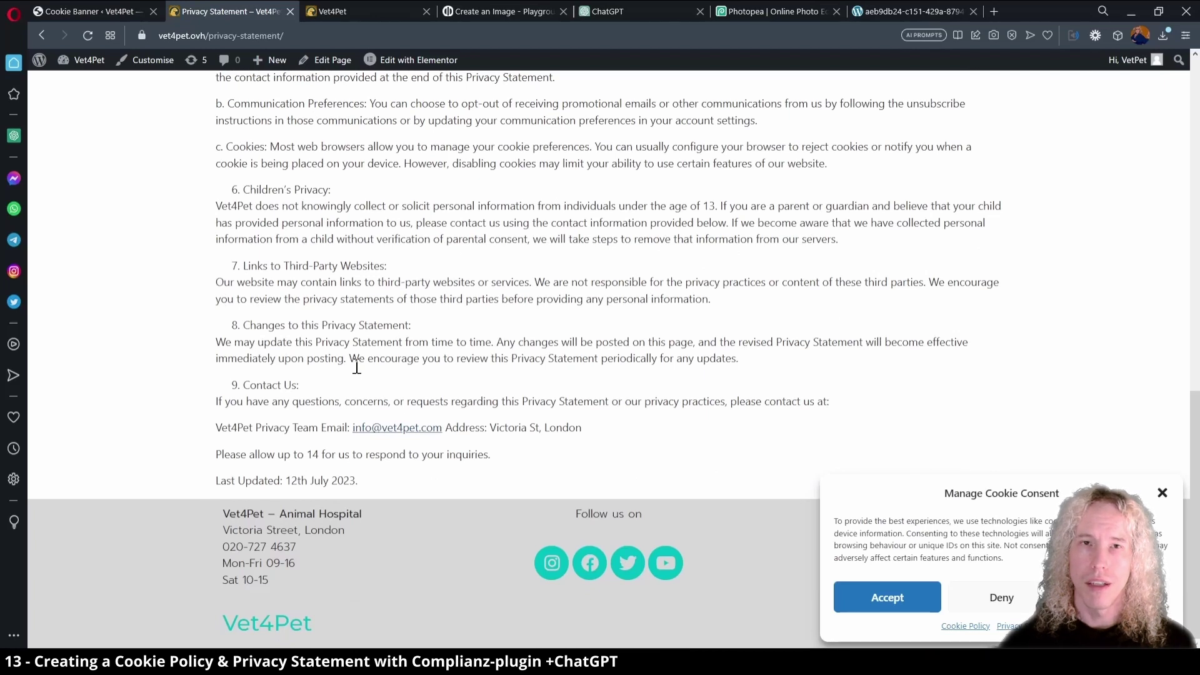
scroll(356, 366, up, 15)
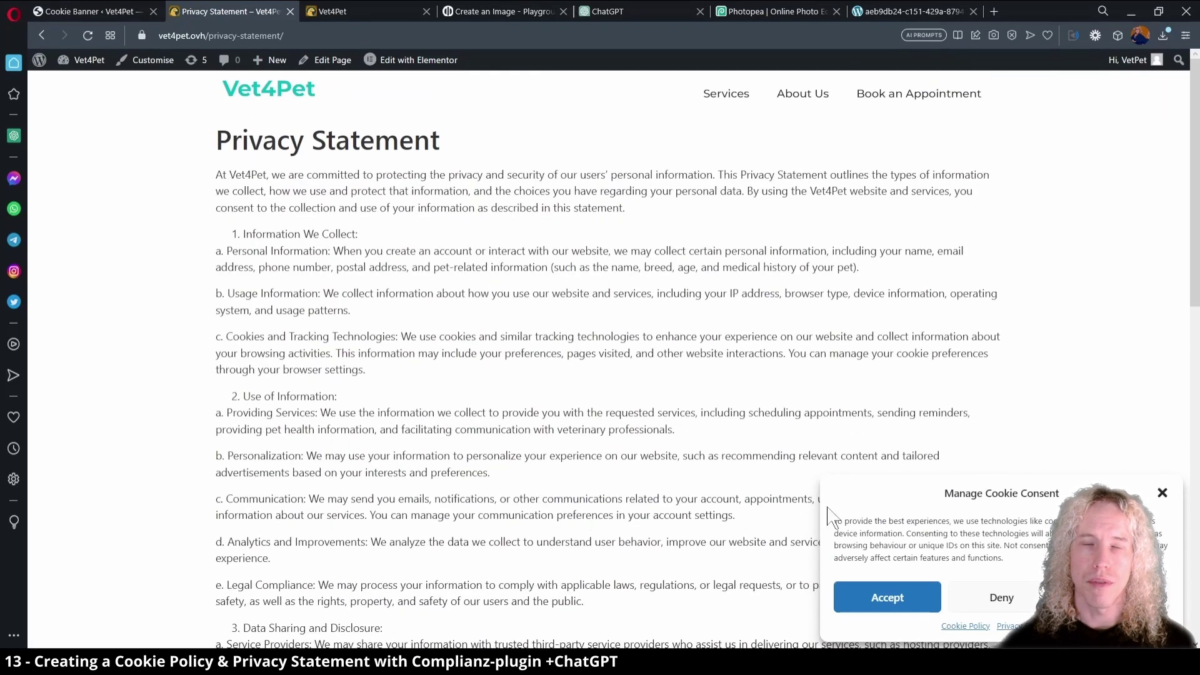
click(861, 599)
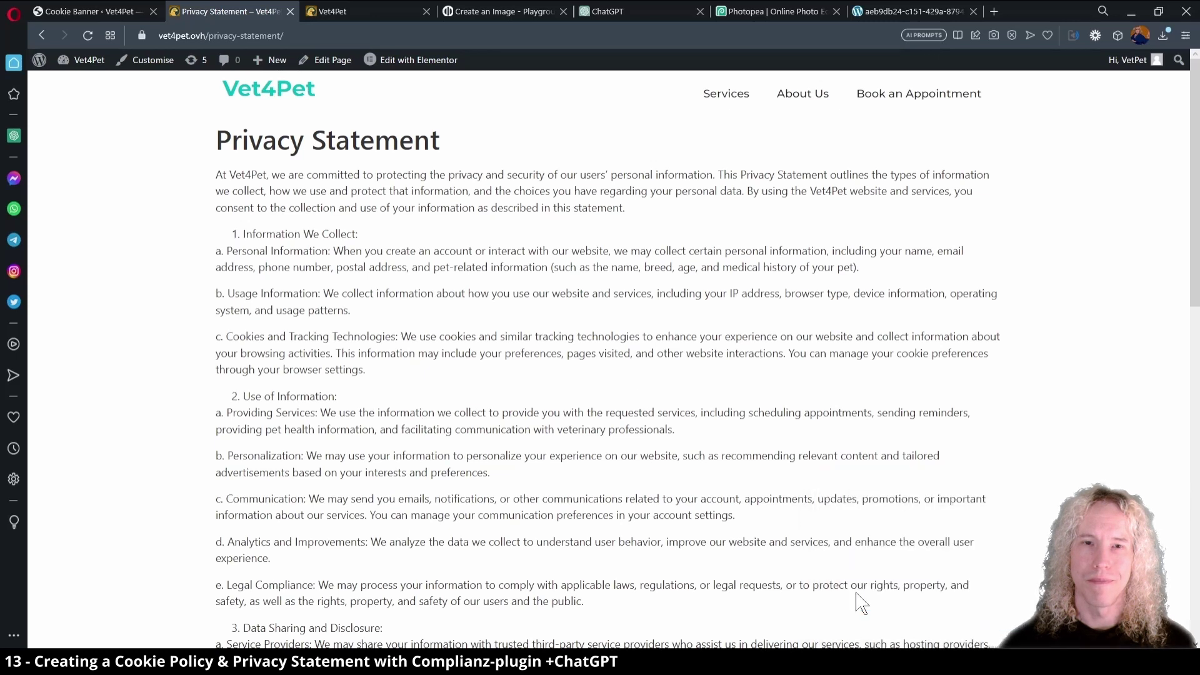
key(ctrl+w)
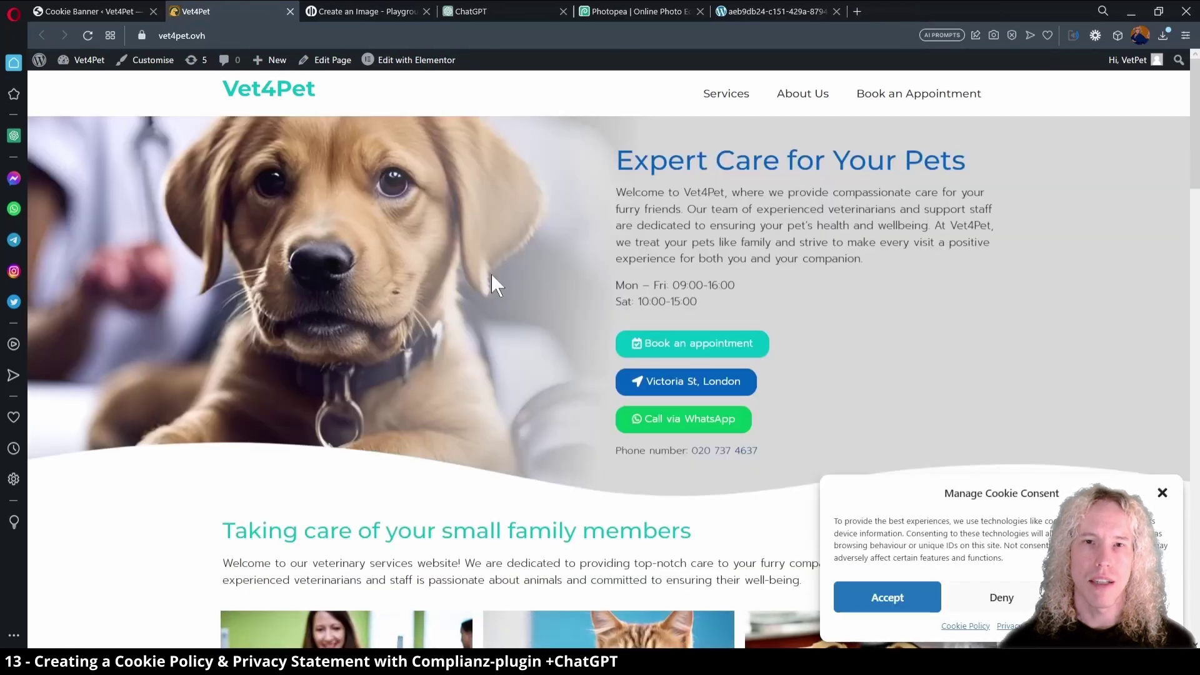
- Open the Vet footer template in Elementor and inspect the Privacy link in its text widget
mouse_move(428, 59)
click(411, 110)
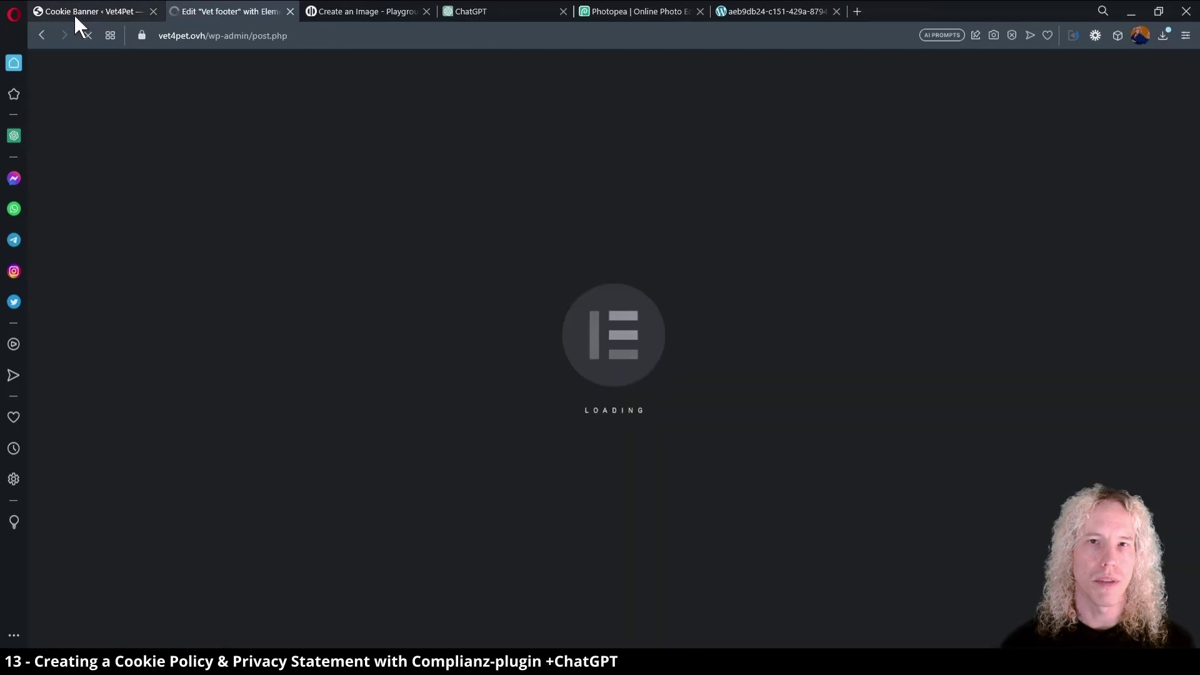
click(74, 14)
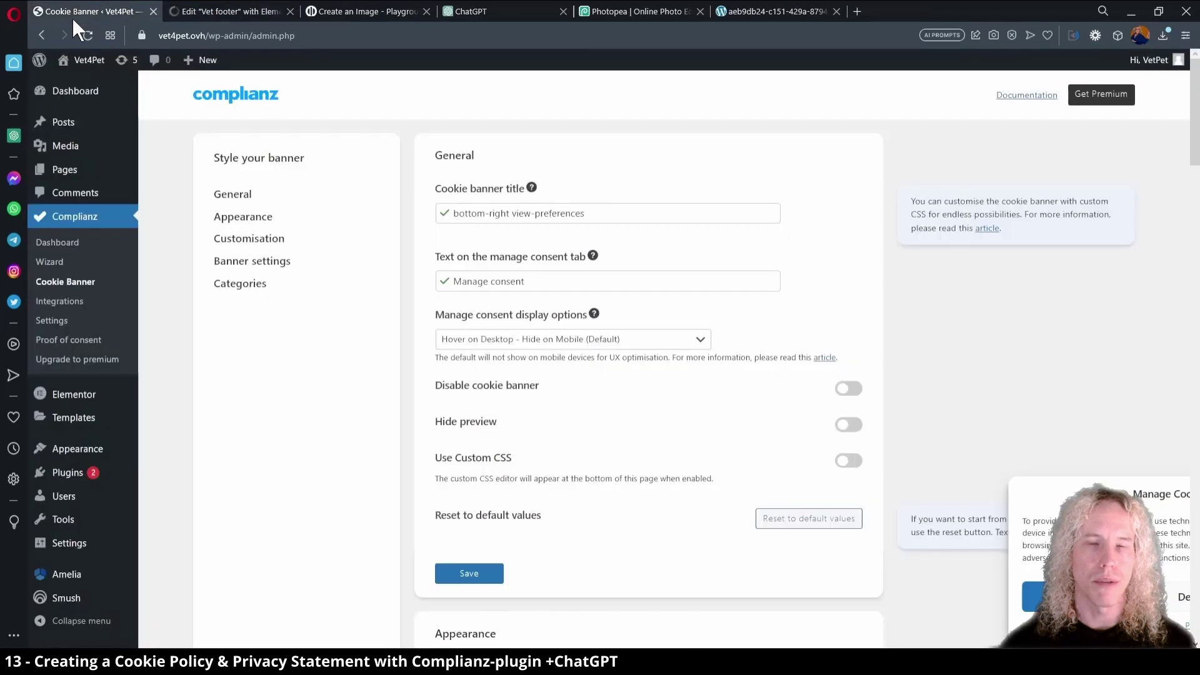
click(67, 167)
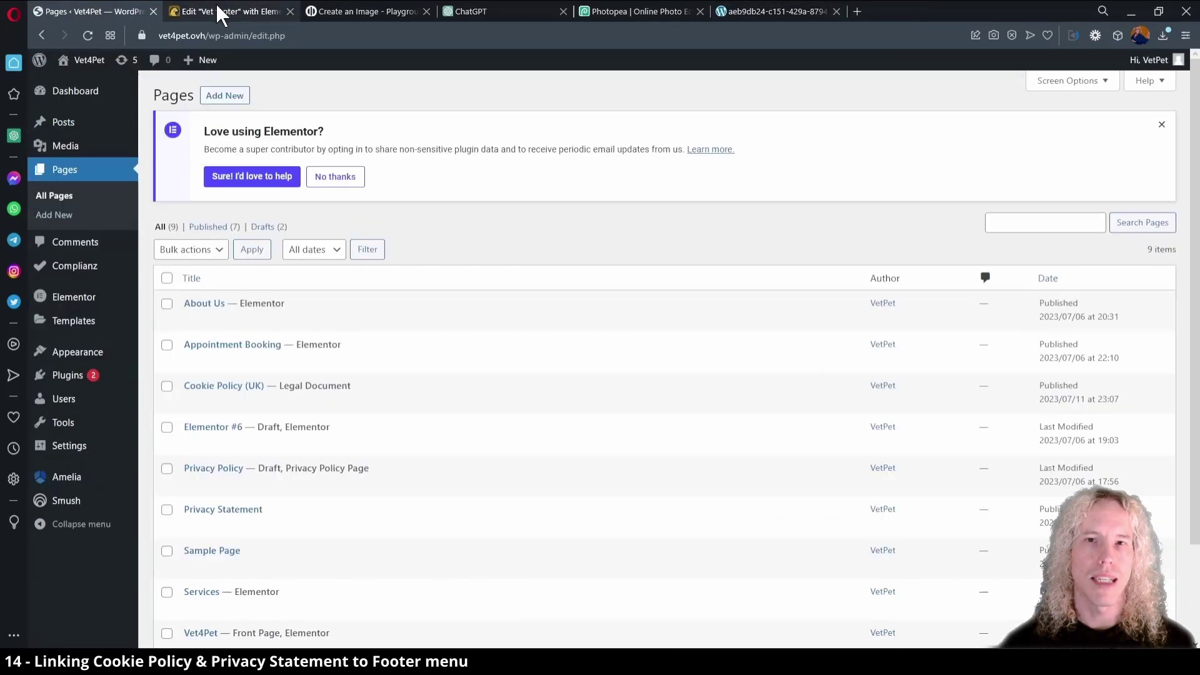
click(217, 7)
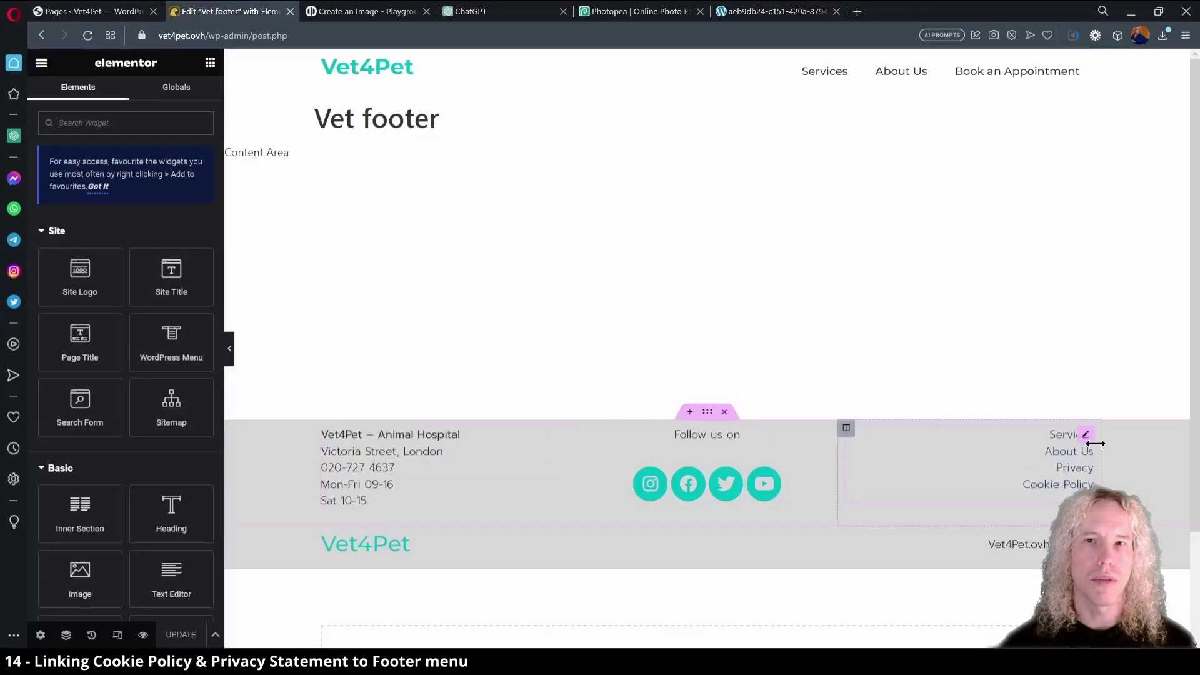
click(1089, 449)
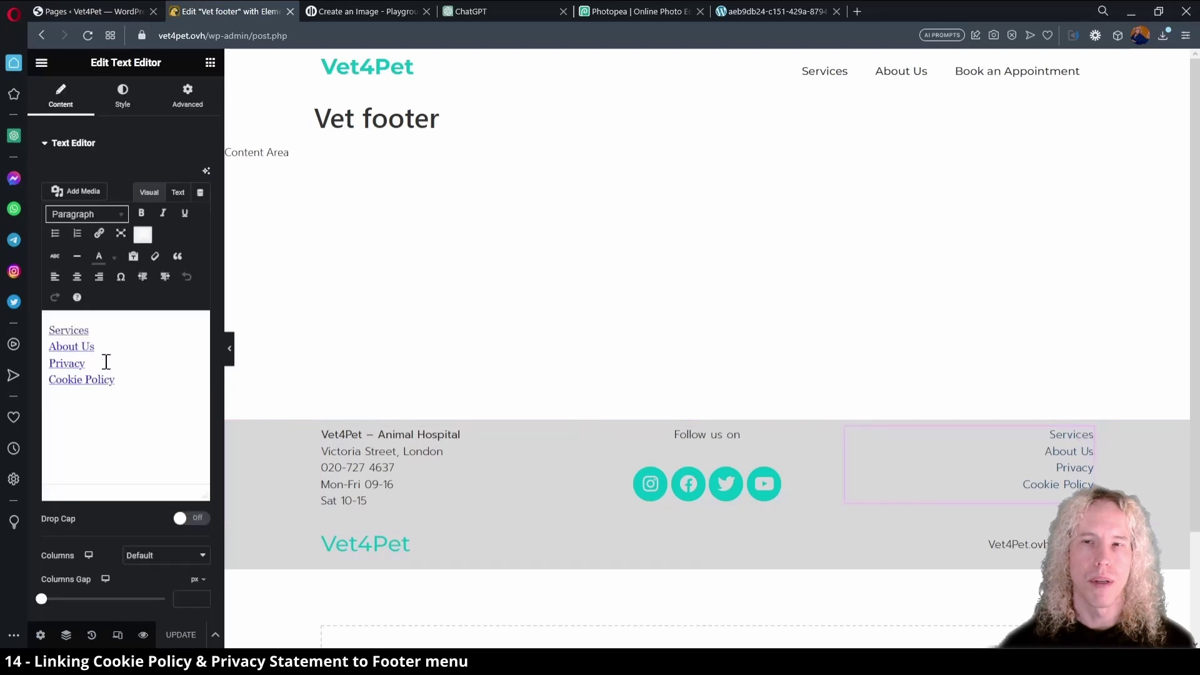
click(73, 330)
click(165, 364)
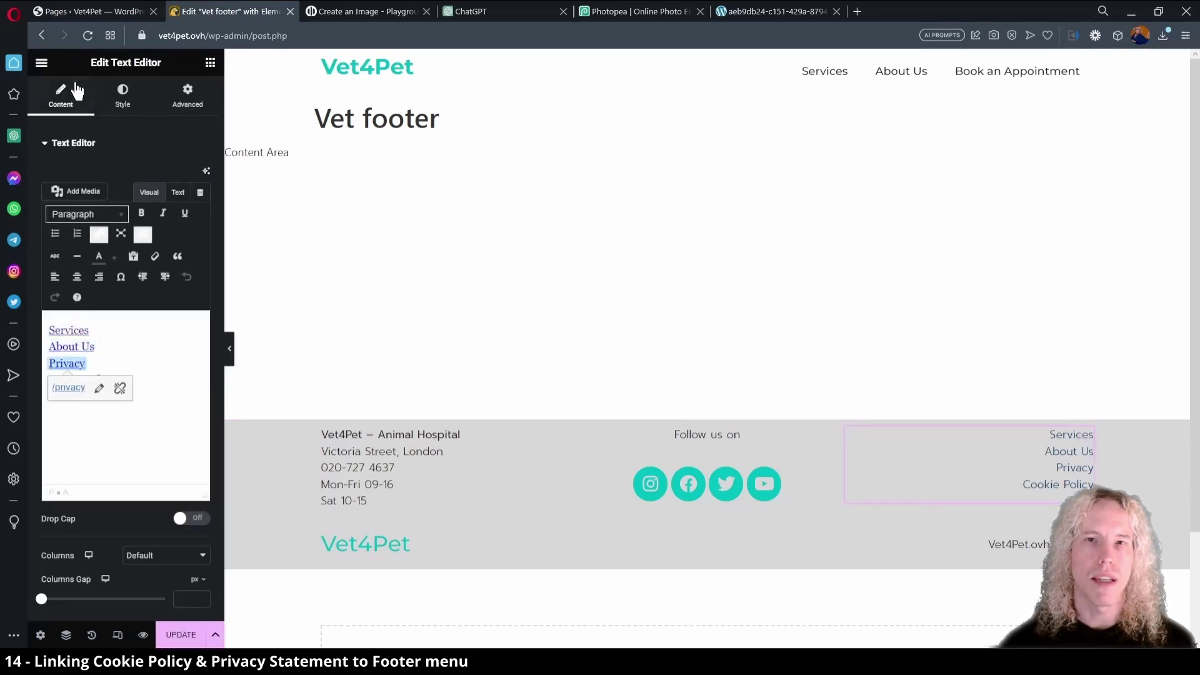
- Point the footer's Privacy link to /privacy-statement/
click(110, 7)
scroll(343, 323, down, 1)
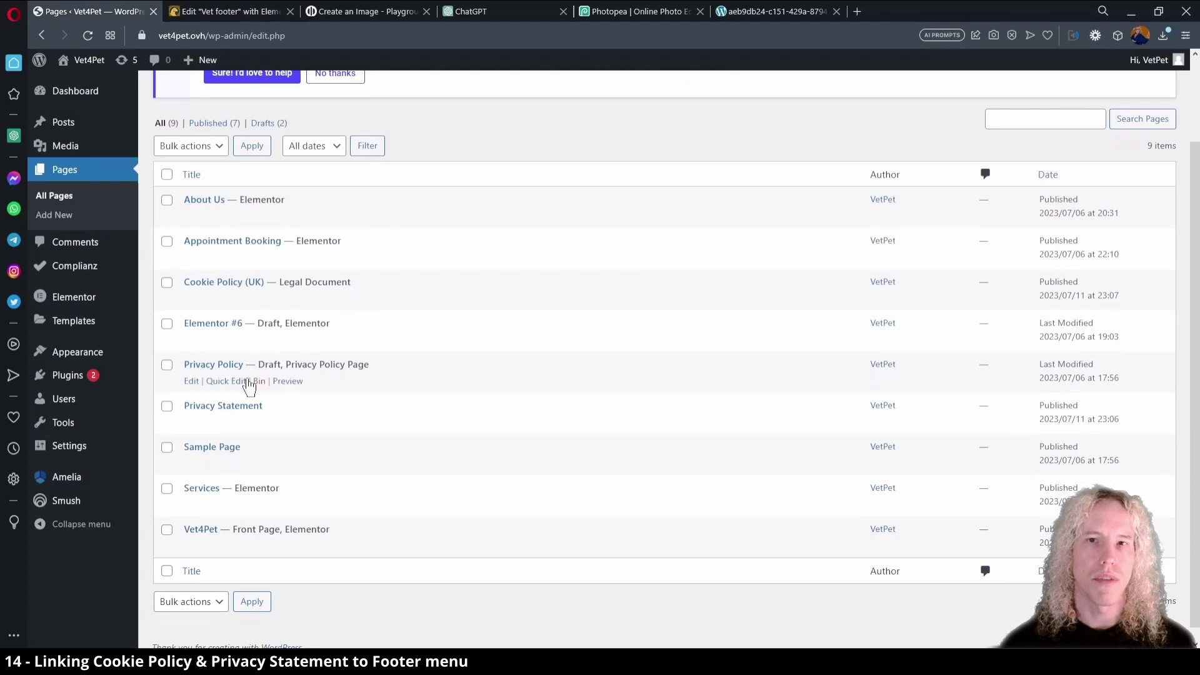
click(283, 423)
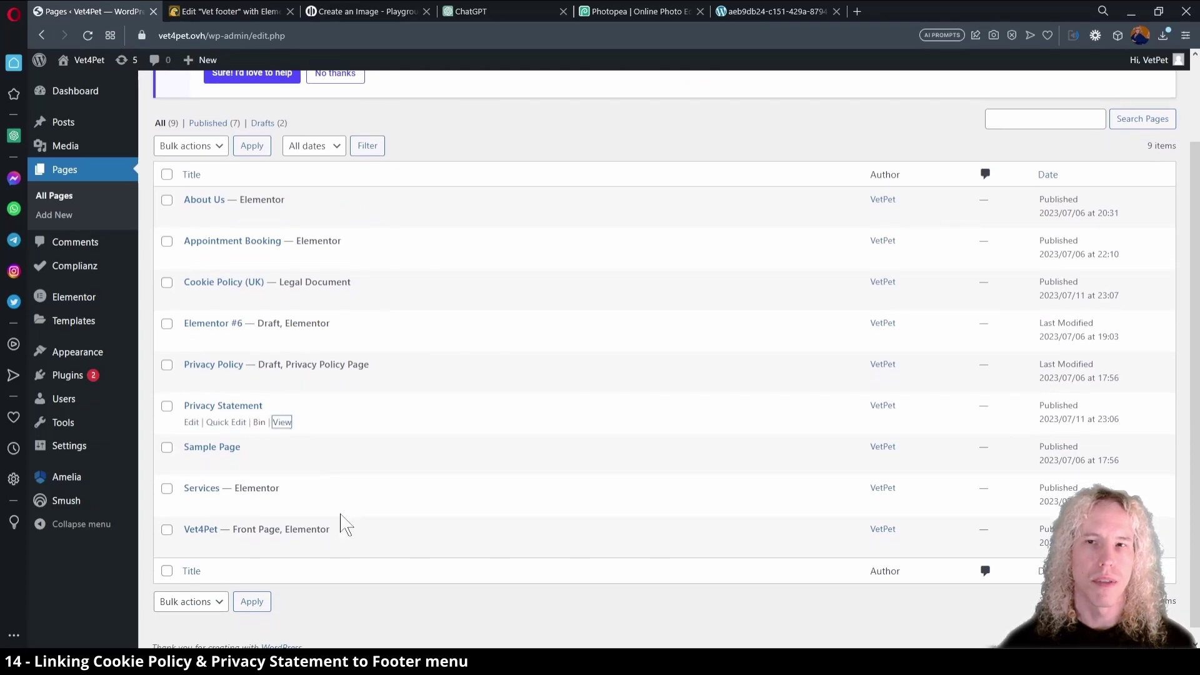
click(196, 11)
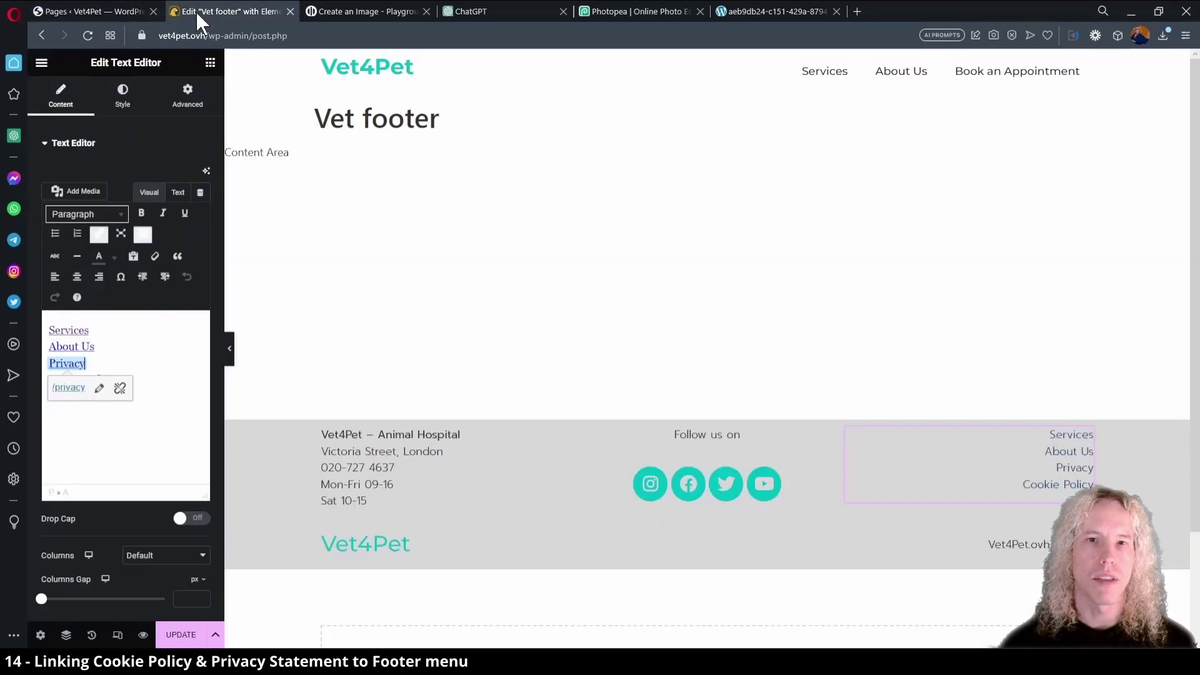
click(99, 387)
text(https://vet4pet.ovh/privacy-statement/)
key(ctrl+shift+Left)
key(ctrl+shift+Left)
key(ctrl+shift+Left)
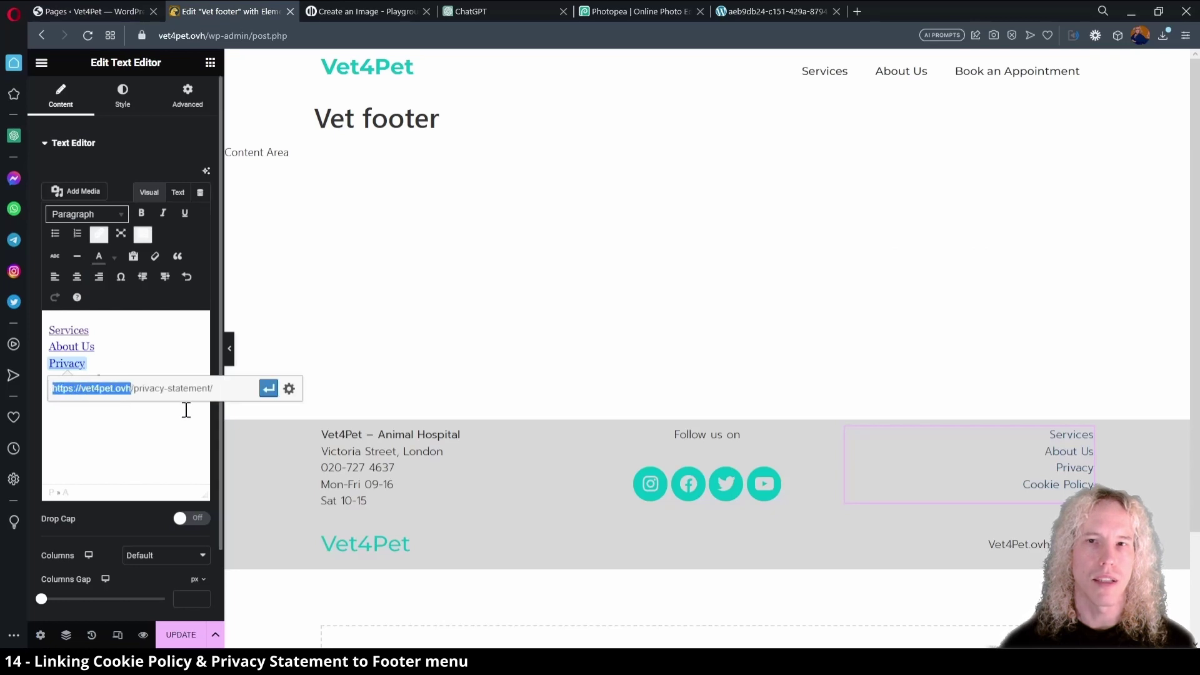
key(BackSpace)
click(269, 388)
- Point the Cookie Policy link to /cookie-policy-uk and save the footer
click(147, 350)
key(Down)
key(Down)
click(118, 13)
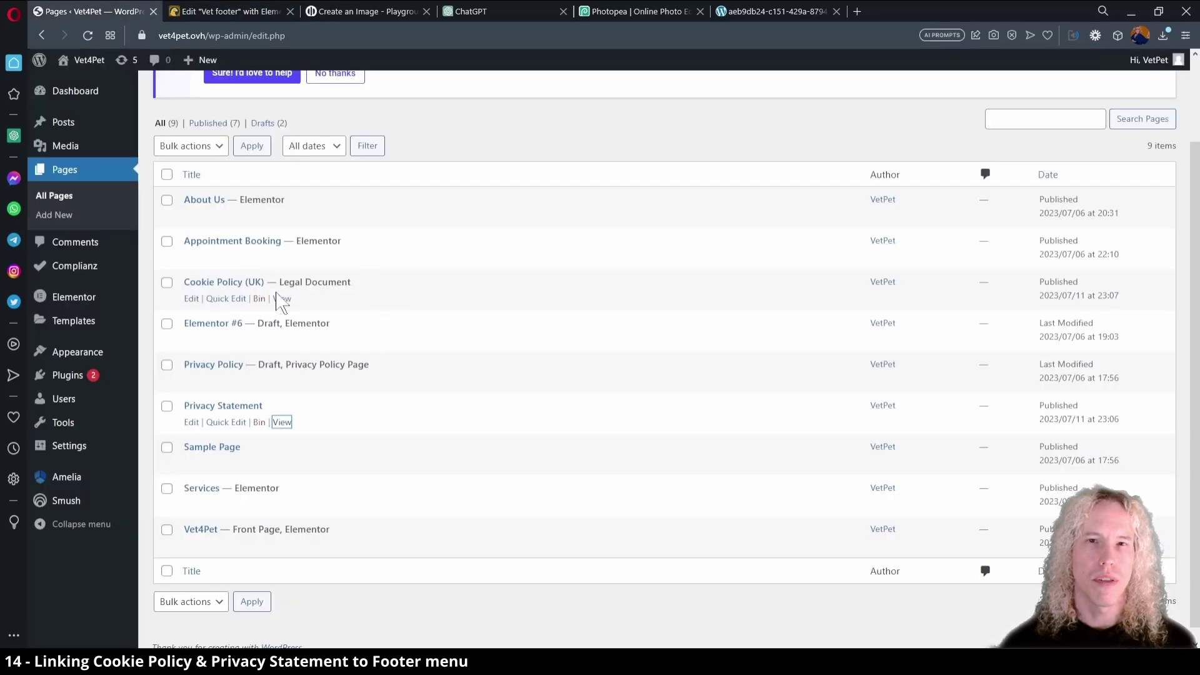
click(228, 299)
triple_click(294, 333)
key(ctrl+c)
click(206, 12)
click(123, 403)
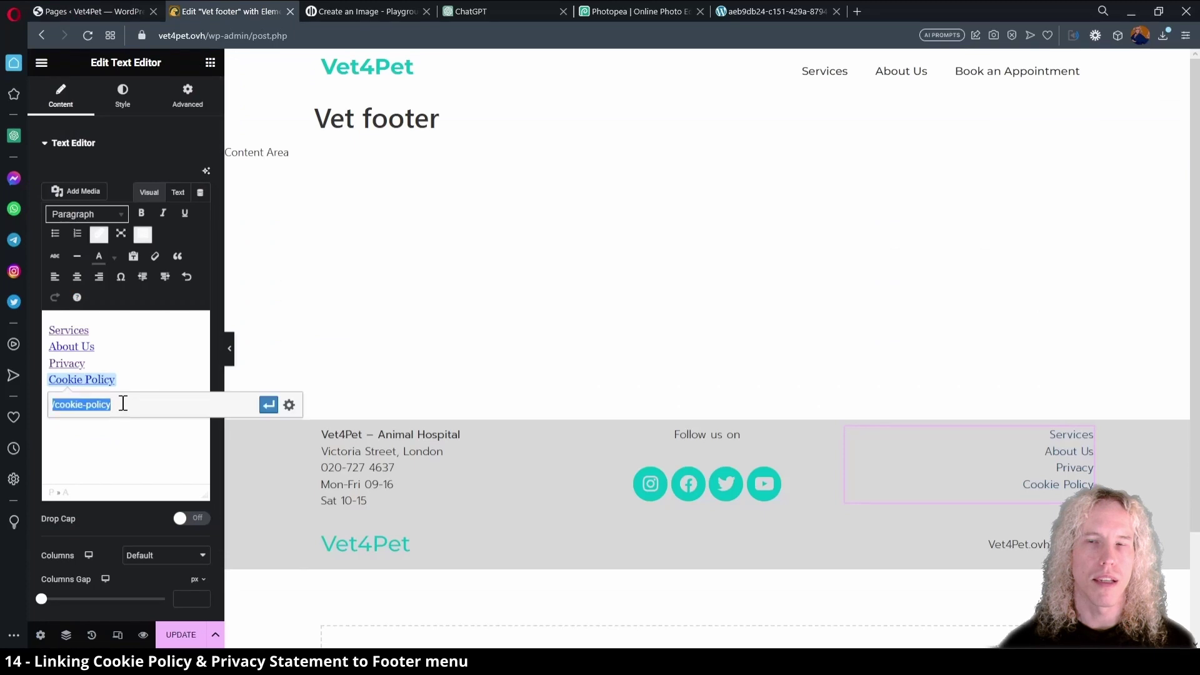
key(ctrl+v)
key(Return)
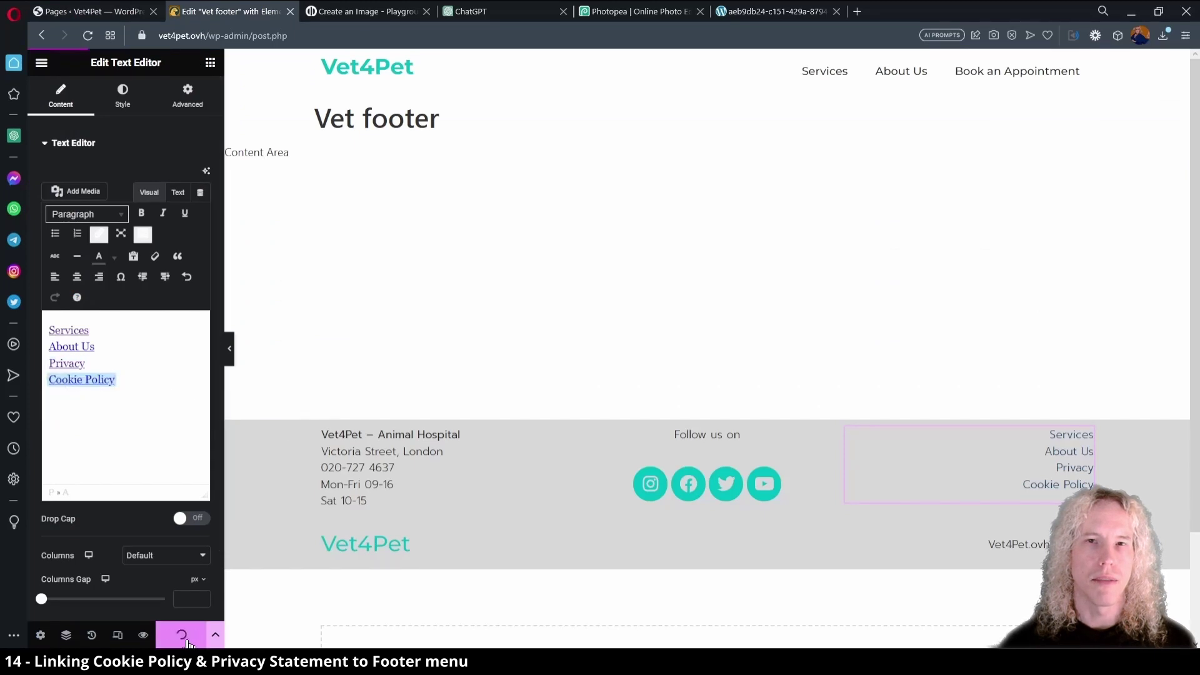
key(ctrl+s)
click(94, 12)
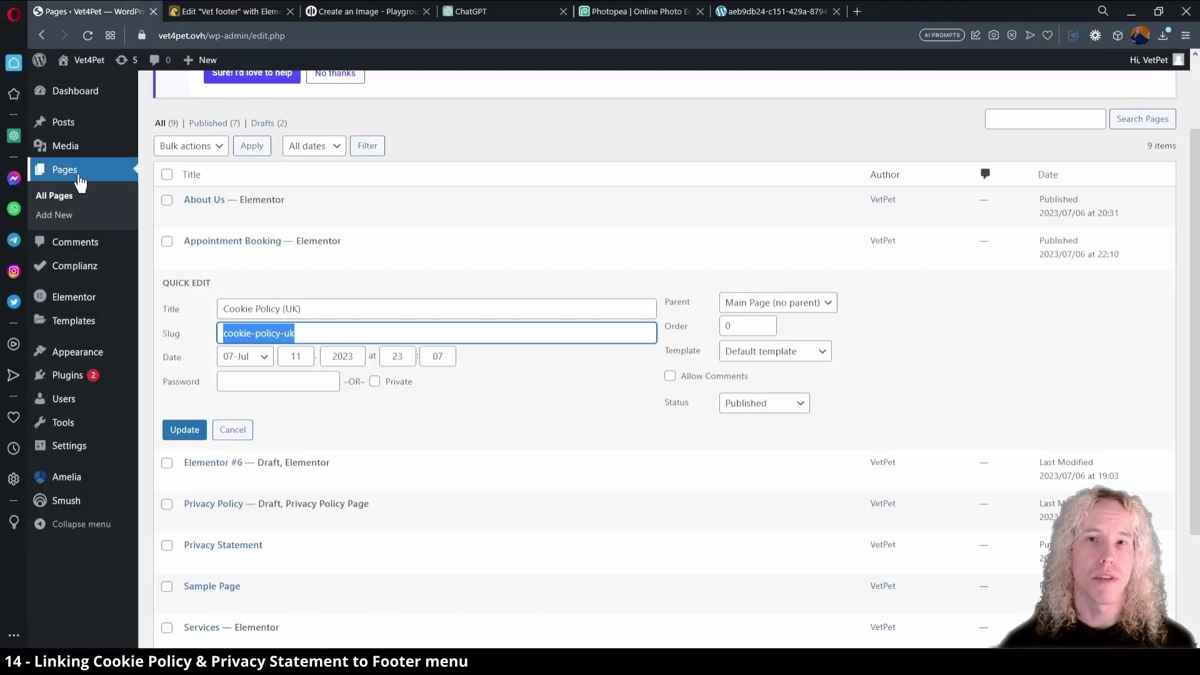
- Bin the Privacy Policy, Elementor #6 and Sample Page drafts, then check comments for leftovers
click(182, 431)
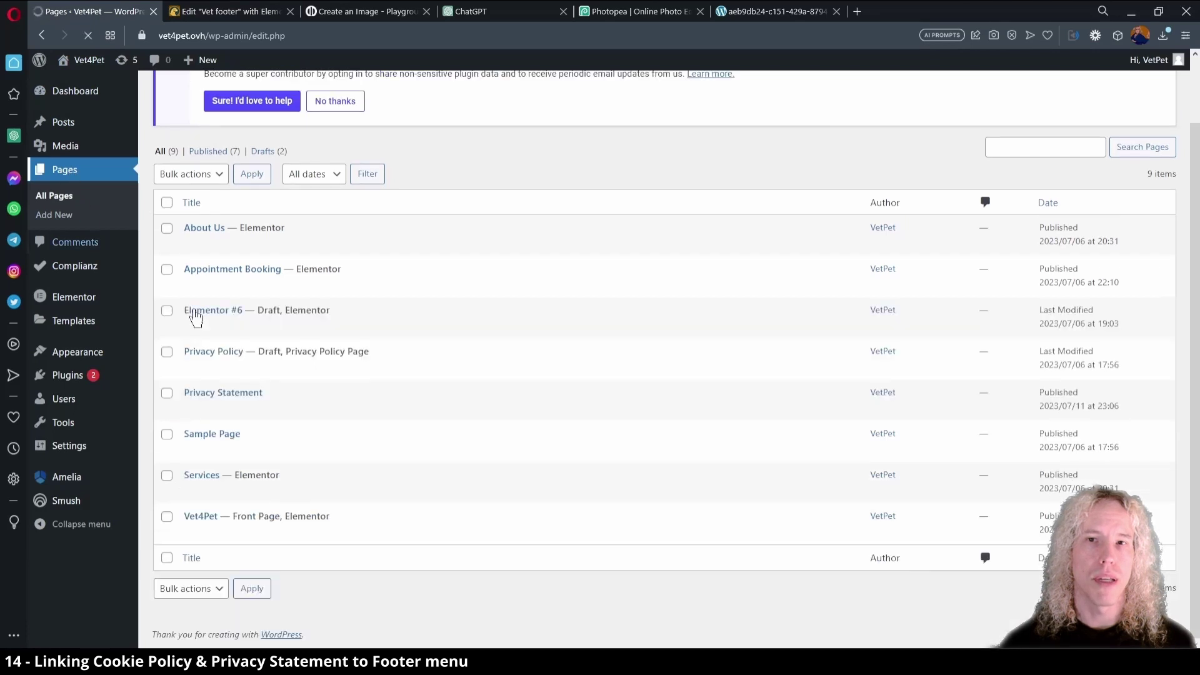
click(258, 379)
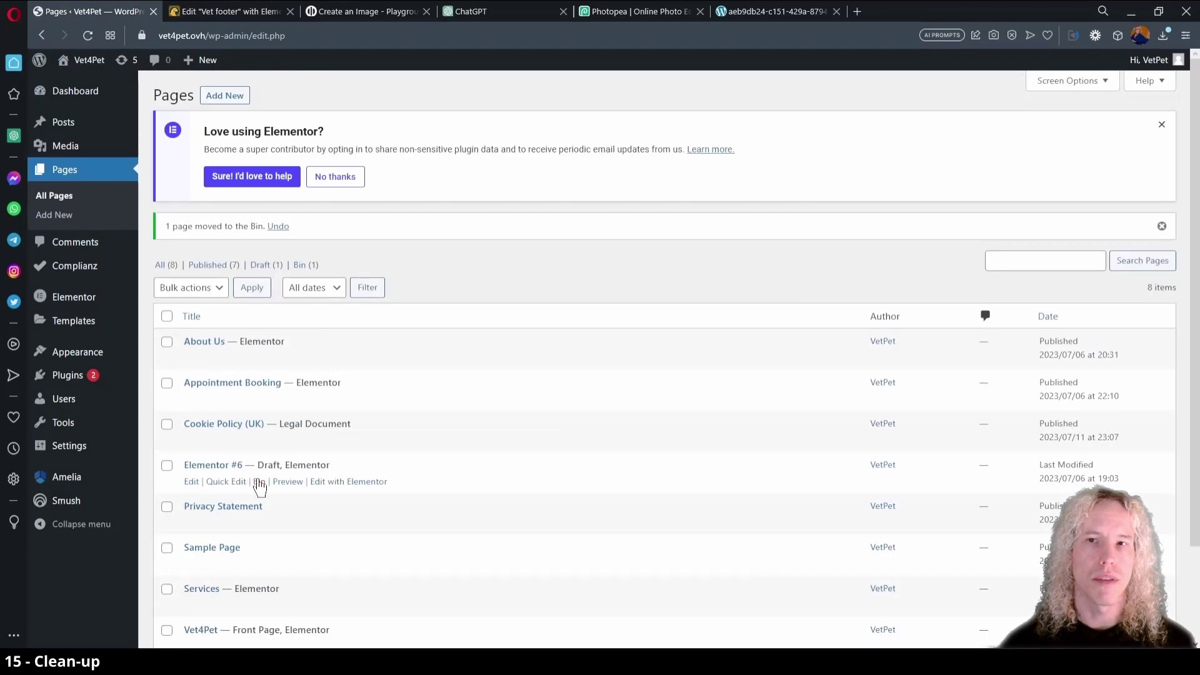
click(260, 484)
click(260, 524)
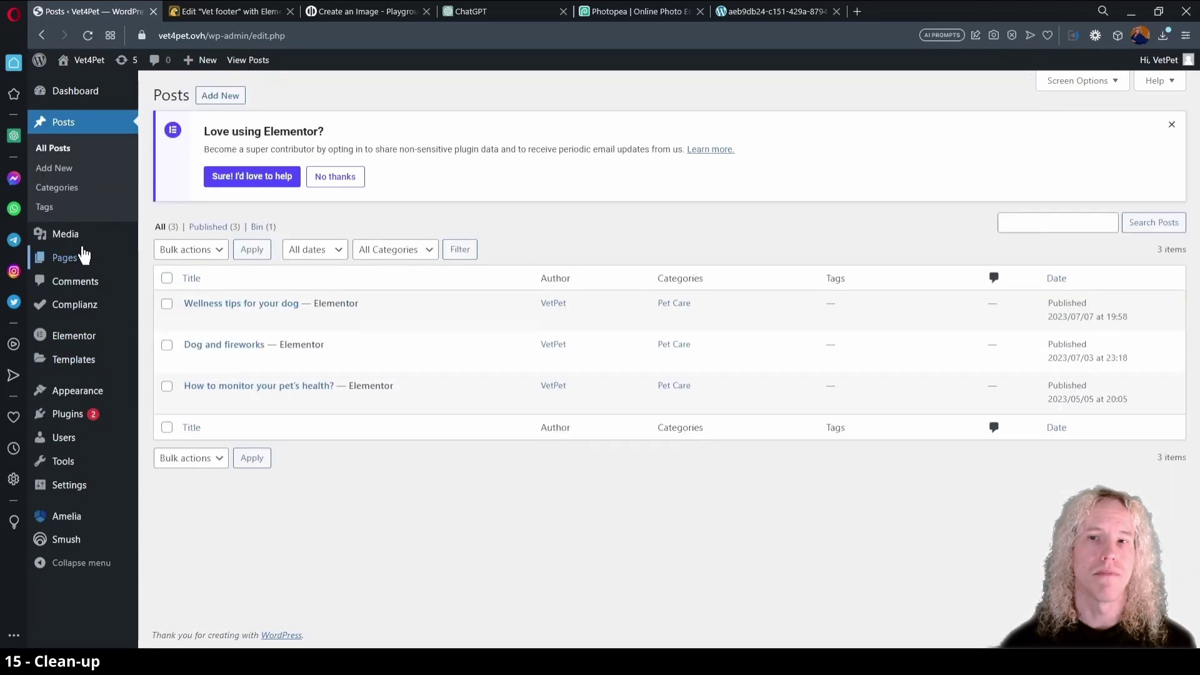
click(81, 283)
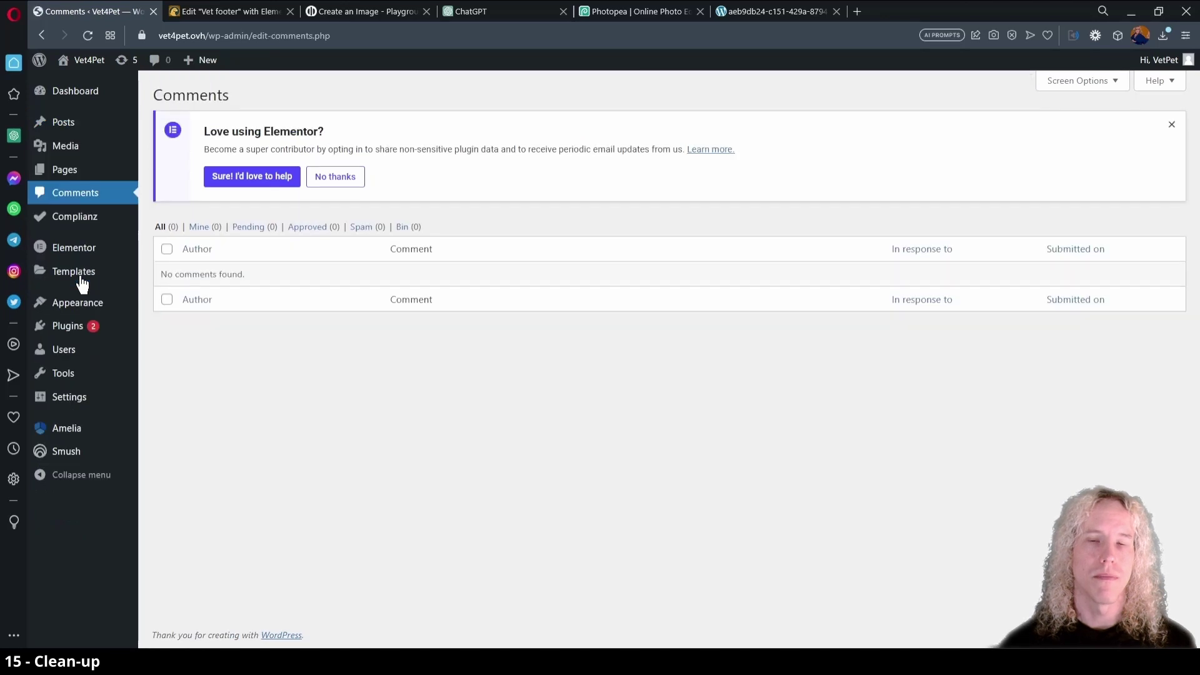
- Delete the unused Hello Dolly plugin
click(67, 331)
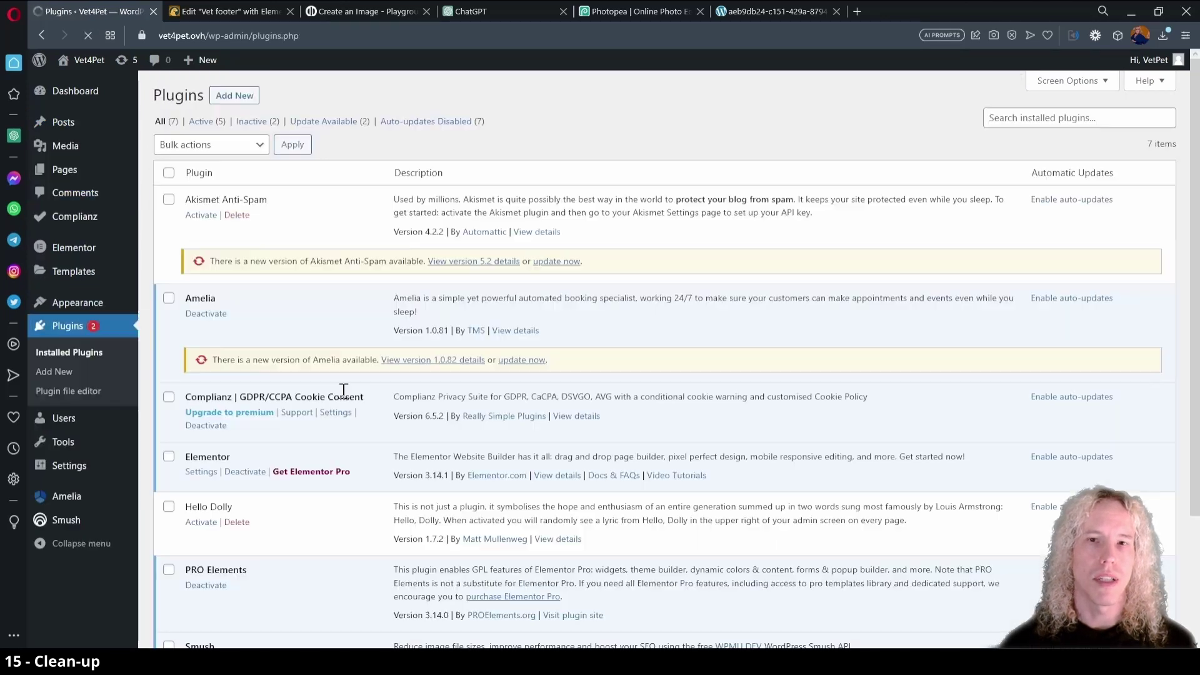
scroll(344, 388, down, 3)
click(237, 362)
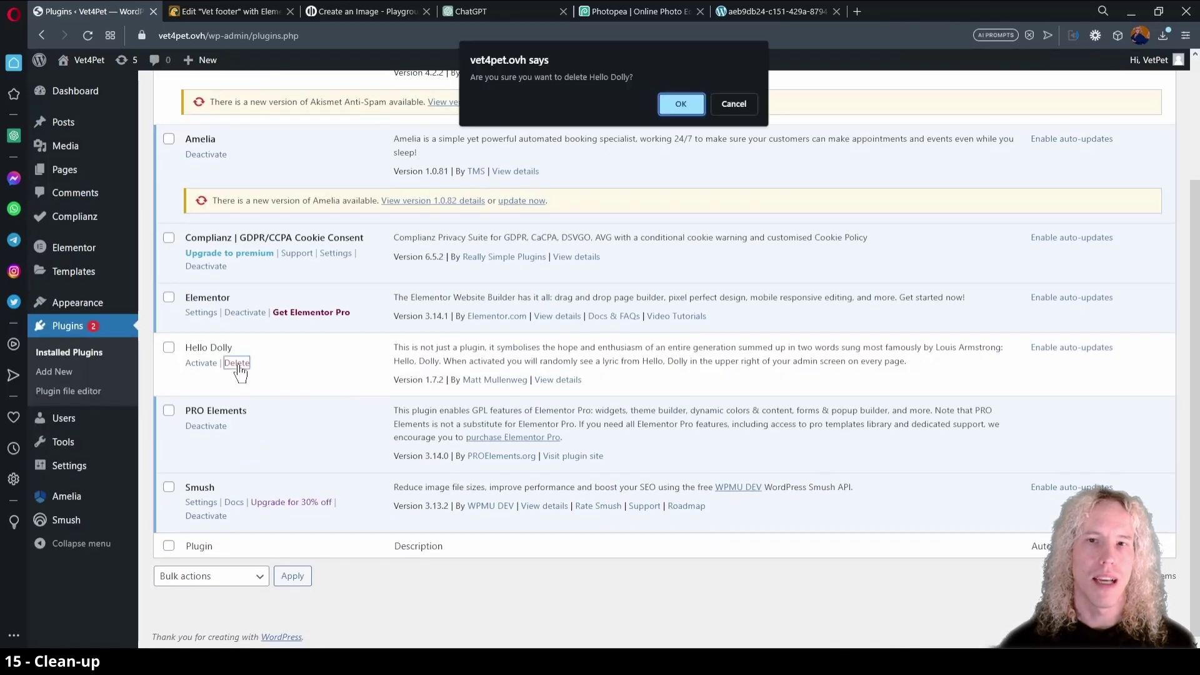
click(681, 107)
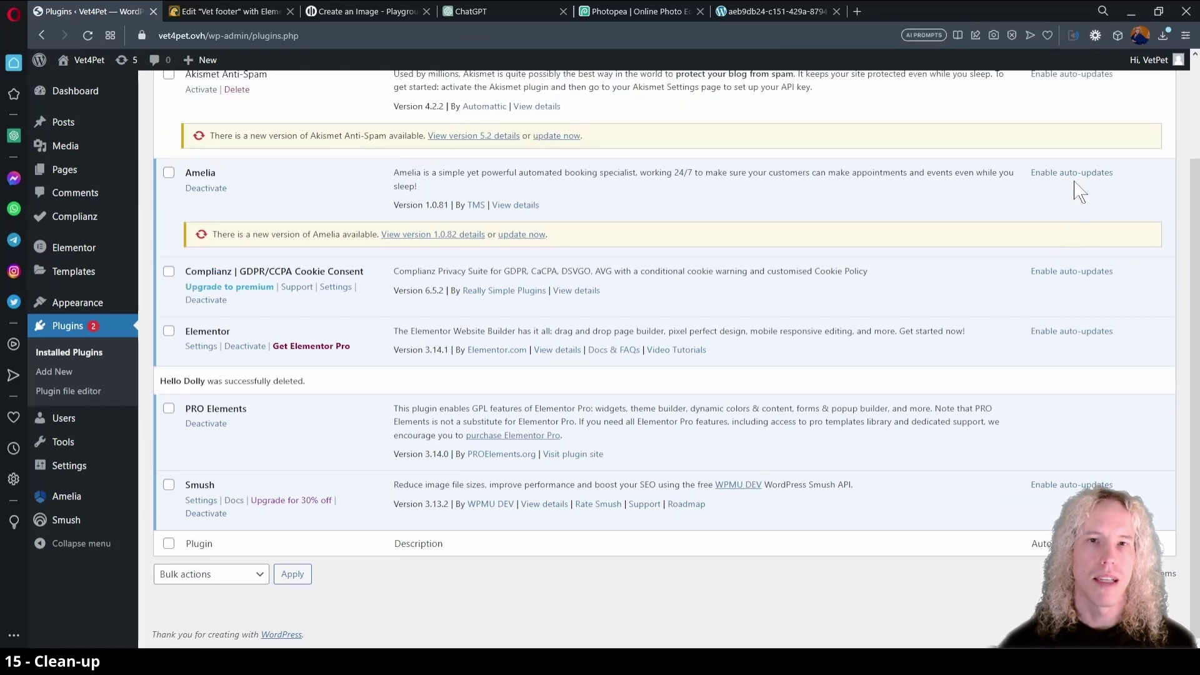
- Enable auto-updates for Amelia, Complianz, Elementor and Smush, and update Amelia
click(1077, 179)
click(1070, 273)
click(1060, 332)
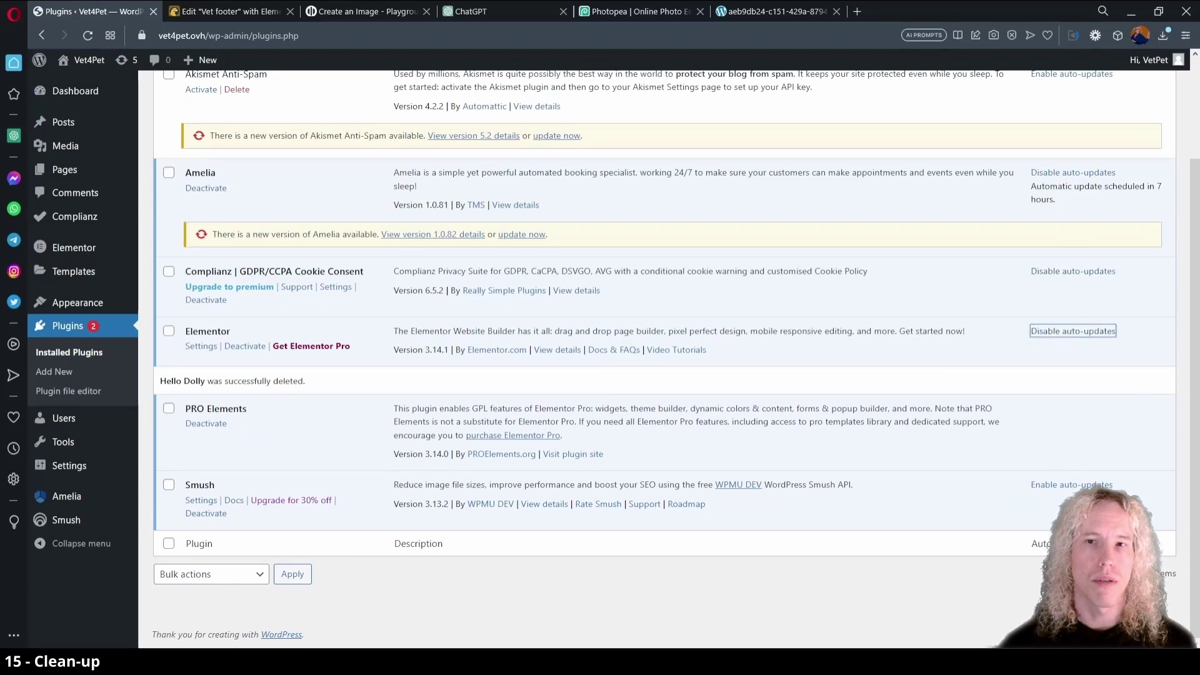
click(1061, 487)
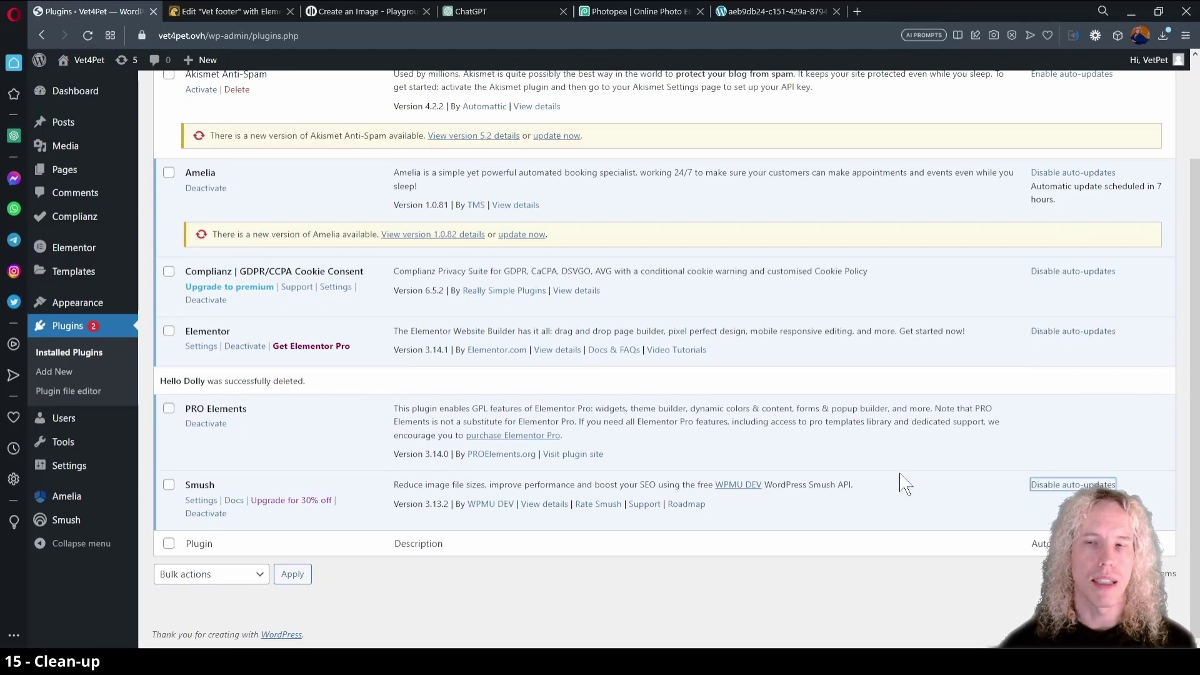
scroll(900, 485, up, 2)
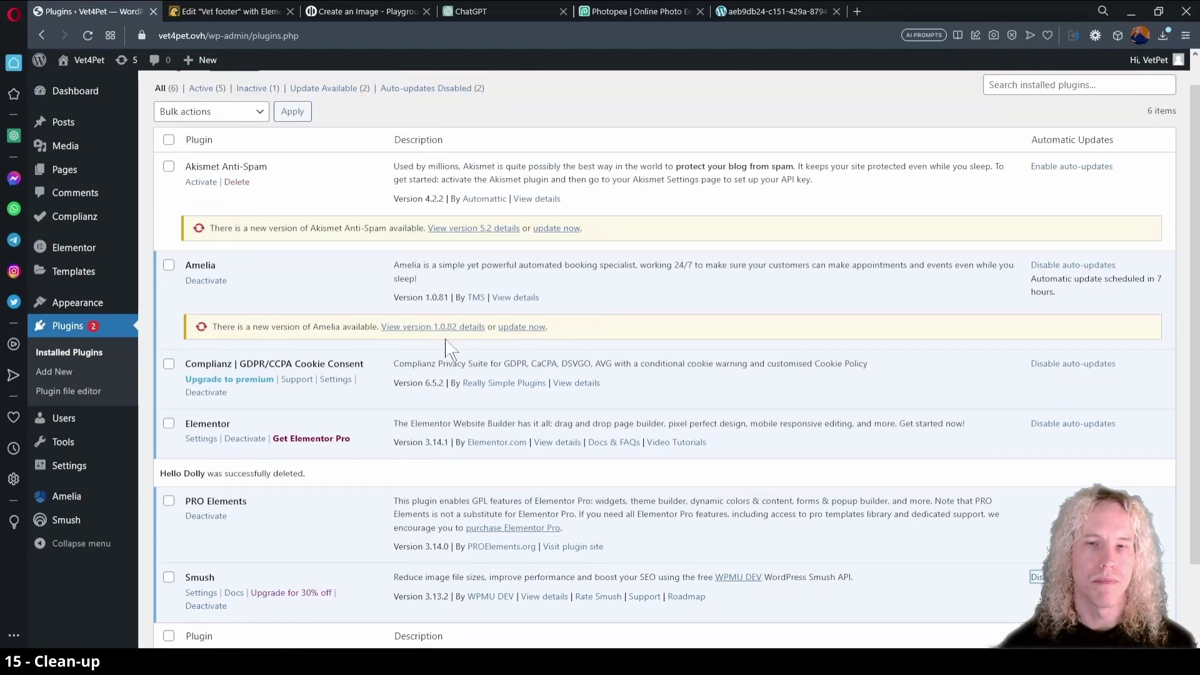
click(522, 327)
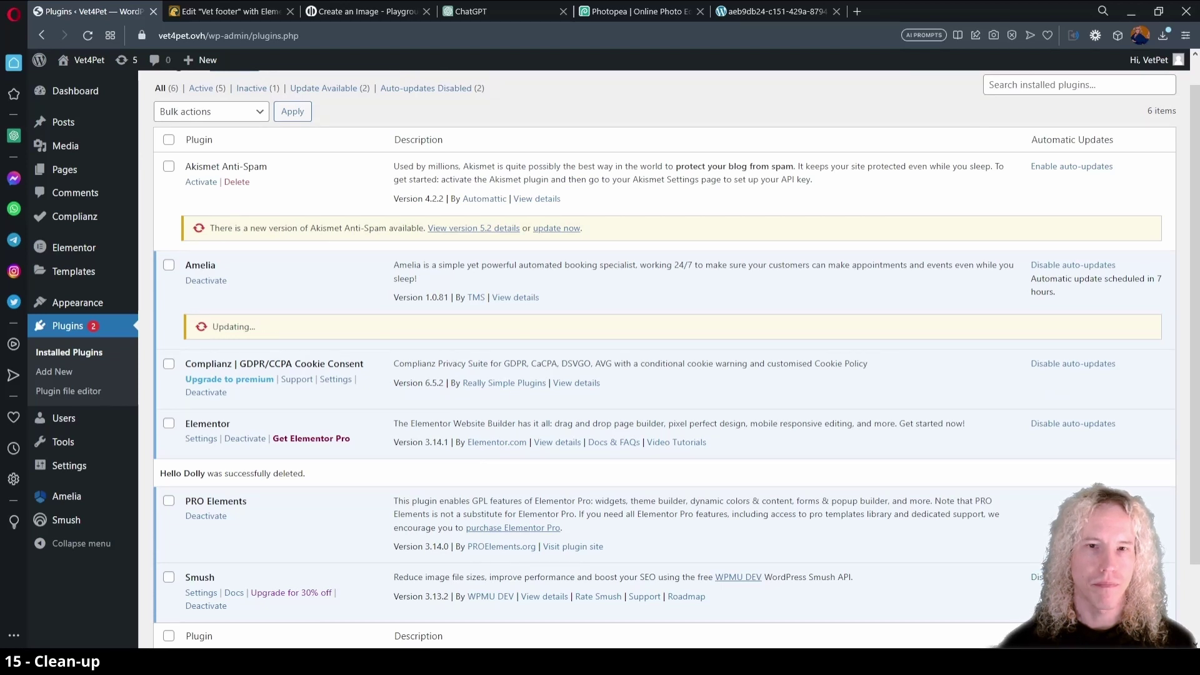